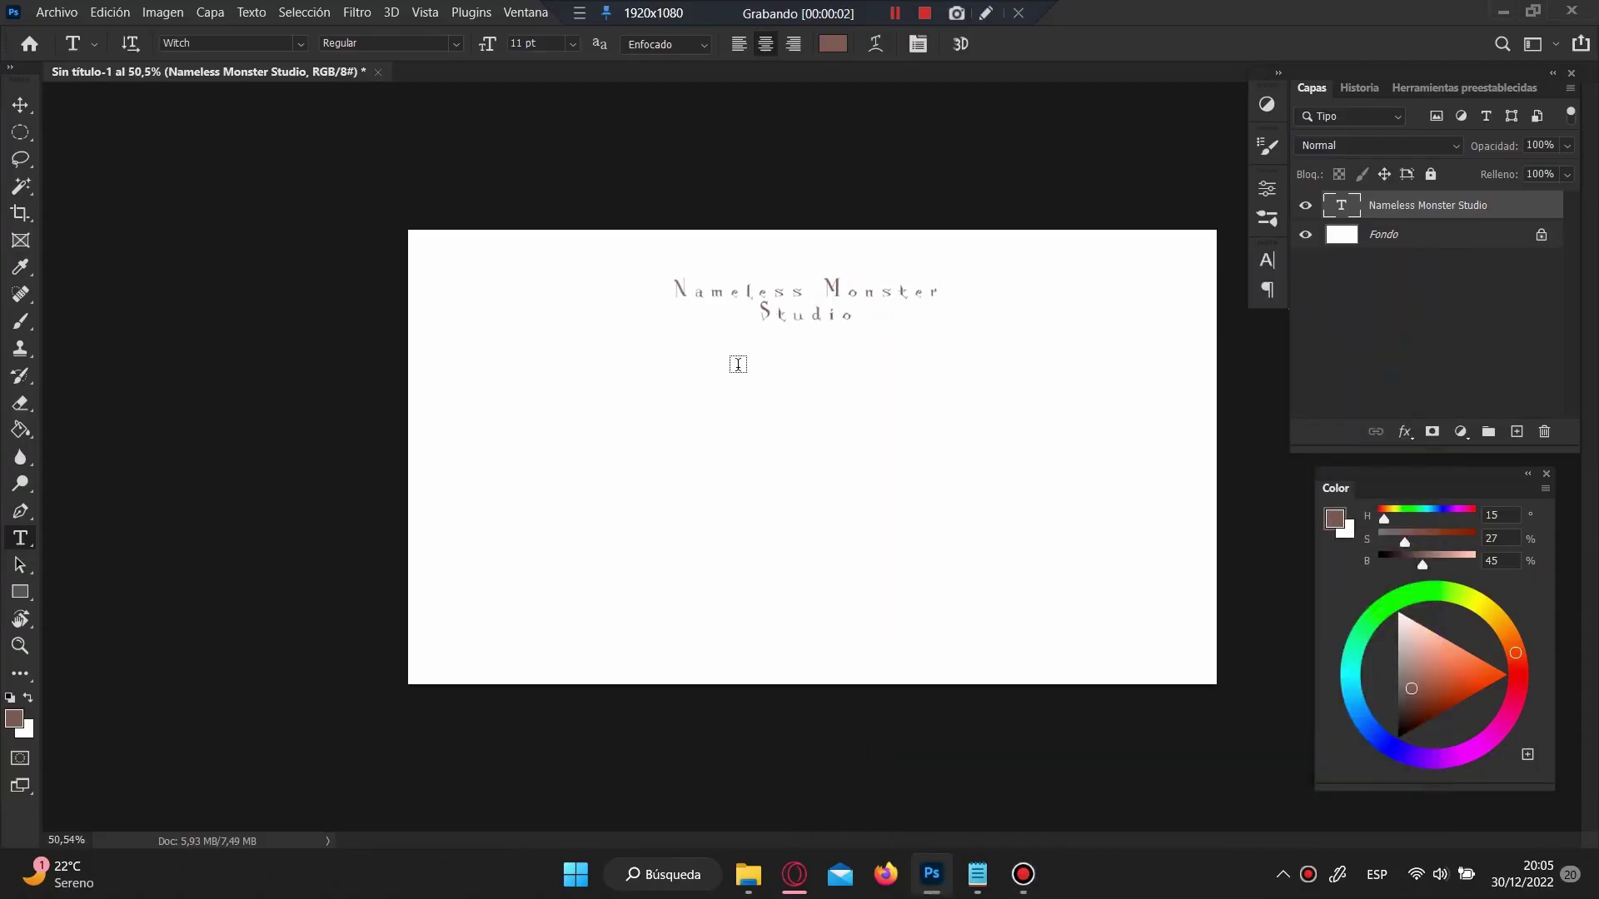
Step: Zoom the canvas to about 84% and switch to the Brush tool for lettering
{"action": "scroll", "coordinate": [741, 362], "scroll_direction": "up", "scroll_amount": 3}
{"action": "key", "text": "b"}
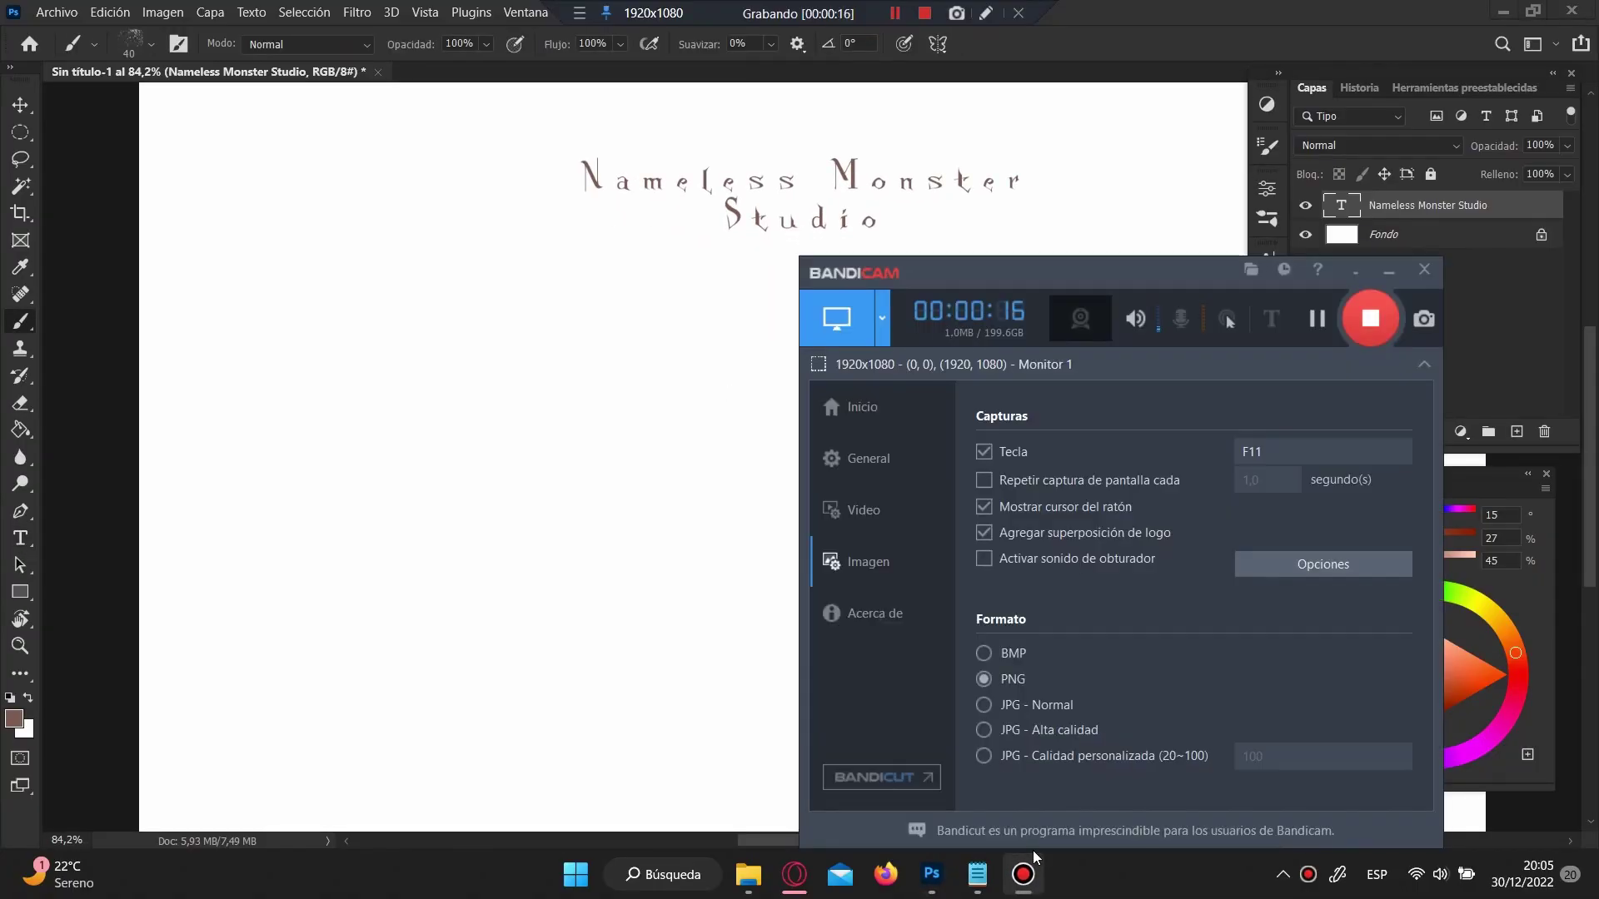
Step: Brush a rough brown N and A beneath the title, undoing one stray stroke
{"action": "mouse_move", "coordinate": [588, 287]}
{"action": "left_mouse_down"}
{"action": "mouse_move", "coordinate": [588, 412]}
{"action": "mouse_move", "coordinate": [637, 391]}
{"action": "mouse_move", "coordinate": [631, 283]}
{"action": "mouse_move", "coordinate": [621, 402]}
{"action": "left_mouse_up"}
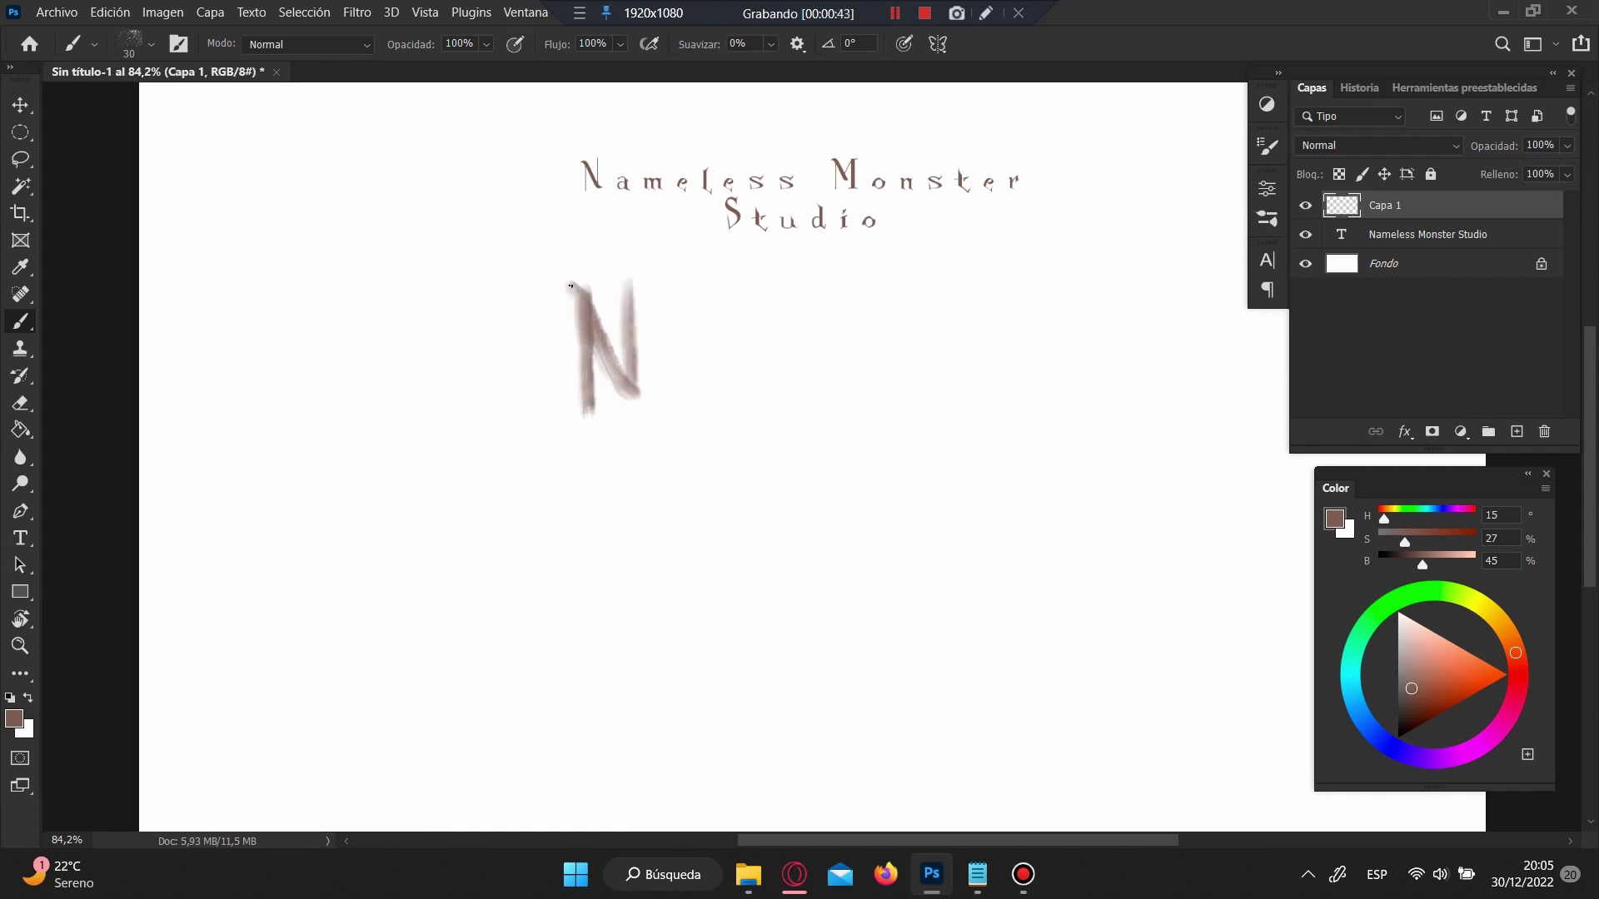
{"action": "left_click_drag", "start_coordinate": [570, 286], "coordinate": [646, 401]}
{"action": "left_click_drag", "start_coordinate": [630, 269], "coordinate": [623, 381]}
{"action": "mouse_move", "coordinate": [657, 363]}
{"action": "left_mouse_down"}
{"action": "mouse_move", "coordinate": [688, 421]}
{"action": "mouse_move", "coordinate": [654, 446]}
{"action": "mouse_move", "coordinate": [684, 393]}
{"action": "left_mouse_up"}
{"action": "left_click_drag", "start_coordinate": [683, 416], "coordinate": [688, 460]}
{"action": "left_click_drag", "start_coordinate": [729, 341], "coordinate": [730, 454]}
{"action": "key", "text": "ctrl+z"}
Step: Lasso and delete the brushed NA, then bring up the brush presets list
{"action": "key", "text": "l"}
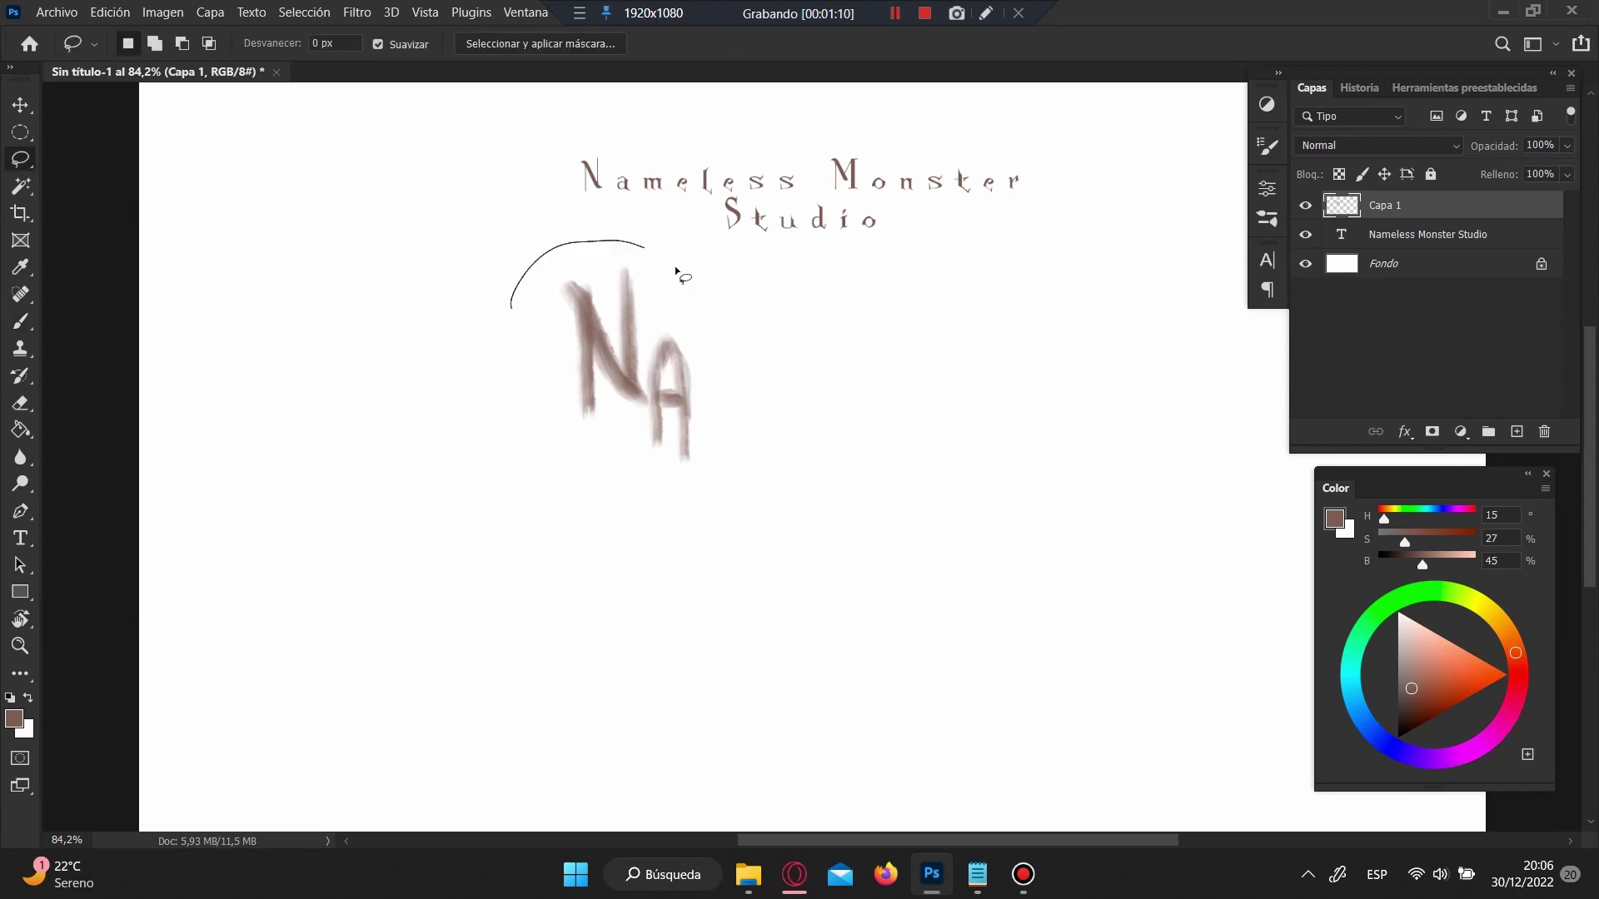
{"action": "left_click_drag", "start_coordinate": [518, 308], "coordinate": [520, 342]}
{"action": "key", "text": "Delete"}
{"action": "key", "text": "ctrl+d"}
{"action": "key", "text": "b"}
{"action": "left_click", "coordinate": [1443, 87]}
{"action": "scroll", "coordinate": [1415, 250], "scroll_direction": "down", "scroll_amount": 5}
{"action": "left_click", "coordinate": [1349, 359]}
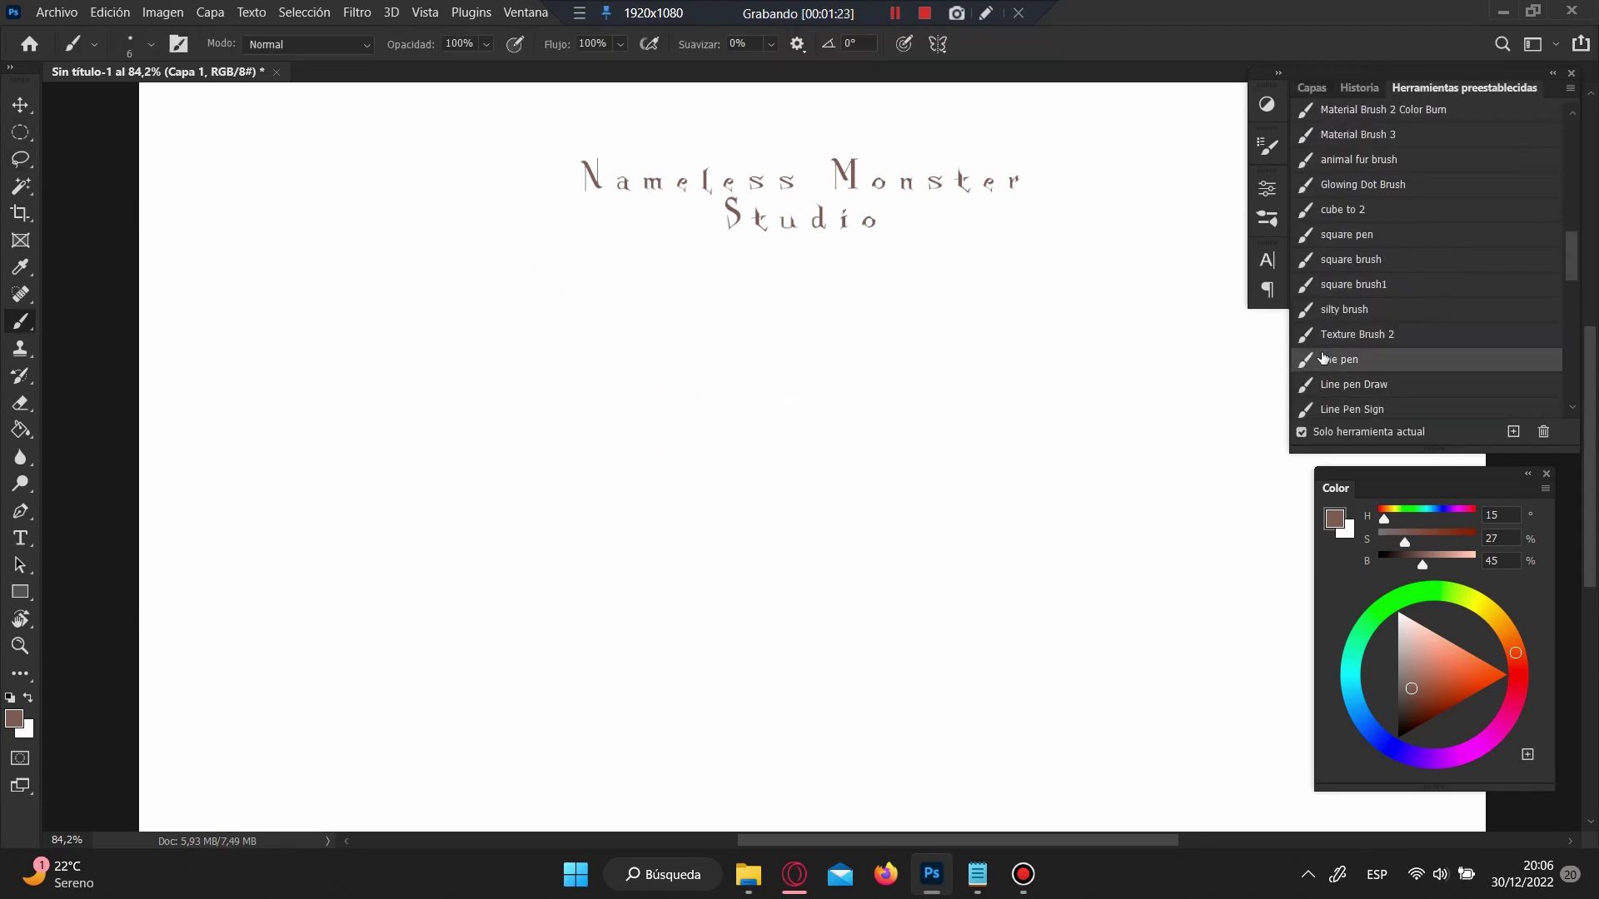
{"action": "left_click_drag", "start_coordinate": [608, 293], "coordinate": [609, 351]}
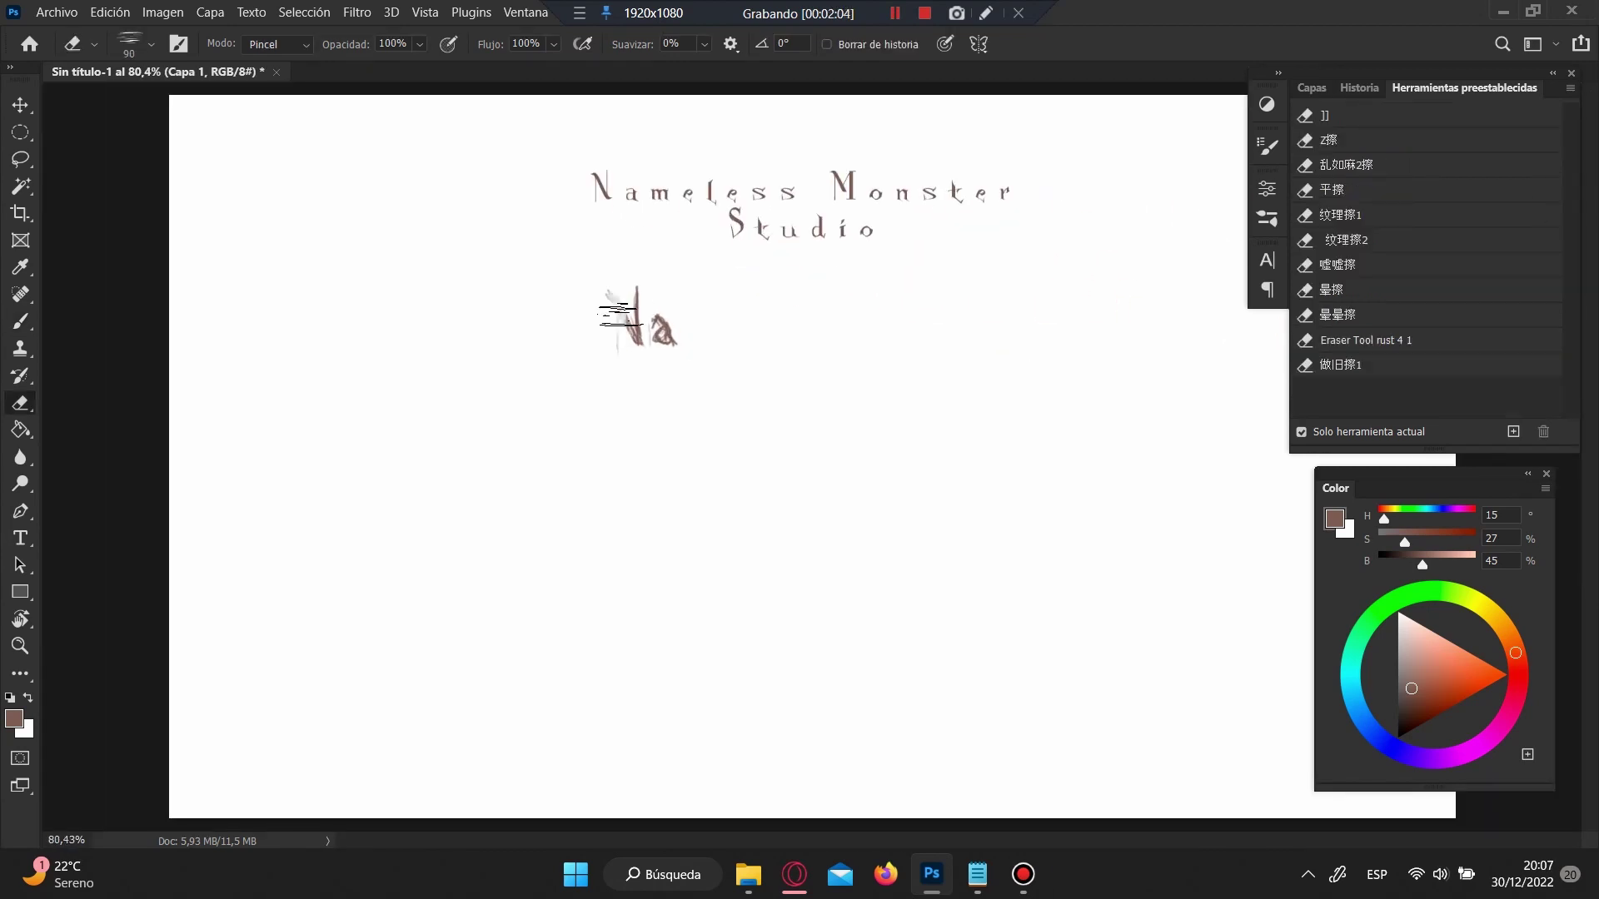
{"action": "left_click_drag", "start_coordinate": [668, 322], "coordinate": [638, 329]}
{"action": "key", "text": "b"}
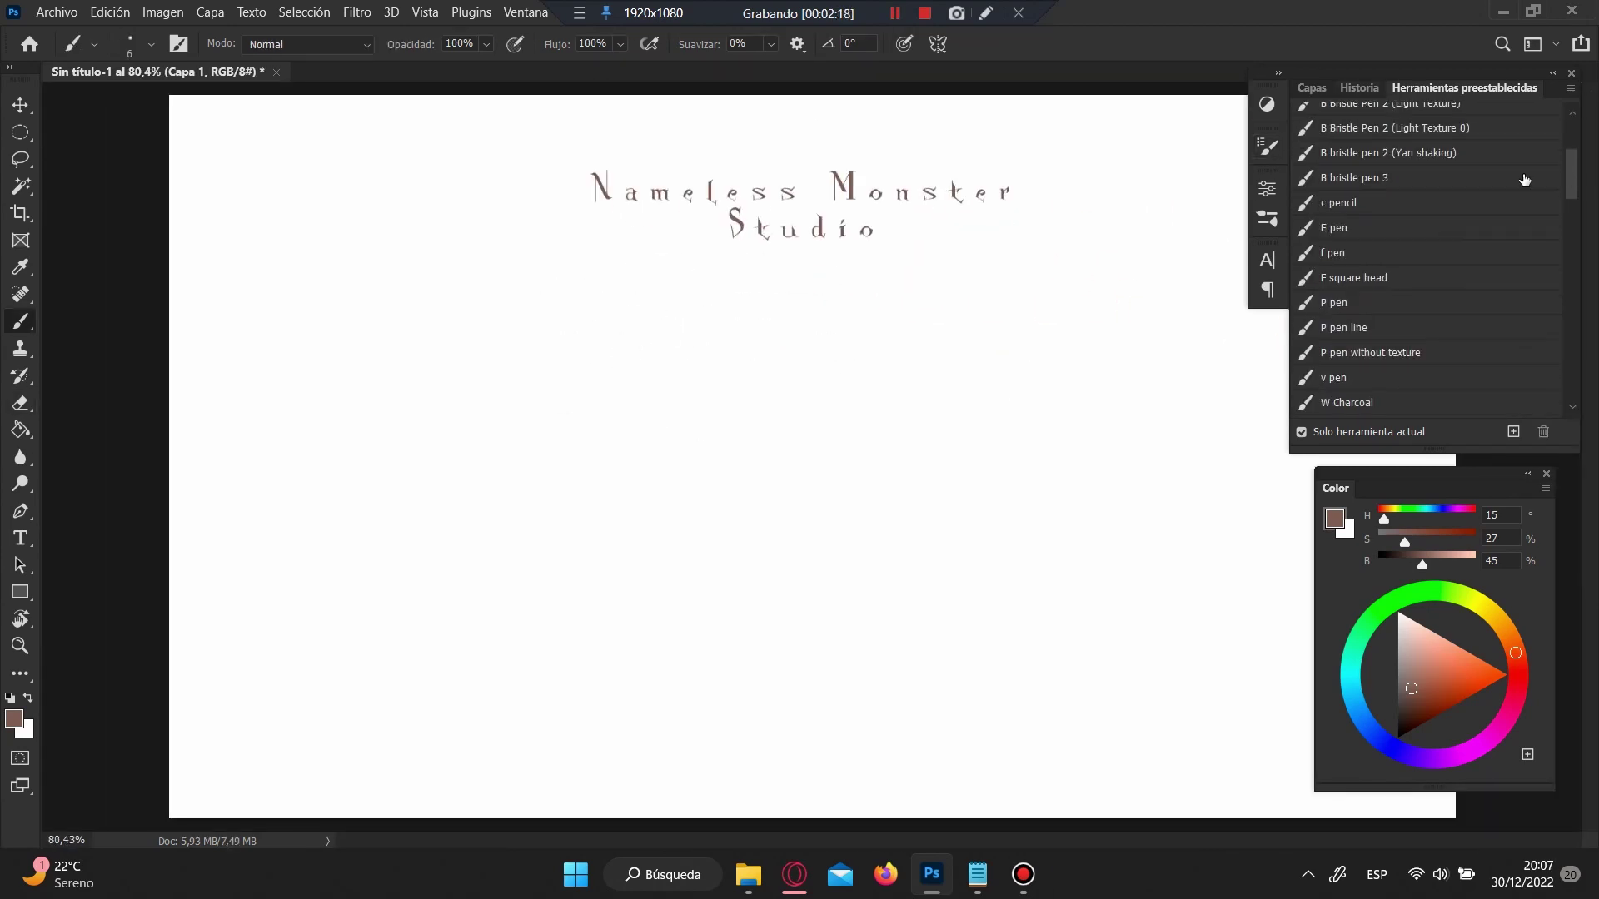
{"action": "scroll", "coordinate": [1416, 250], "scroll_direction": "down", "scroll_amount": 10}
{"action": "left_click", "coordinate": [1370, 152]}
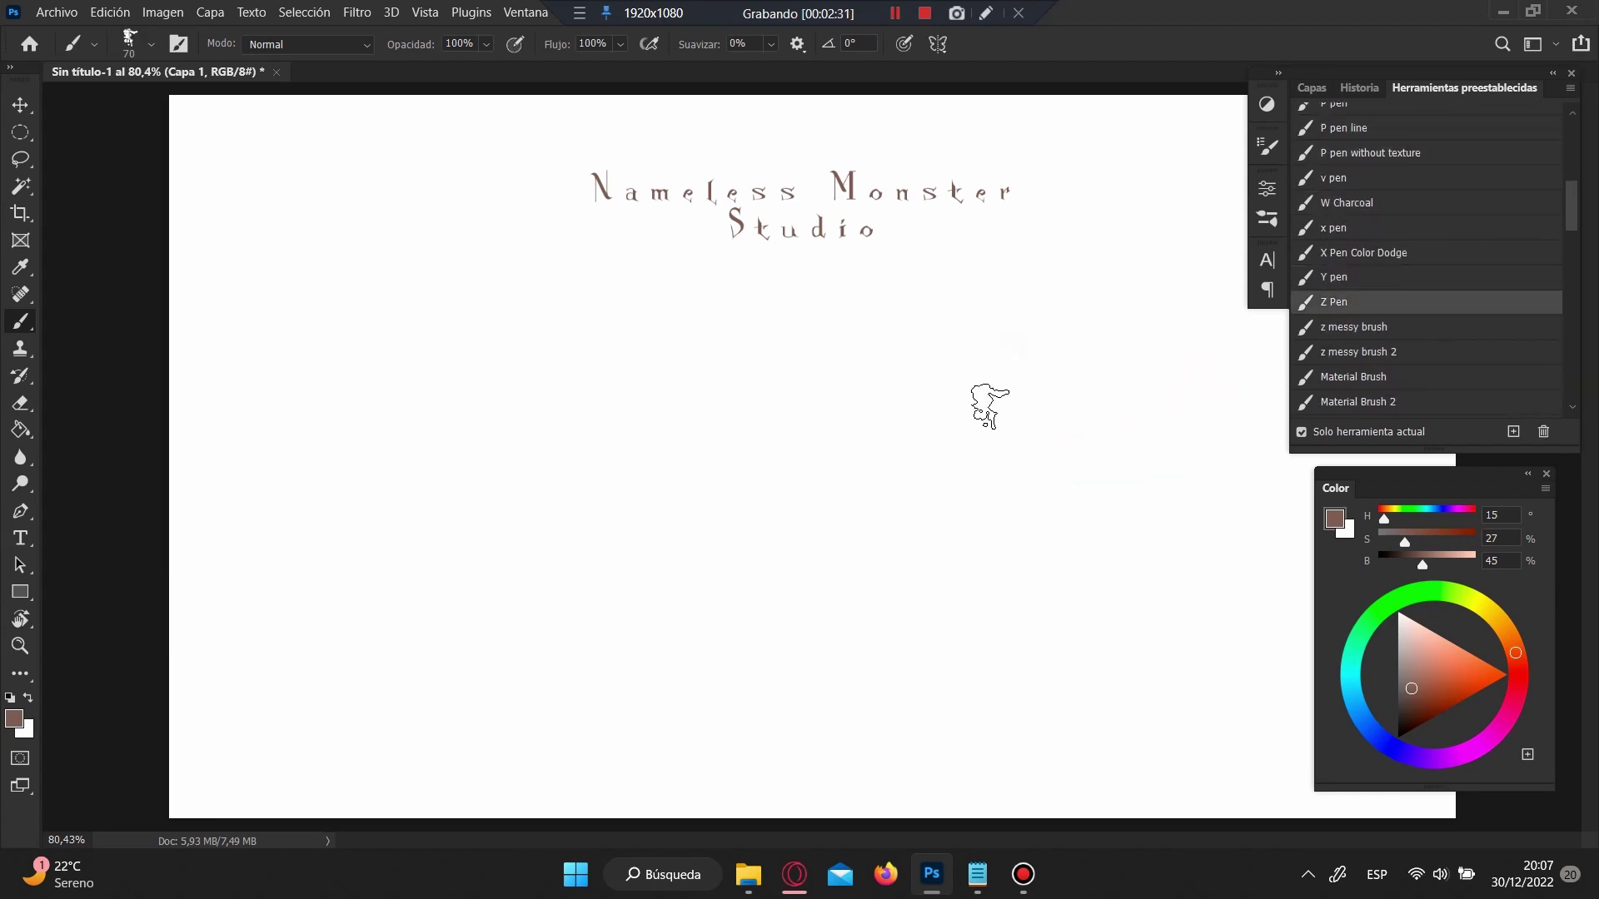
{"action": "mouse_move", "coordinate": [601, 416]}
{"action": "left_mouse_down"}
{"action": "mouse_move", "coordinate": [639, 413]}
{"action": "mouse_move", "coordinate": [708, 475]}
{"action": "left_mouse_up"}
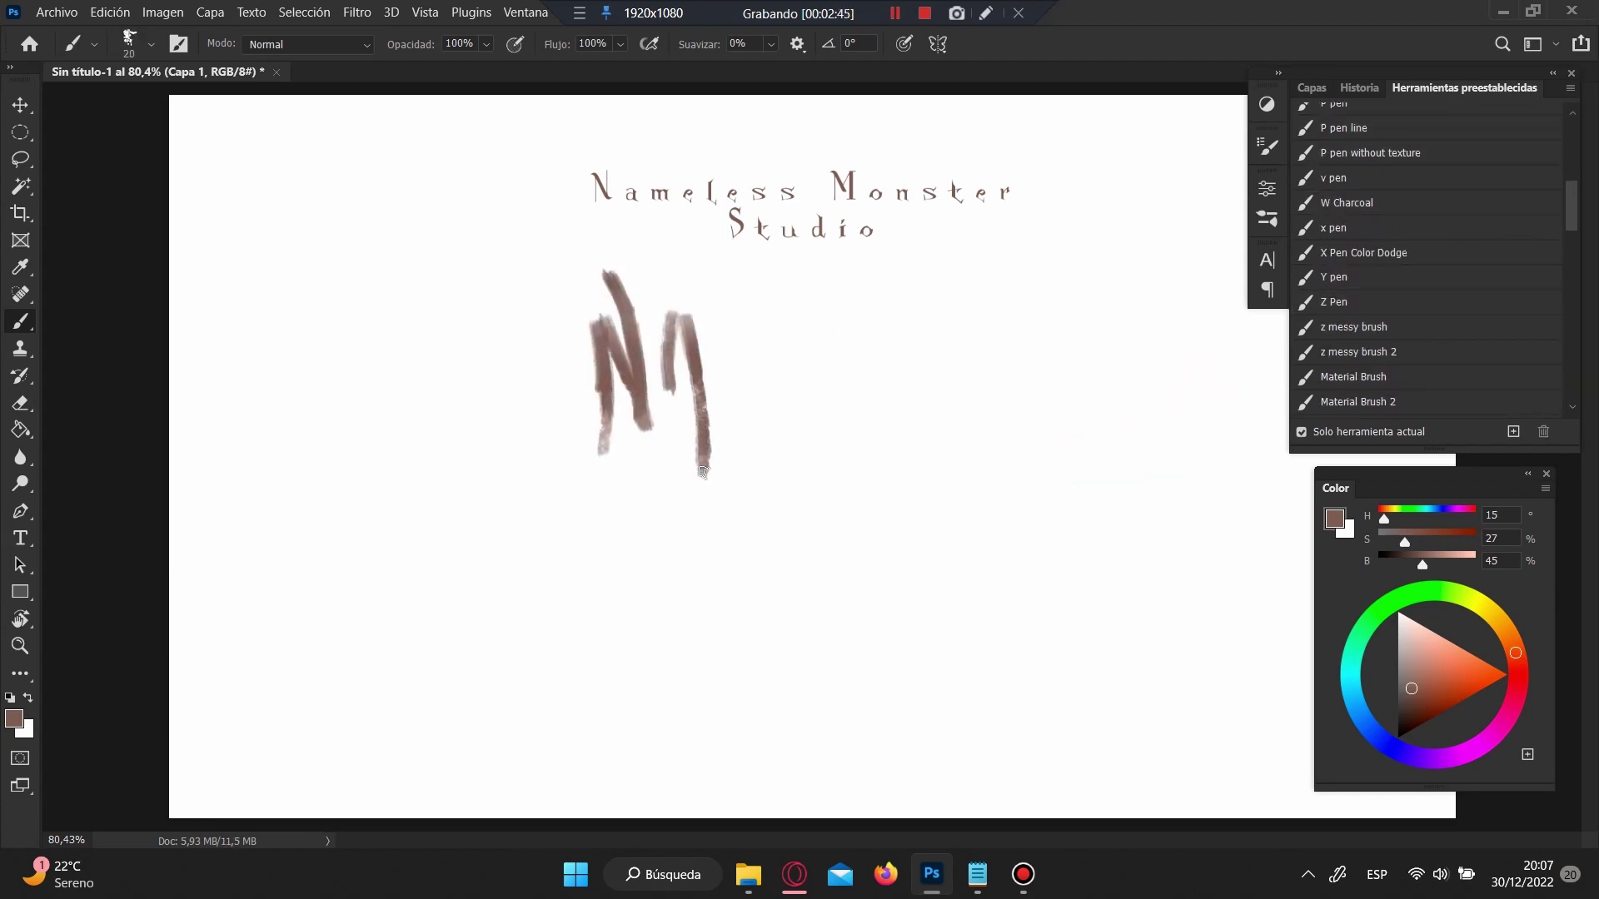
{"action": "left_click_drag", "start_coordinate": [666, 367], "coordinate": [704, 467]}
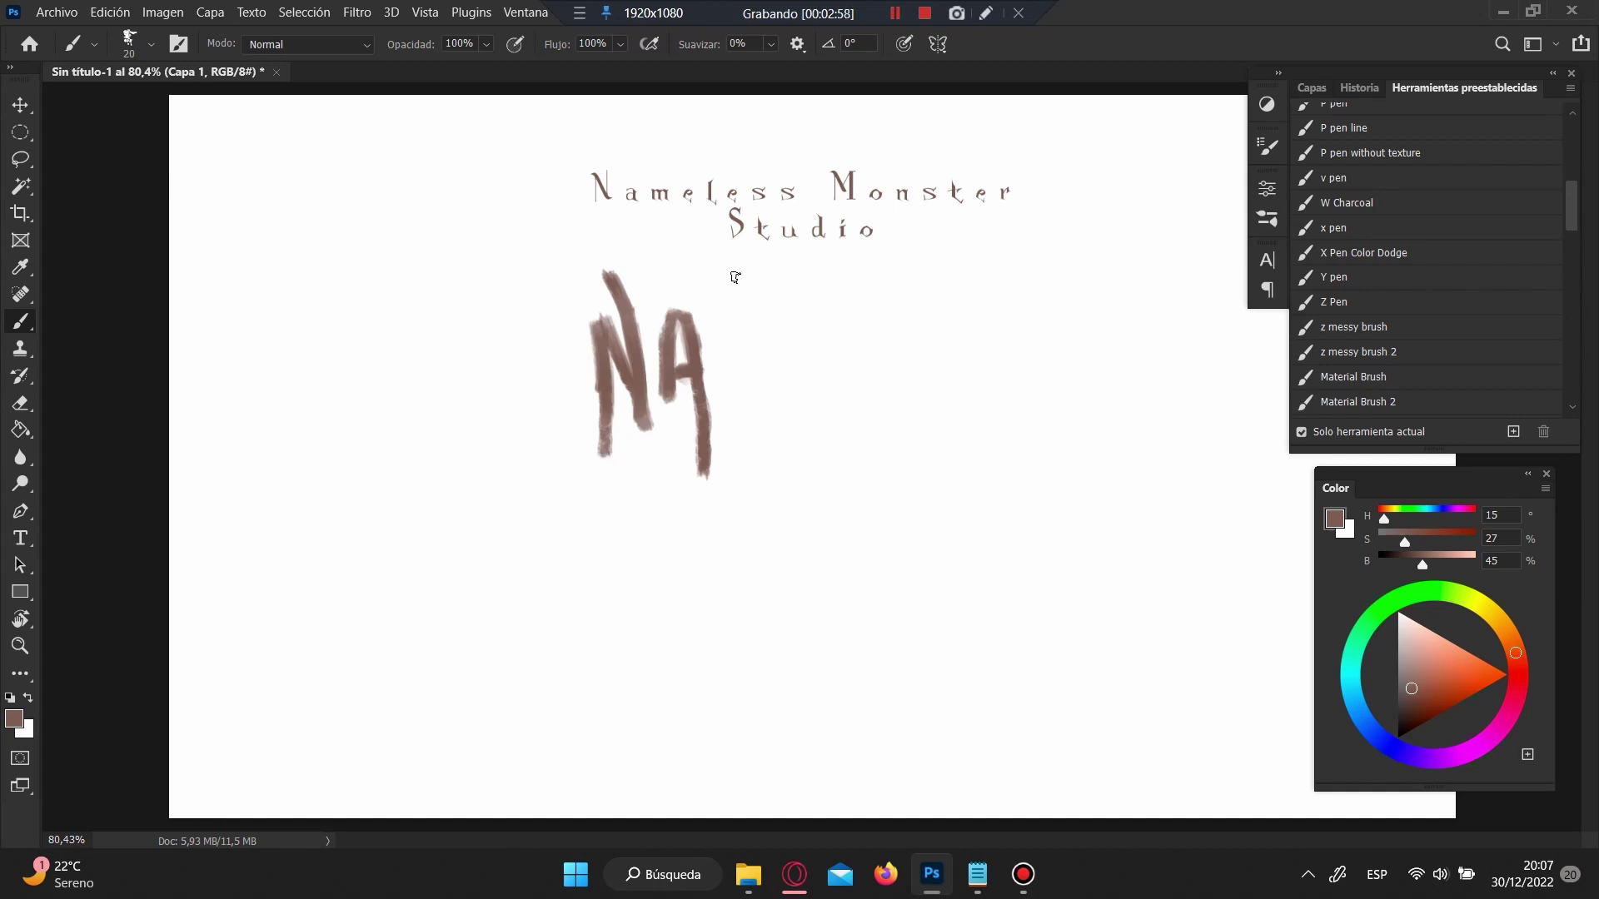
{"action": "mouse_move", "coordinate": [726, 406]}
{"action": "left_mouse_down"}
{"action": "mouse_move", "coordinate": [769, 382]}
{"action": "mouse_move", "coordinate": [833, 403]}
{"action": "mouse_move", "coordinate": [812, 383]}
{"action": "mouse_move", "coordinate": [737, 420]}
{"action": "left_mouse_up"}
{"action": "key", "text": "e"}
{"action": "key", "text": "b"}
{"action": "left_click_drag", "start_coordinate": [849, 312], "coordinate": [858, 491]}
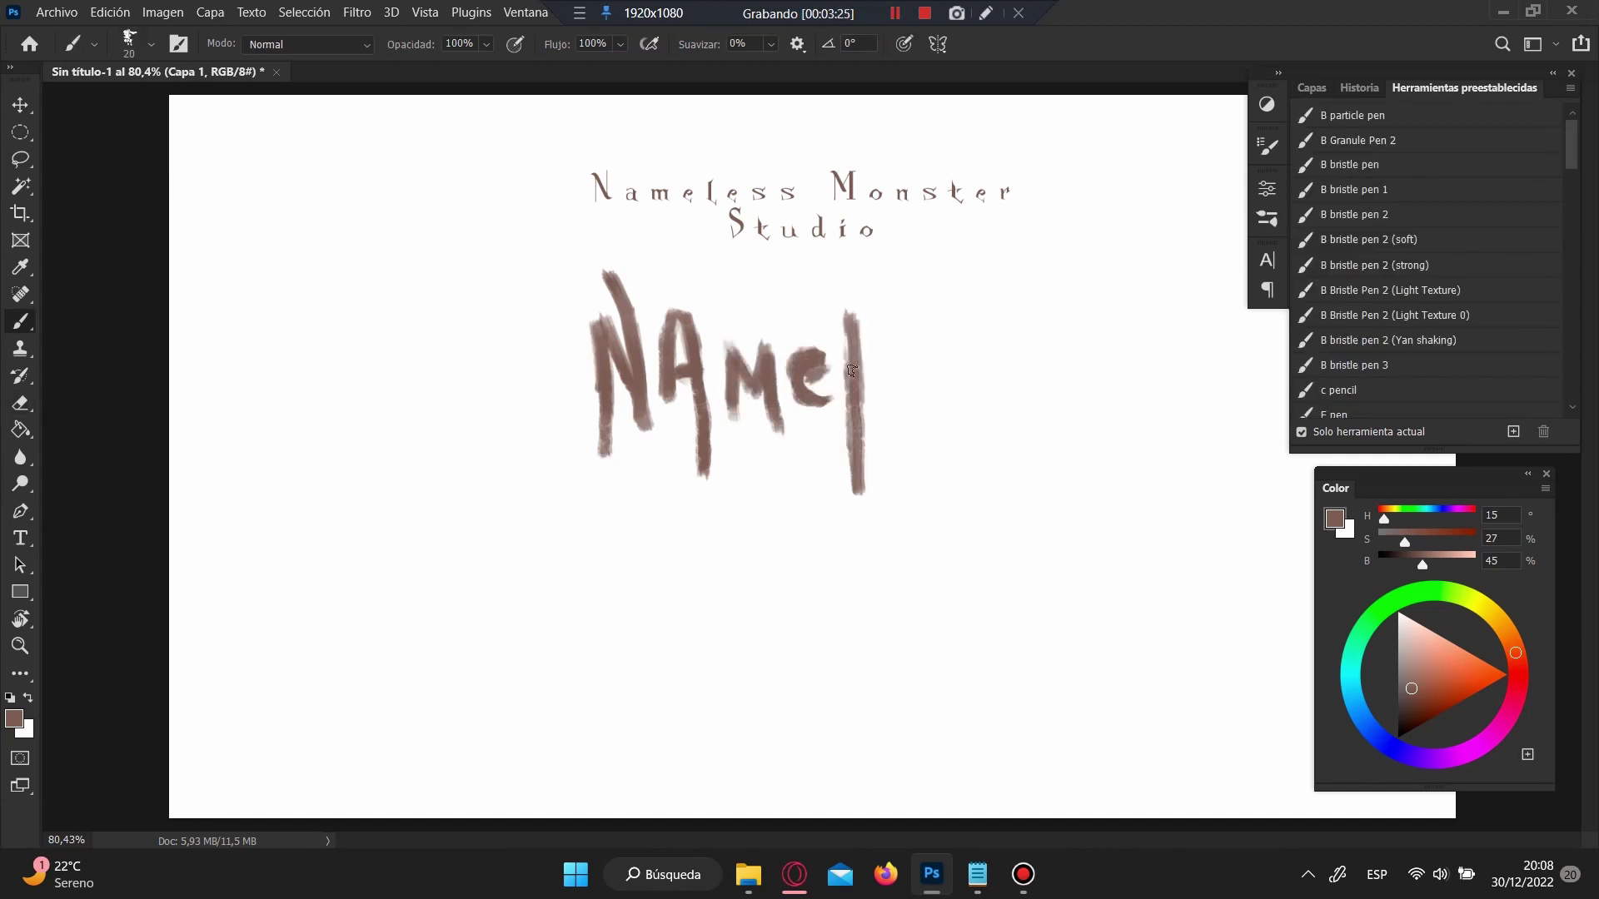
{"action": "mouse_move", "coordinate": [879, 417]}
{"action": "left_mouse_down"}
{"action": "mouse_move", "coordinate": [905, 398]}
{"action": "mouse_move", "coordinate": [957, 429]}
{"action": "left_mouse_up"}
{"action": "left_click_drag", "start_coordinate": [741, 591], "coordinate": [770, 599]}
{"action": "left_click_drag", "start_coordinate": [774, 508], "coordinate": [812, 653]}
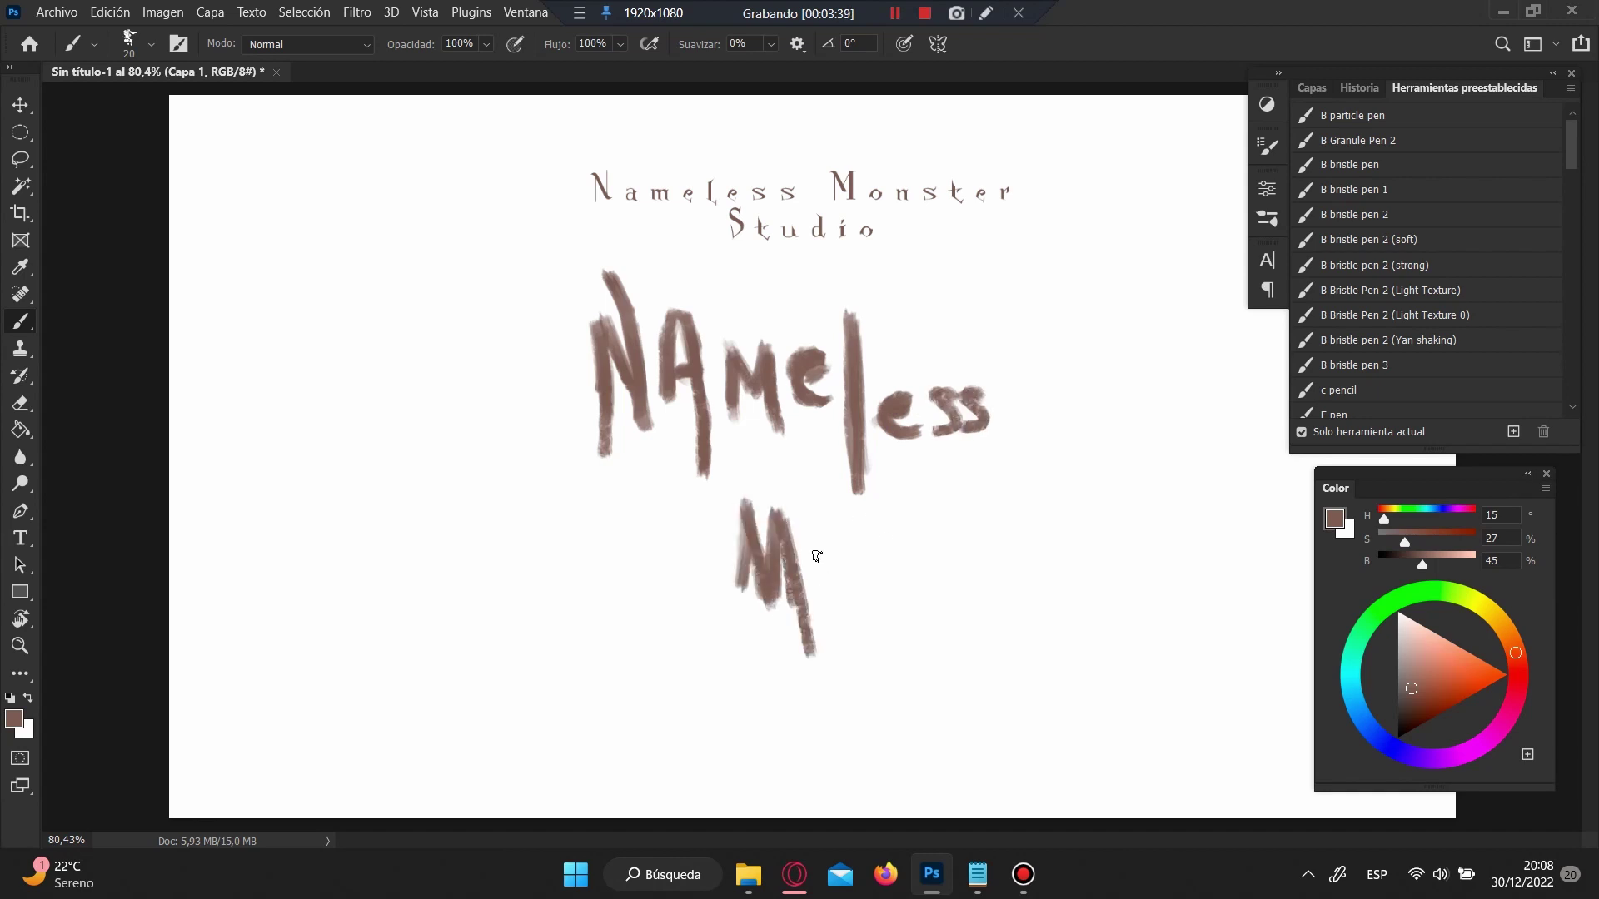
{"action": "left_click_drag", "start_coordinate": [829, 529], "coordinate": [820, 566]}
{"action": "key", "text": "ctrl+z"}
{"action": "left_click_drag", "start_coordinate": [839, 624], "coordinate": [846, 635]}
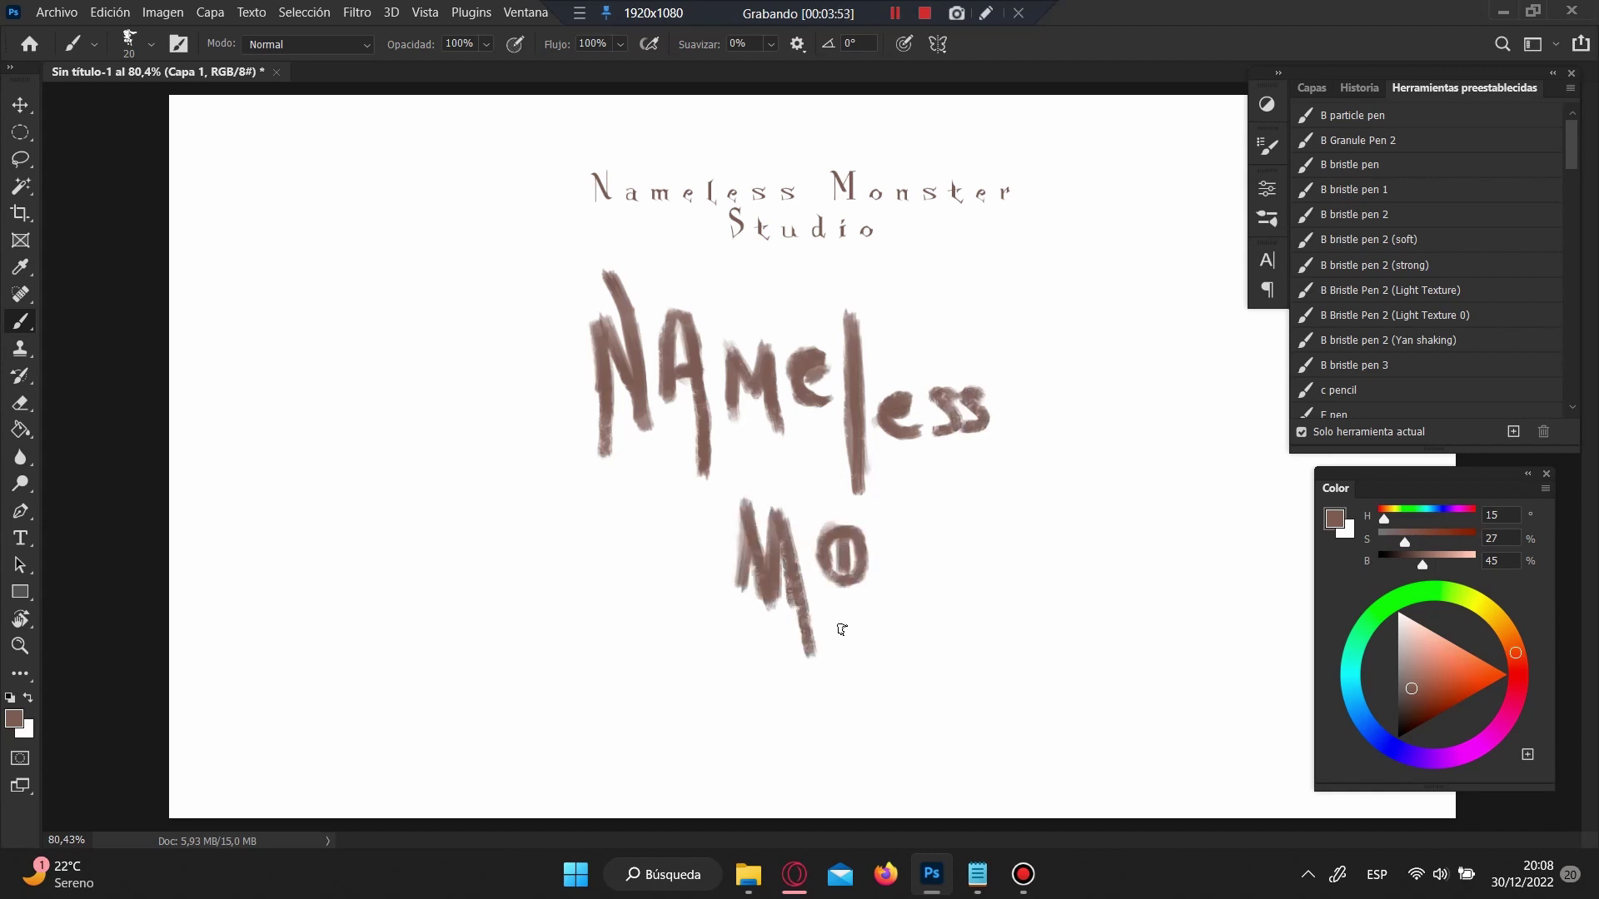
{"action": "key", "text": "ctrl+z"}
{"action": "key", "text": "ctrl+z"}
{"action": "key", "text": "bracketleft"}
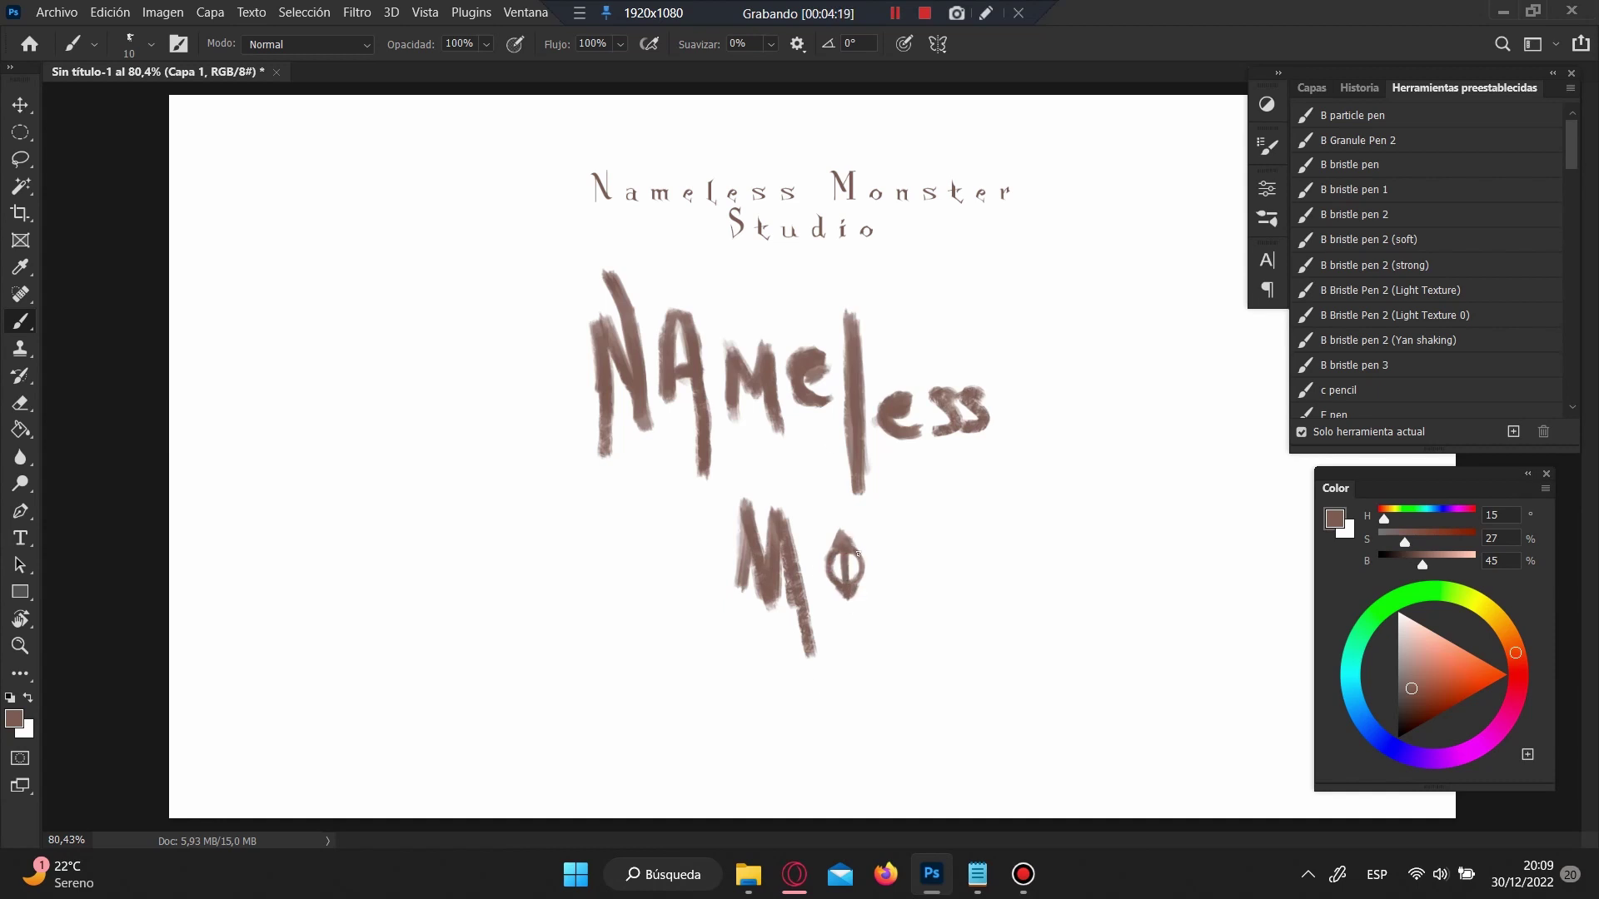
{"action": "mouse_move", "coordinate": [891, 548]}
{"action": "left_mouse_down"}
{"action": "mouse_move", "coordinate": [887, 585]}
{"action": "mouse_move", "coordinate": [908, 542]}
{"action": "left_mouse_up"}
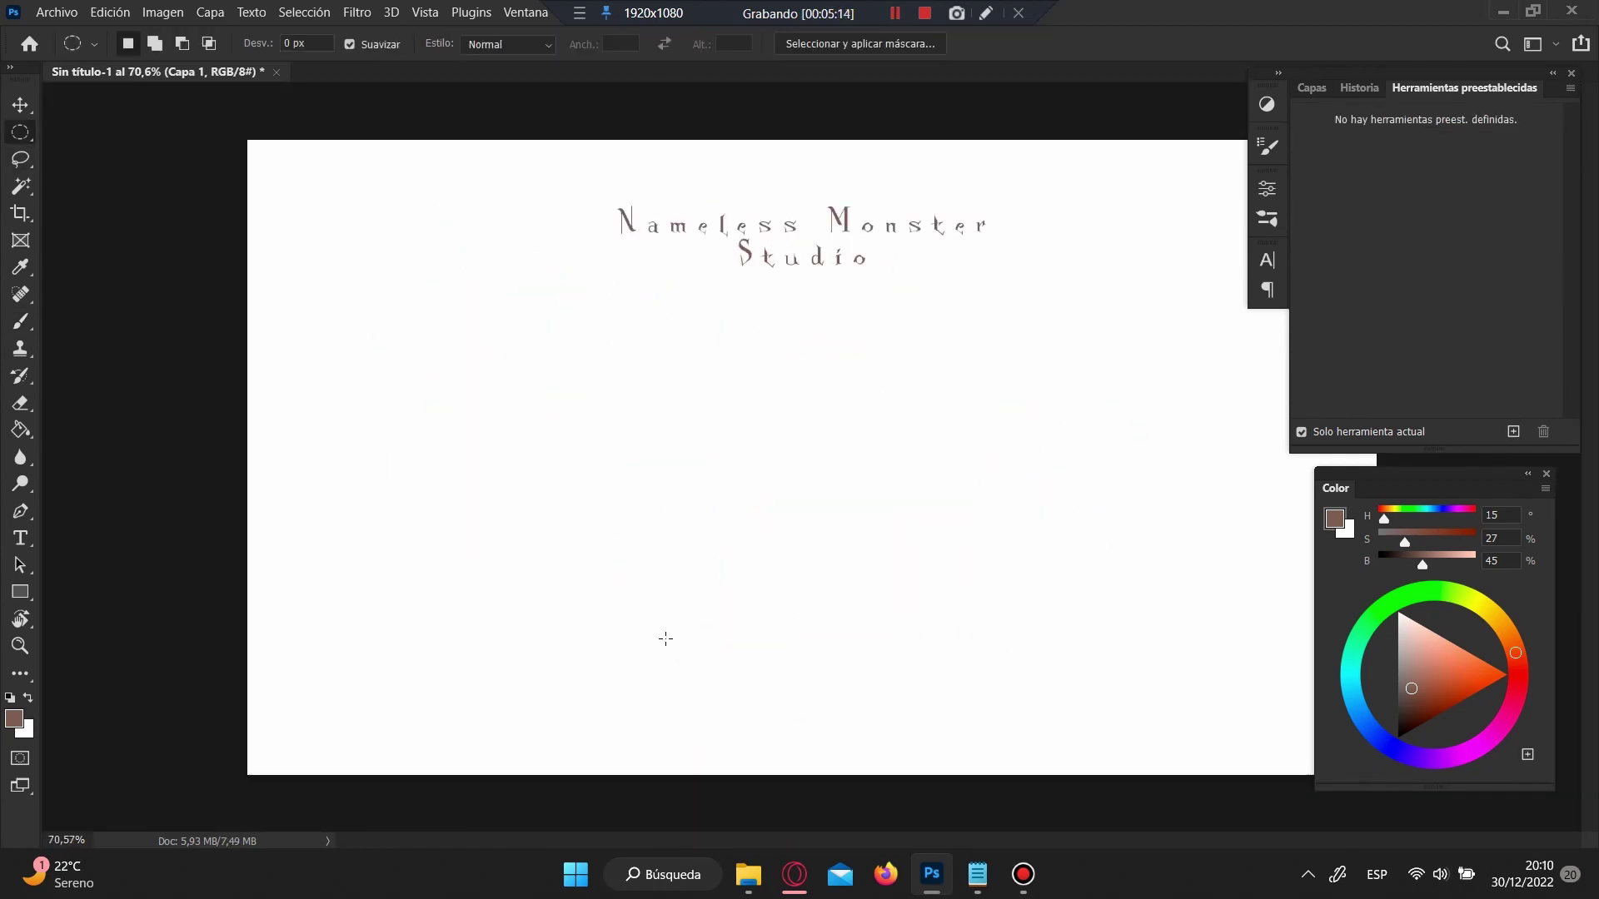
Step: Brush a trial M stroke below the title
{"action": "key", "text": "b"}
{"action": "left_click_drag", "start_coordinate": [688, 400], "coordinate": [694, 491]}
{"action": "left_click_drag", "start_coordinate": [679, 358], "coordinate": [783, 503]}
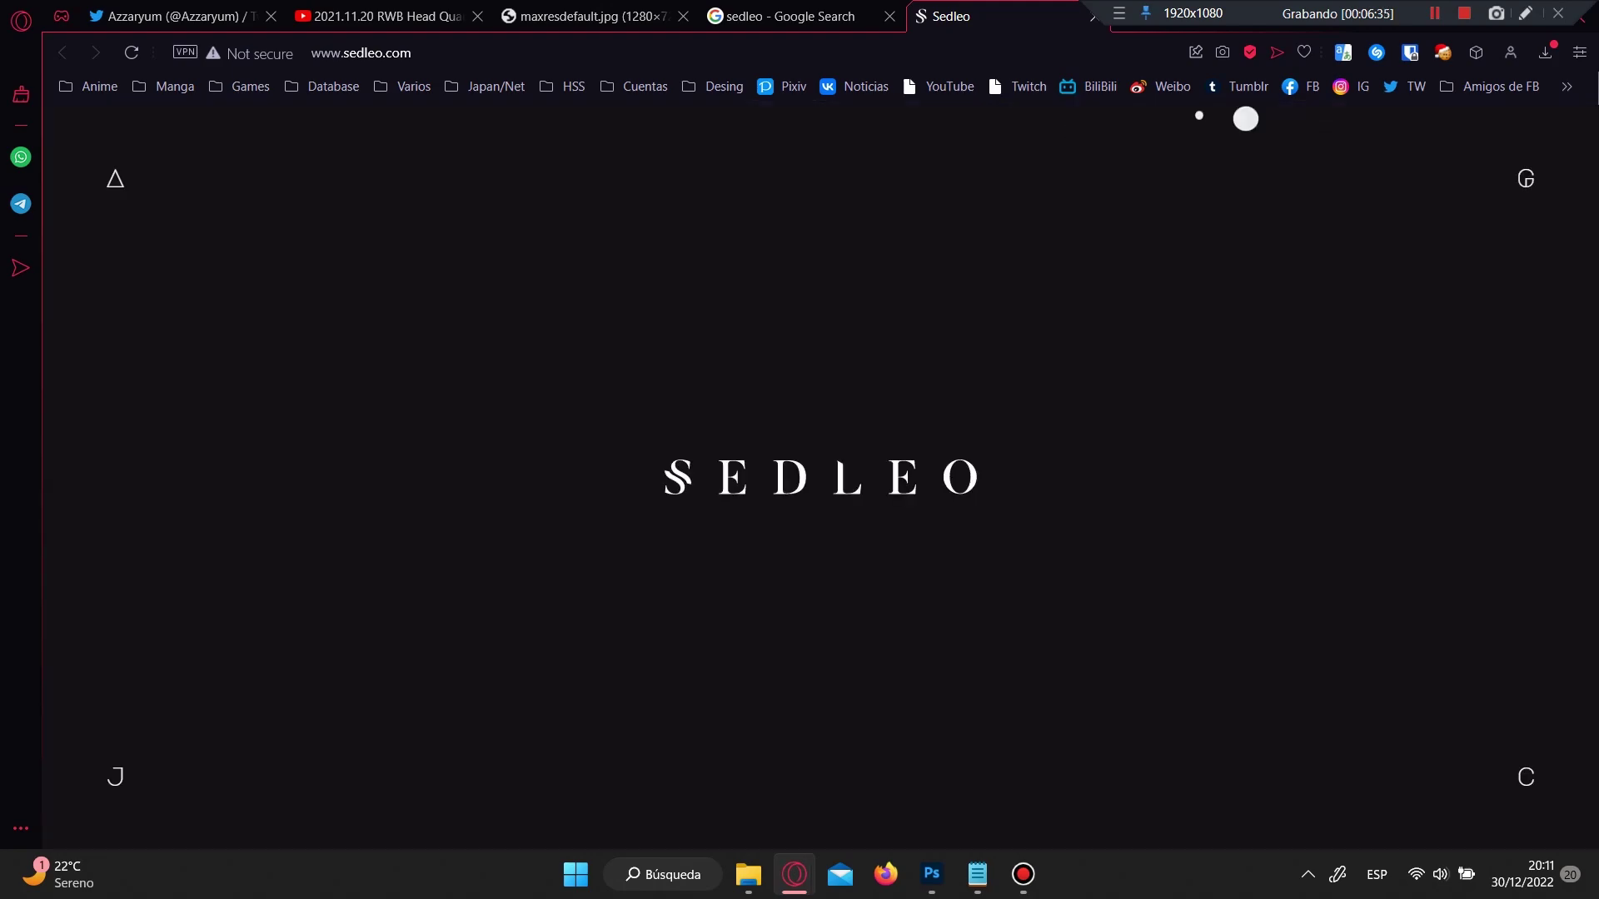
Step: Capture a full-page snapshot of the Sedleo site with Opera's Snapshot tool
{"action": "left_click", "coordinate": [754, 133]}
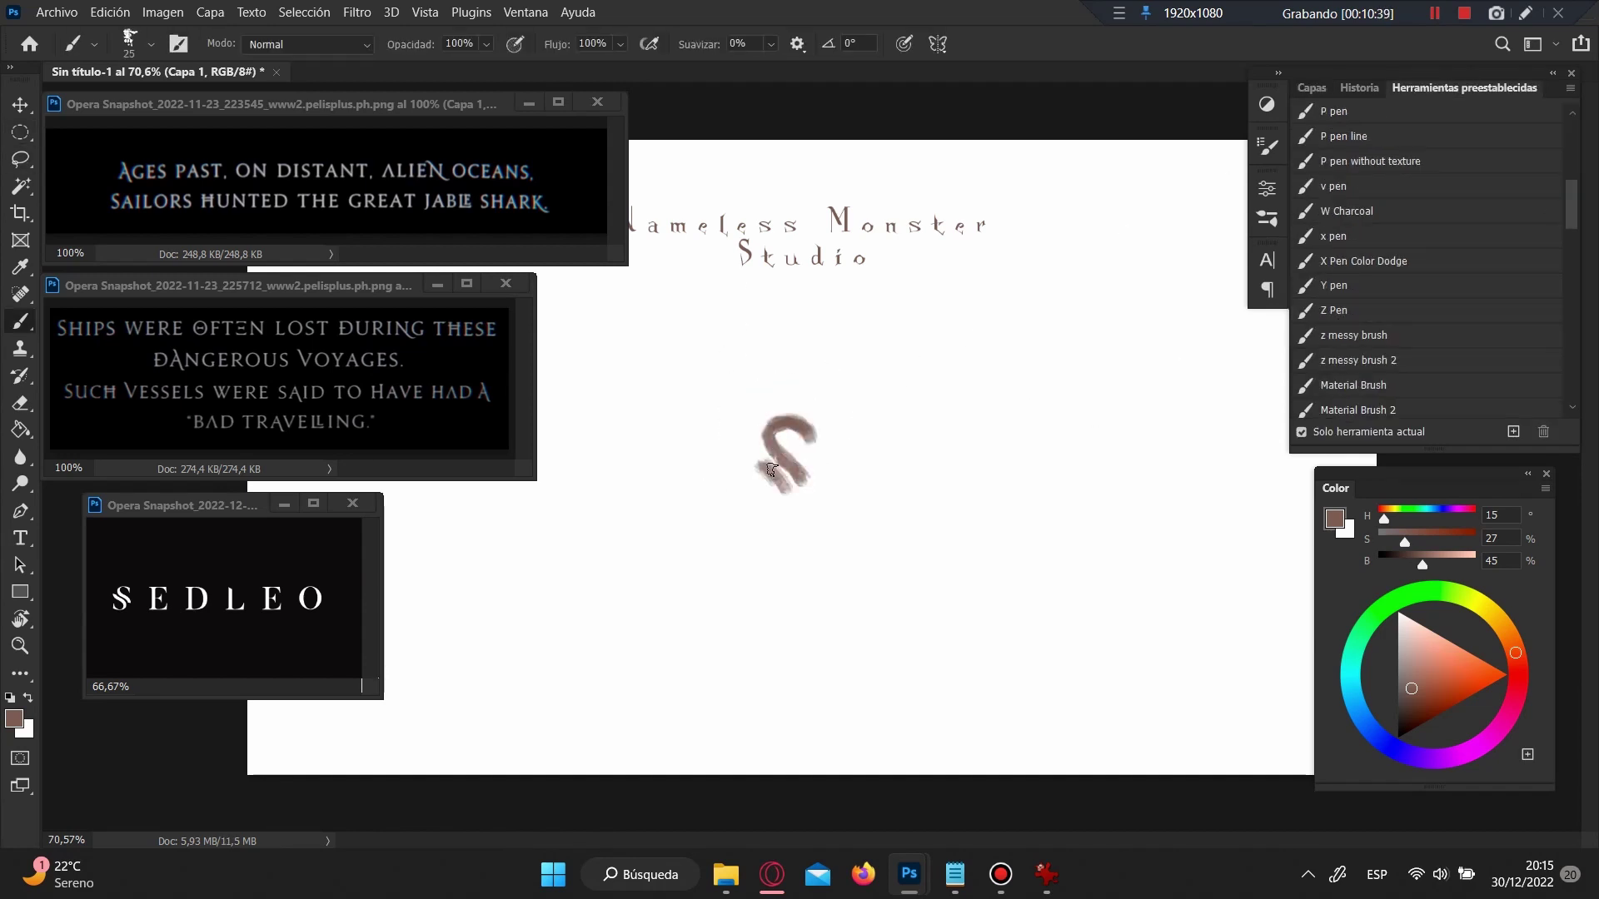
Step: Shape the brushed S, thickening its upper curve and trimming its middle's right edge
{"action": "key", "text": "e"}
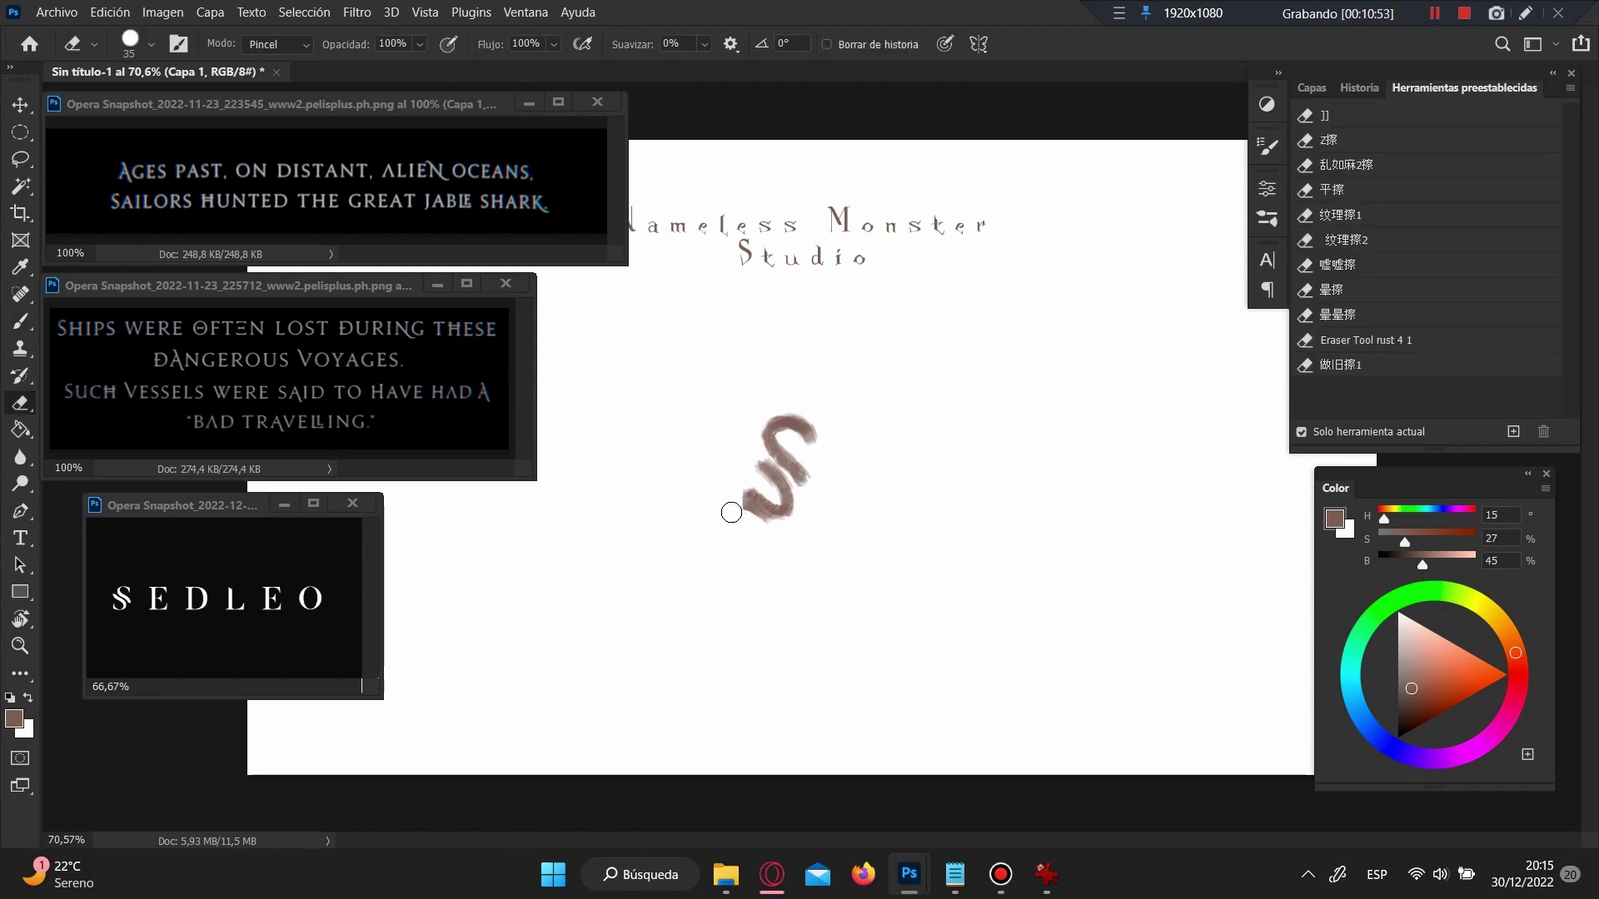
{"action": "key", "text": "b"}
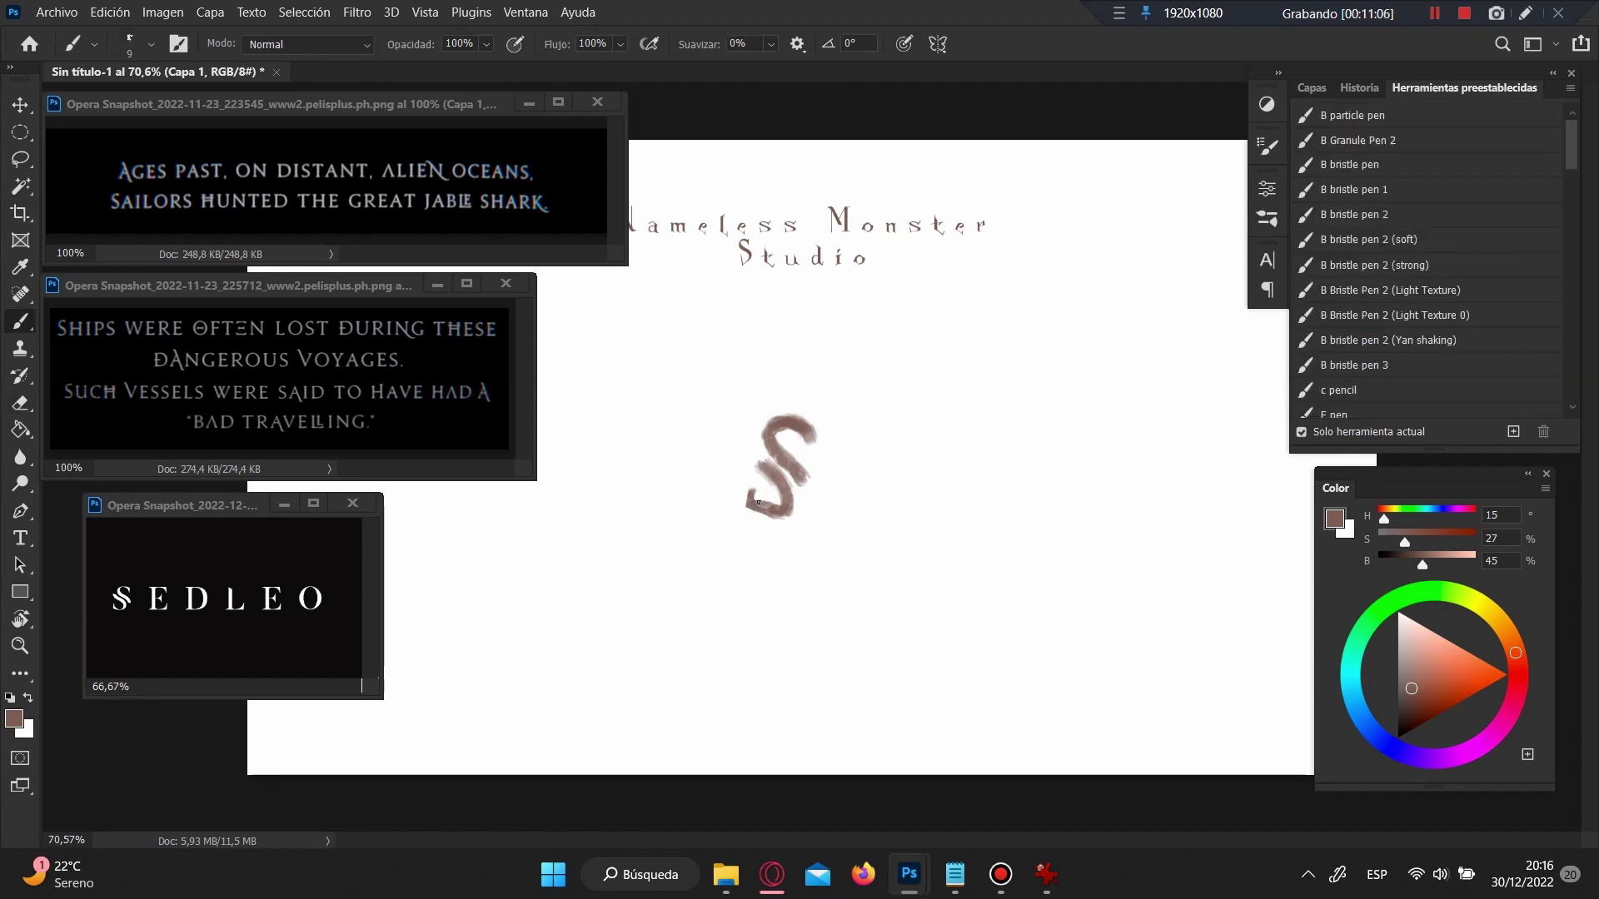
{"action": "key", "text": "e"}
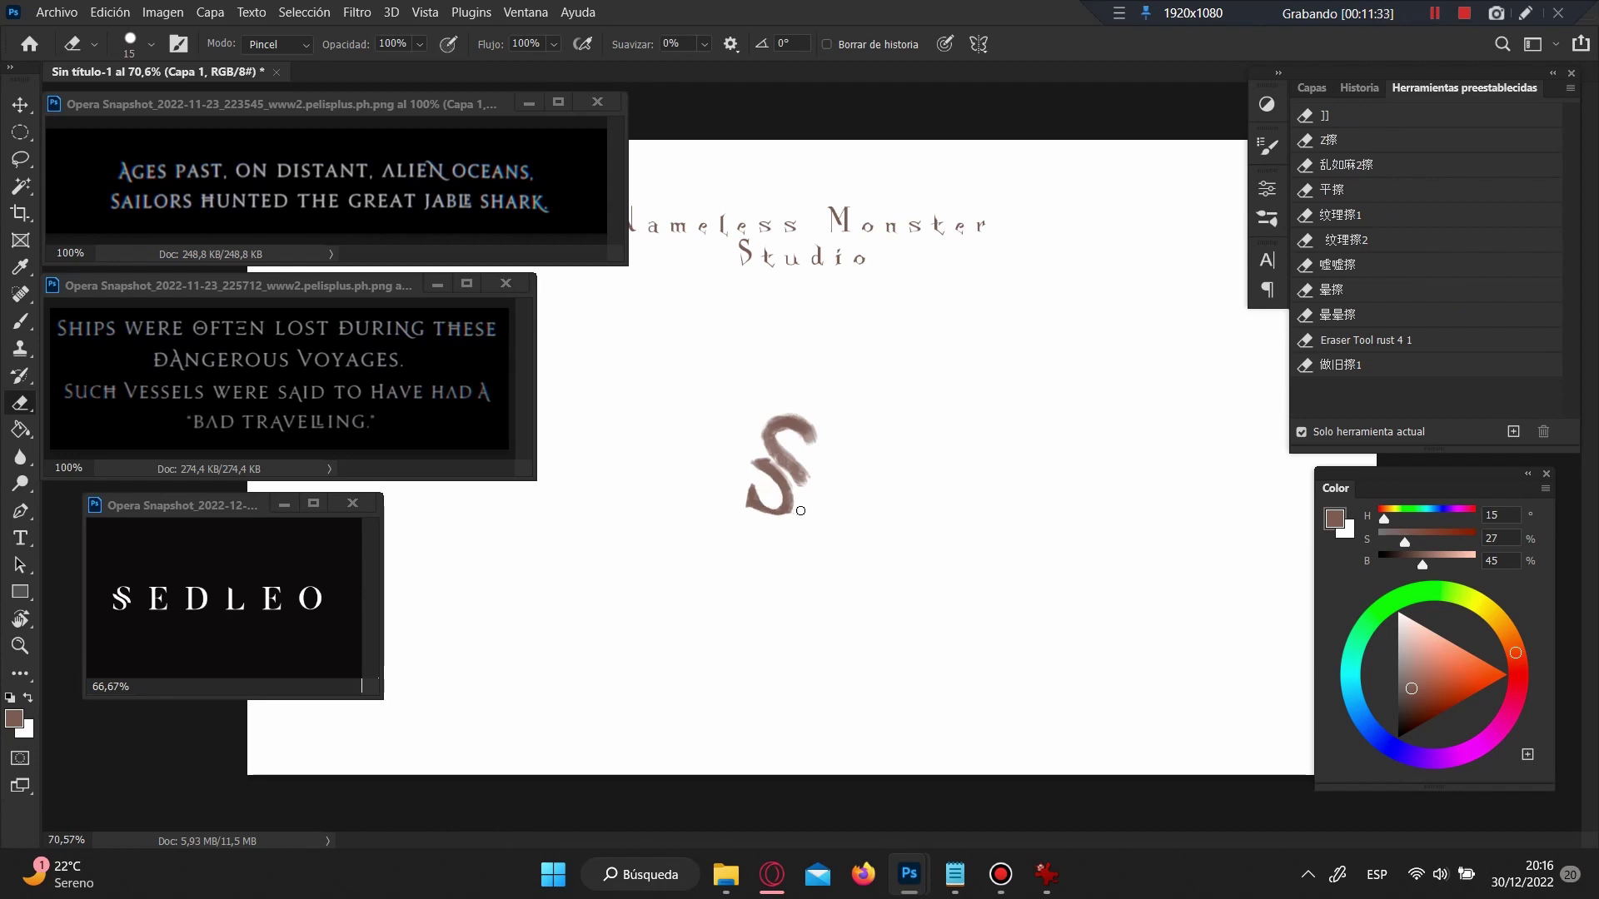
{"action": "key", "text": "b"}
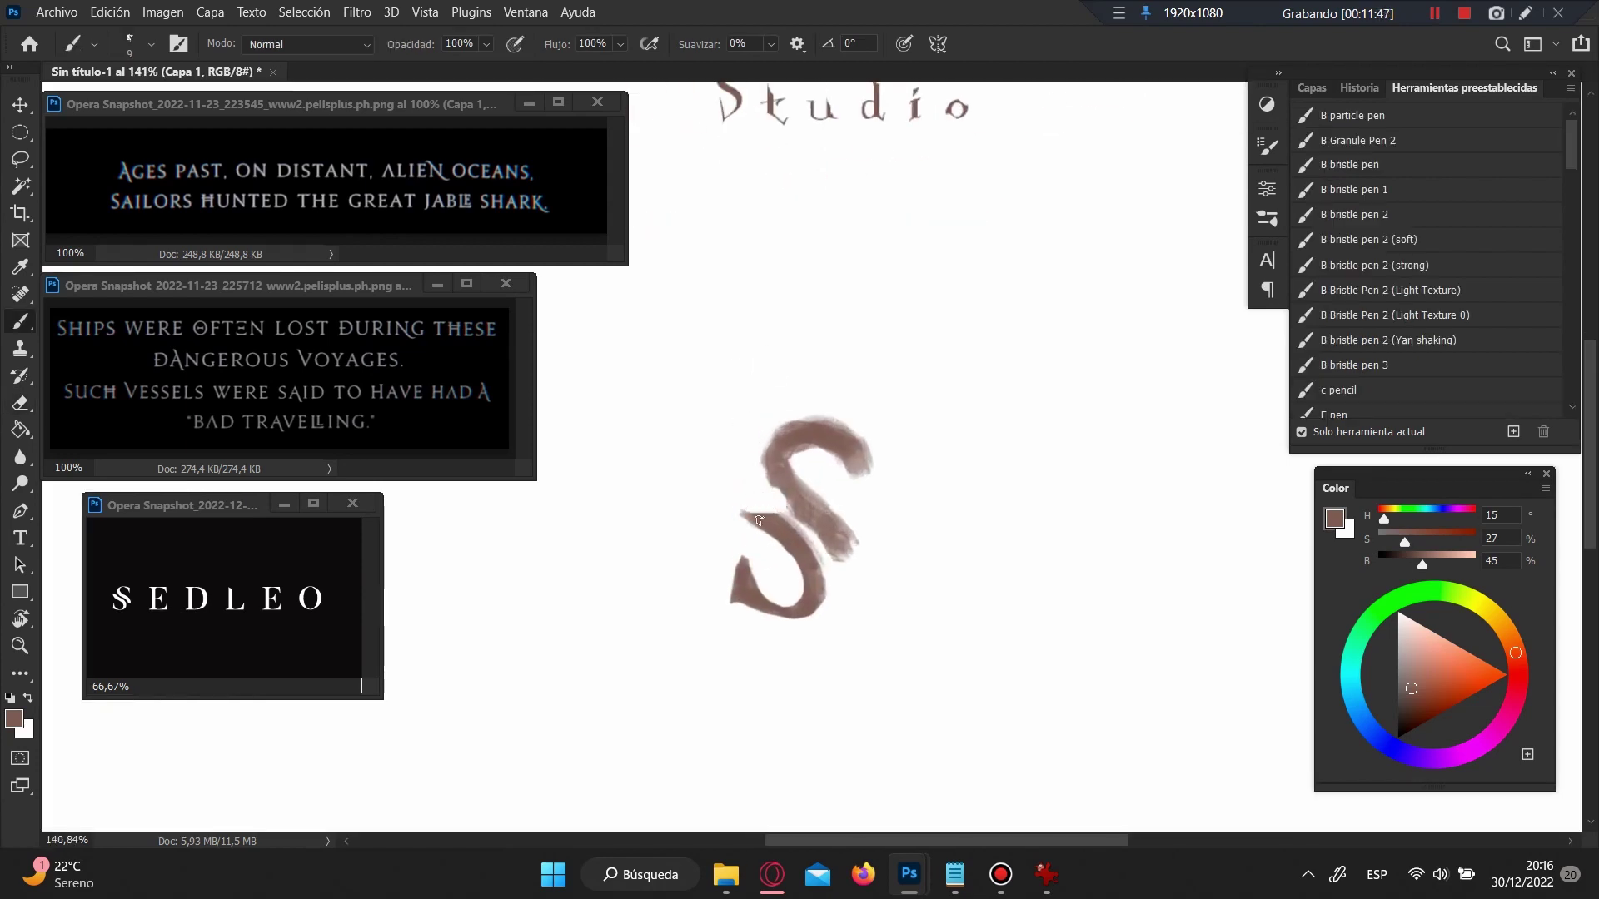
{"action": "key", "text": "e"}
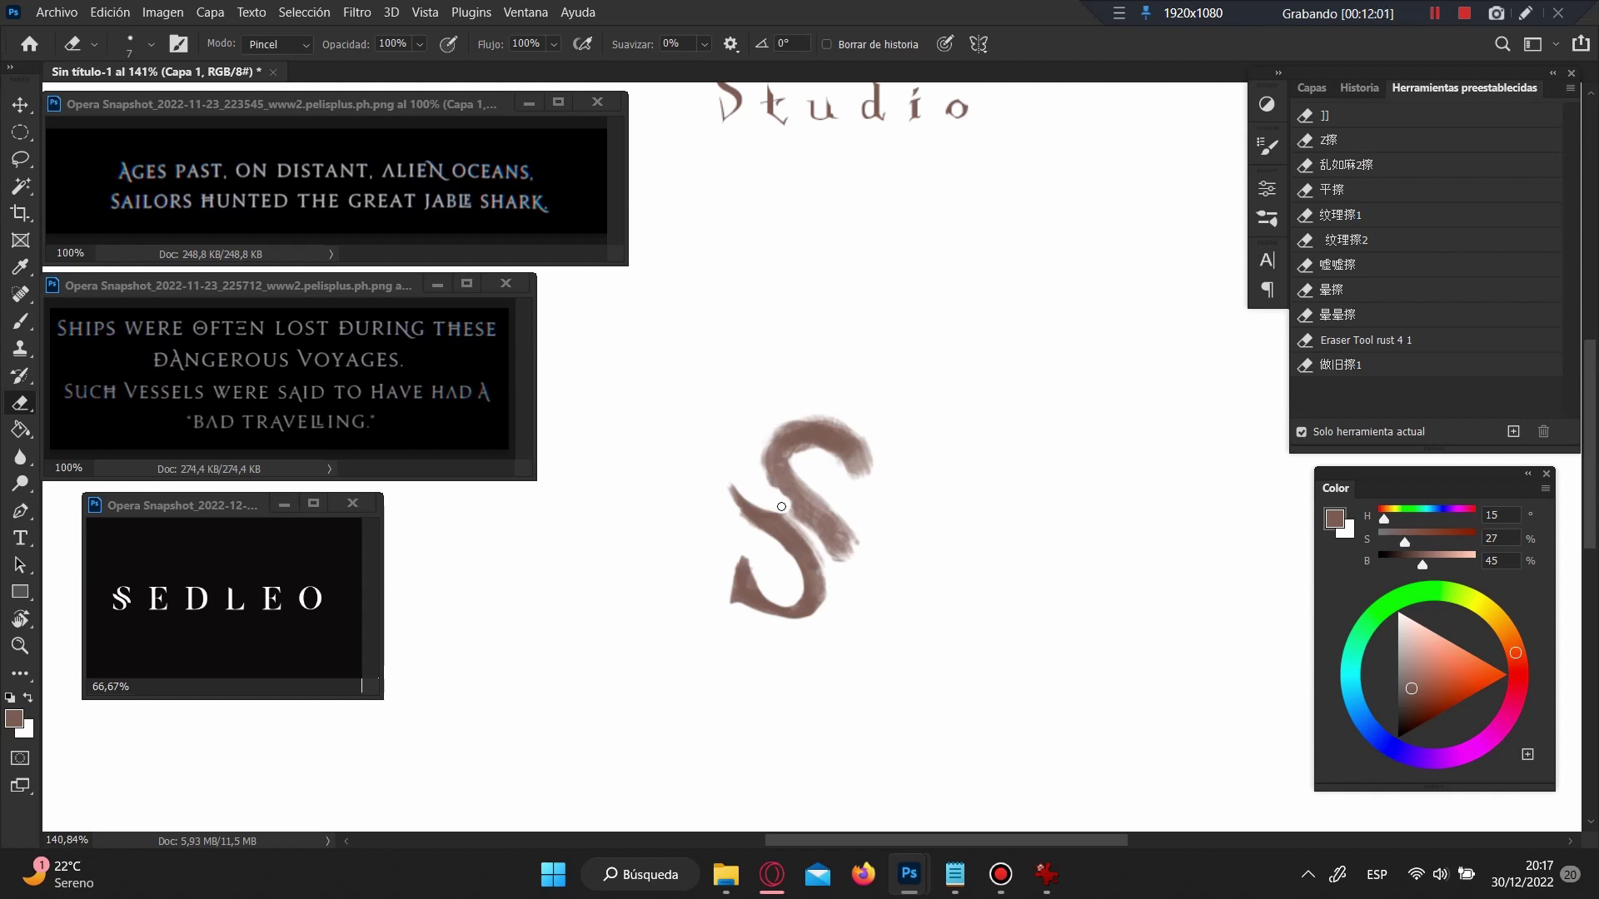
{"action": "key", "text": "b"}
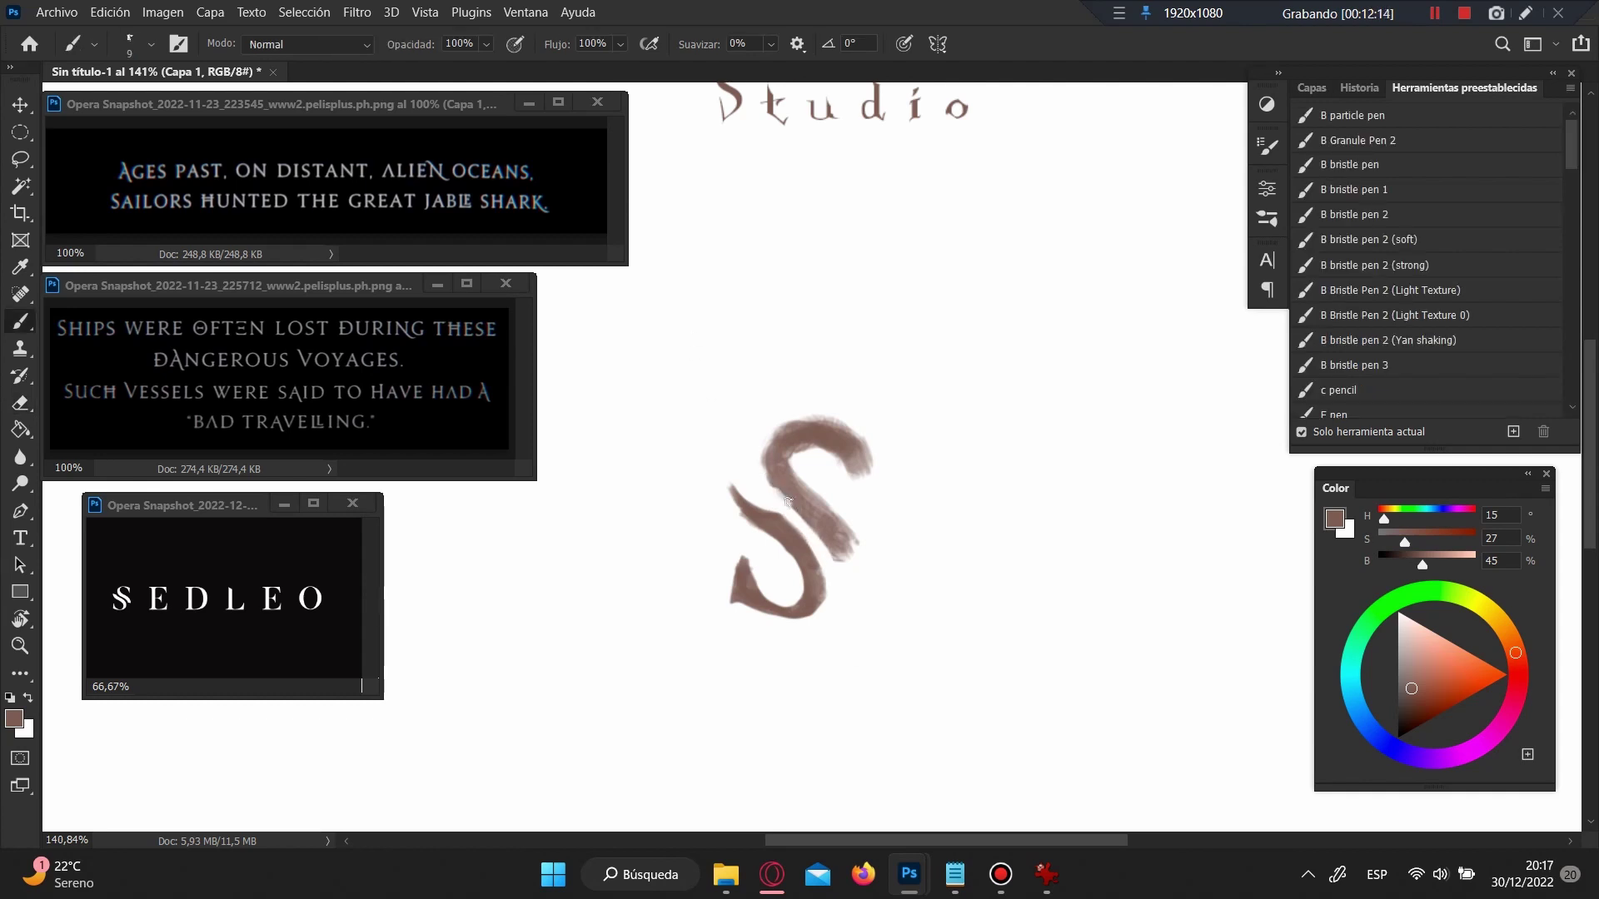
{"action": "mouse_move", "coordinate": [788, 502]}
{"action": "left_mouse_down"}
{"action": "mouse_move", "coordinate": [774, 425]}
{"action": "mouse_move", "coordinate": [784, 500]}
{"action": "left_mouse_up"}
{"action": "key", "text": "e"}
{"action": "left_click_drag", "start_coordinate": [856, 554], "coordinate": [831, 505]}
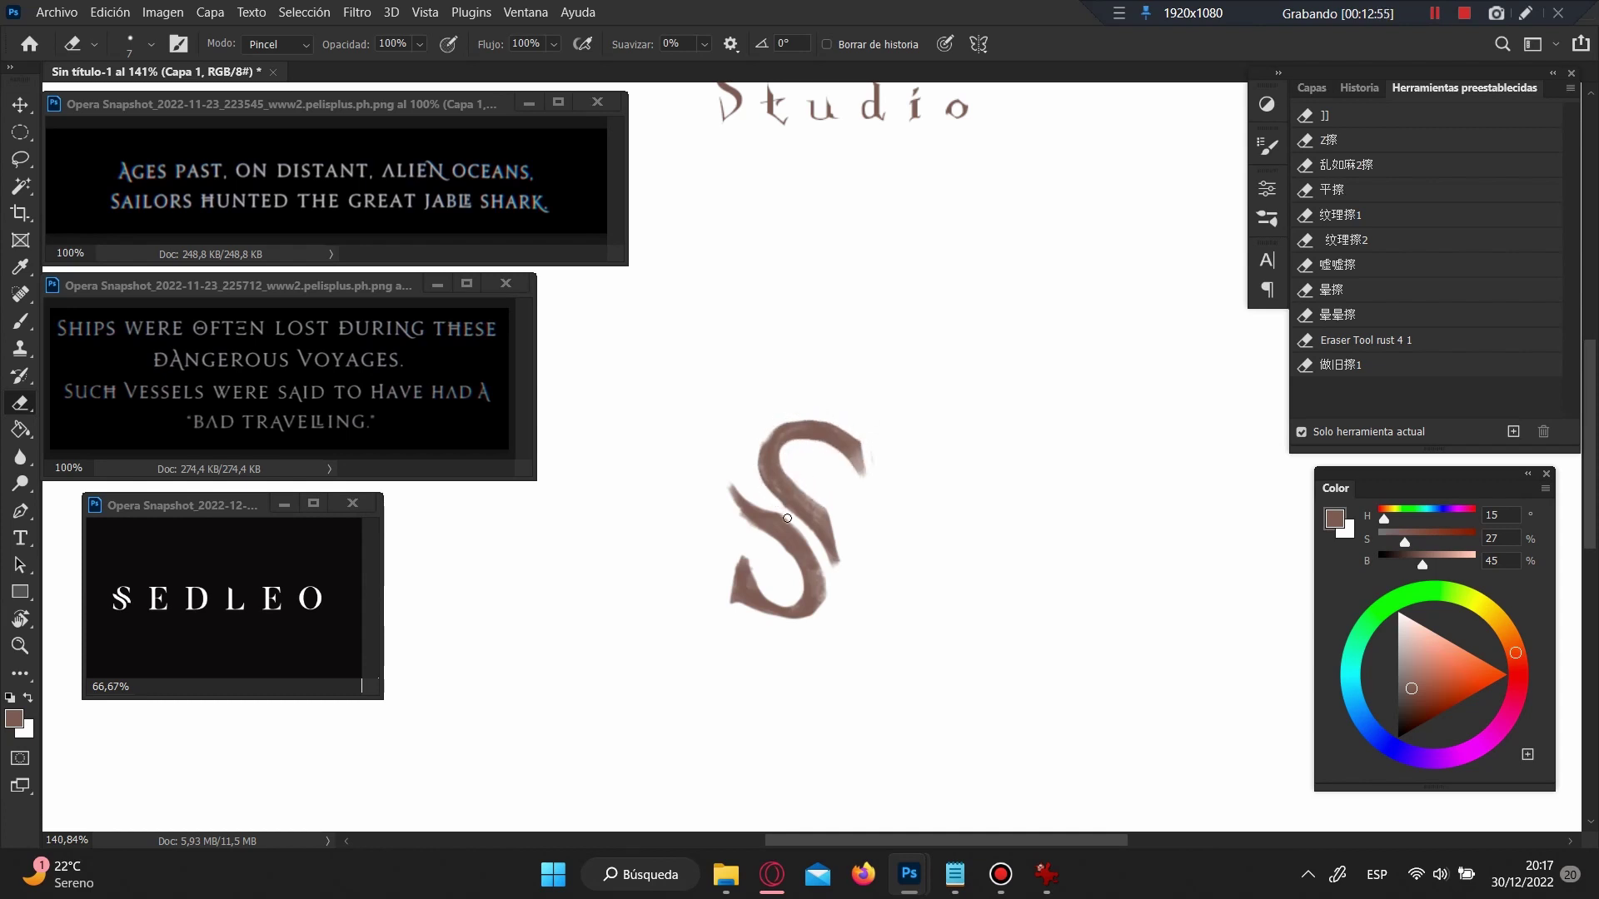
Step: Rotate and shift the S's upper part into place with Free Transform
{"action": "key", "text": "l"}
{"action": "left_click_drag", "start_coordinate": [687, 398], "coordinate": [736, 445]}
{"action": "key", "text": "ctrl+t"}
{"action": "mouse_move", "coordinate": [841, 491]}
{"action": "left_mouse_down"}
{"action": "mouse_move", "coordinate": [749, 400]}
{"action": "mouse_move", "coordinate": [708, 393]}
{"action": "left_mouse_up"}
{"action": "left_click_drag", "start_coordinate": [825, 321], "coordinate": [799, 292]}
{"action": "key", "text": "Return"}
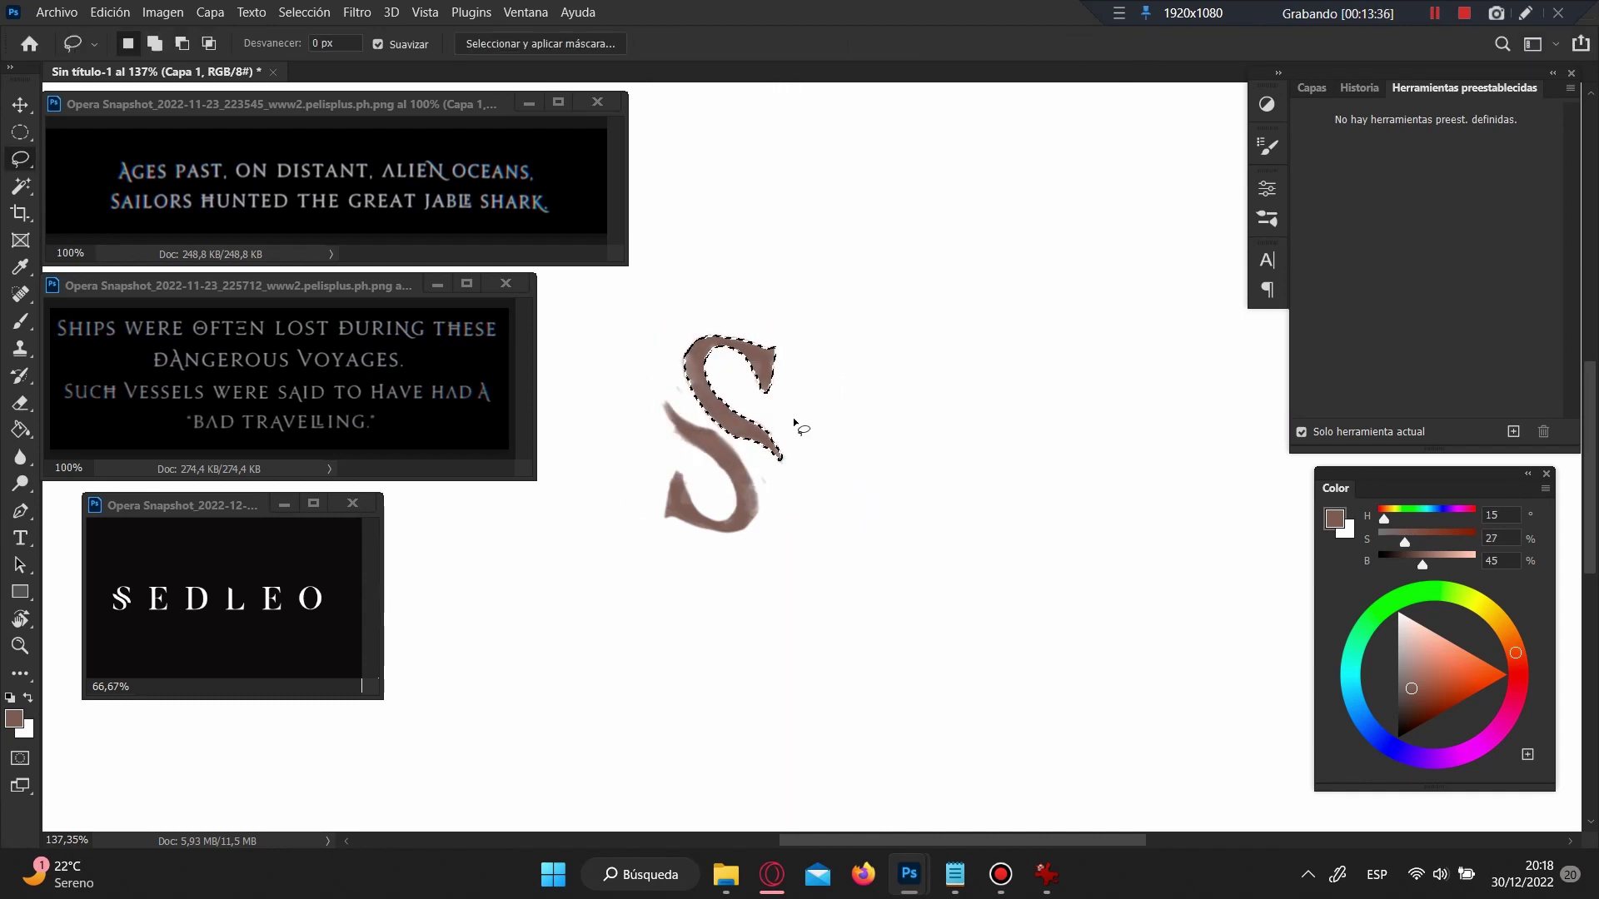
{"action": "key", "text": "ctrl+d"}
Step: Place a copy of the S just to its right
{"action": "key", "text": "e"}
{"action": "scroll", "coordinate": [718, 476], "scroll_direction": "down", "scroll_amount": 5}
{"action": "scroll", "coordinate": [783, 466], "scroll_direction": "up", "scroll_amount": 2}
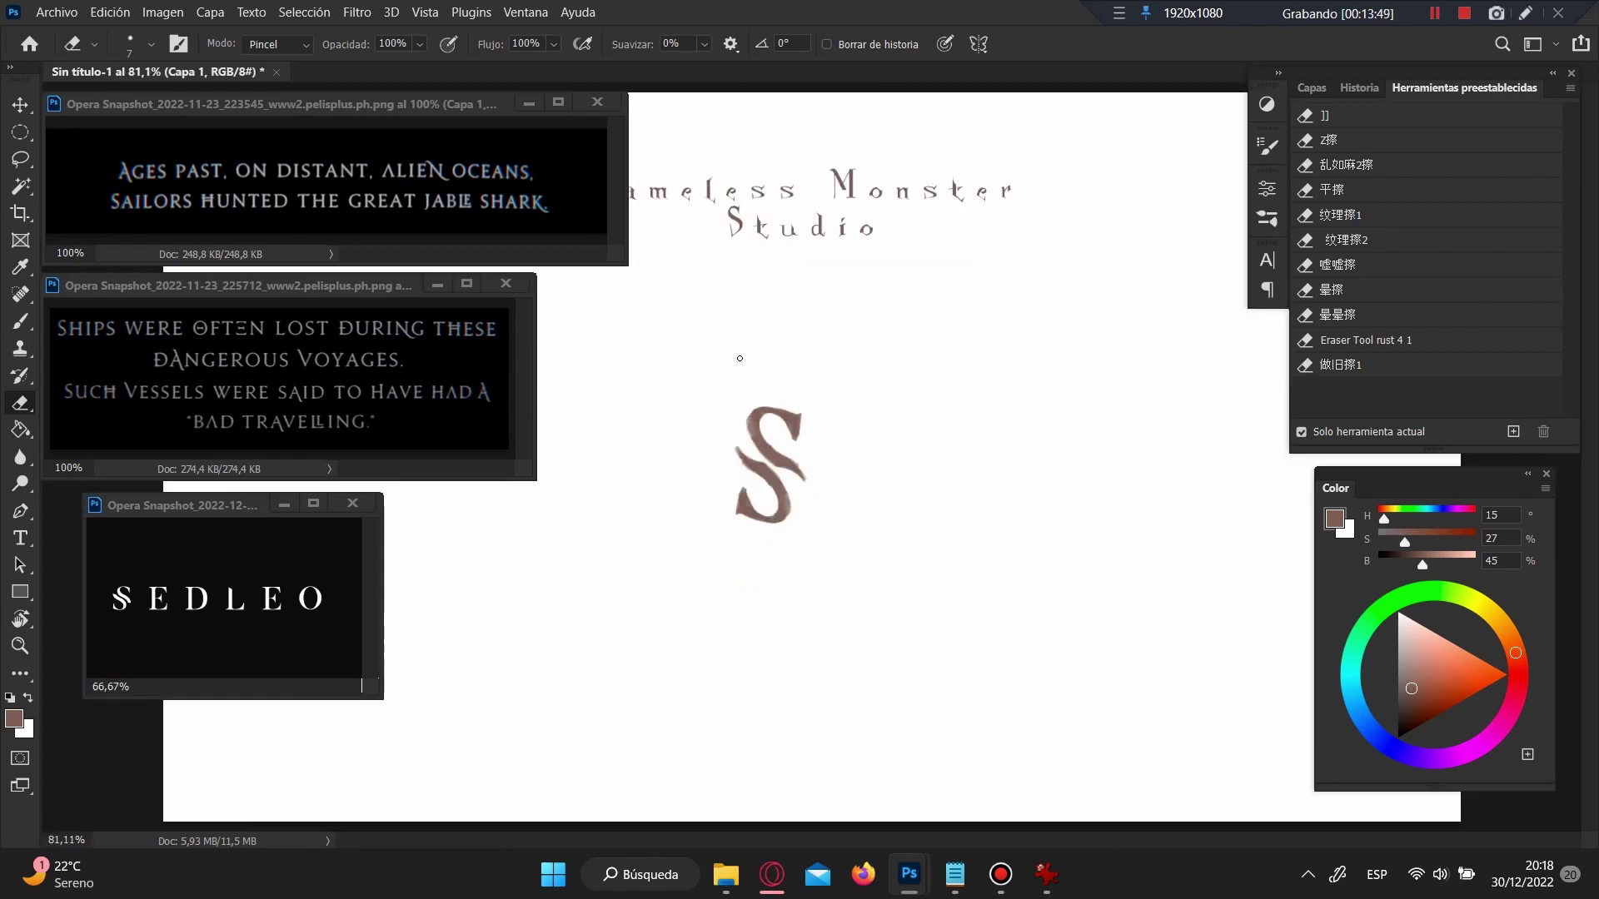
{"action": "scroll", "coordinate": [783, 467], "scroll_direction": "down", "scroll_amount": 1}
{"action": "left_click_drag", "start_coordinate": [782, 471], "coordinate": [828, 470]}
Step: Overlap the copied S onto the original and toggle Capa 1's visibility
{"action": "left_click_drag", "start_coordinate": [828, 524], "coordinate": [812, 549]}
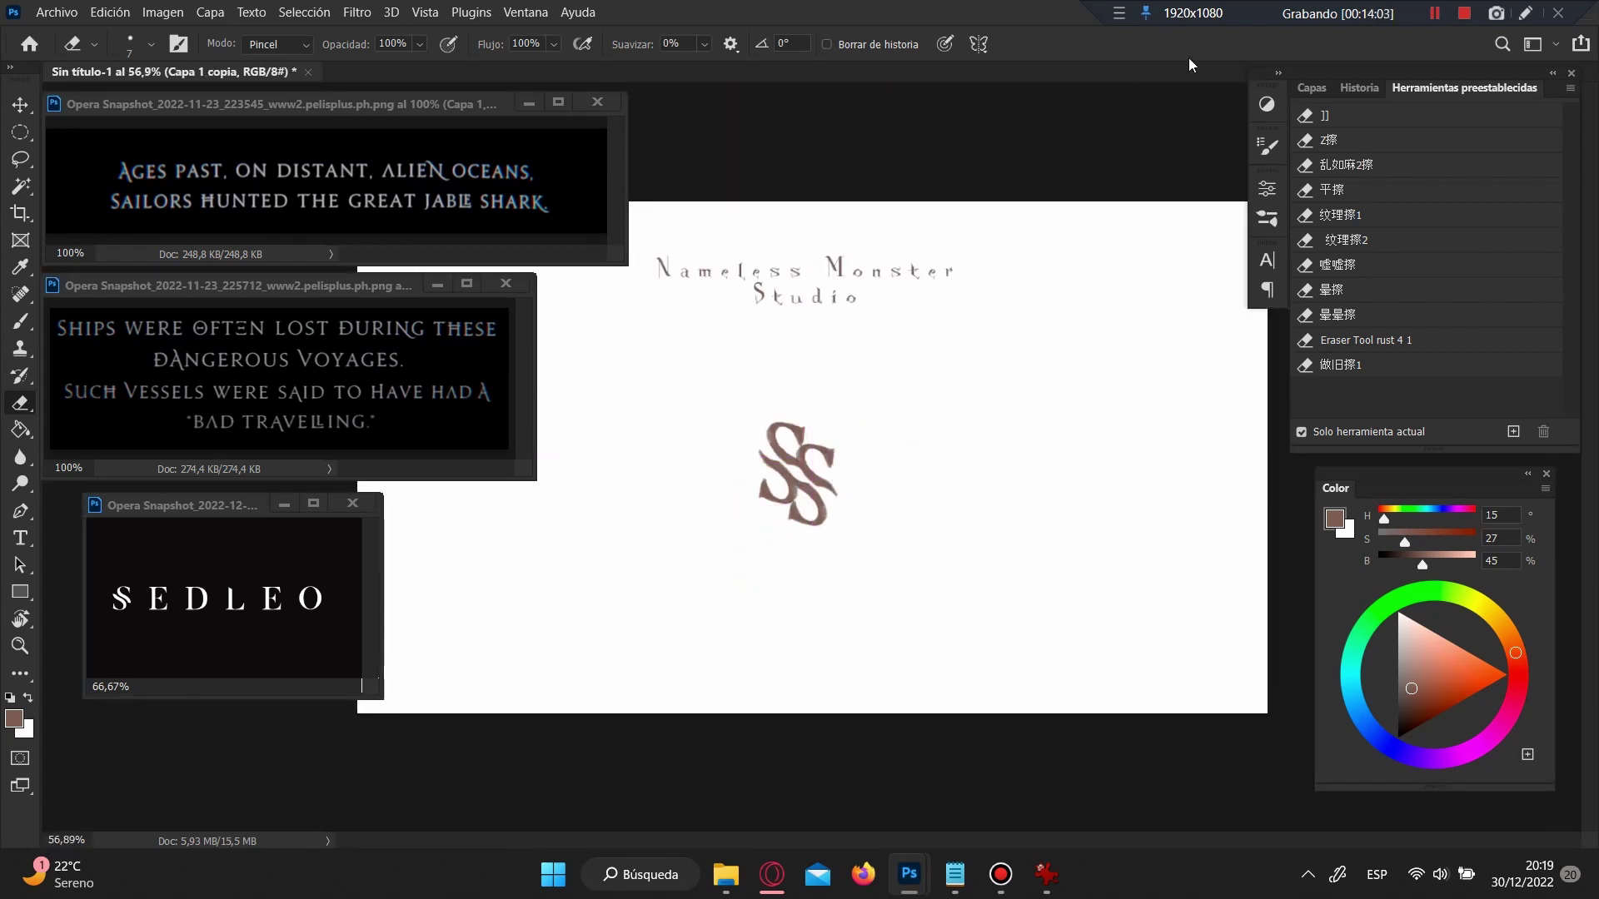
{"action": "left_click", "coordinate": [1311, 88]}
{"action": "key", "text": "b"}
{"action": "left_click", "coordinate": [1306, 235]}
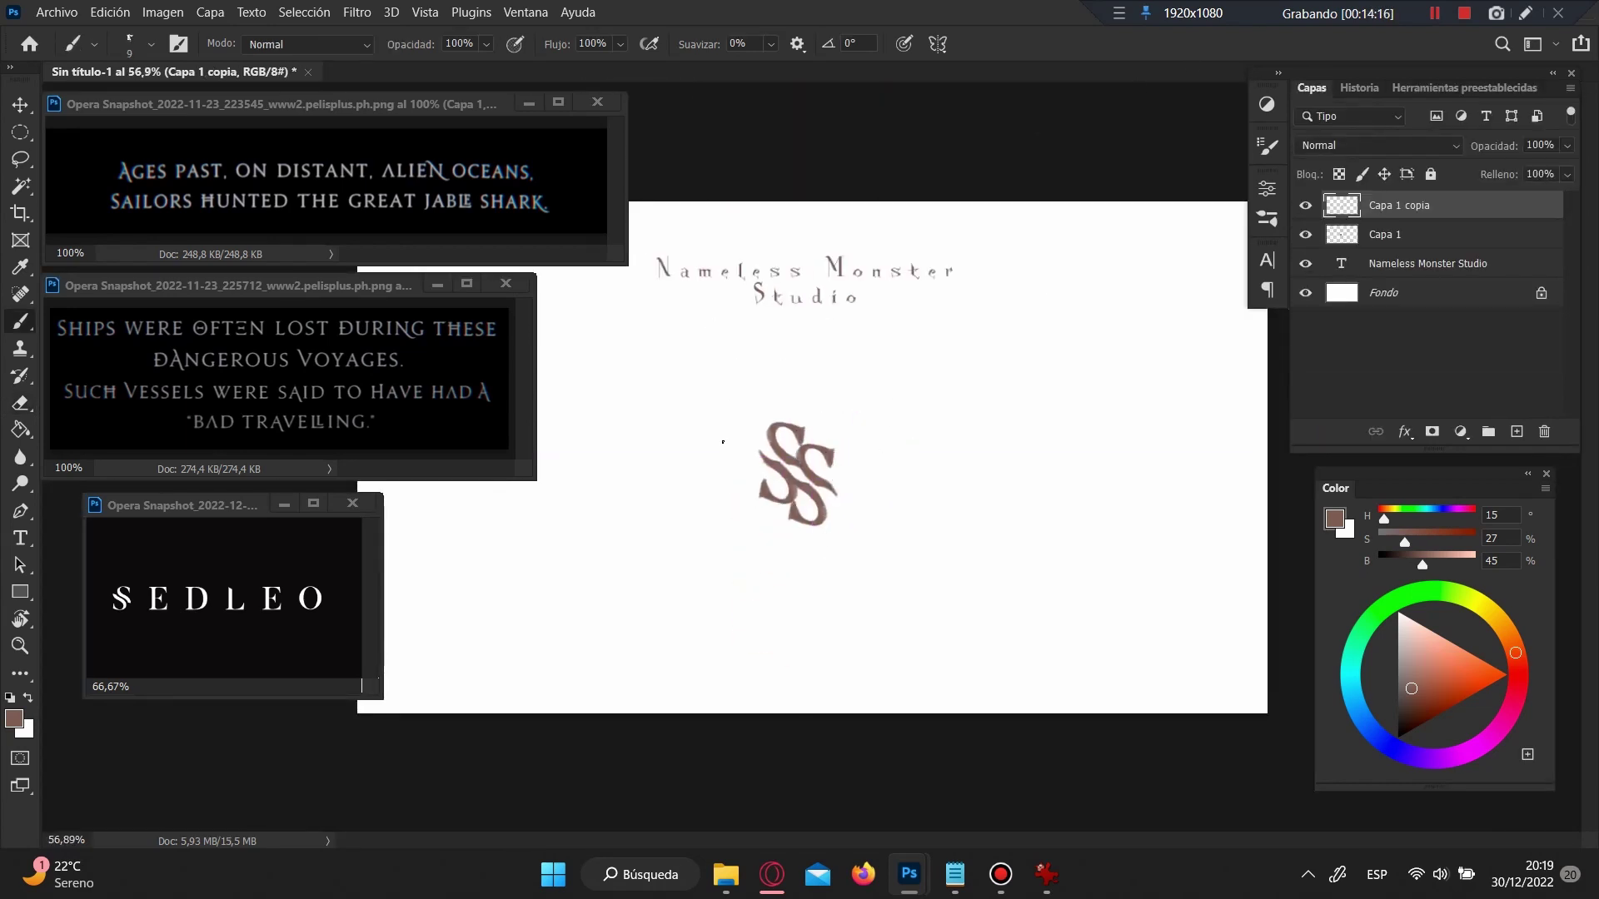
Step: Paint a short horizontal bar beside the SS and thin the brown bars
{"action": "scroll", "coordinate": [723, 442], "scroll_direction": "up", "scroll_amount": 3}
{"action": "scroll", "coordinate": [668, 417], "scroll_direction": "up", "scroll_amount": 1}
{"action": "left_click_drag", "start_coordinate": [886, 414], "coordinate": [930, 414]}
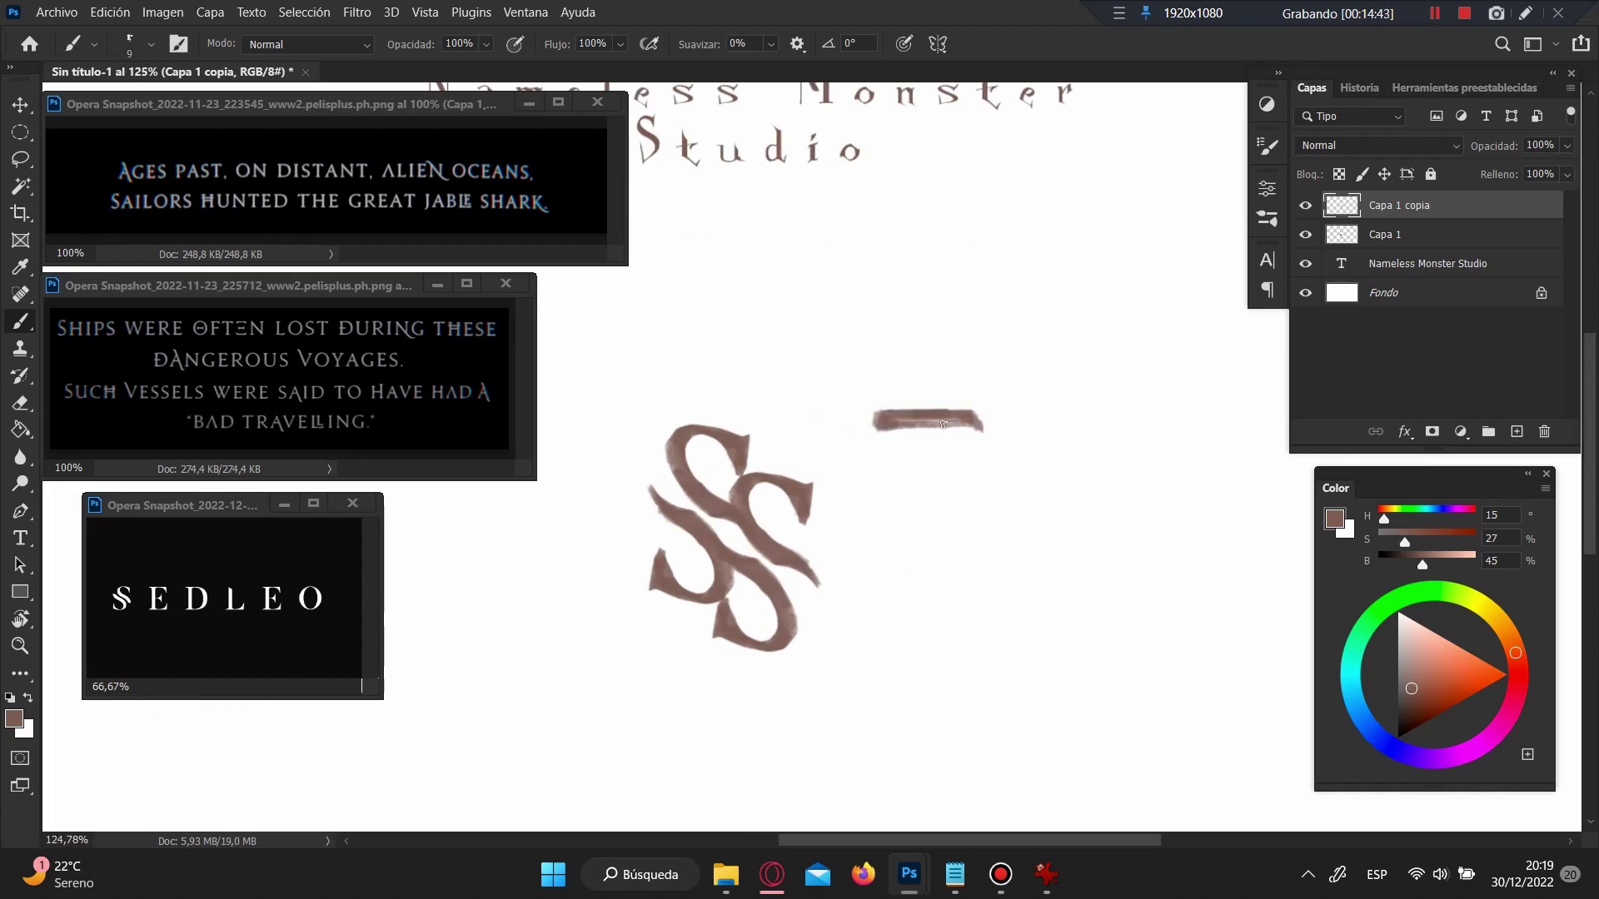
{"action": "scroll", "coordinate": [878, 450], "scroll_direction": "up", "scroll_amount": 2}
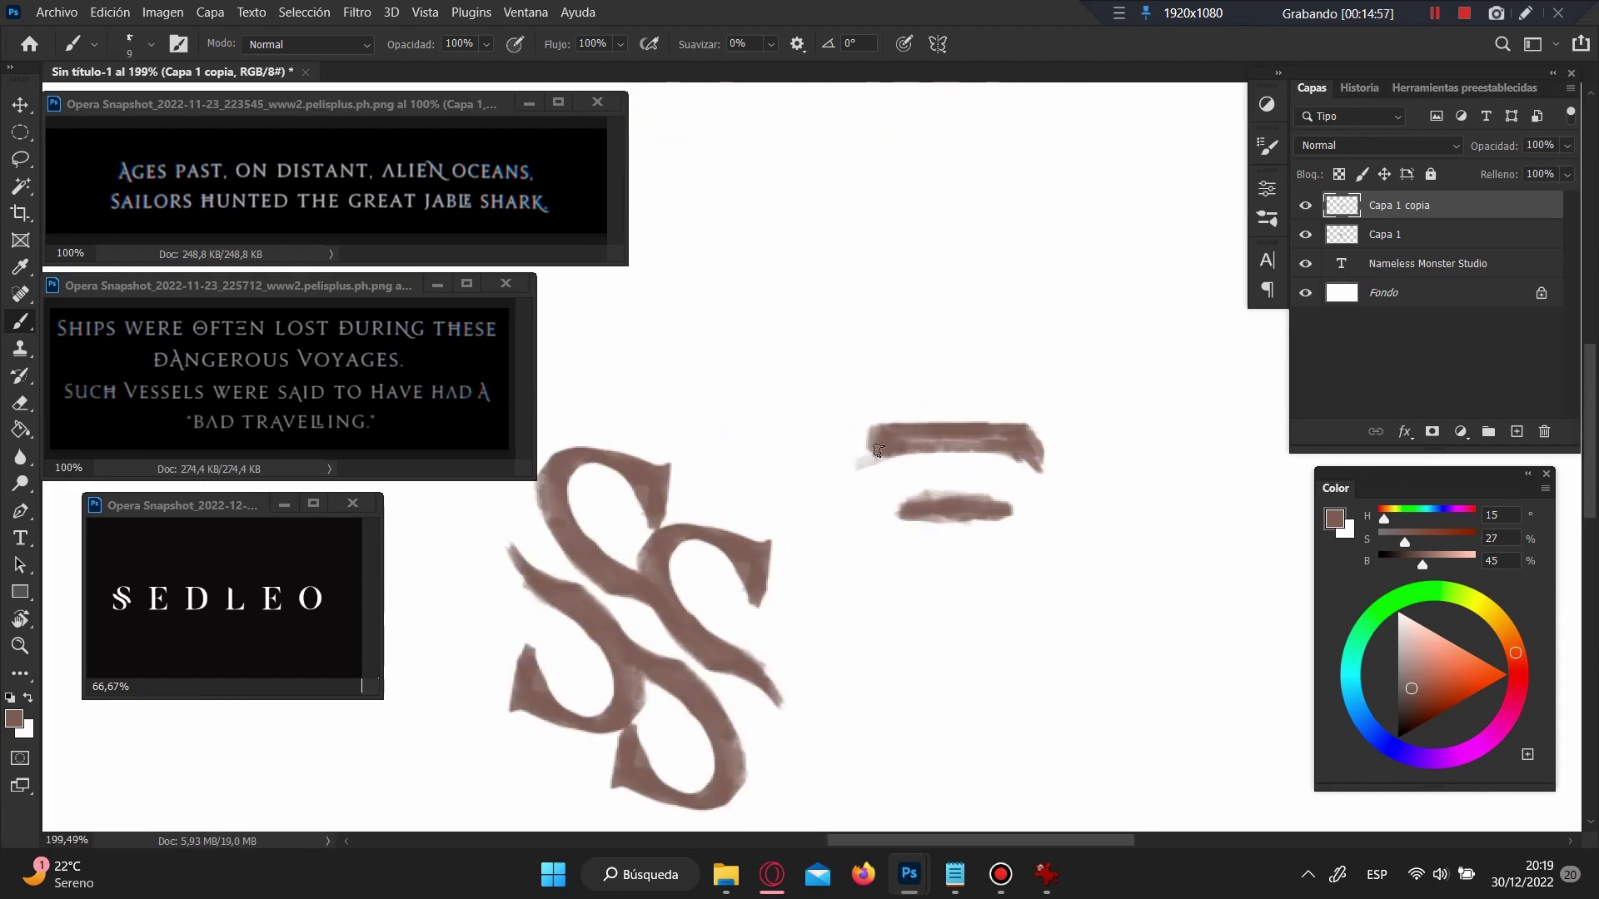
{"action": "key", "text": "e"}
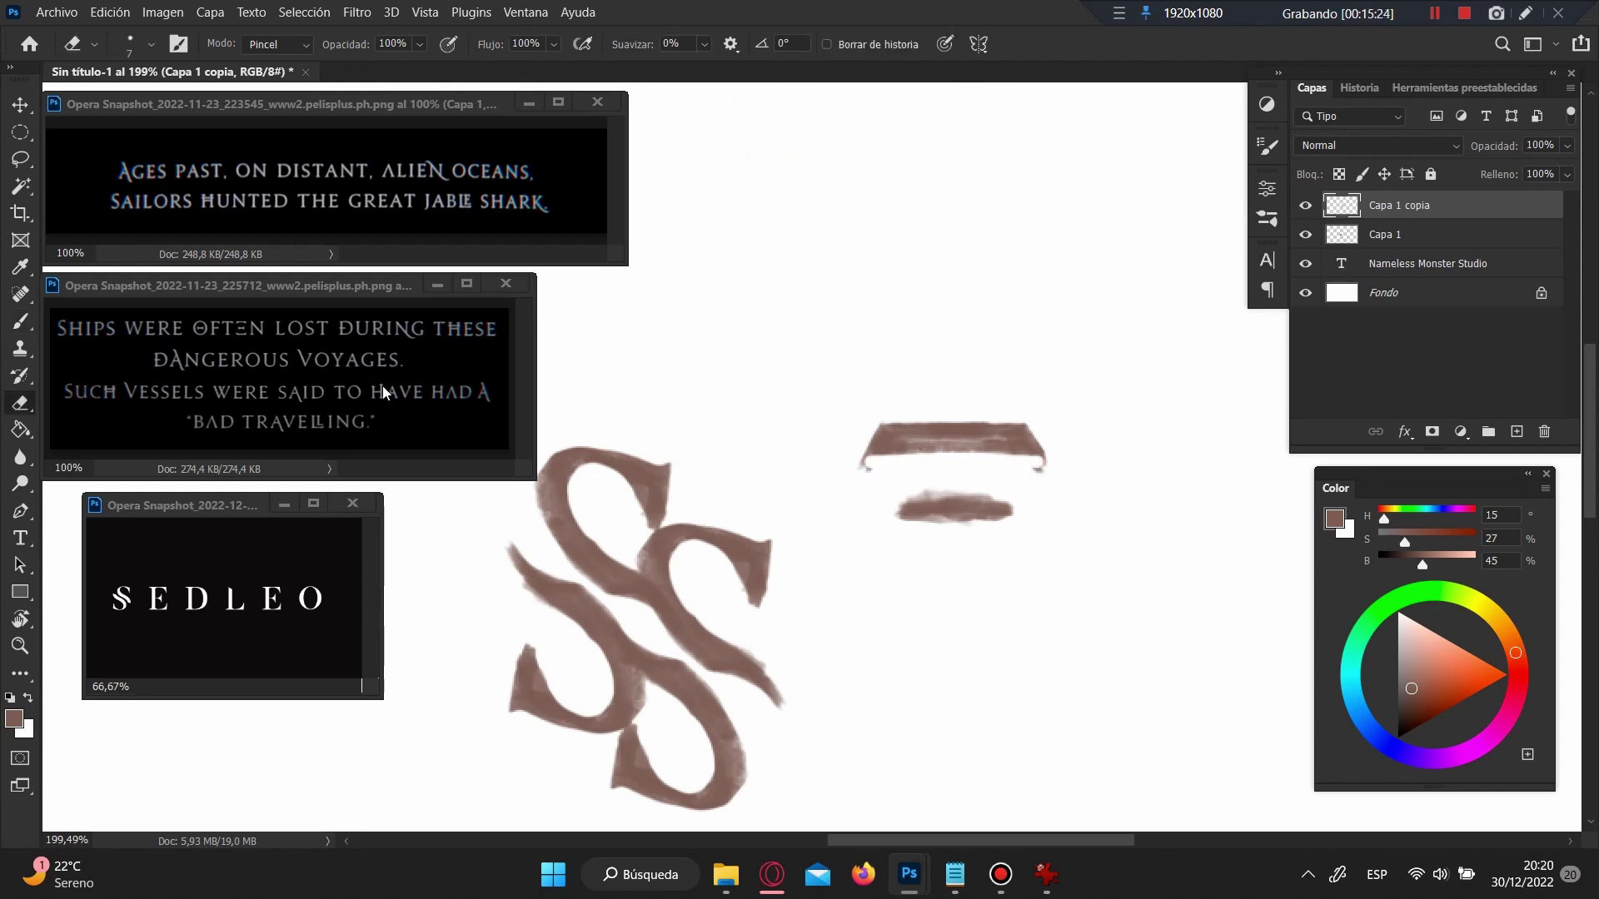
{"action": "scroll", "coordinate": [383, 393], "scroll_direction": "up", "scroll_amount": 1}
{"action": "scroll", "coordinate": [383, 393], "scroll_direction": "up", "scroll_amount": 1}
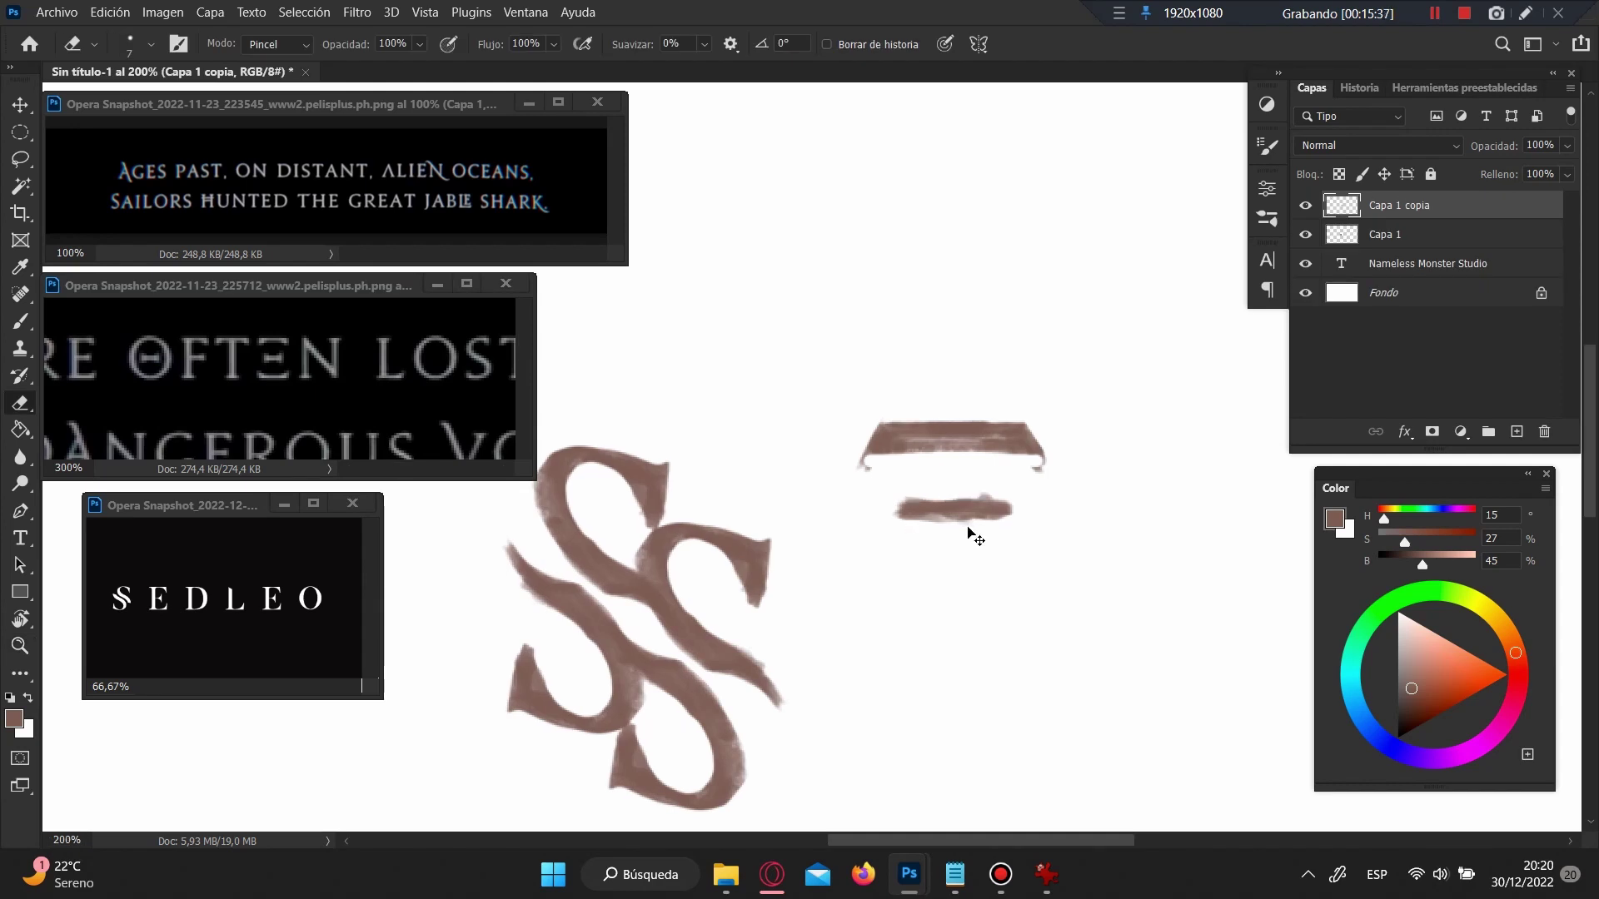
{"action": "left_click_drag", "start_coordinate": [912, 520], "coordinate": [1004, 519]}
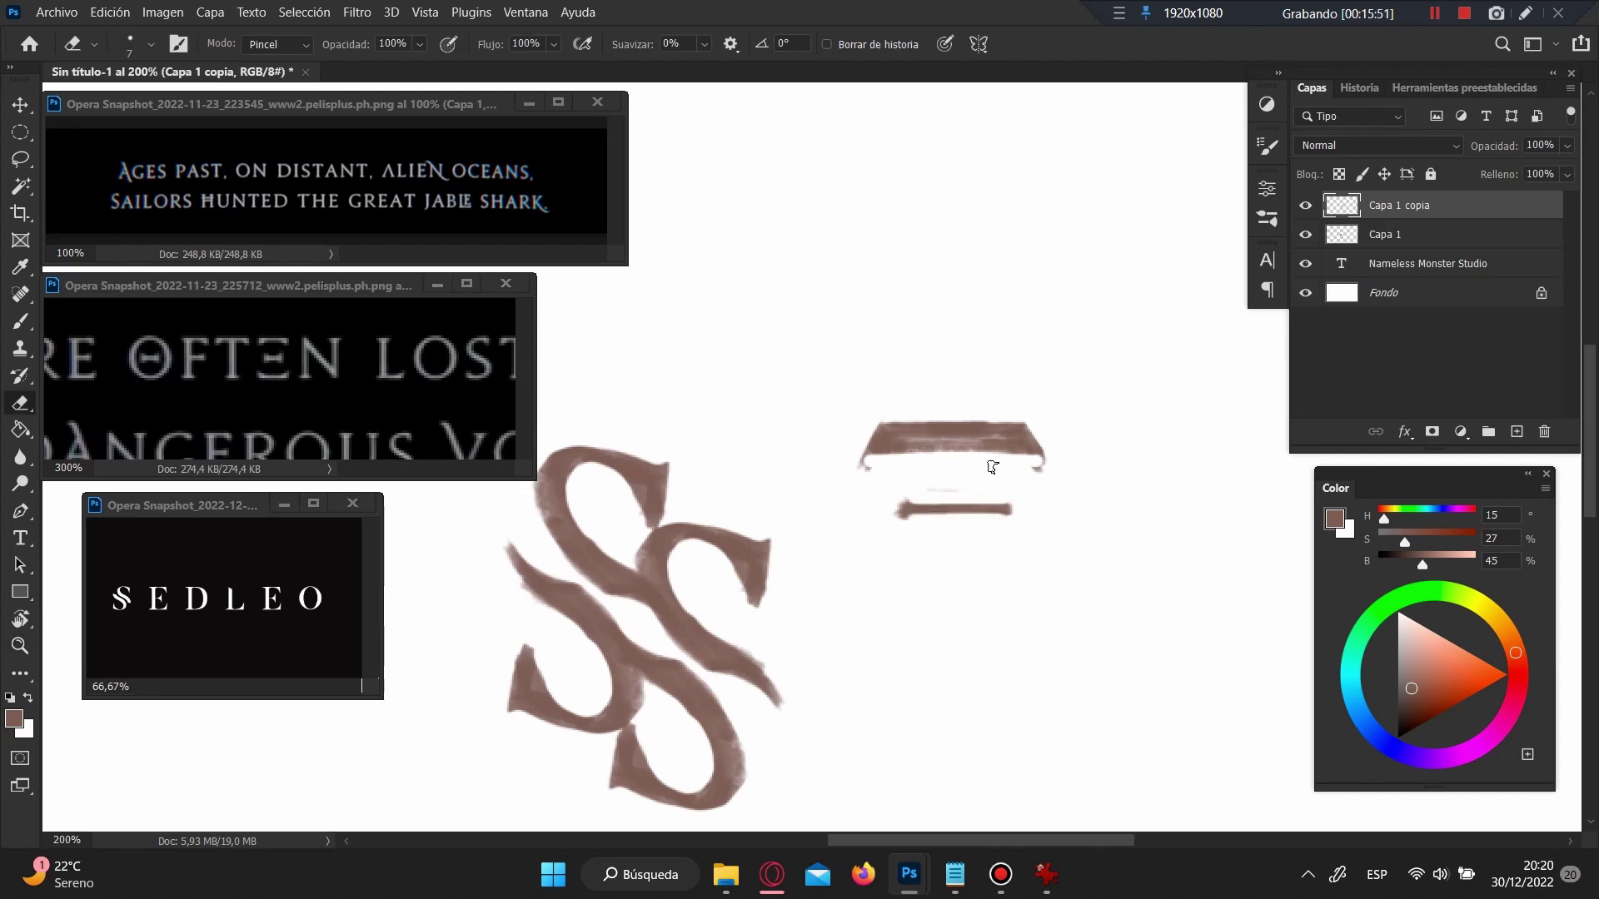
{"action": "key", "text": "b"}
{"action": "scroll", "coordinate": [988, 364], "scroll_direction": "down", "scroll_amount": 5}
{"action": "scroll", "coordinate": [989, 364], "scroll_direction": "up", "scroll_amount": 5}
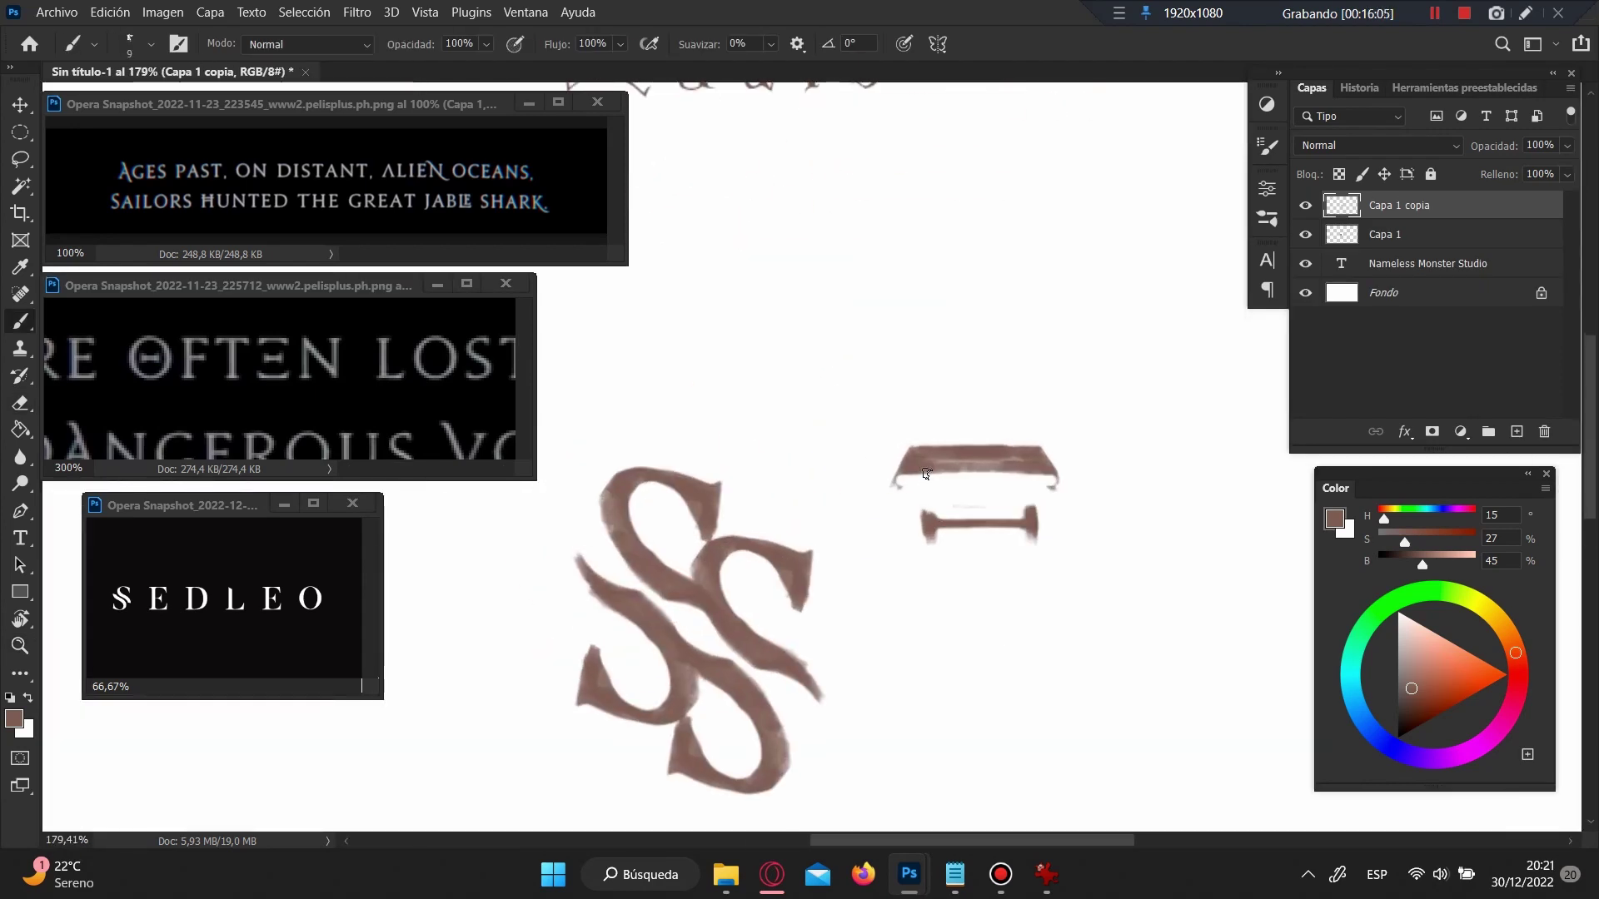
{"action": "key", "text": "e"}
{"action": "left_click_drag", "start_coordinate": [904, 464], "coordinate": [962, 464]}
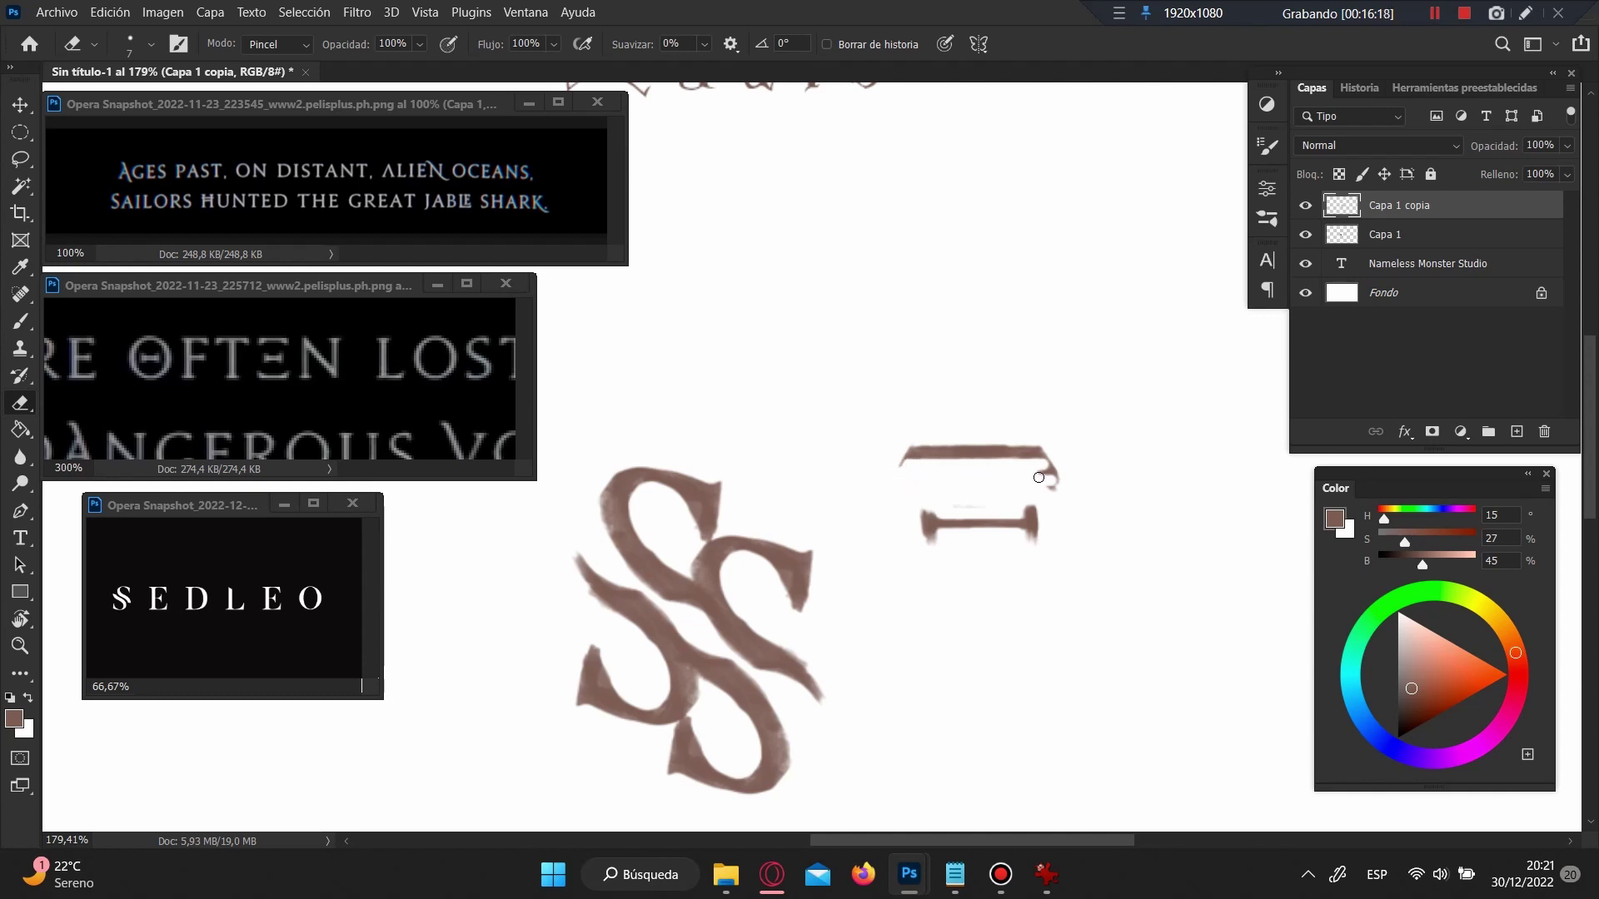
Step: Delete the lower bar and place copies of the top bar below it
{"action": "key", "text": "l"}
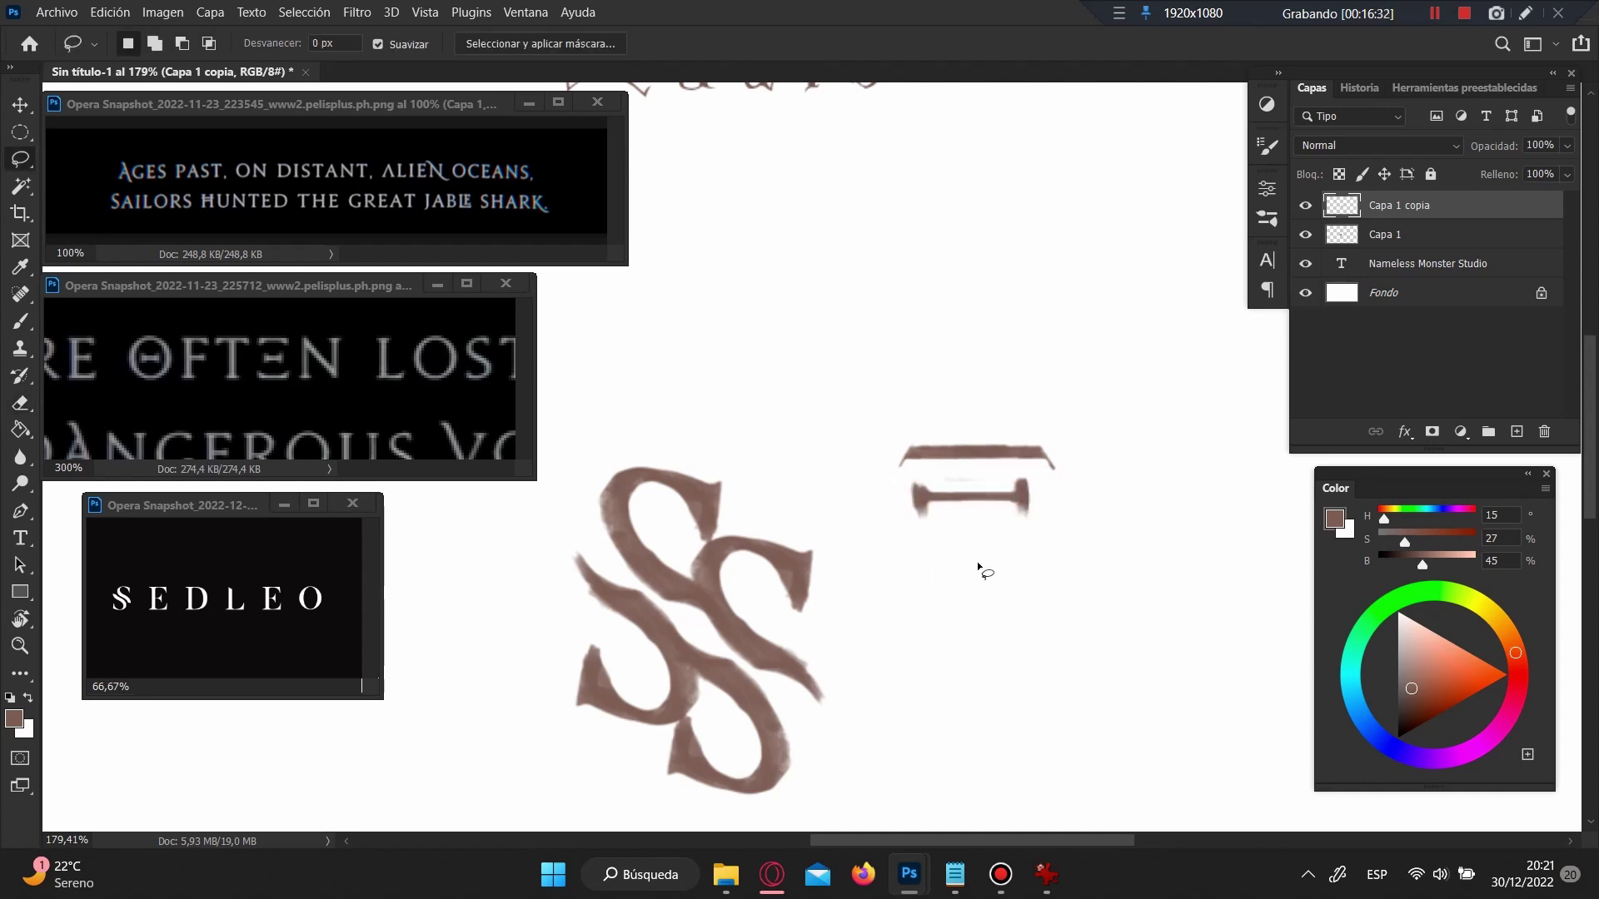
{"action": "left_click_drag", "start_coordinate": [979, 548], "coordinate": [906, 522]}
{"action": "key", "text": "Delete"}
{"action": "mouse_move", "coordinate": [885, 442]}
{"action": "left_mouse_down"}
{"action": "mouse_move", "coordinate": [895, 471]}
{"action": "mouse_move", "coordinate": [974, 504]}
{"action": "mouse_move", "coordinate": [958, 569]}
{"action": "left_mouse_up"}
{"action": "key", "text": "ctrl+d"}
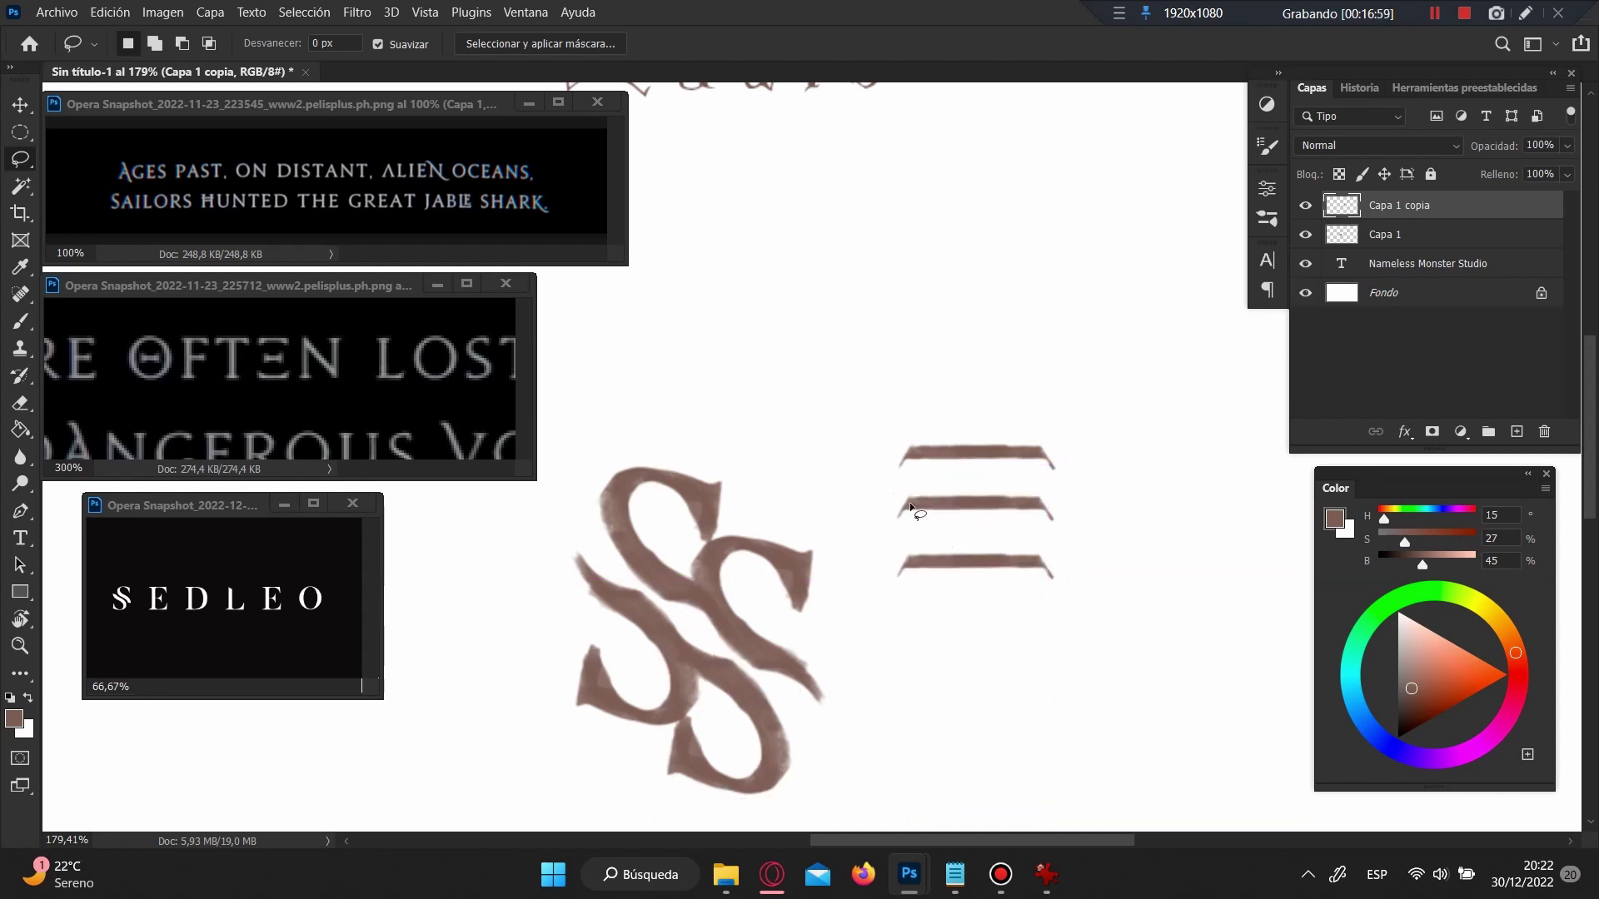
Step: Duplicate the middle bar, flip the copy, and set it into the stack
{"action": "left_click_drag", "start_coordinate": [911, 511], "coordinate": [941, 536]}
{"action": "right_click", "coordinate": [941, 535]}
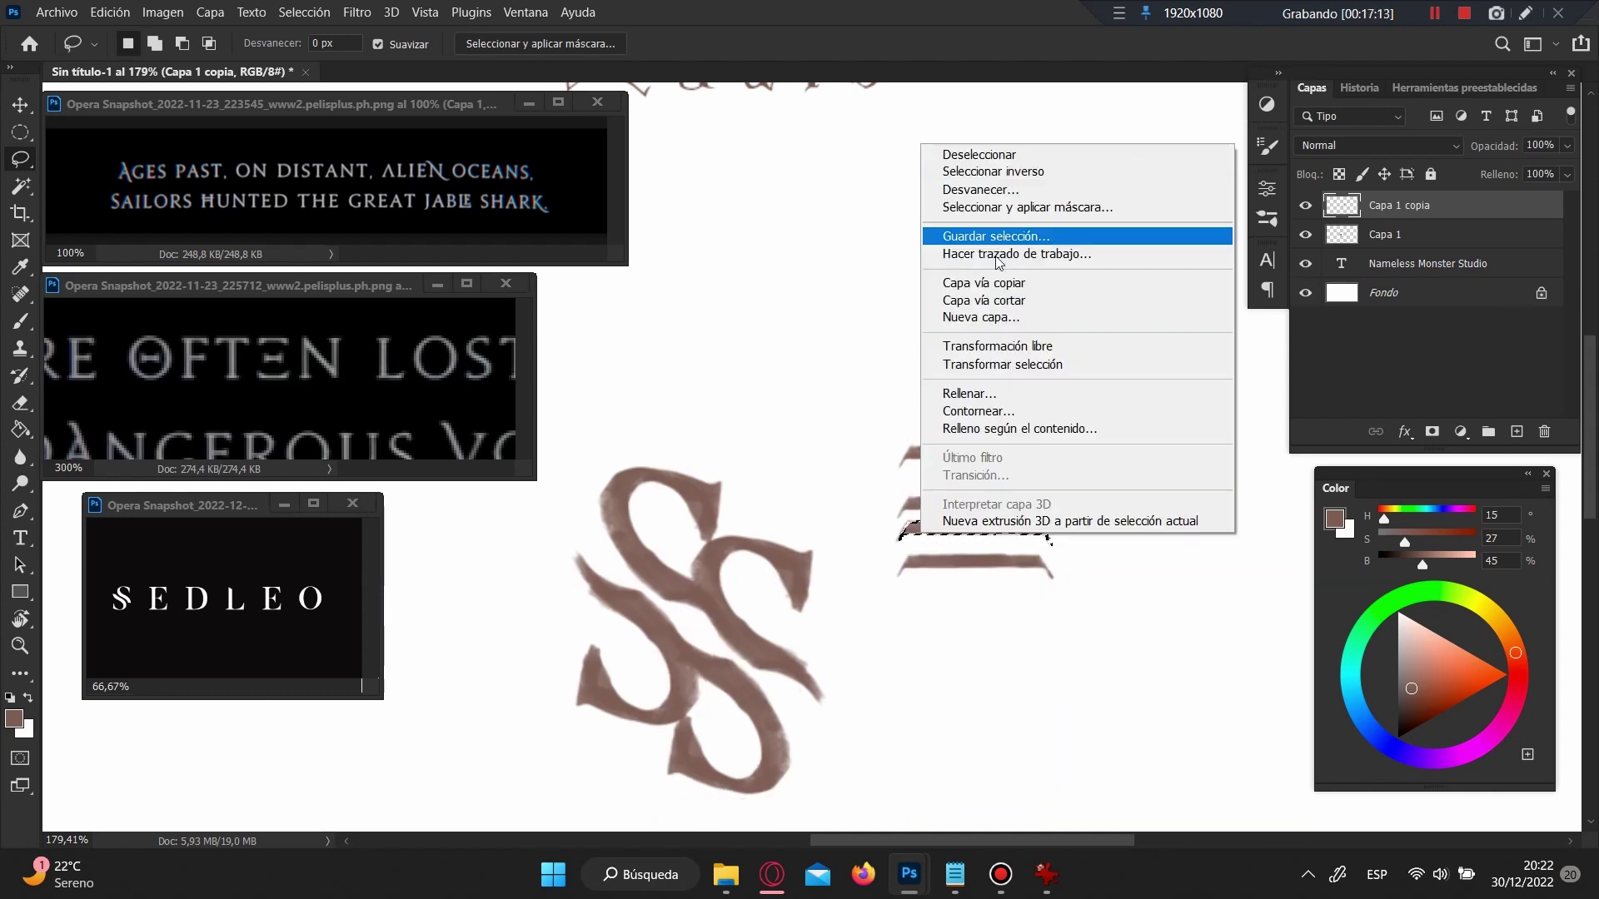
{"action": "left_click", "coordinate": [958, 370]}
{"action": "right_click", "coordinate": [971, 515]}
{"action": "left_click", "coordinate": [1033, 503]}
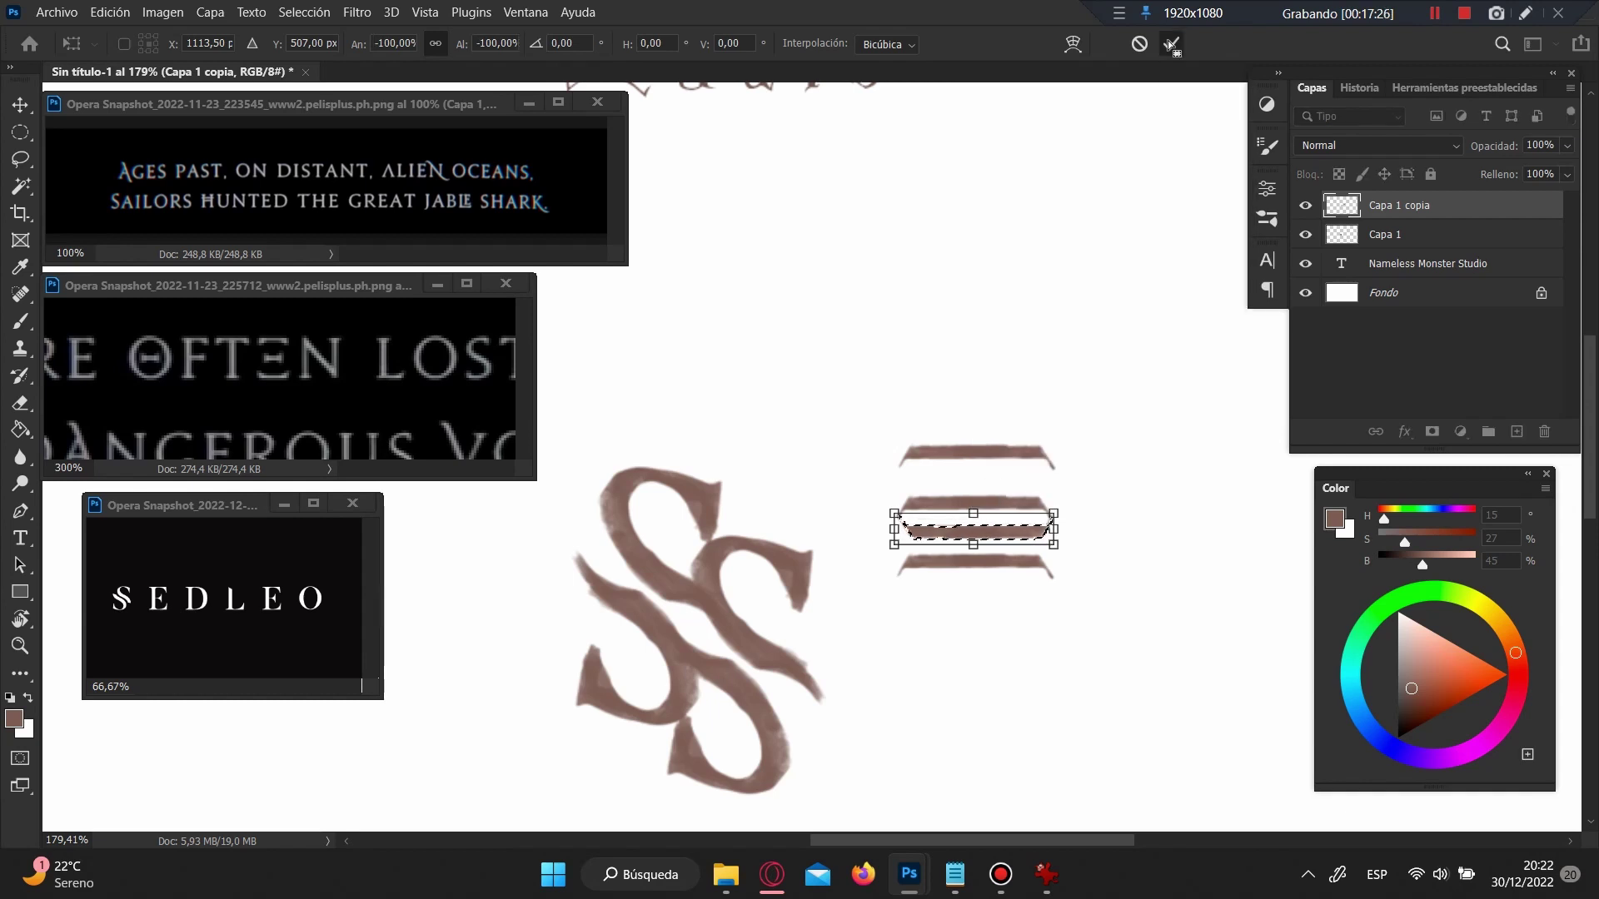
{"action": "left_click_drag", "start_coordinate": [974, 529], "coordinate": [976, 500]}
{"action": "key", "text": "Return"}
{"action": "key", "text": "ctrl+d"}
Step: Fit the whole reference text image on screen in its own window
{"action": "left_click", "coordinate": [363, 383]}
{"action": "key", "text": "z"}
{"action": "key", "text": "ctrl+0"}
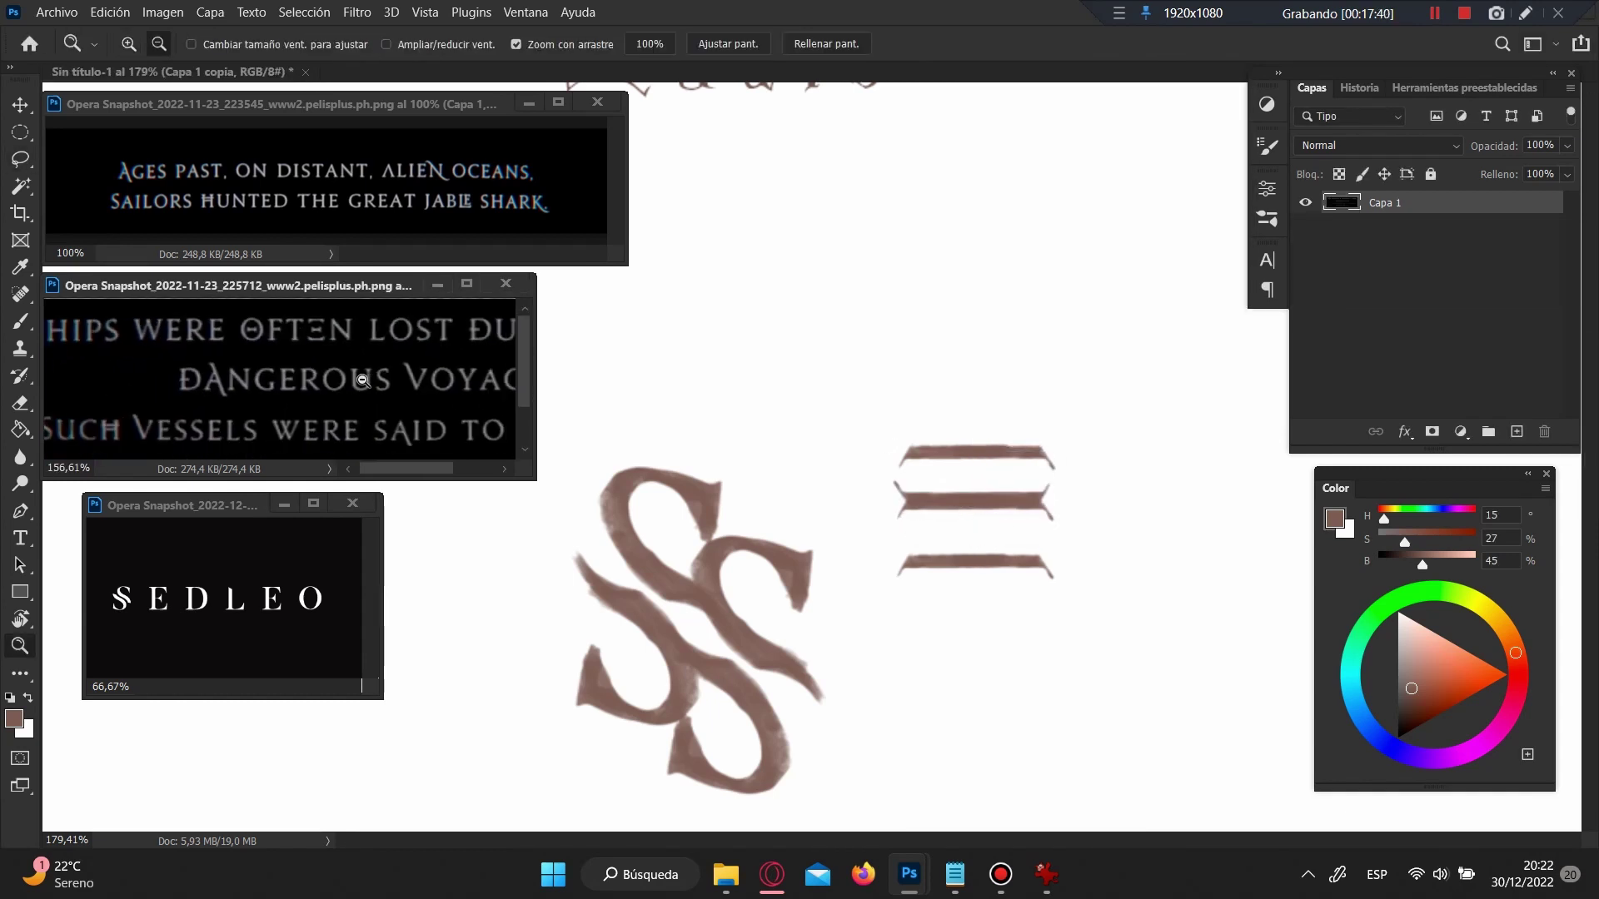
Step: Remove the middle bar from the three-bar glyph
{"action": "key", "text": "b"}
{"action": "left_click", "coordinate": [903, 502]}
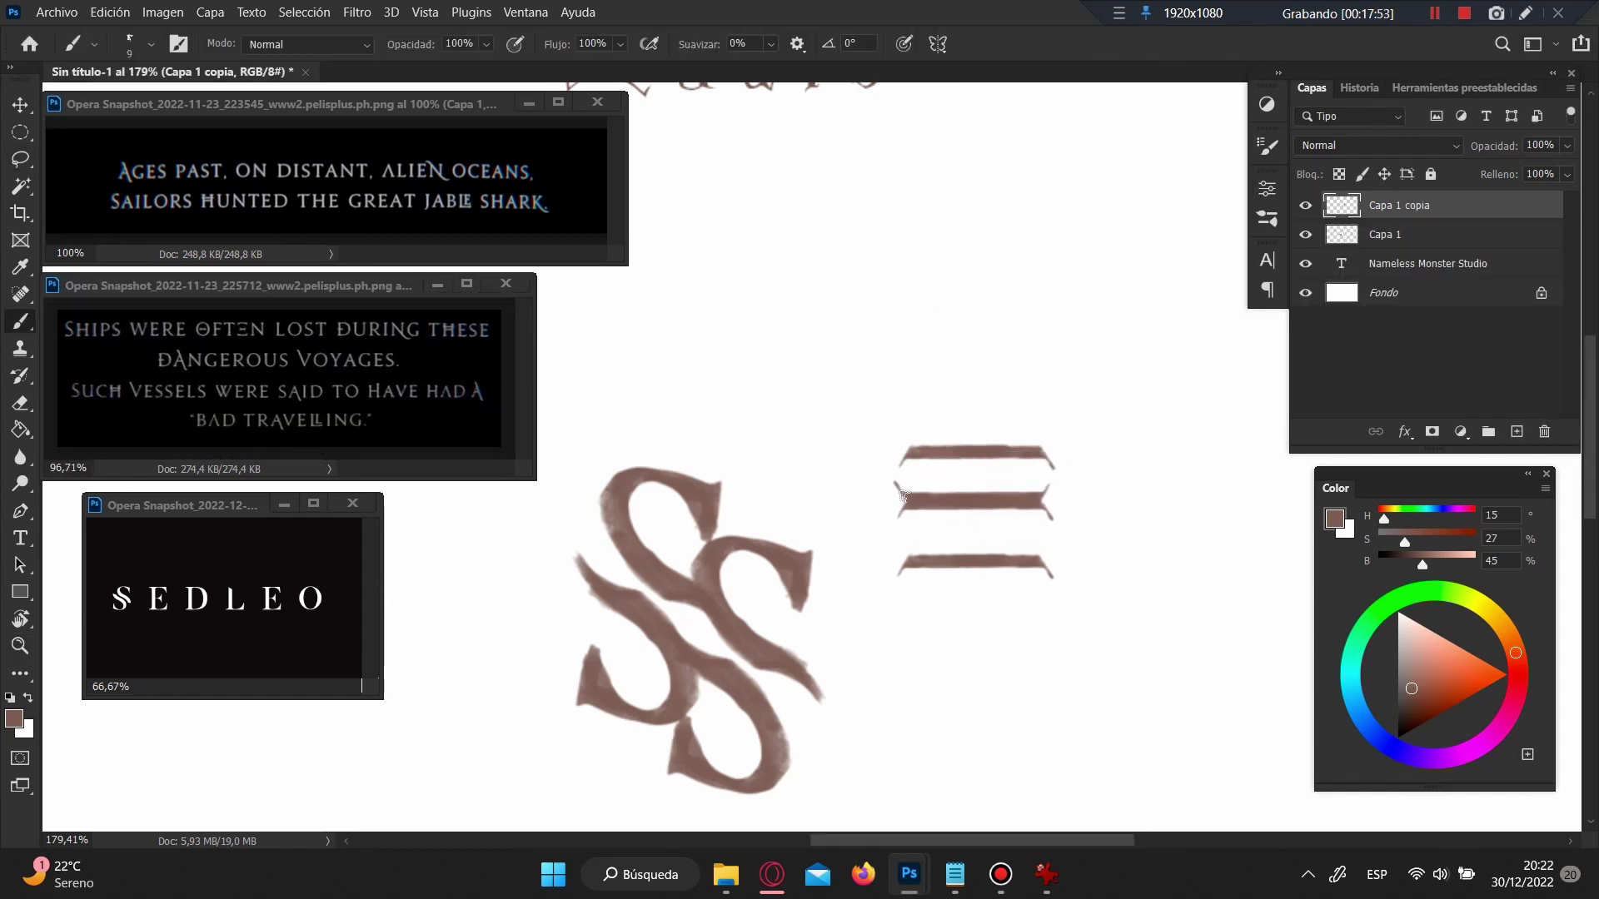
{"action": "left_click_drag", "start_coordinate": [907, 503], "coordinate": [1053, 502]}
{"action": "key", "text": "l"}
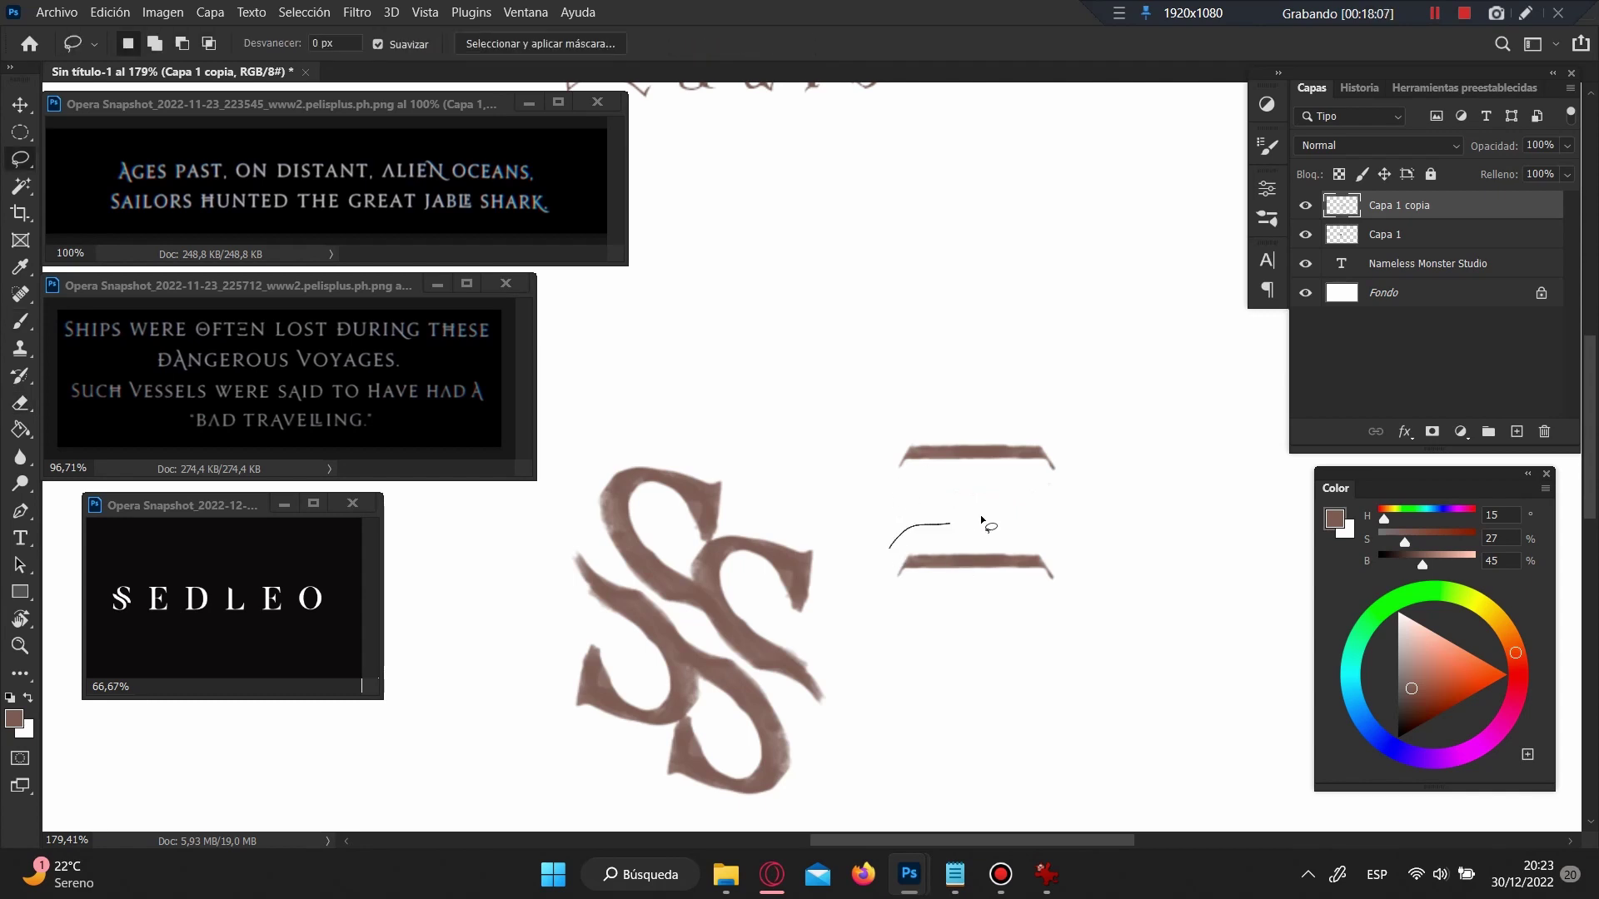
Step: Flip the bottom bar vertically and reposition it slightly lower and left
{"action": "left_click_drag", "start_coordinate": [889, 556], "coordinate": [888, 583]}
{"action": "key", "text": "ctrl+t"}
{"action": "right_click", "coordinate": [966, 542]}
{"action": "left_click", "coordinate": [1016, 686]}
{"action": "key", "text": "Return"}
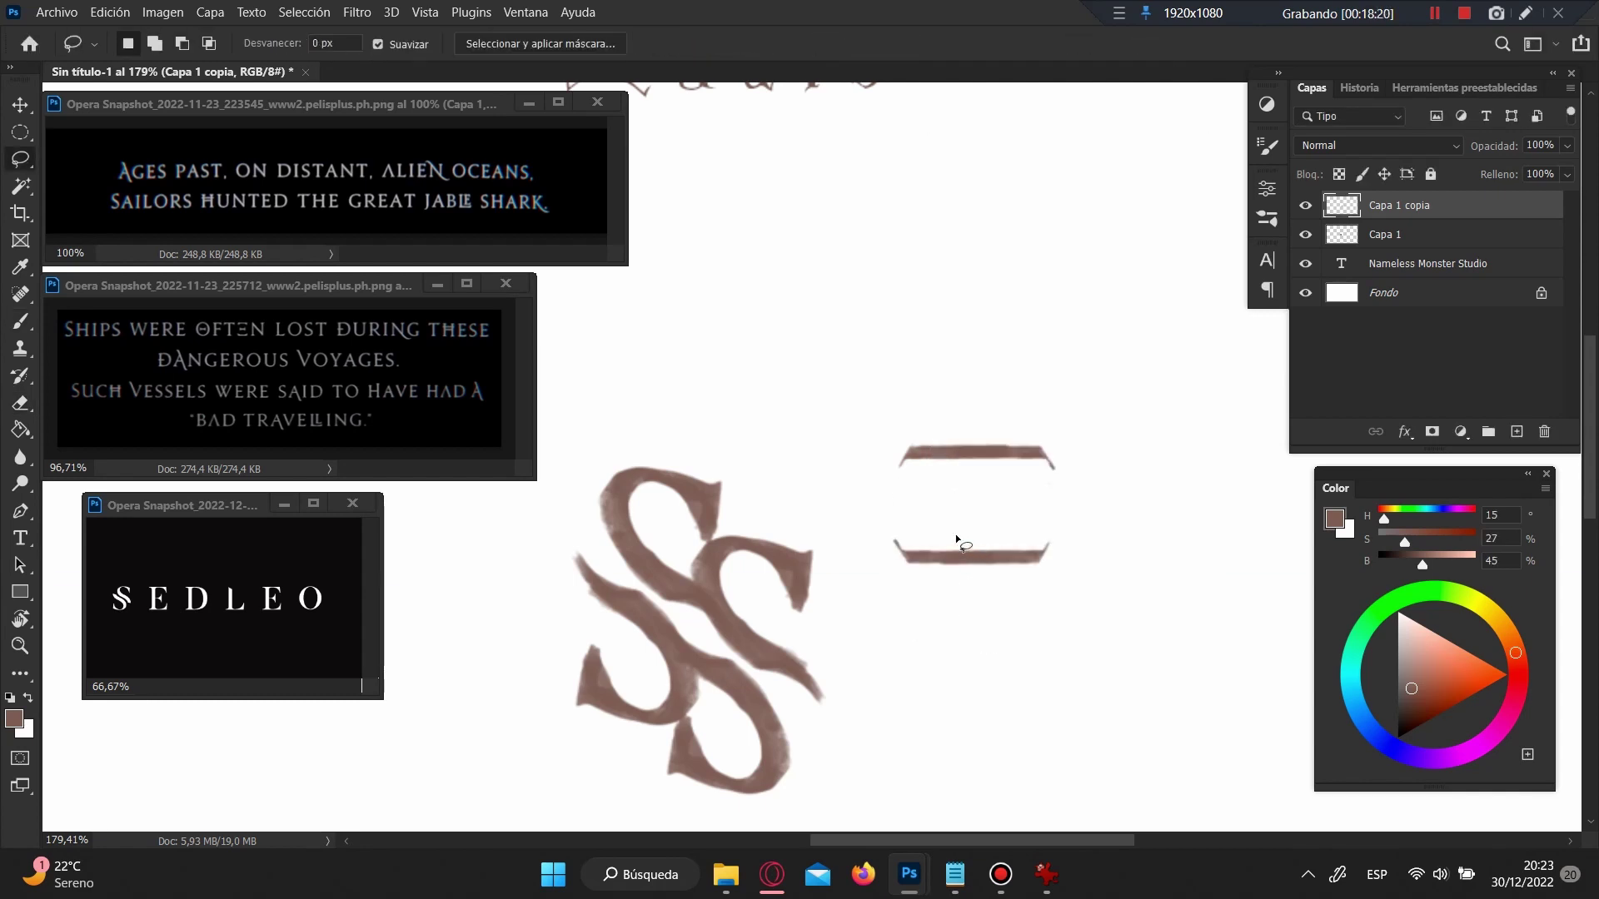
{"action": "left_click_drag", "start_coordinate": [956, 538], "coordinate": [946, 572]}
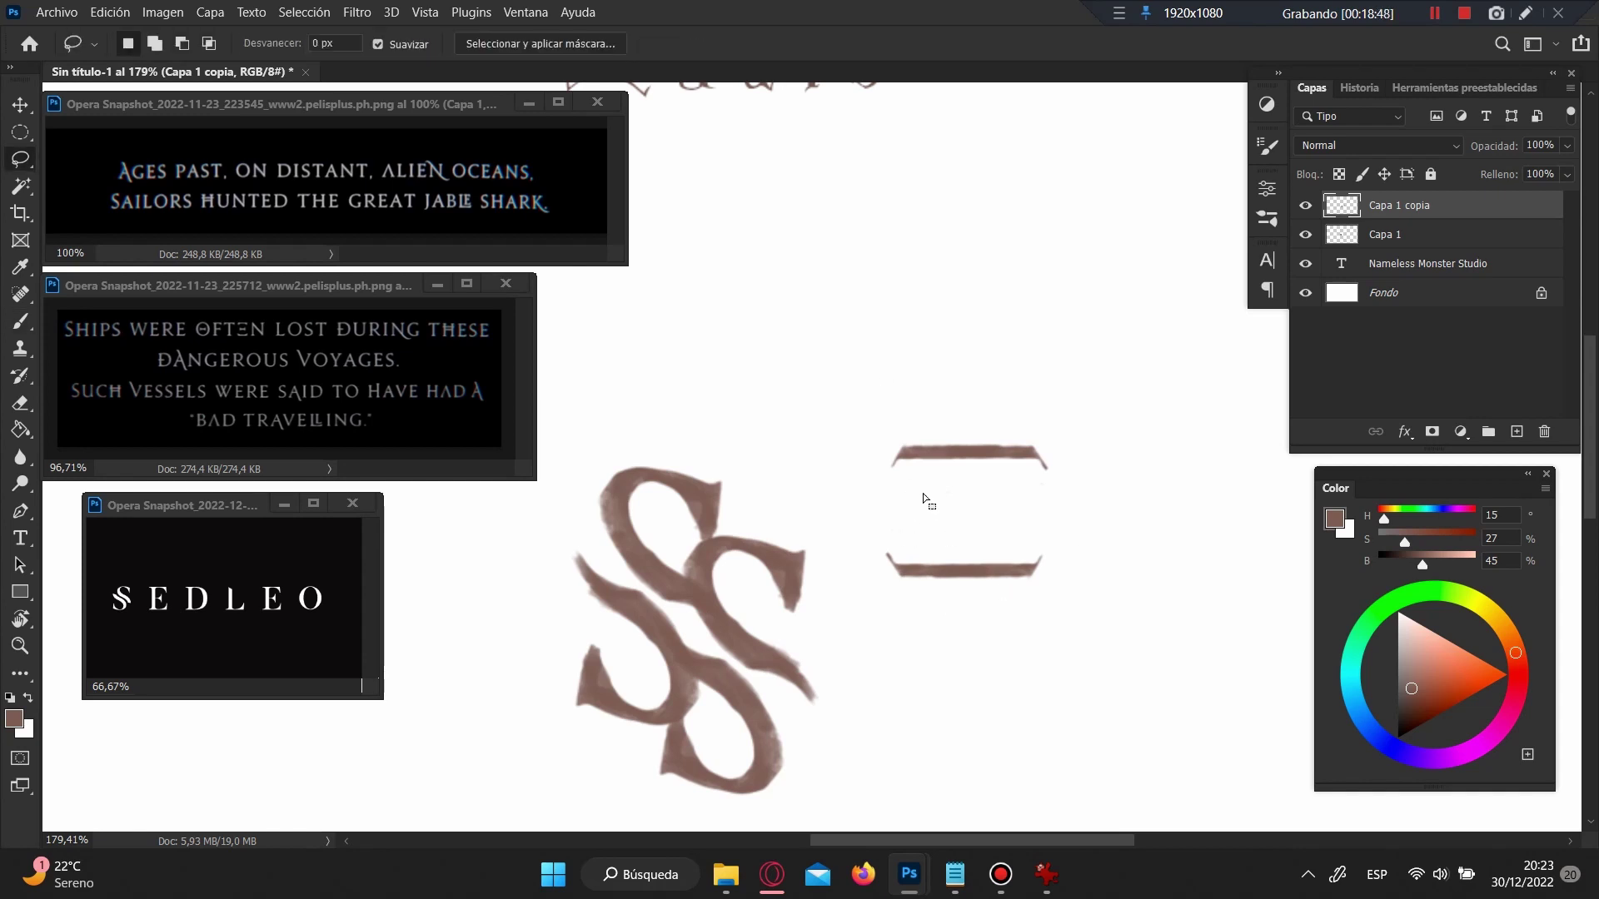
{"action": "mouse_move", "coordinate": [879, 542]}
{"action": "left_mouse_down"}
{"action": "mouse_move", "coordinate": [939, 497]}
{"action": "mouse_move", "coordinate": [940, 567]}
{"action": "left_mouse_up"}
{"action": "left_click", "coordinate": [927, 530]}
Step: Paint a short, thick middle bar between the two outer bars
{"action": "key", "text": "b"}
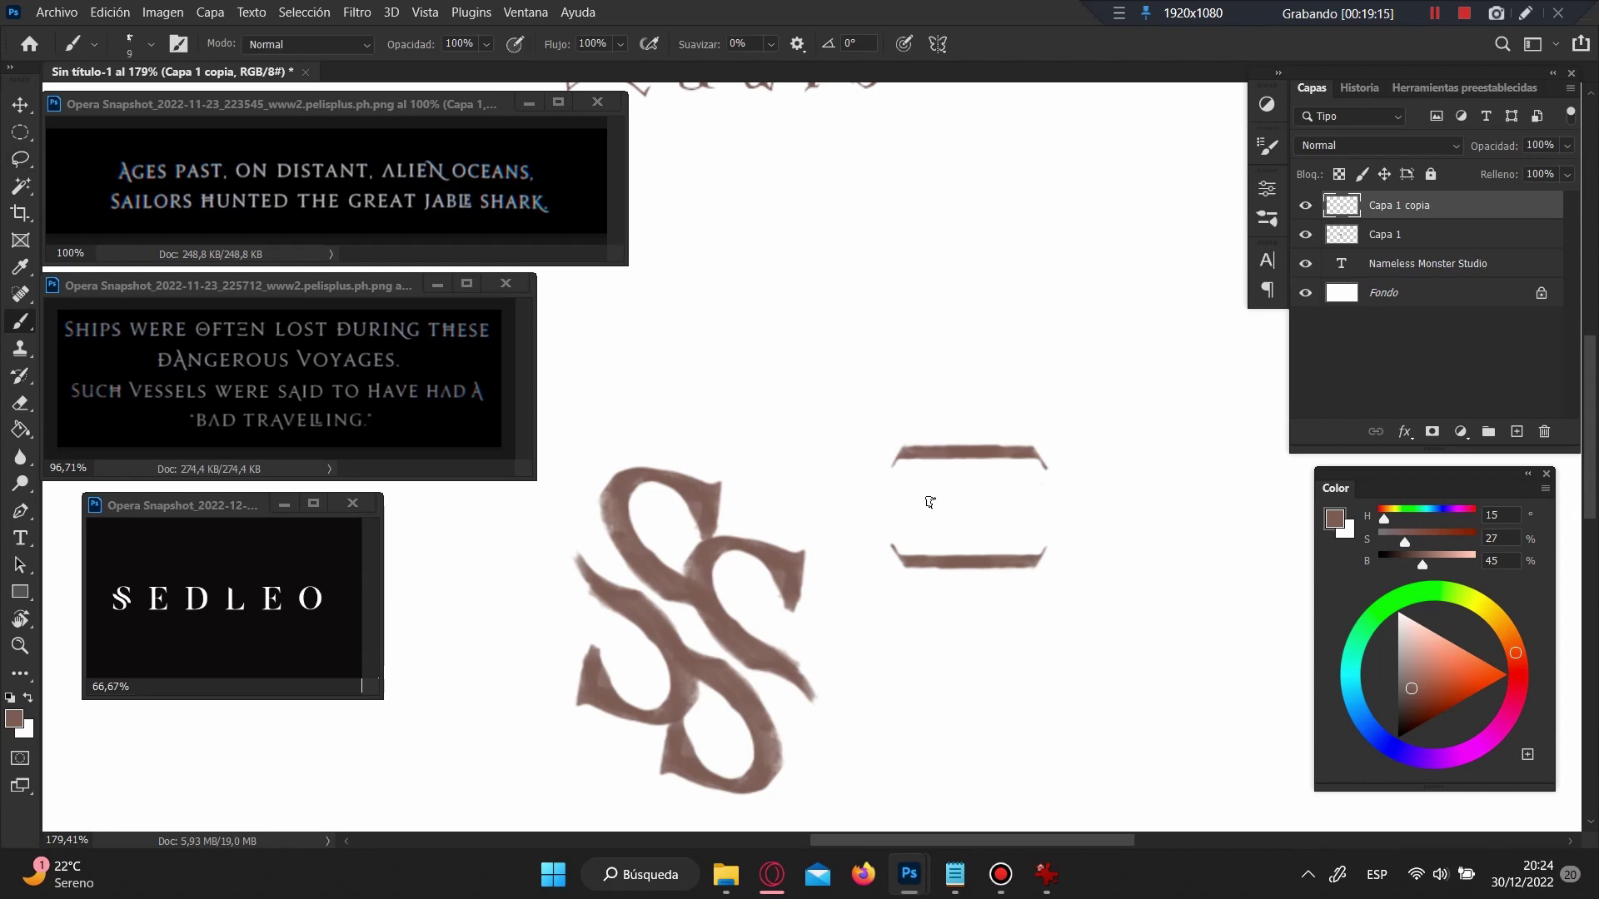
{"action": "left_click_drag", "start_coordinate": [931, 506], "coordinate": [1009, 506]}
{"action": "key", "text": "ctrl+z"}
{"action": "scroll", "coordinate": [927, 510], "scroll_direction": "down", "scroll_amount": 3}
{"action": "scroll", "coordinate": [814, 400], "scroll_direction": "up", "scroll_amount": 4}
{"action": "scroll", "coordinate": [814, 400], "scroll_direction": "up", "scroll_amount": 1}
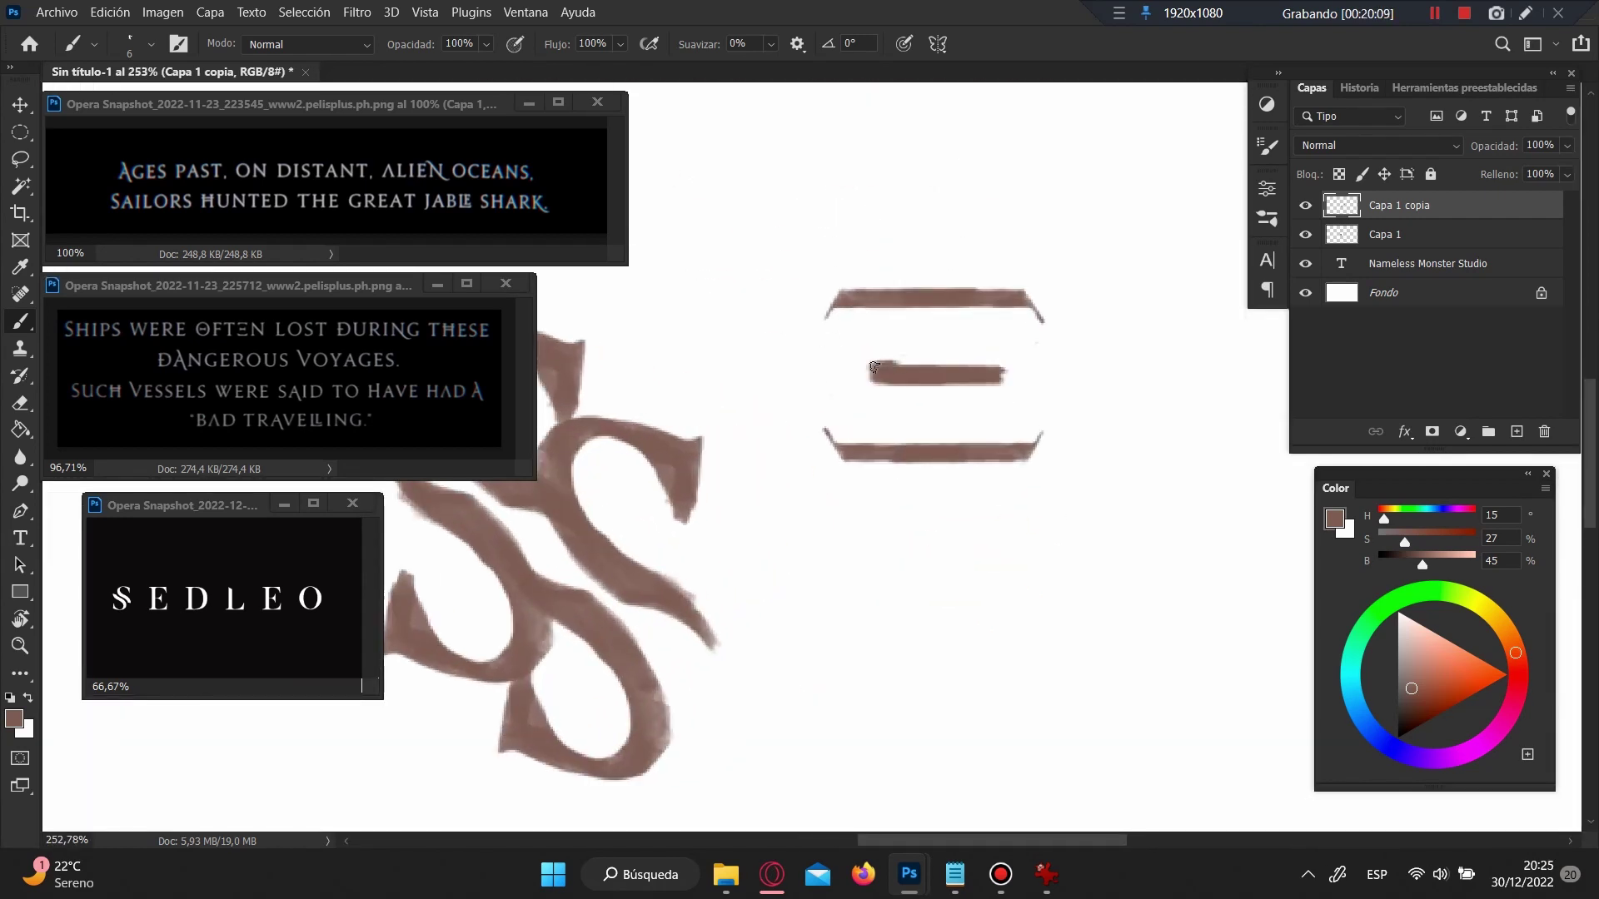
{"action": "left_click_drag", "start_coordinate": [873, 367], "coordinate": [868, 377]}
{"action": "scroll", "coordinate": [958, 350], "scroll_direction": "down", "scroll_amount": 3}
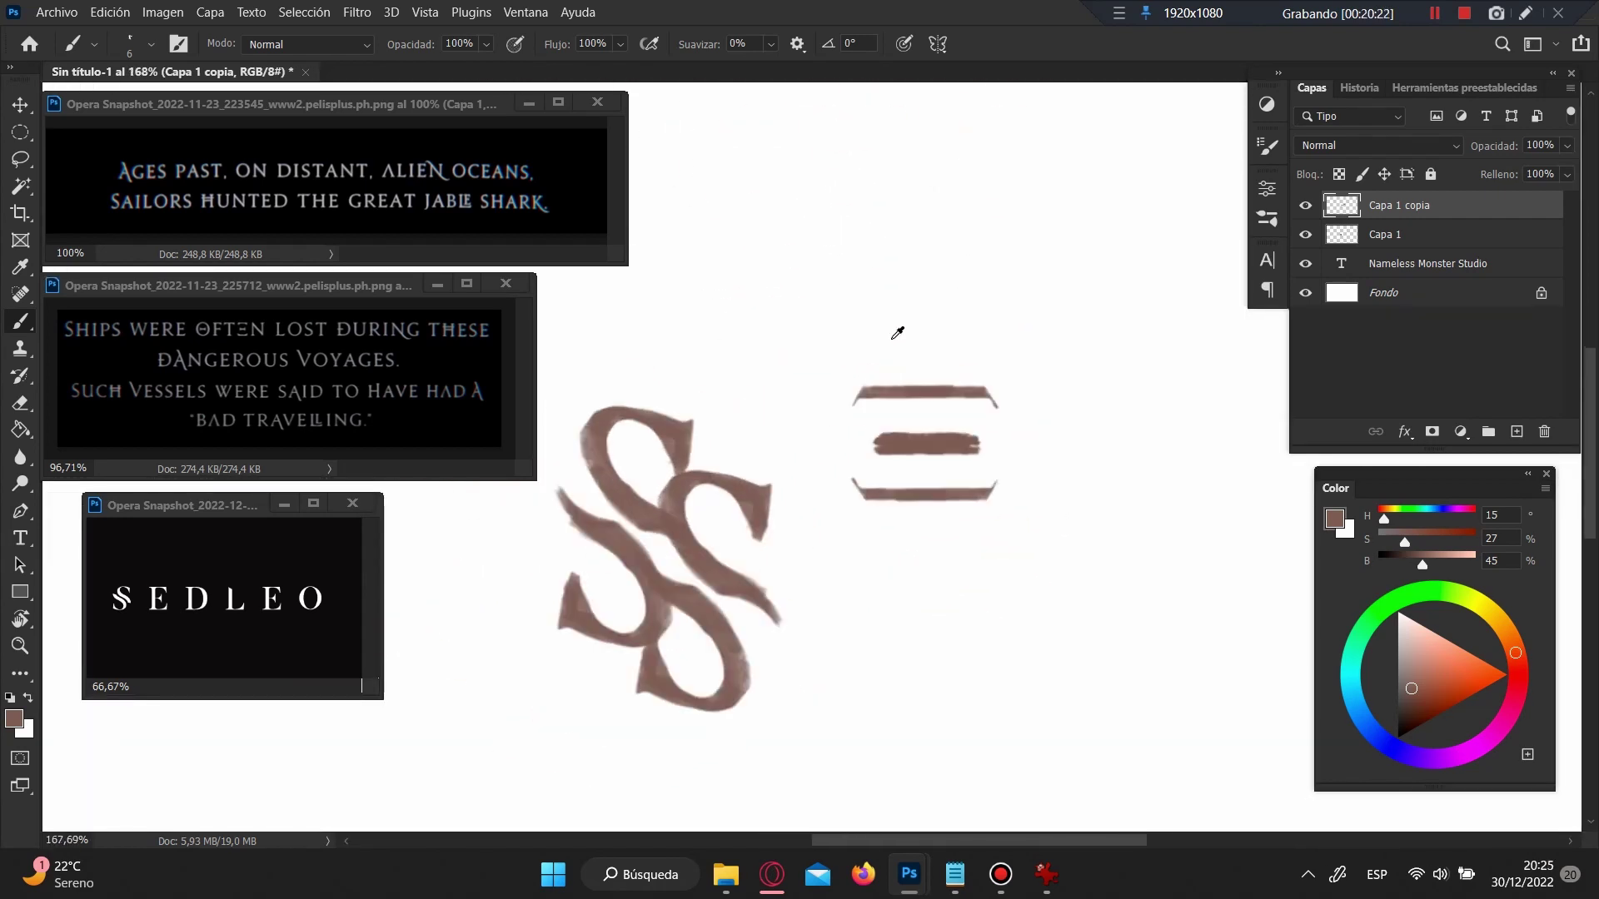
{"action": "scroll", "coordinate": [869, 491], "scroll_direction": "up", "scroll_amount": 3}
Step: Slant the middle bar's right end and thin it
{"action": "key", "text": "e"}
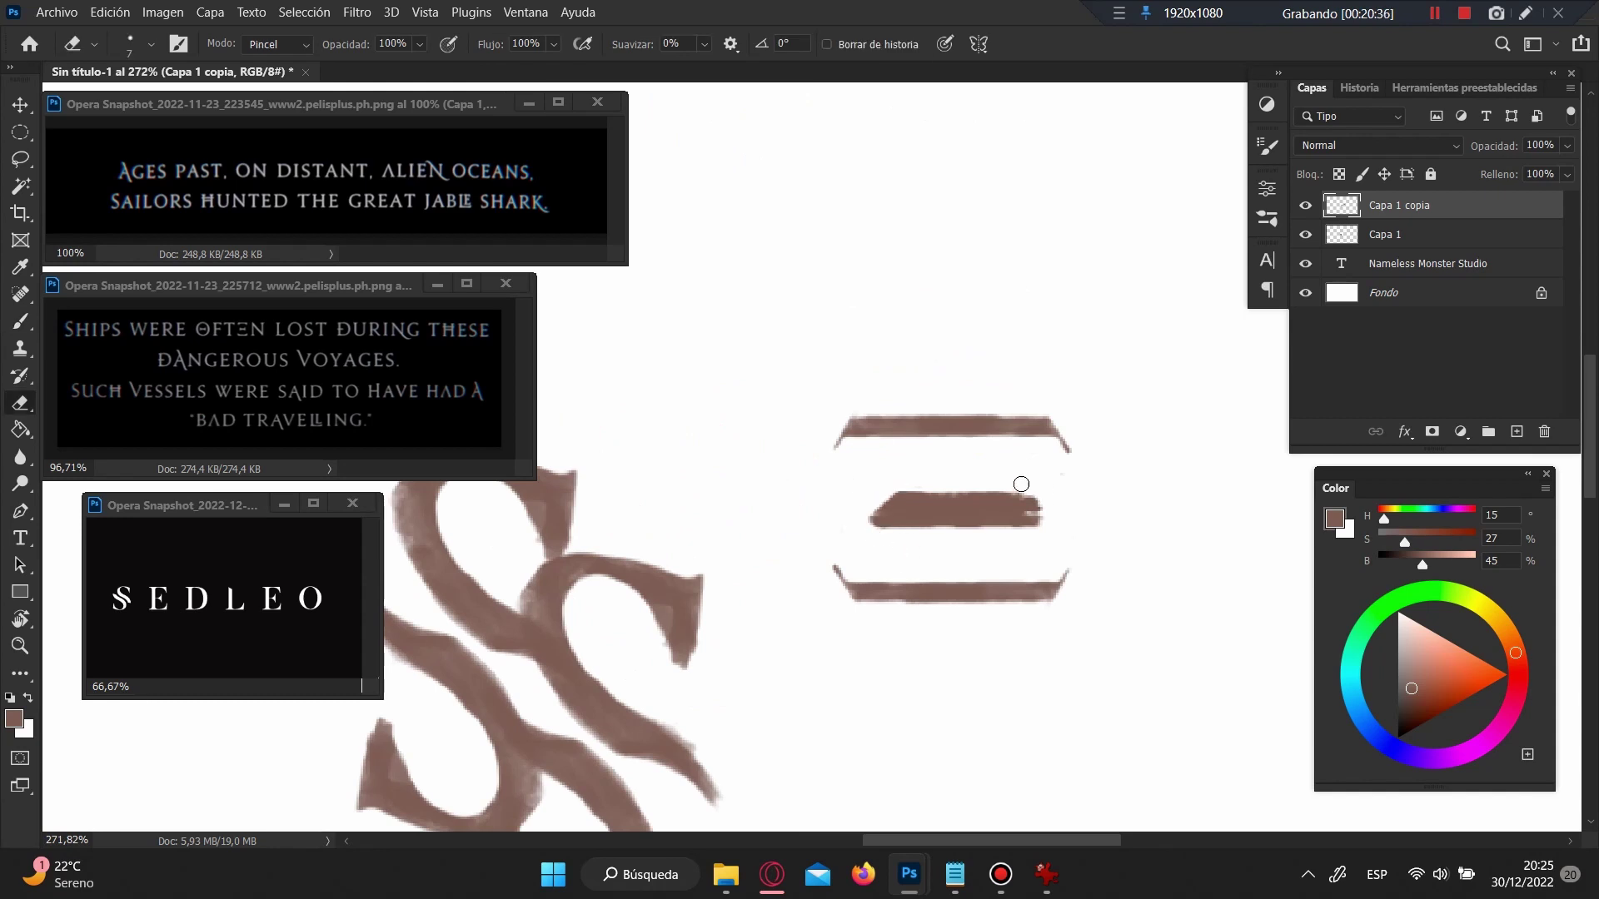
{"action": "left_click_drag", "start_coordinate": [1021, 484], "coordinate": [1013, 538]}
{"action": "scroll", "coordinate": [892, 441], "scroll_direction": "up", "scroll_amount": 1}
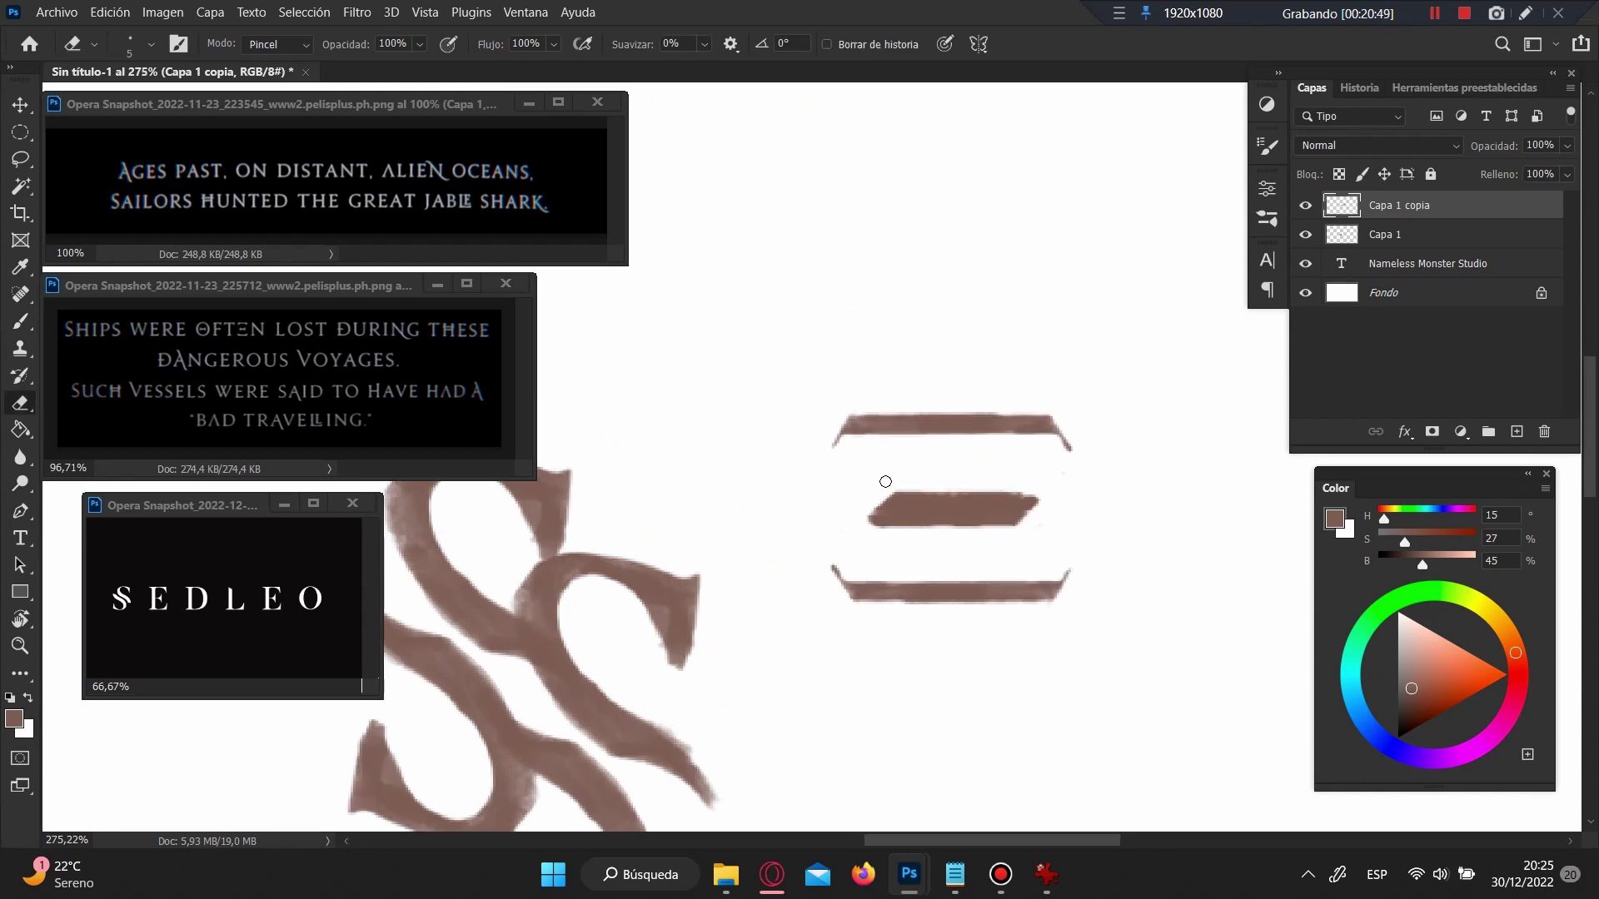
{"action": "mouse_move", "coordinate": [885, 492]}
{"action": "left_mouse_down"}
{"action": "mouse_move", "coordinate": [1057, 483]}
{"action": "mouse_move", "coordinate": [866, 528]}
{"action": "left_mouse_up"}
{"action": "scroll", "coordinate": [858, 500], "scroll_direction": "down", "scroll_amount": 5}
Step: Move the three-bar glyph to the left of the double S
{"action": "key", "text": "l"}
{"action": "left_click_drag", "start_coordinate": [995, 493], "coordinate": [962, 526]}
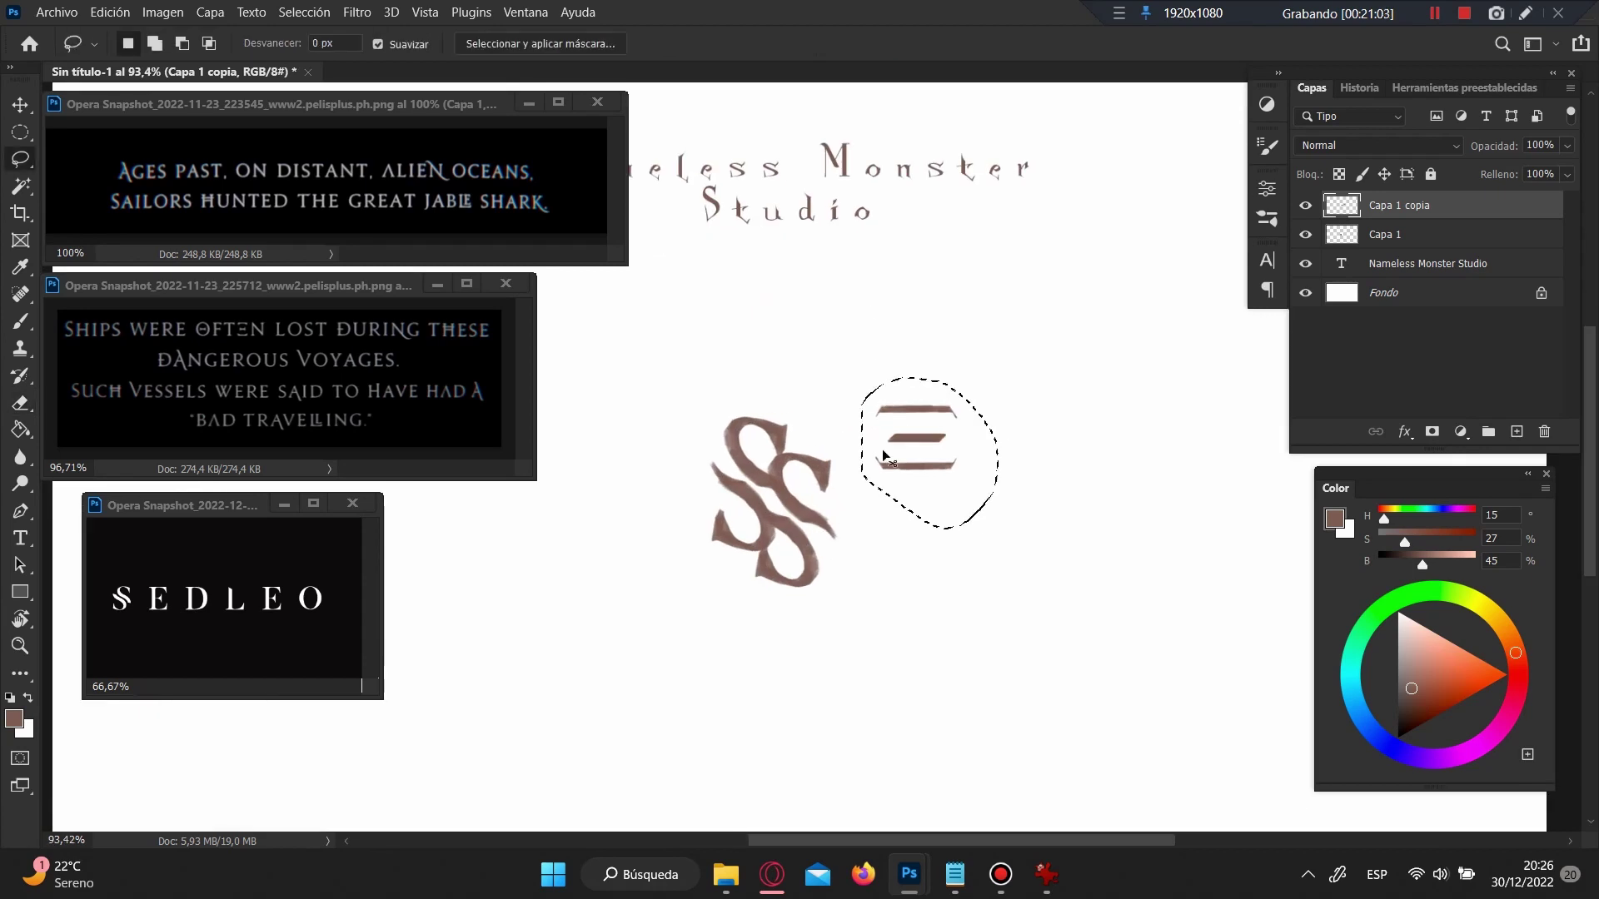
{"action": "left_click_drag", "start_coordinate": [884, 456], "coordinate": [623, 508]}
{"action": "key", "text": "ctrl+d"}
{"action": "scroll", "coordinate": [575, 354], "scroll_direction": "up", "scroll_amount": 2}
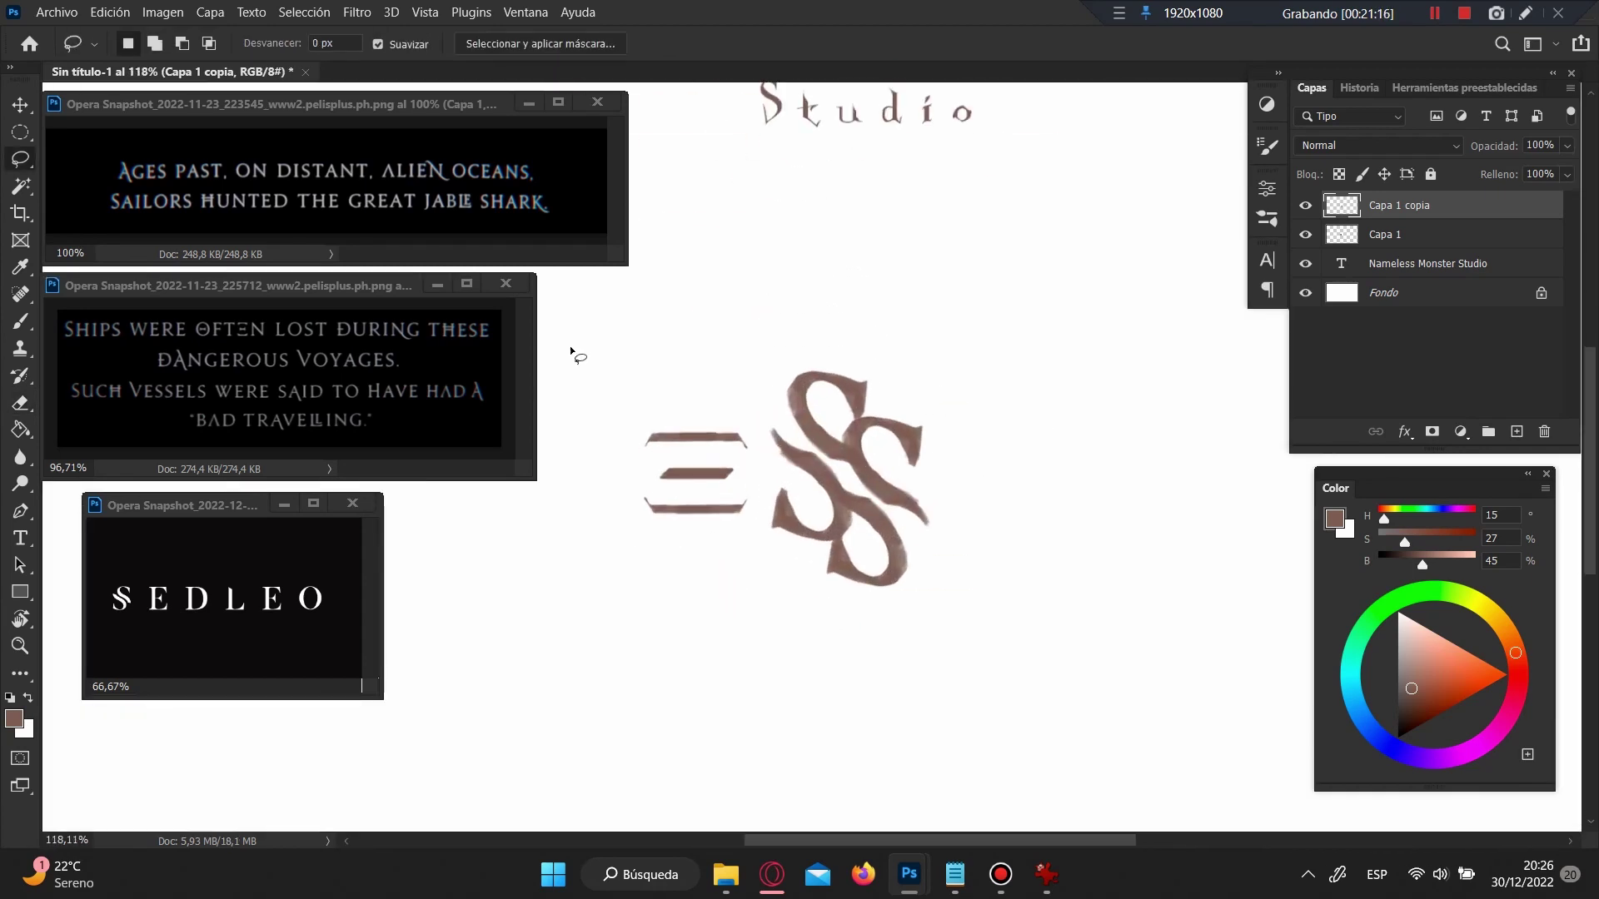
Step: Brush an L with a right-extending base and trim both sides of its stem
{"action": "key", "text": "b"}
{"action": "left_click_drag", "start_coordinate": [1028, 430], "coordinate": [1032, 398]}
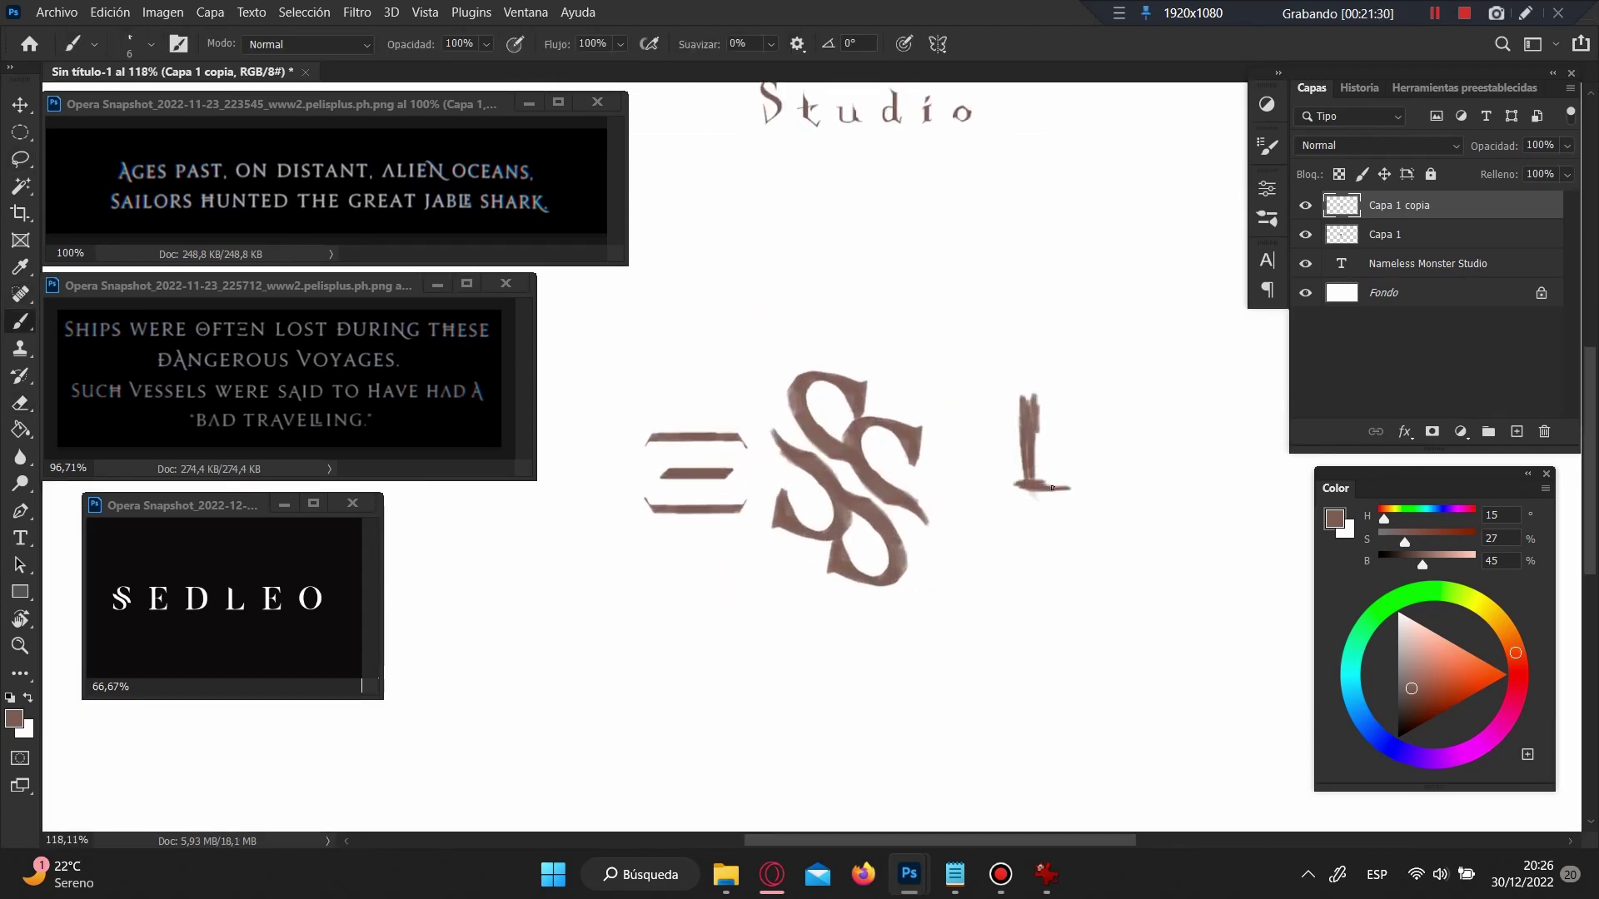
{"action": "left_click_drag", "start_coordinate": [1052, 487], "coordinate": [1063, 486]}
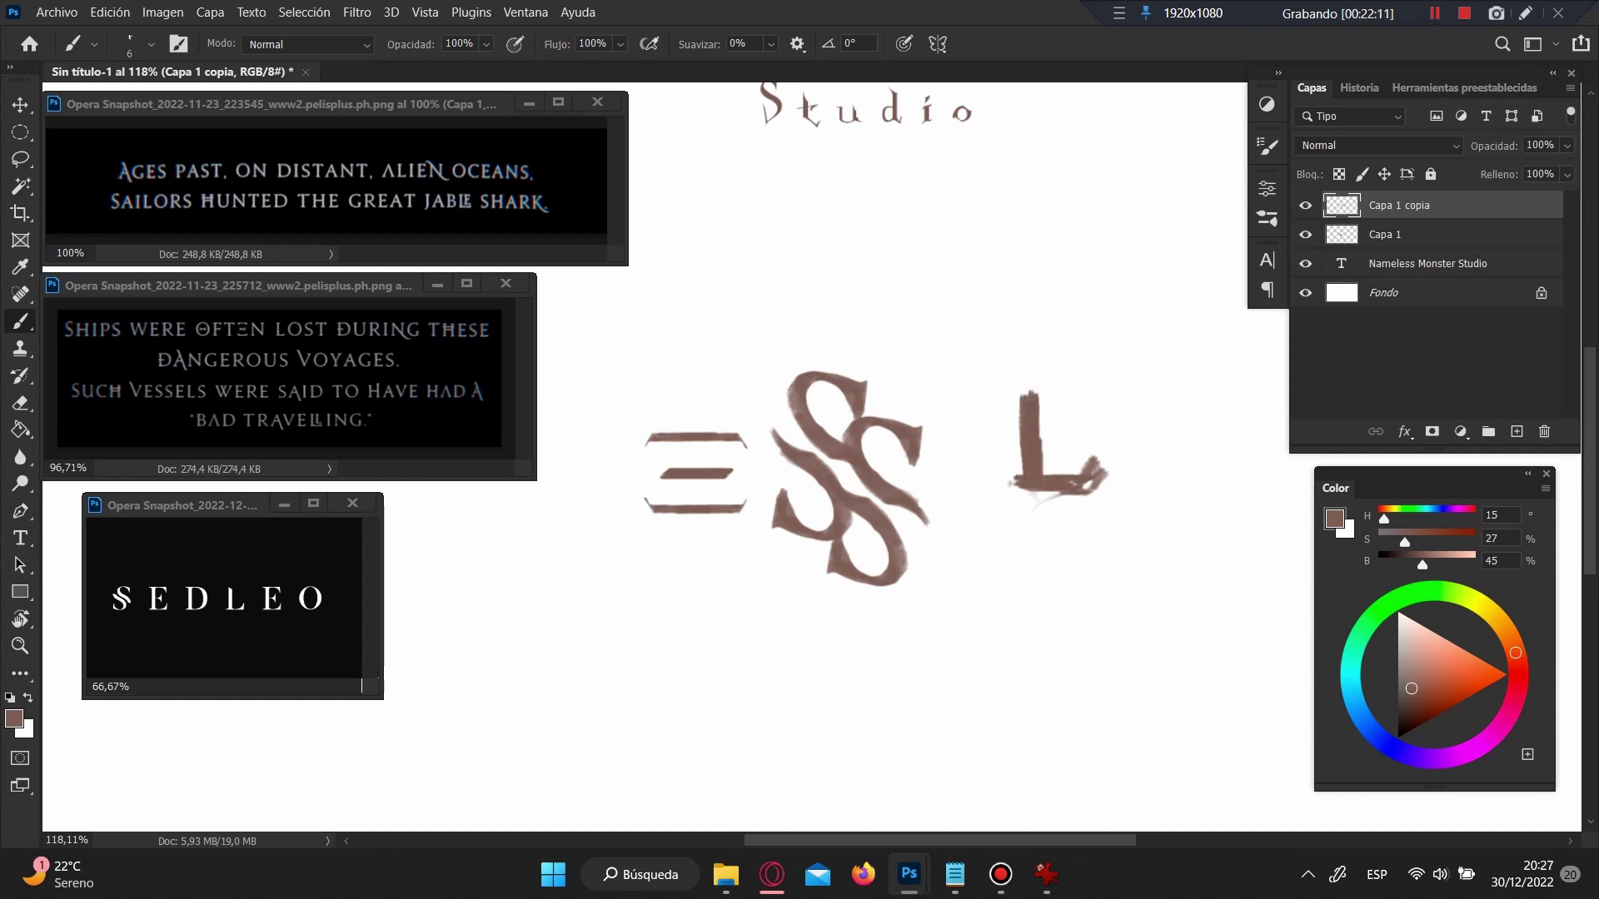
{"action": "key", "text": "e"}
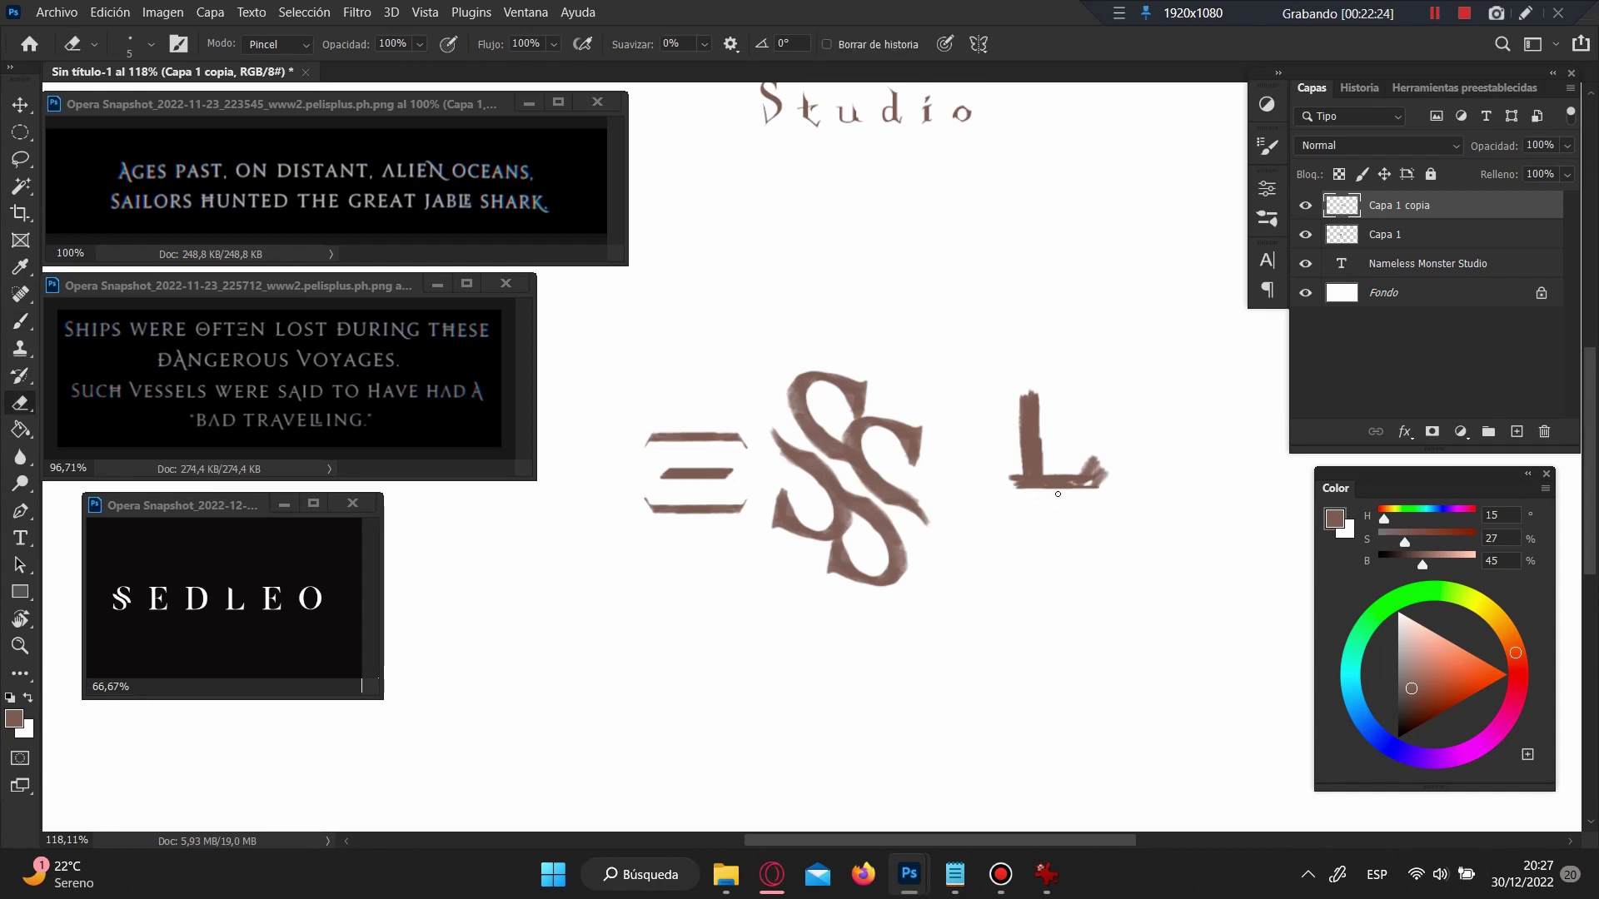
{"action": "left_click_drag", "start_coordinate": [1038, 390], "coordinate": [1043, 458]}
{"action": "scroll", "coordinate": [1048, 522], "scroll_direction": "up", "scroll_amount": 5}
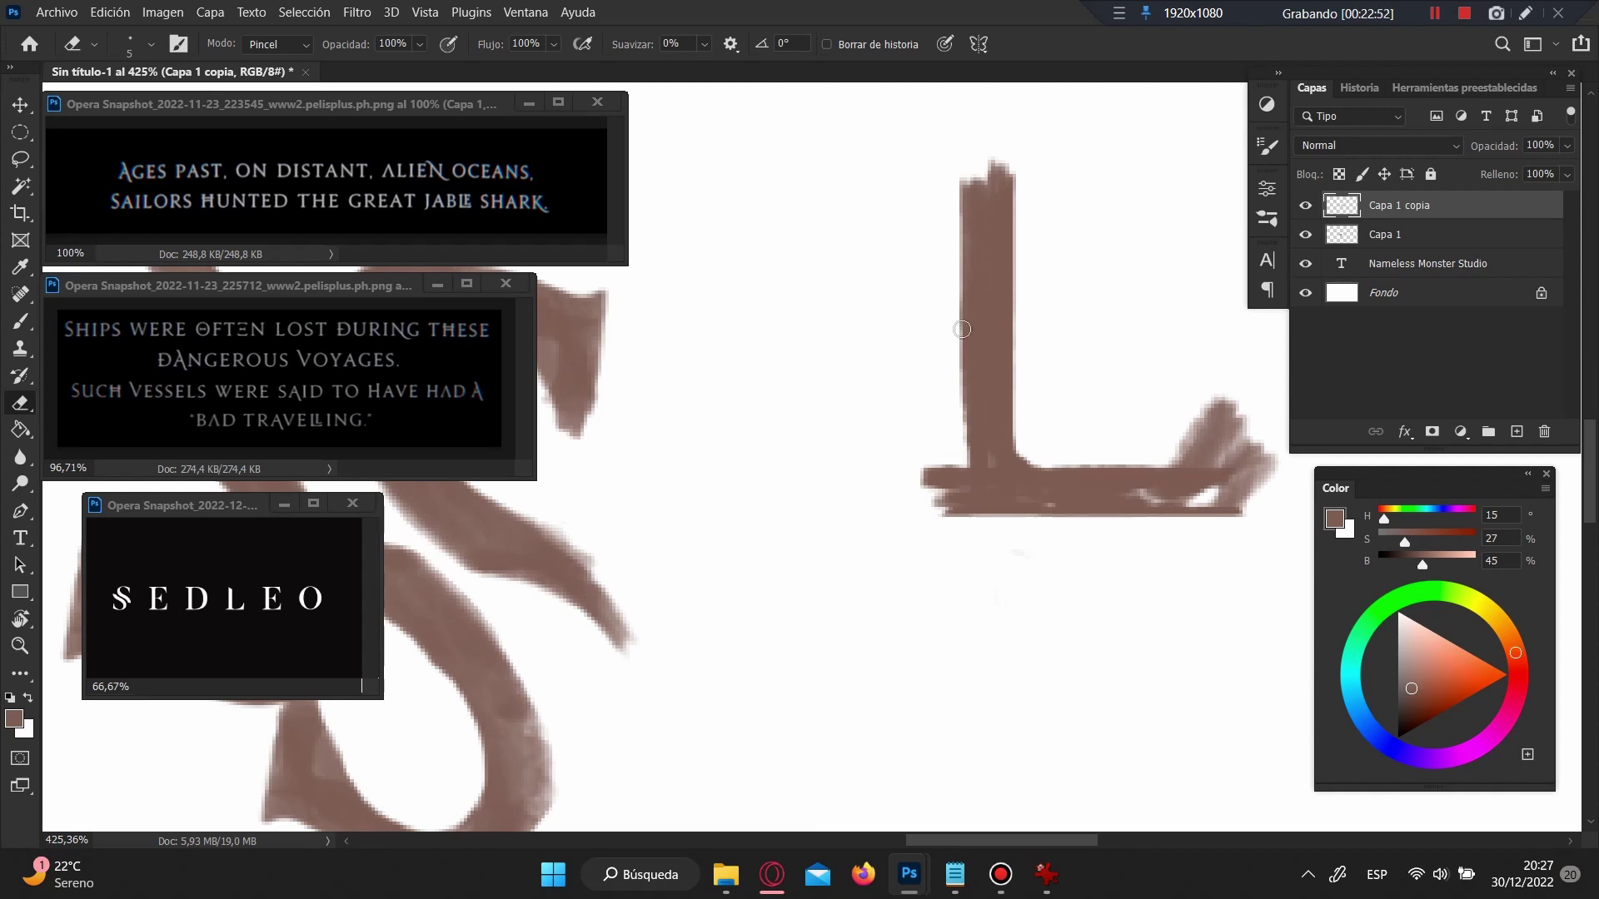
{"action": "scroll", "coordinate": [225, 598], "scroll_direction": "up", "scroll_amount": 5}
{"action": "mouse_move", "coordinate": [951, 160]}
{"action": "left_mouse_down"}
{"action": "mouse_move", "coordinate": [957, 383]}
{"action": "mouse_move", "coordinate": [941, 499]}
{"action": "left_mouse_up"}
Step: Thicken the L's vertical stem with more paint
{"action": "key", "text": "b"}
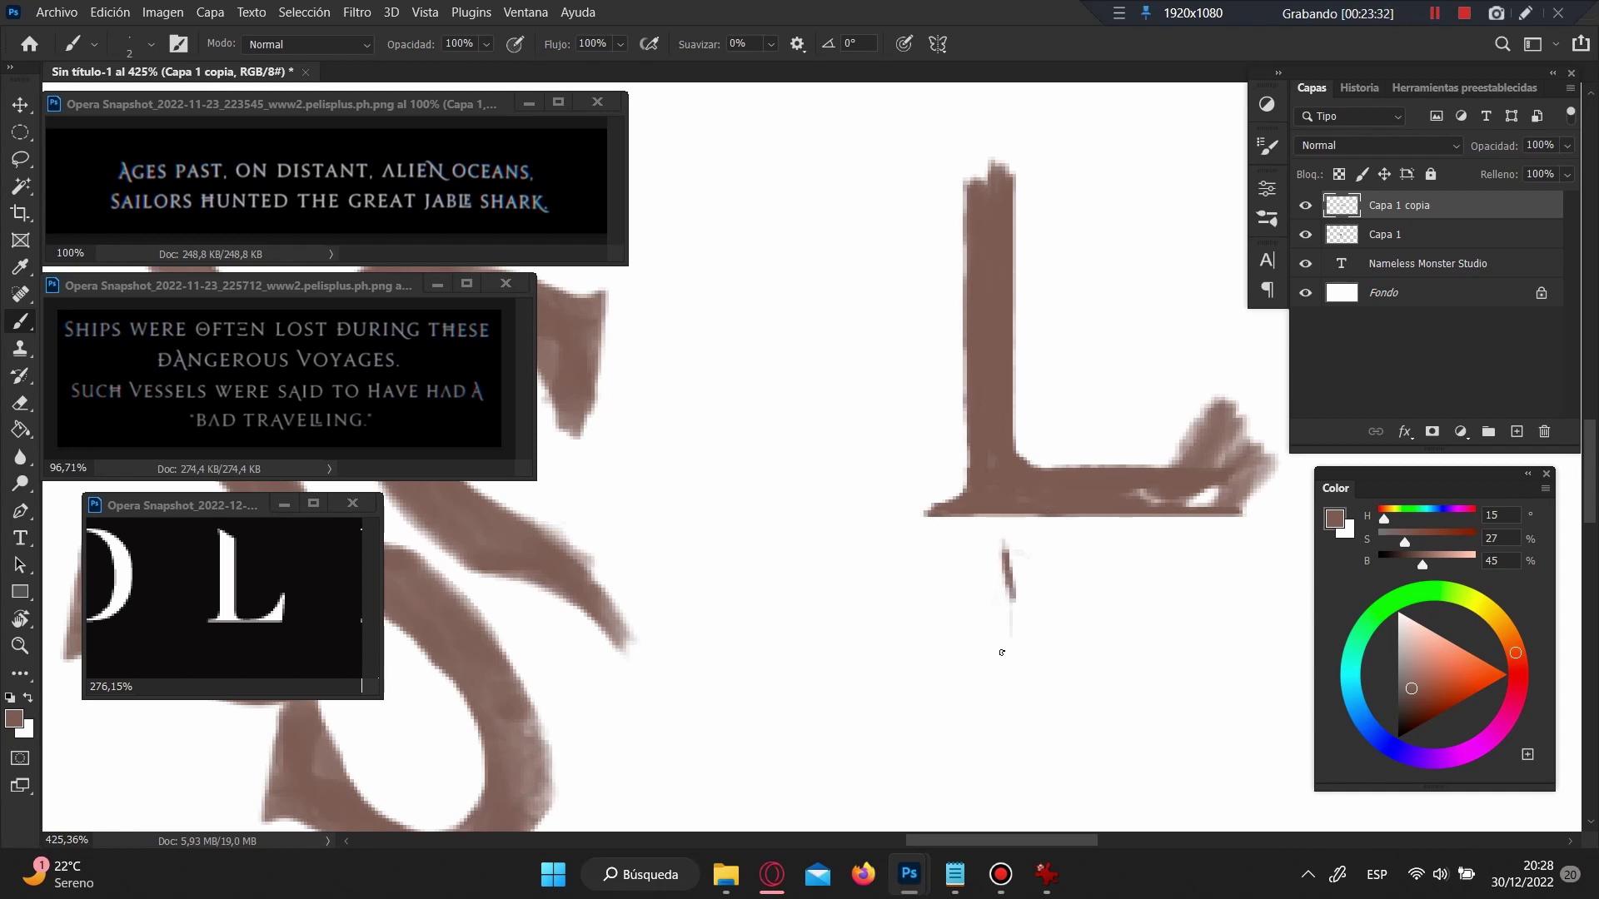
{"action": "scroll", "coordinate": [1006, 574], "scroll_direction": "down", "scroll_amount": 5}
{"action": "scroll", "coordinate": [1035, 414], "scroll_direction": "up", "scroll_amount": 2}
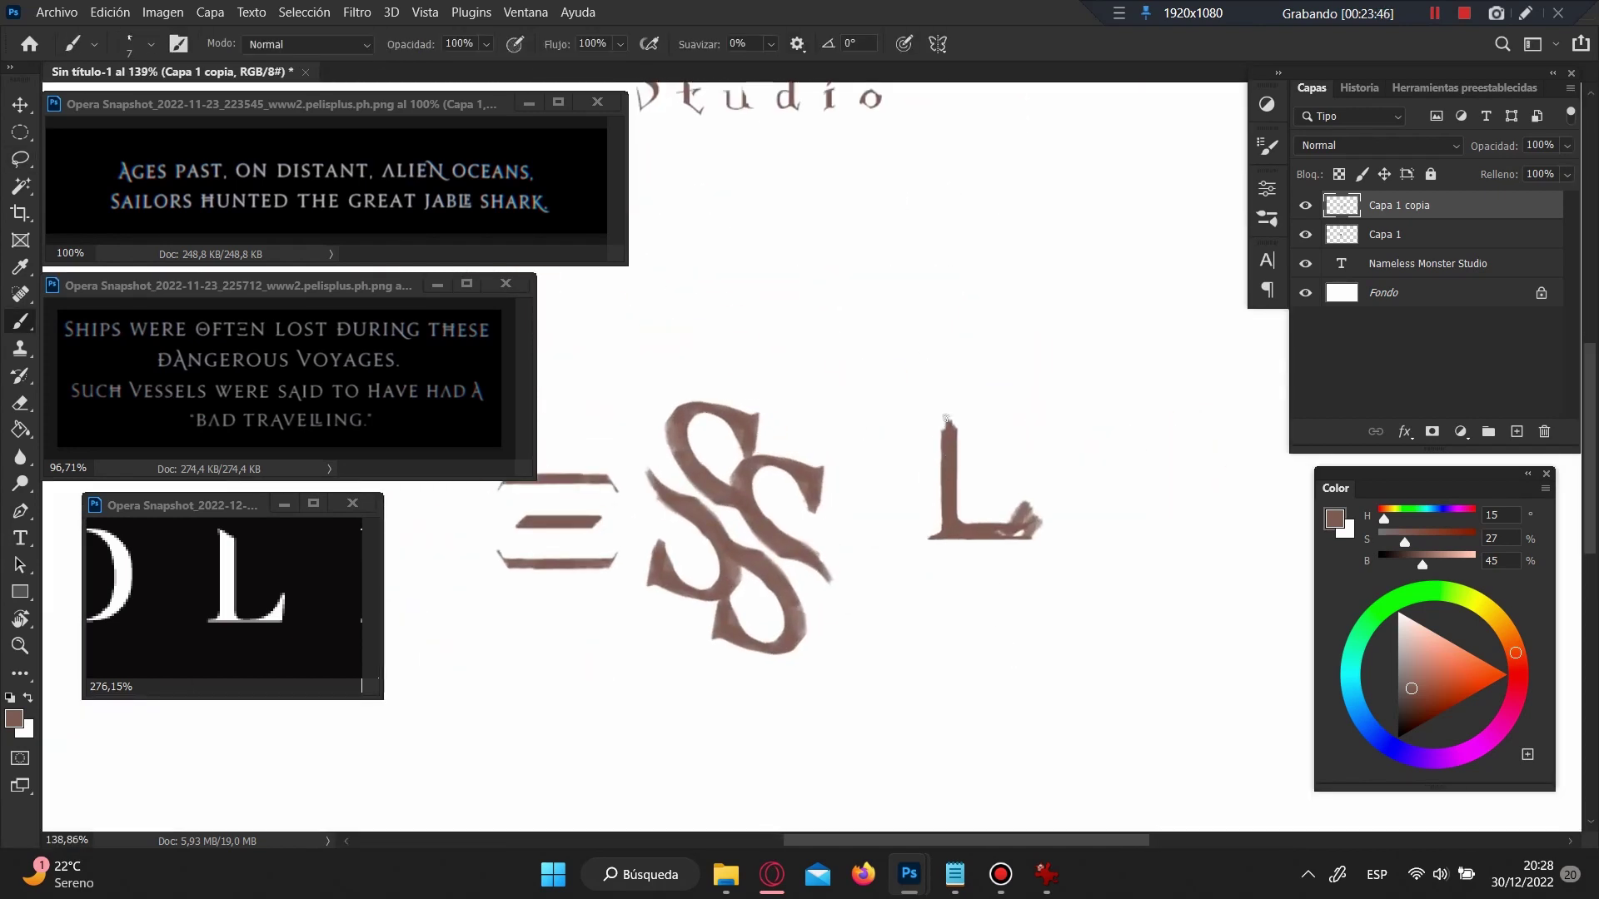
{"action": "key", "text": "e"}
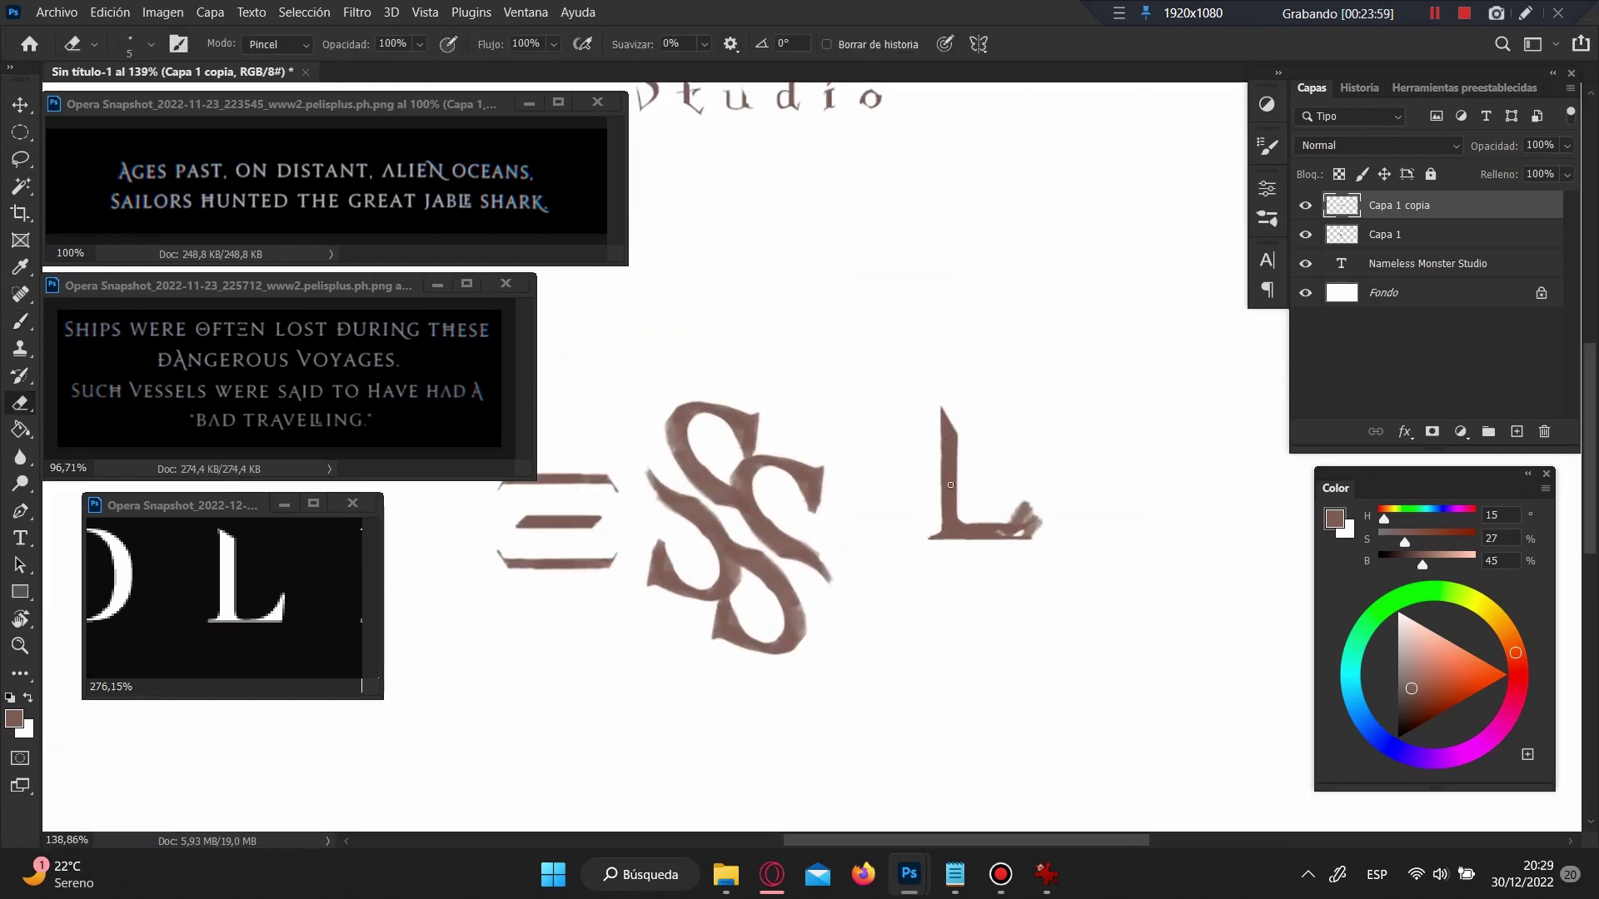
{"action": "key", "text": "b"}
{"action": "left_click_drag", "start_coordinate": [960, 518], "coordinate": [958, 514]}
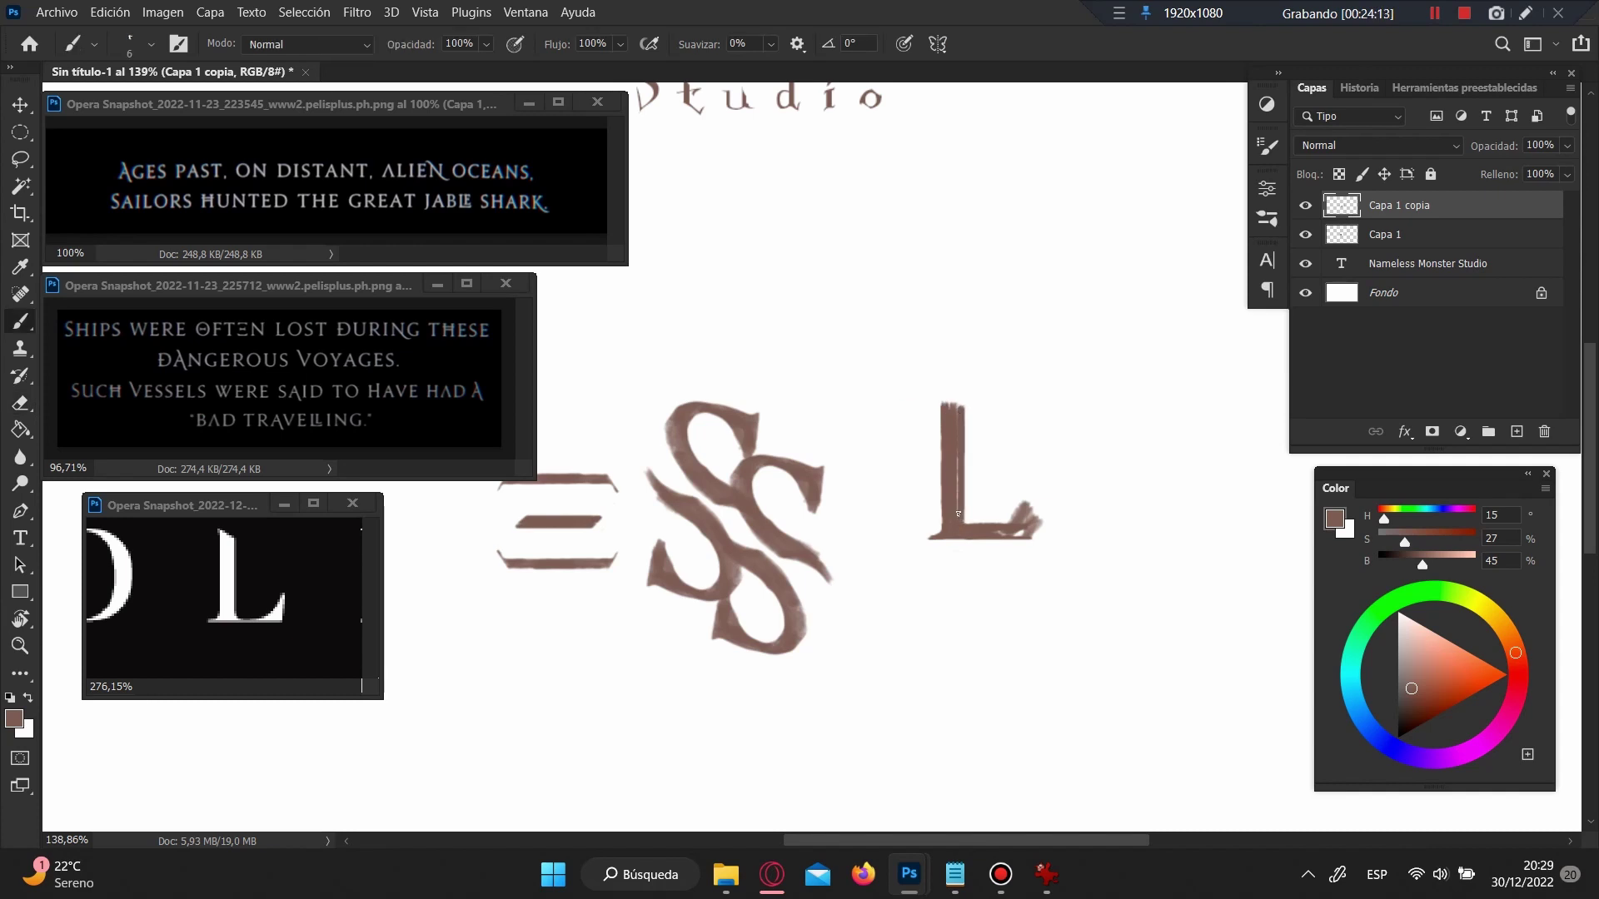
{"action": "scroll", "coordinate": [987, 450], "scroll_direction": "up", "scroll_amount": 5}
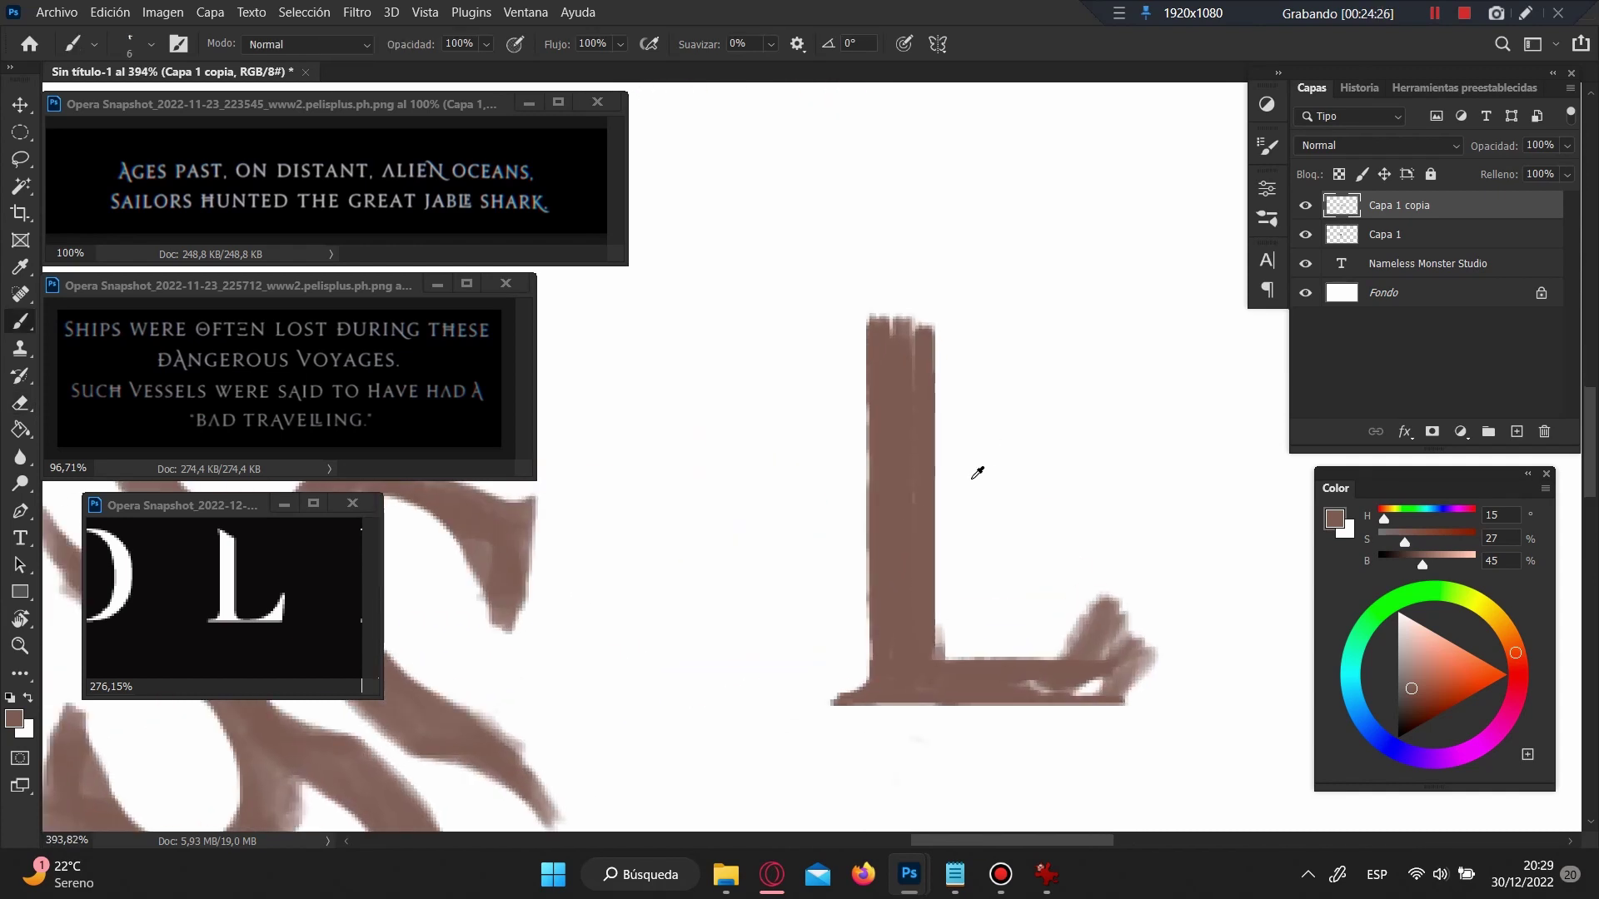
Step: Carve a smooth curve where the L's stem meets its foot and trim the serif
{"action": "key", "text": "e"}
{"action": "scroll", "coordinate": [949, 585], "scroll_direction": "down", "scroll_amount": 5}
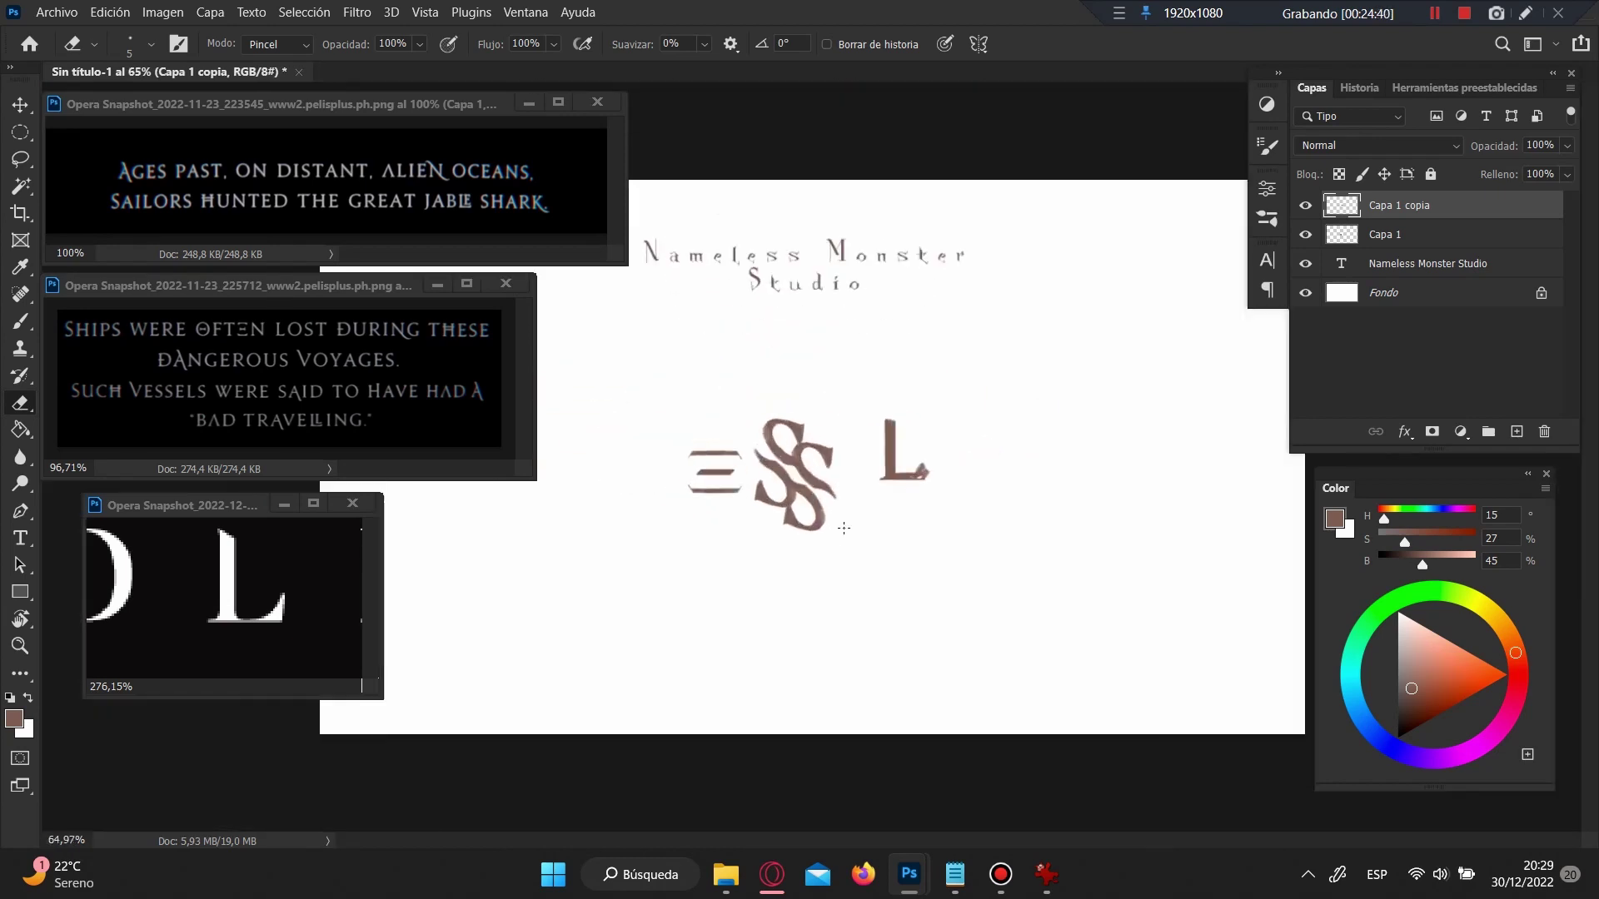
{"action": "scroll", "coordinate": [833, 537], "scroll_direction": "up", "scroll_amount": 6}
{"action": "mouse_move", "coordinate": [860, 507]}
{"action": "left_mouse_down"}
{"action": "mouse_move", "coordinate": [981, 489]}
{"action": "mouse_move", "coordinate": [970, 510]}
{"action": "mouse_move", "coordinate": [1104, 432]}
{"action": "left_mouse_up"}
{"action": "mouse_move", "coordinate": [1004, 484]}
{"action": "left_mouse_down"}
{"action": "mouse_move", "coordinate": [963, 517]}
{"action": "mouse_move", "coordinate": [999, 507]}
{"action": "mouse_move", "coordinate": [1063, 439]}
{"action": "mouse_move", "coordinate": [1062, 566]}
{"action": "mouse_move", "coordinate": [976, 548]}
{"action": "mouse_move", "coordinate": [998, 546]}
{"action": "left_mouse_up"}
Step: Smooth the left edge of the L's stem
{"action": "key", "text": "b"}
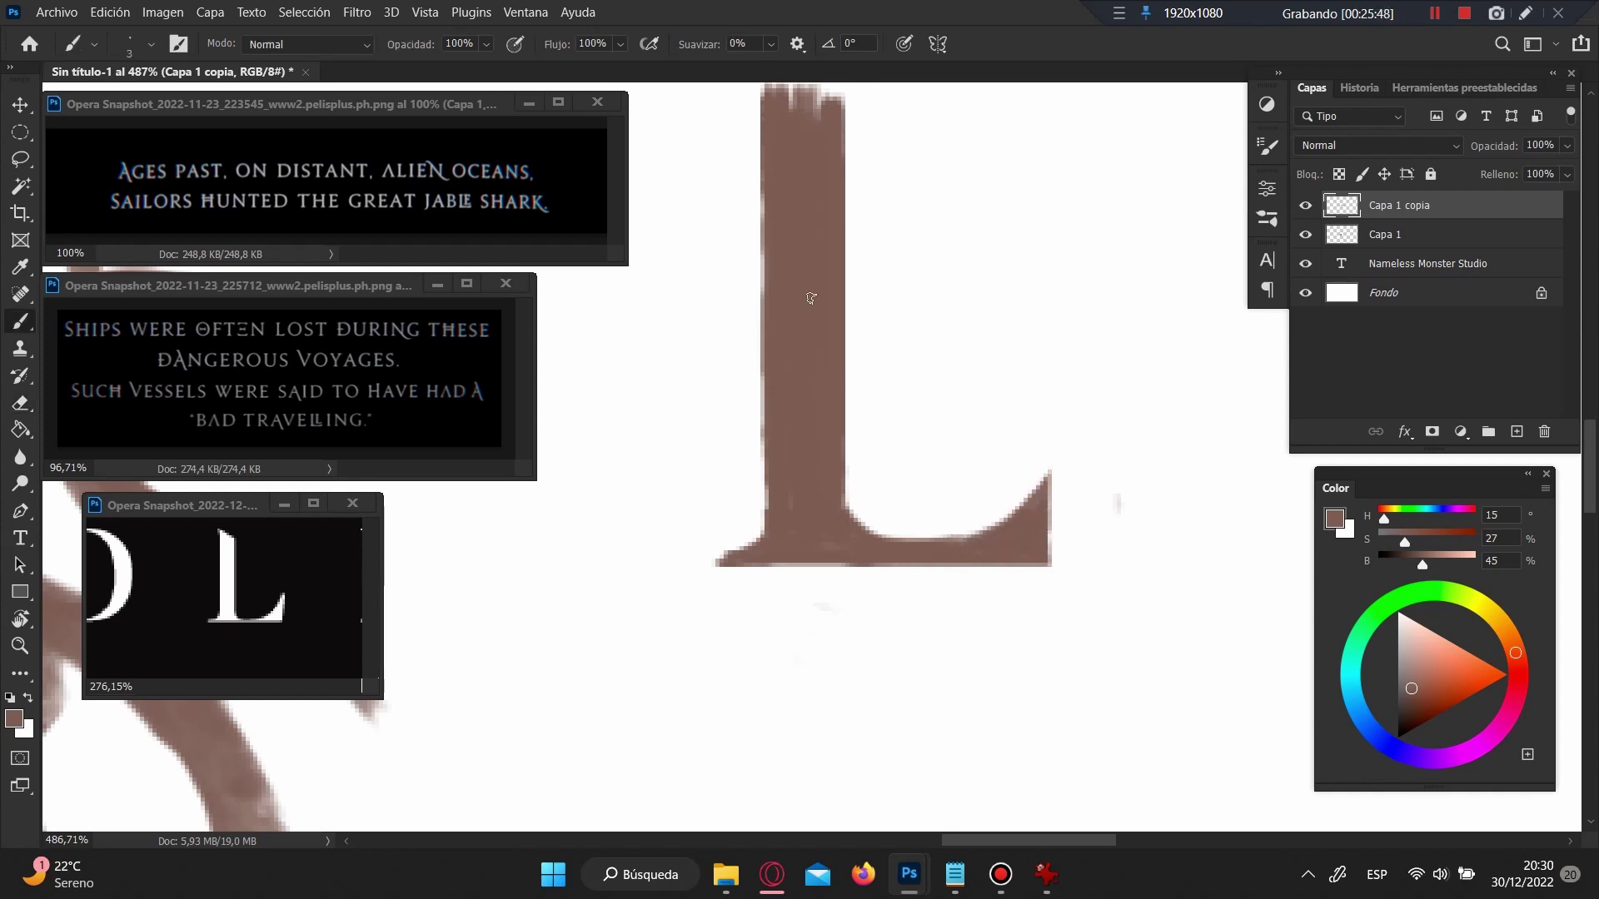
{"action": "mouse_move", "coordinate": [767, 200]}
{"action": "left_mouse_down"}
{"action": "mouse_move", "coordinate": [762, 533]}
{"action": "mouse_move", "coordinate": [797, 454]}
{"action": "left_mouse_up"}
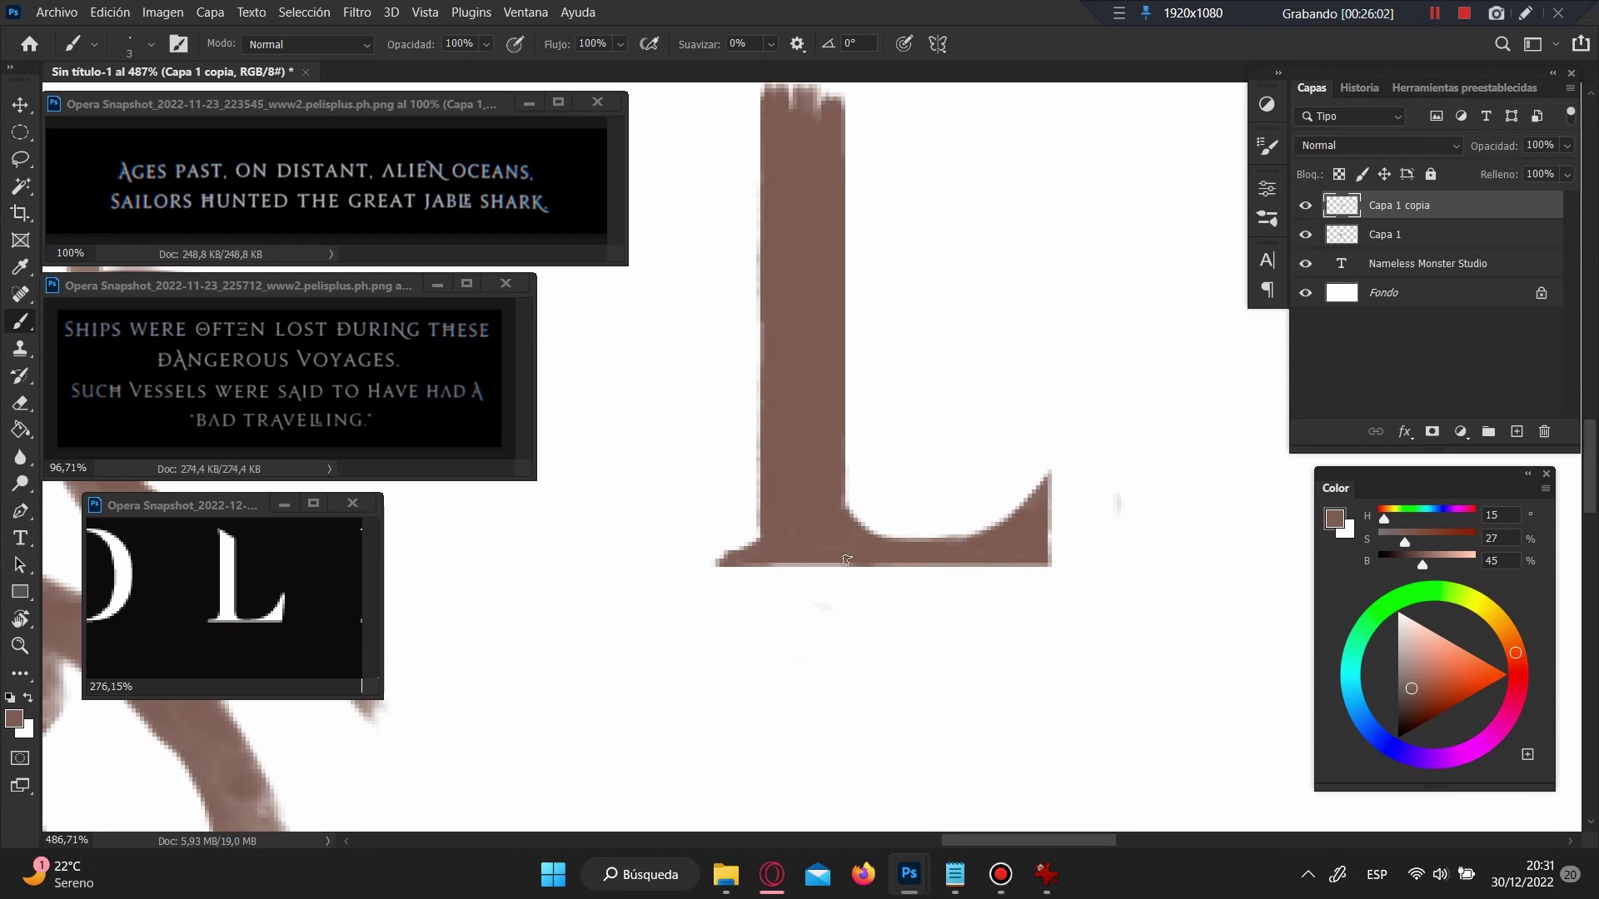
{"action": "scroll", "coordinate": [847, 560], "scroll_direction": "down", "scroll_amount": 5}
{"action": "scroll", "coordinate": [938, 403], "scroll_direction": "up", "scroll_amount": 3}
{"action": "key", "text": "e"}
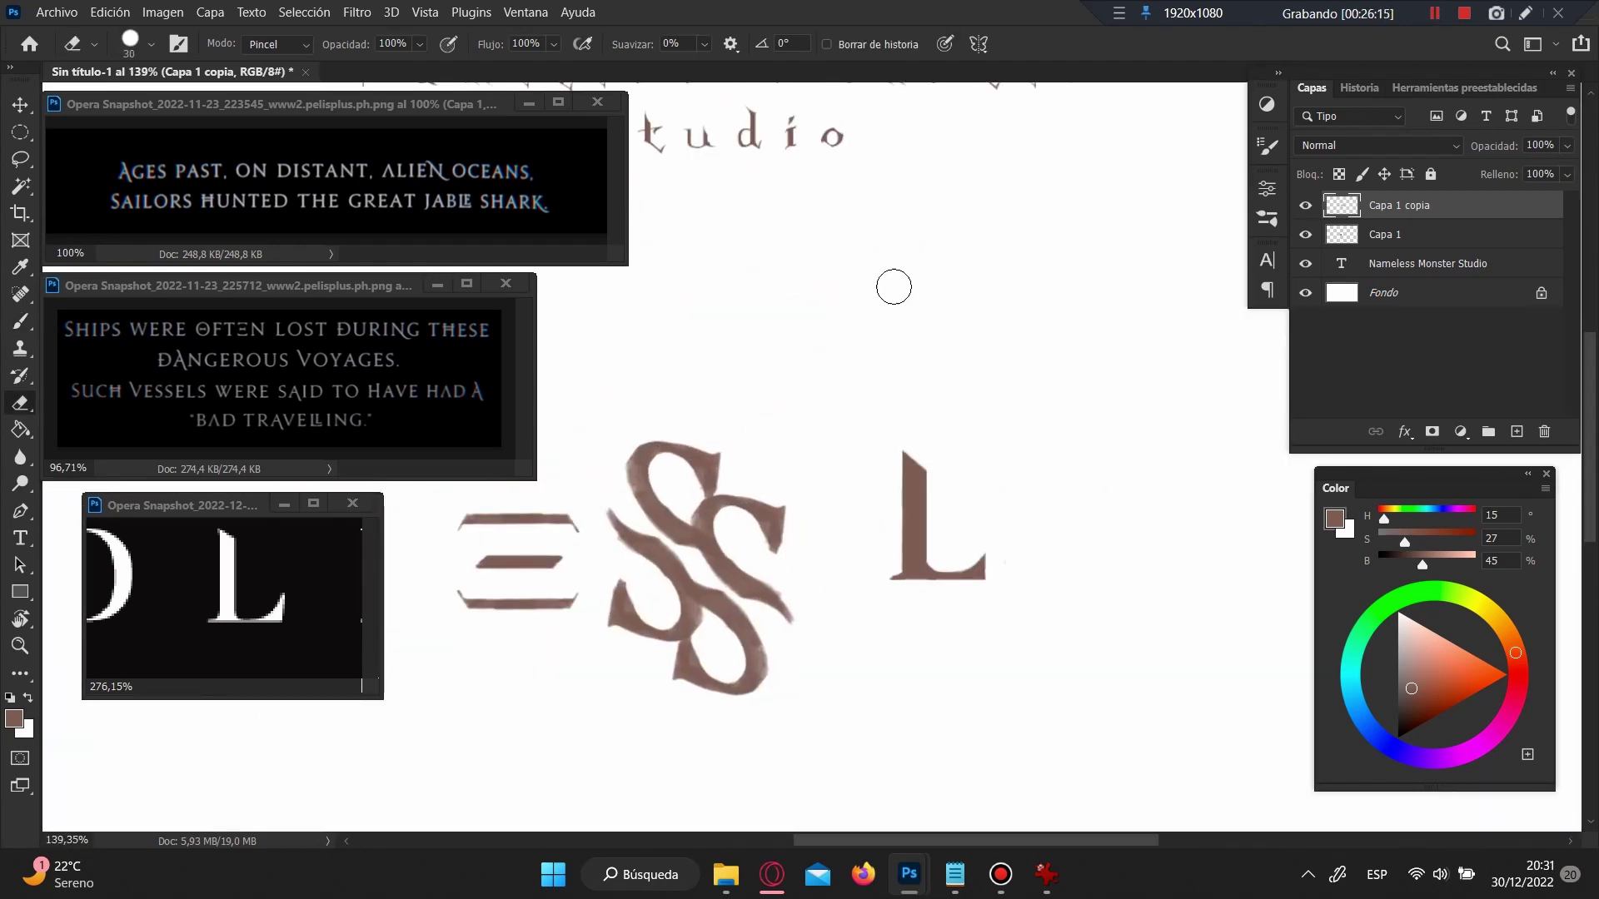
{"action": "scroll", "coordinate": [894, 286], "scroll_direction": "down", "scroll_amount": 3}
{"action": "scroll", "coordinate": [873, 469], "scroll_direction": "up", "scroll_amount": 2}
Step: Lasso the L to the left of the E, merge the layers, then undo it
{"action": "key", "text": "l"}
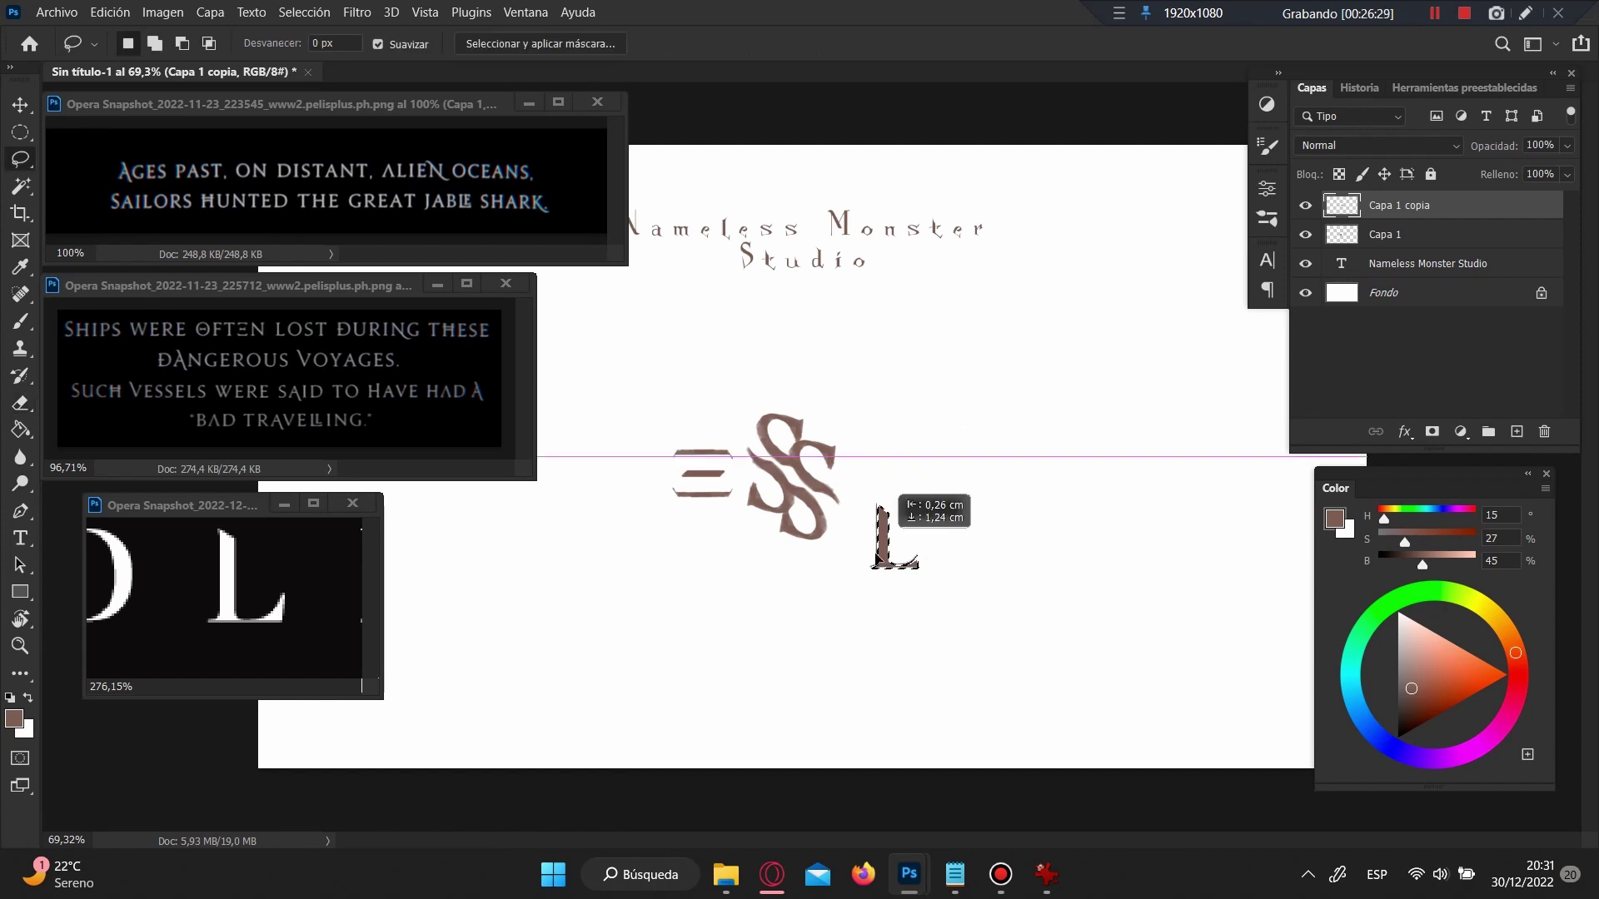
{"action": "mouse_move", "coordinate": [911, 466]}
{"action": "left_mouse_down"}
{"action": "mouse_move", "coordinate": [626, 479]}
{"action": "mouse_move", "coordinate": [837, 483]}
{"action": "left_mouse_up"}
{"action": "left_click", "coordinate": [1365, 227]}
{"action": "key", "text": "ctrl+e"}
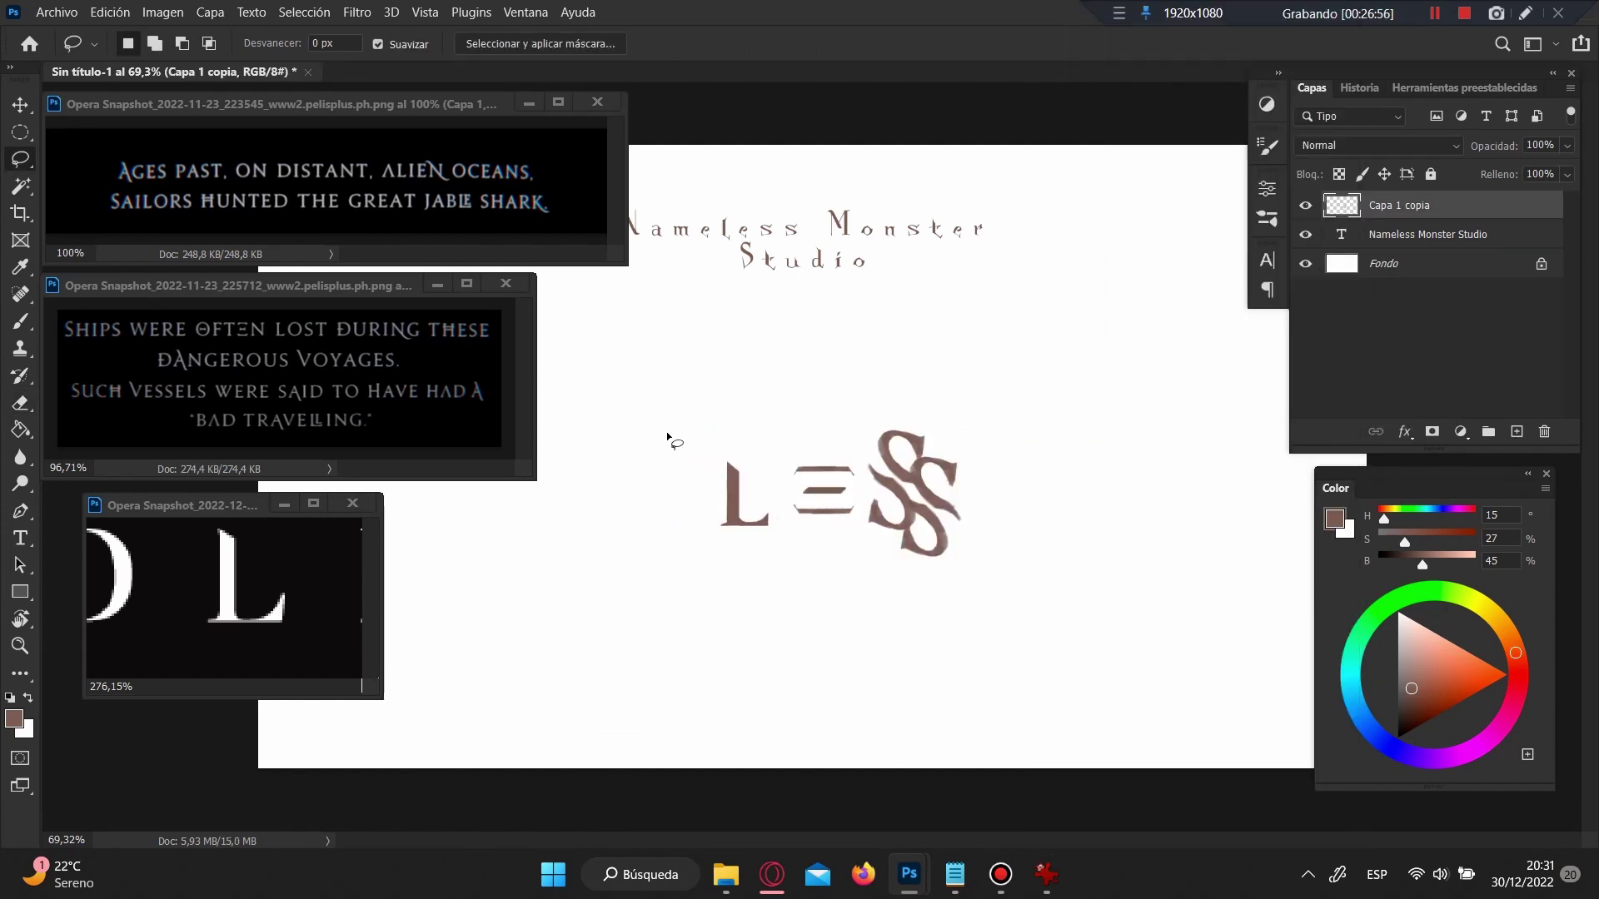
{"action": "key", "text": "ctrl+z"}
{"action": "key", "text": "ctrl+z"}
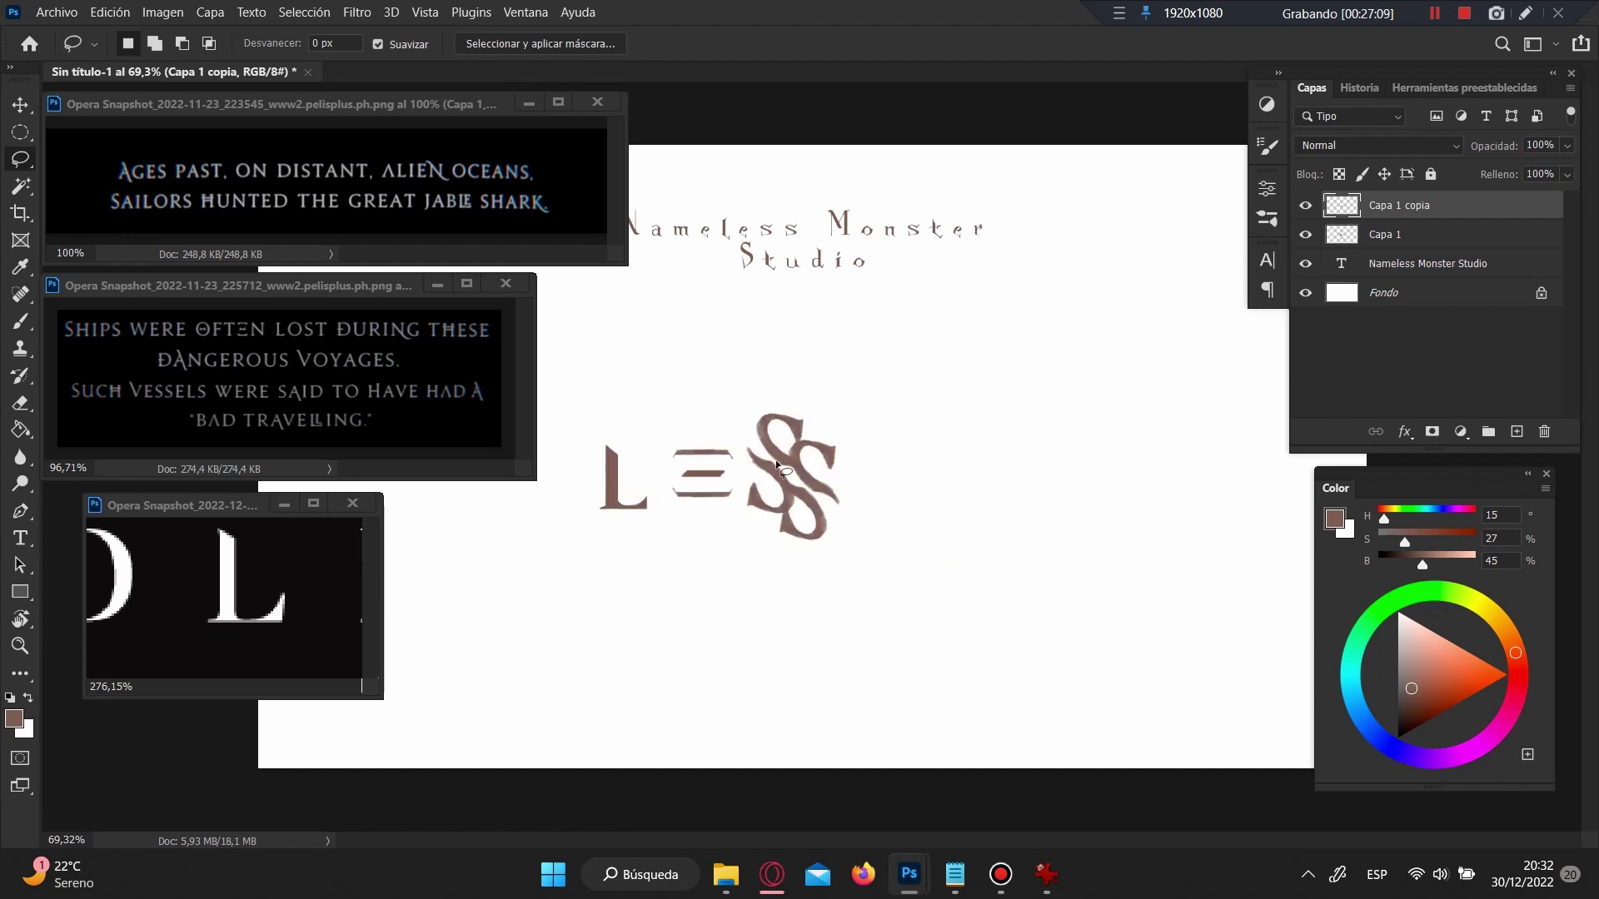
Step: Move a spare S to the upper right and merge Capa 1 into Capa 1 copia
{"action": "left_click_drag", "start_coordinate": [725, 421], "coordinate": [732, 416]}
{"action": "left_click", "coordinate": [799, 342]}
{"action": "left_click", "coordinate": [1382, 234]}
{"action": "left_click_drag", "start_coordinate": [779, 471], "coordinate": [1158, 353]}
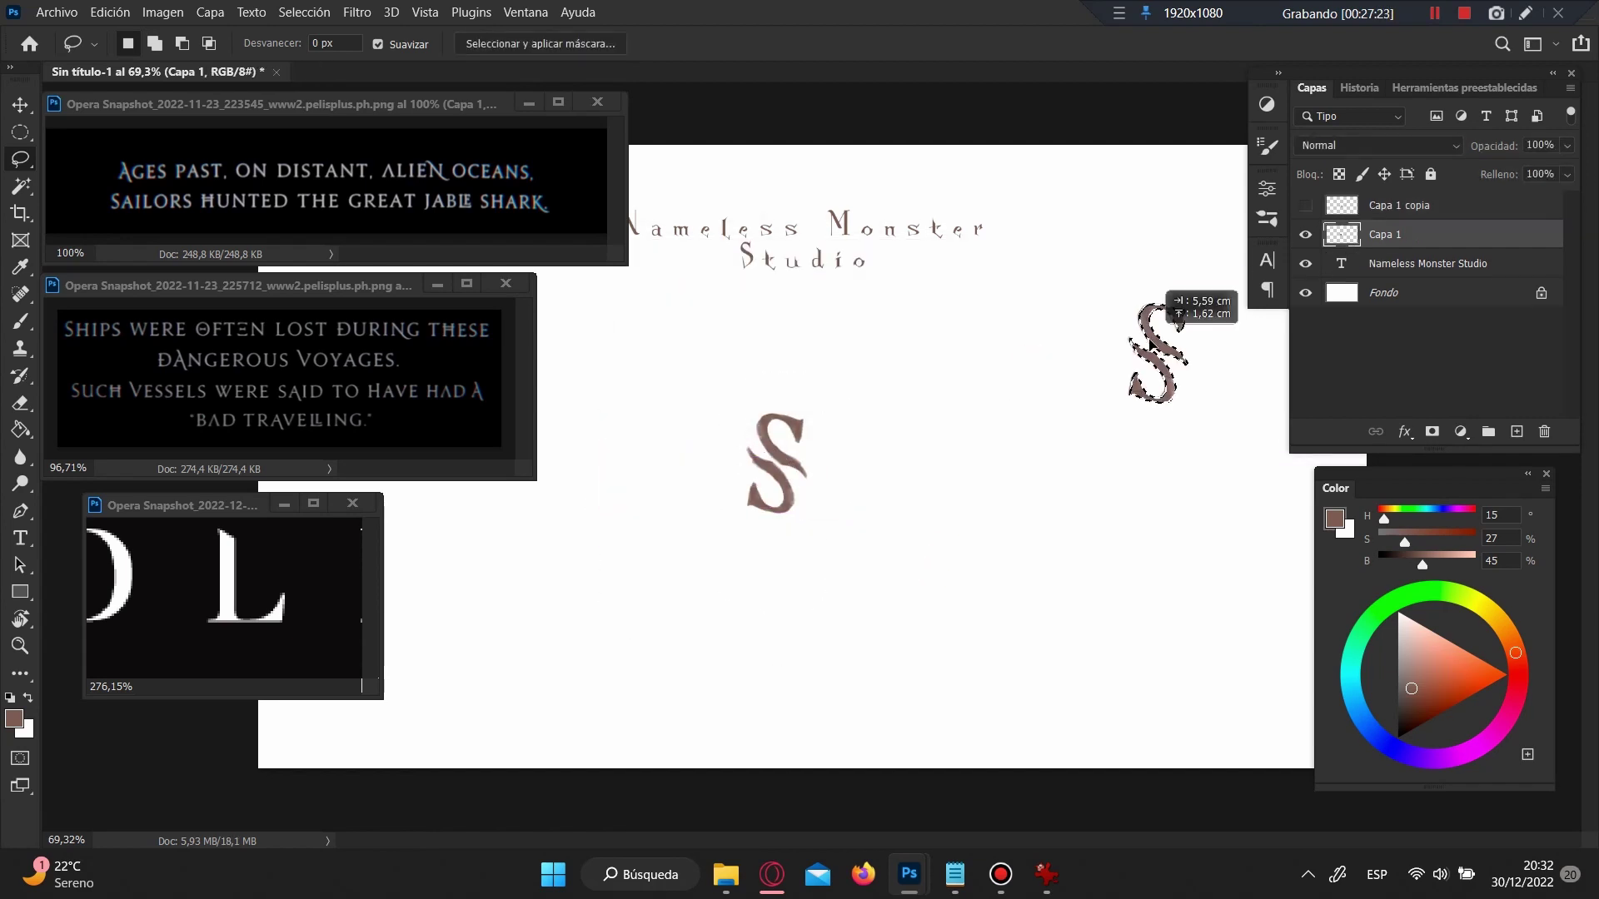
{"action": "right_click", "coordinate": [1396, 220]}
{"action": "left_click", "coordinate": [1082, 596]}
Step: Shift the L E S group right and place an E copy before the L
{"action": "left_click_drag", "start_coordinate": [603, 417], "coordinate": [608, 408]}
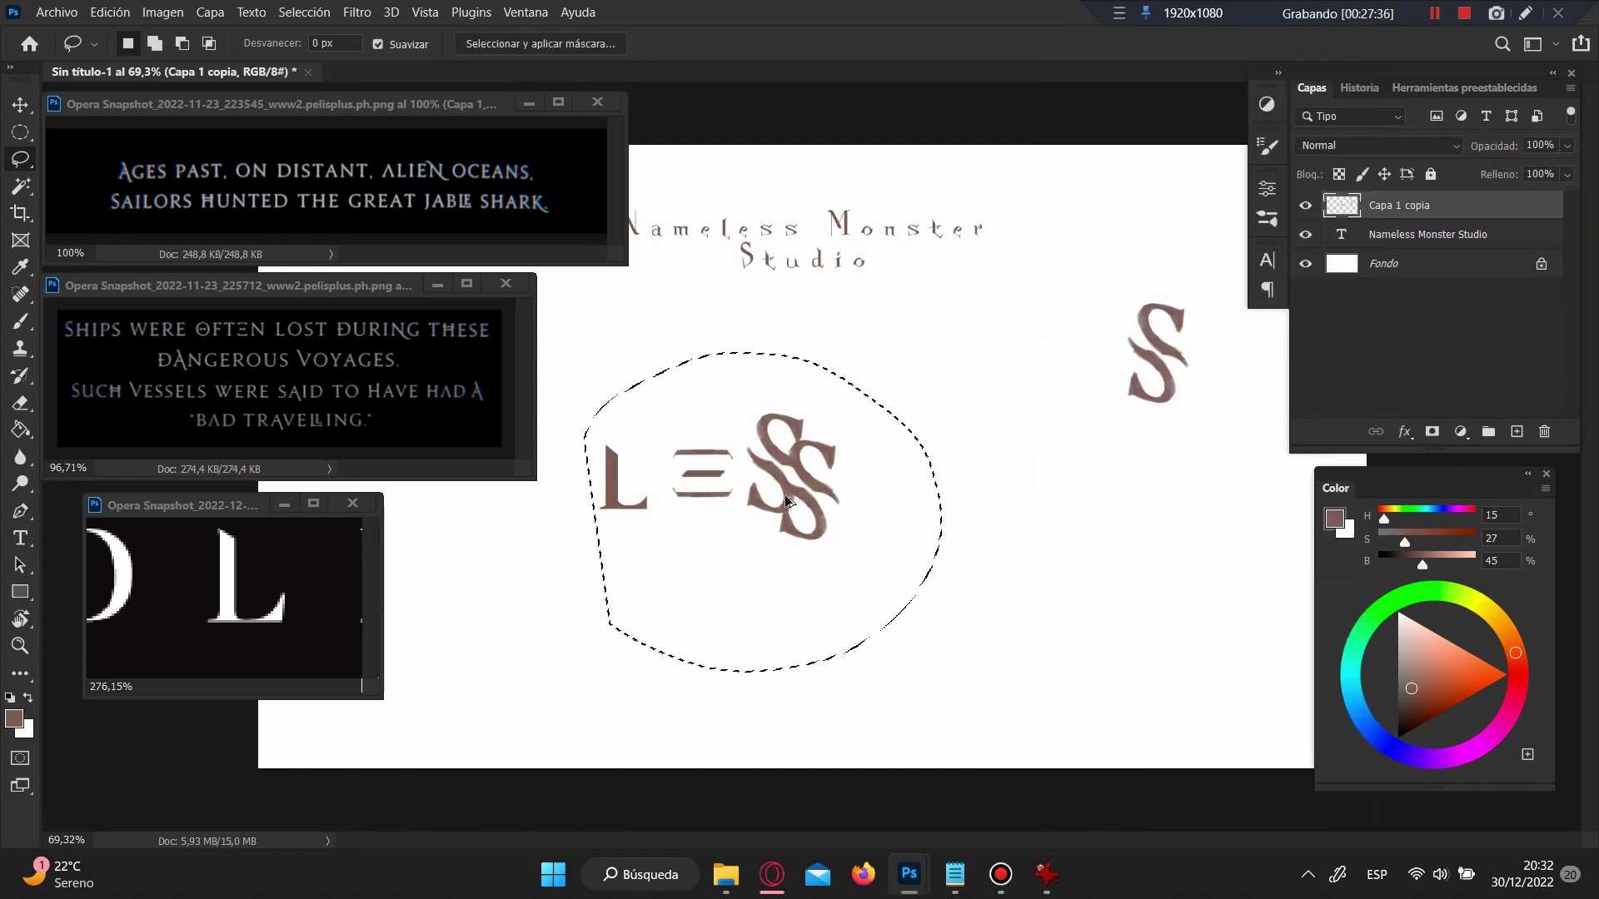
{"action": "left_click_drag", "start_coordinate": [784, 494], "coordinate": [891, 525]}
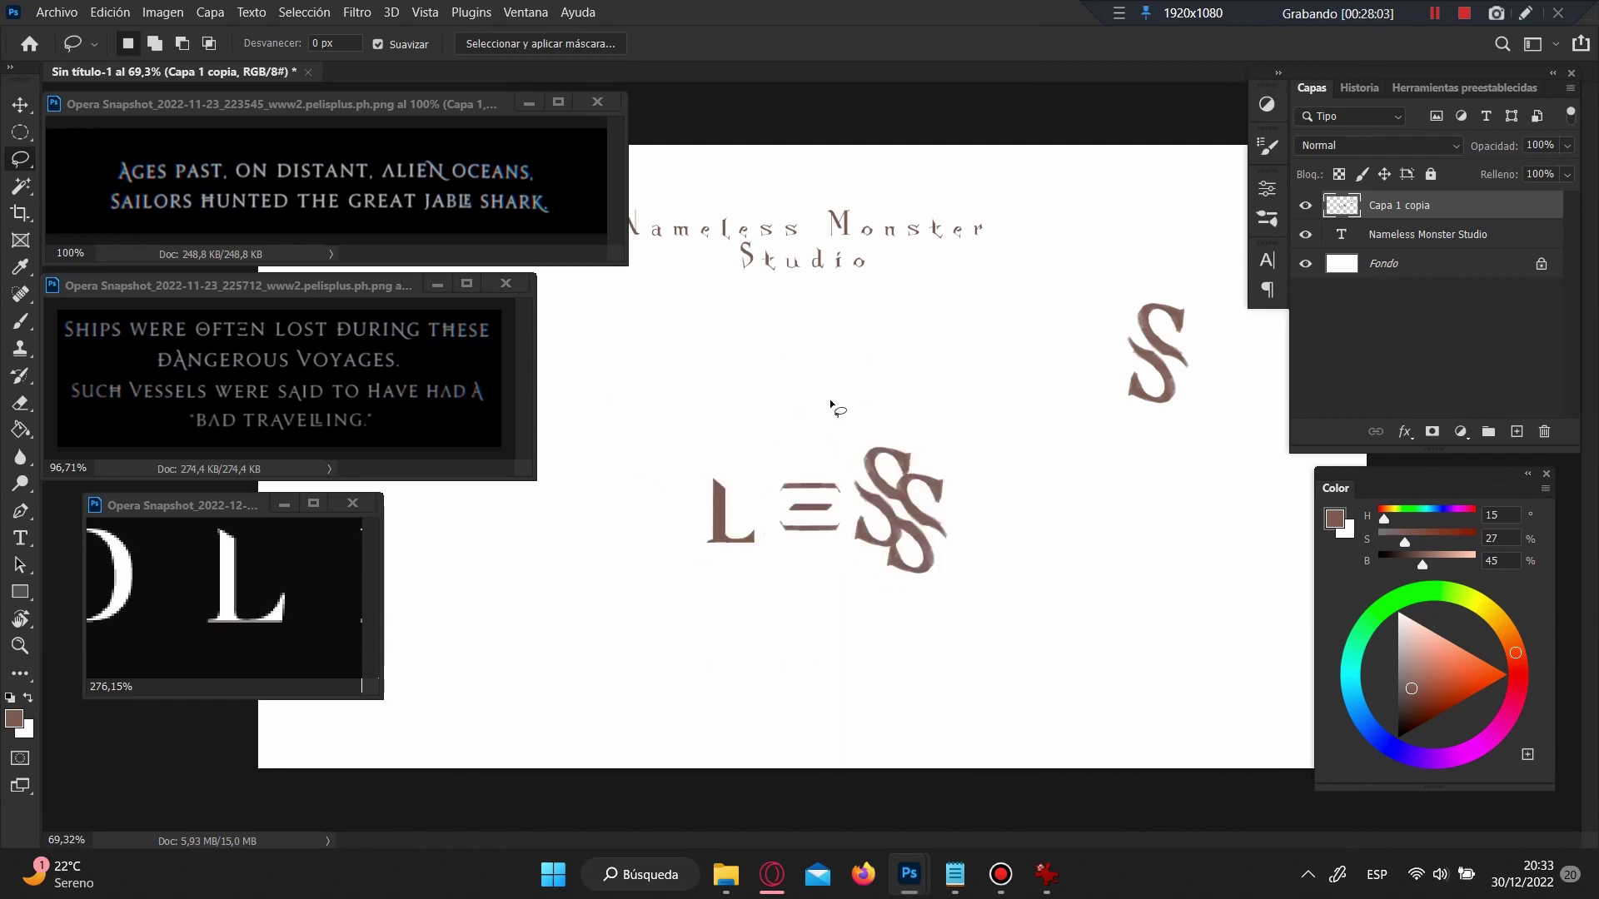
{"action": "key", "text": "b"}
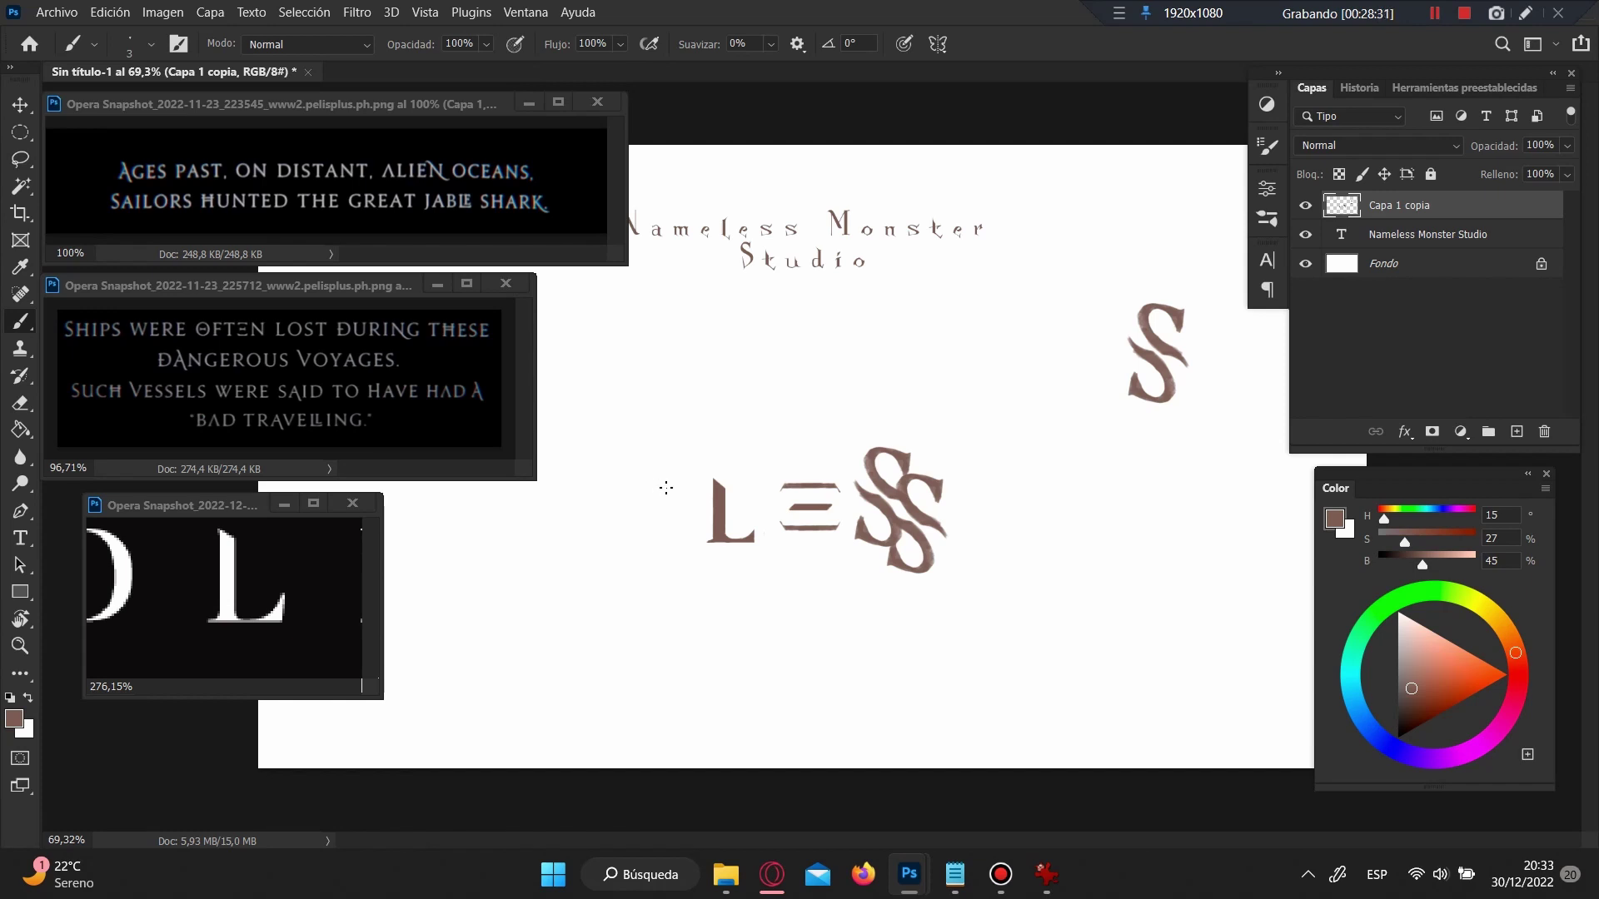
{"action": "key", "text": "l"}
{"action": "mouse_move", "coordinate": [806, 500]}
{"action": "left_mouse_down"}
{"action": "mouse_move", "coordinate": [656, 499]}
{"action": "mouse_move", "coordinate": [620, 471]}
{"action": "left_mouse_up"}
Step: Duplicate the E L E group lower right and brush a smiley face beneath it
{"action": "left_click_drag", "start_coordinate": [719, 515], "coordinate": [1099, 598]}
{"action": "key", "text": "ctrl+d"}
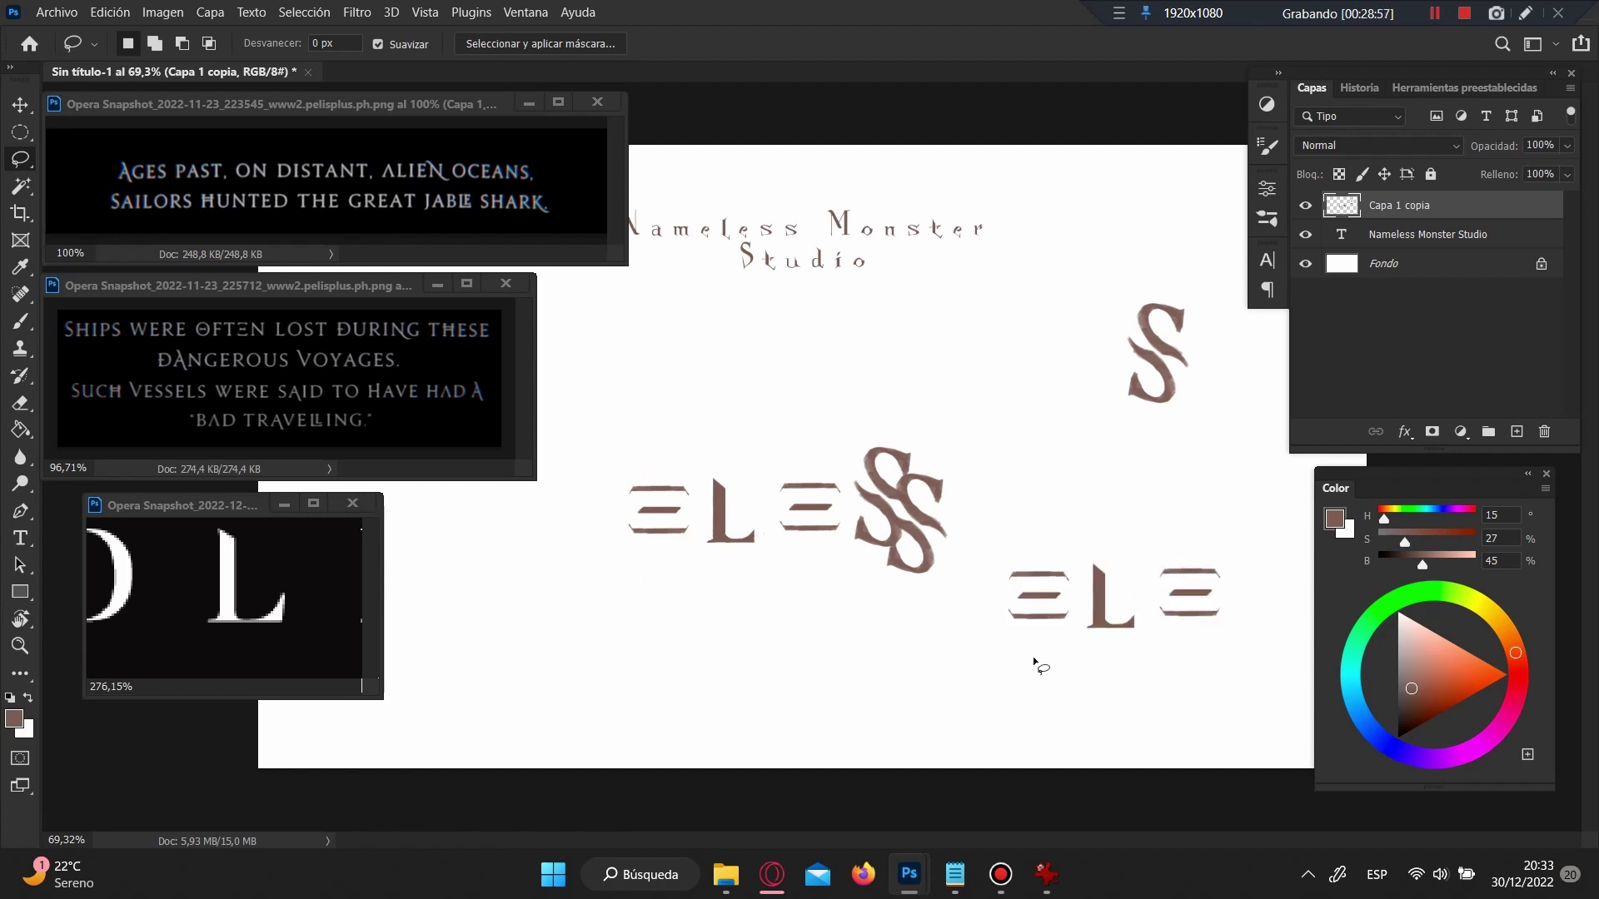
{"action": "key", "text": "b"}
{"action": "mouse_move", "coordinate": [1018, 650]}
{"action": "left_mouse_down"}
{"action": "mouse_move", "coordinate": [1205, 653]}
{"action": "mouse_move", "coordinate": [1014, 645]}
{"action": "mouse_move", "coordinate": [1035, 773]}
{"action": "left_mouse_up"}
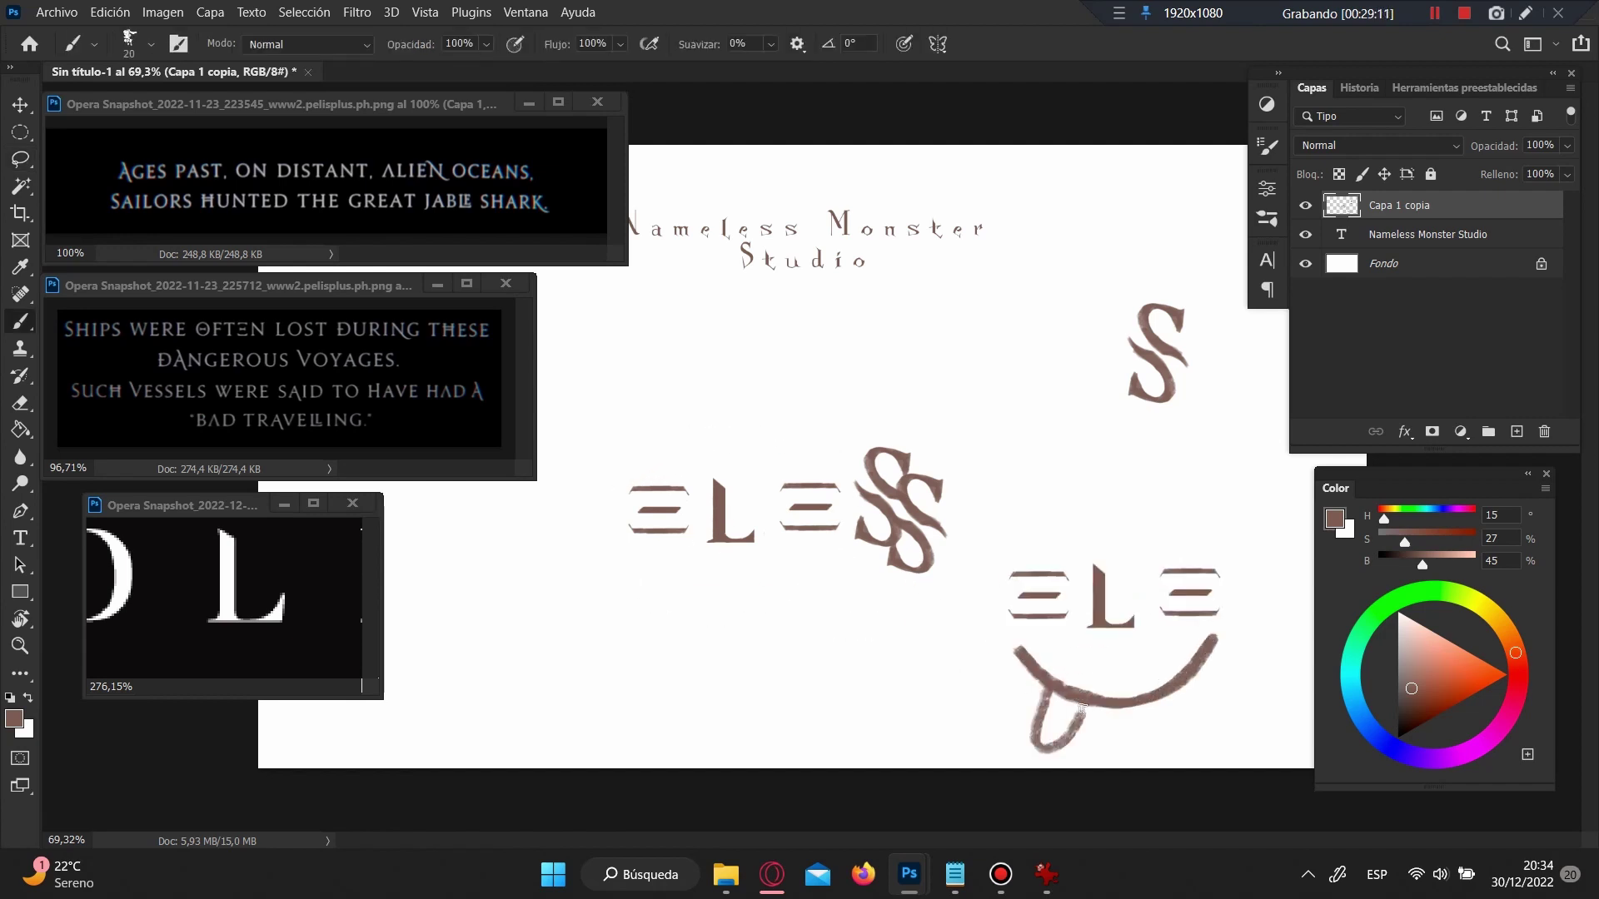
{"action": "key", "text": "ctrl+z"}
{"action": "mouse_move", "coordinate": [1056, 689]}
{"action": "left_mouse_down"}
{"action": "mouse_move", "coordinate": [1149, 693]}
{"action": "mouse_move", "coordinate": [1054, 746]}
{"action": "mouse_move", "coordinate": [1092, 708]}
{"action": "left_mouse_up"}
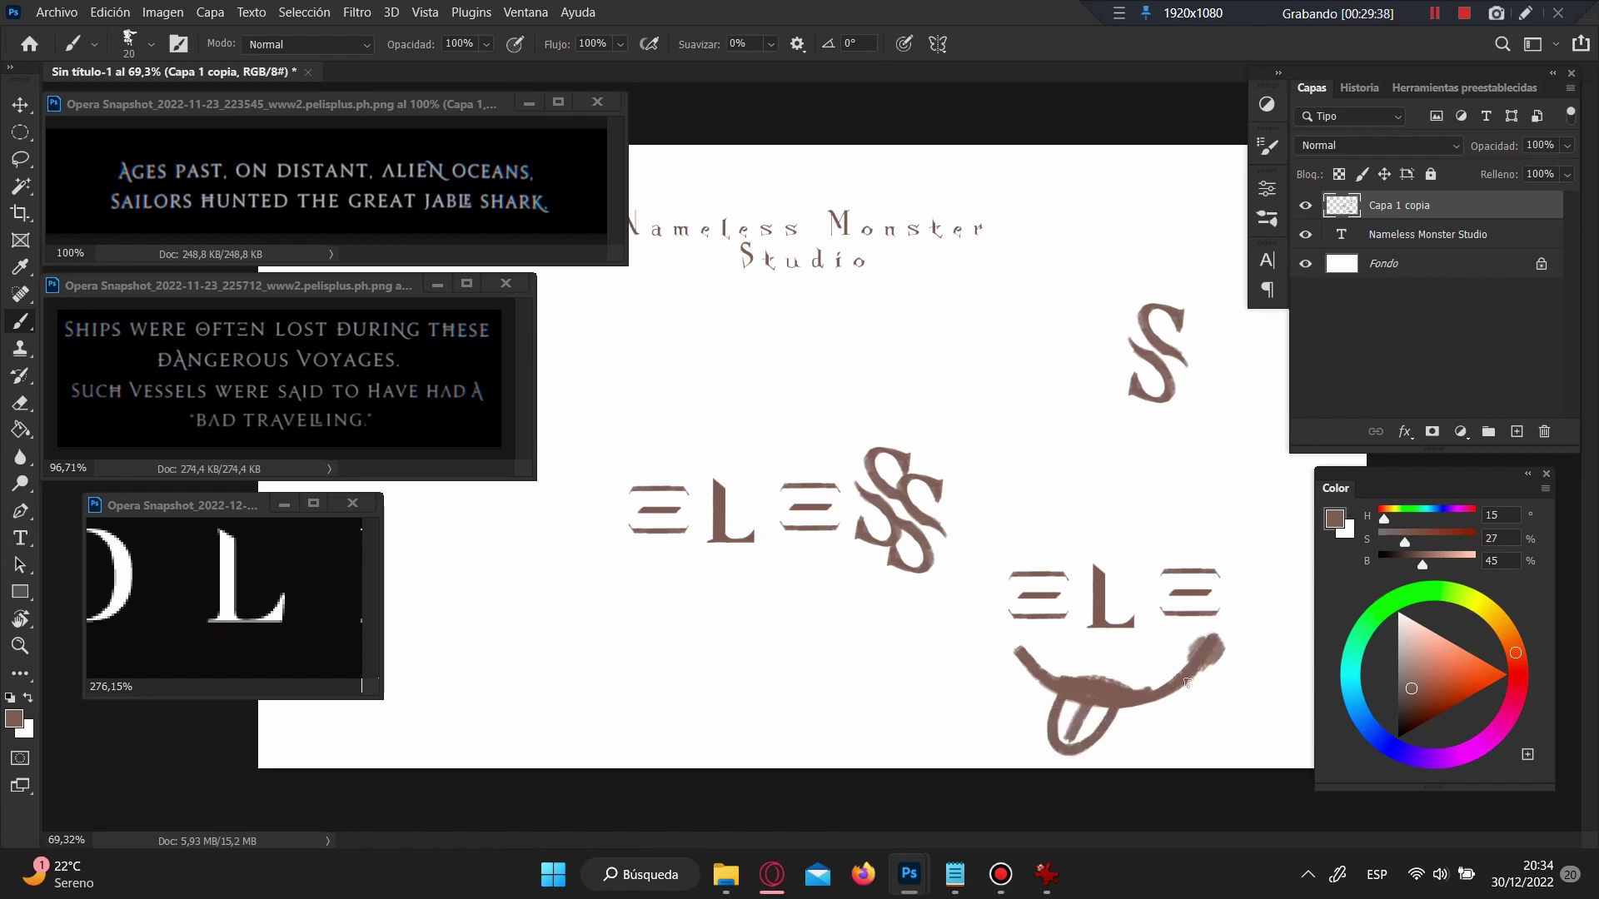
Step: Lasso the E L E copy with its face doodle, delete it, and deselect
{"action": "key", "text": "l"}
{"action": "left_click_drag", "start_coordinate": [1017, 561], "coordinate": [1202, 553]}
{"action": "left_click_drag", "start_coordinate": [1105, 610], "coordinate": [1134, 569]}
{"action": "left_click_drag", "start_coordinate": [1083, 507], "coordinate": [1074, 512]}
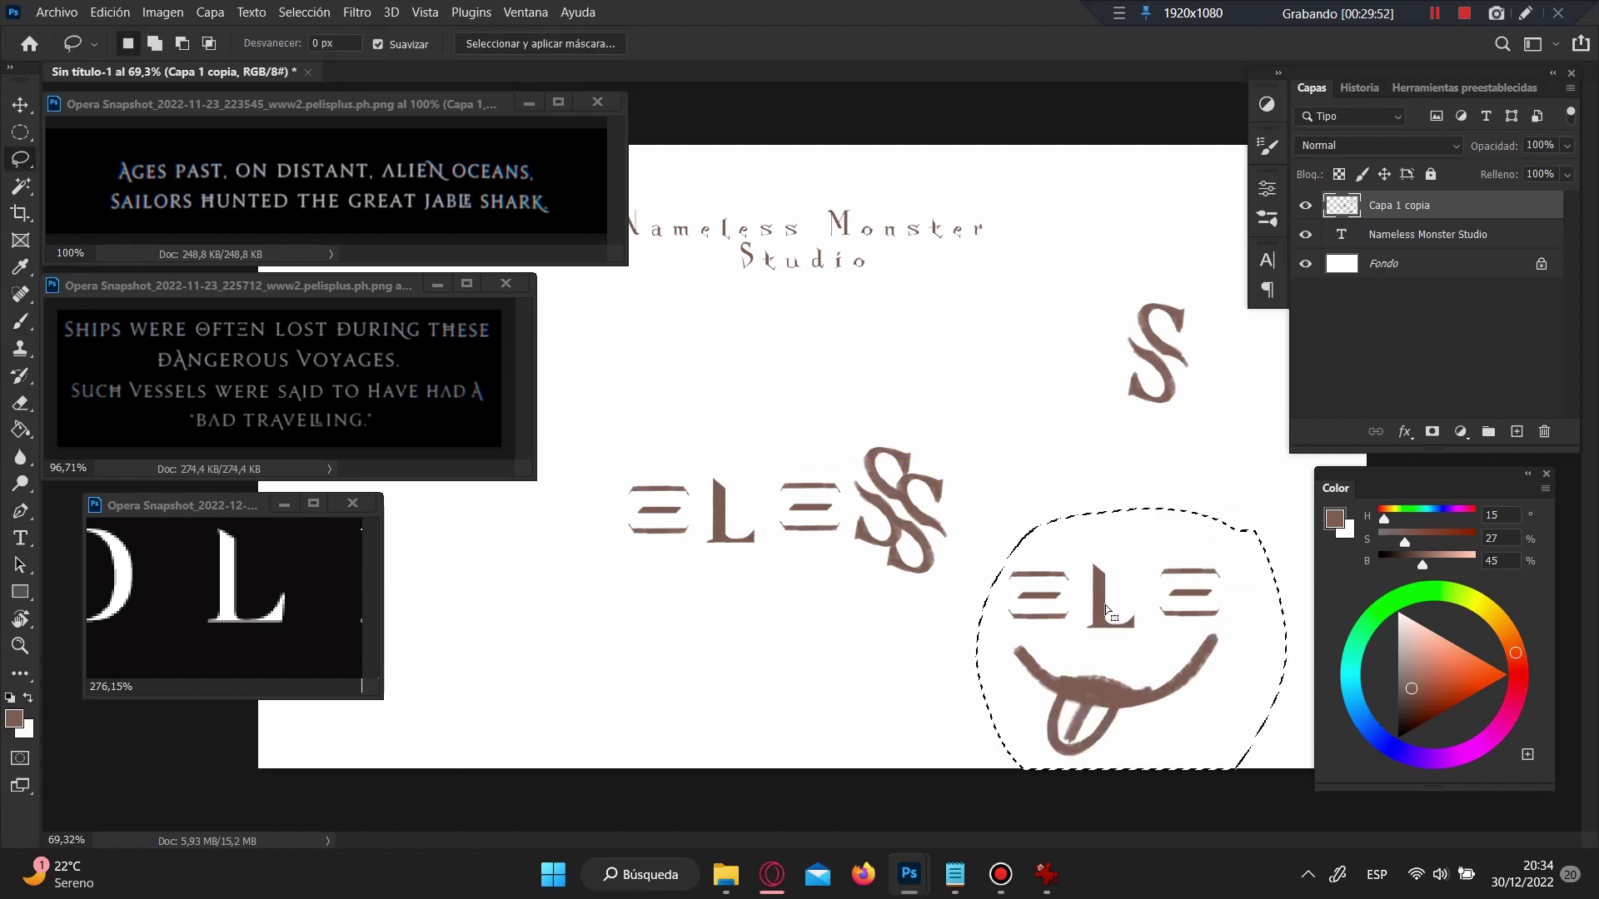
{"action": "key", "text": "Delete"}
{"action": "key", "text": "ctrl+d"}
Step: Return to the Brush and zoom in and out to review the remaining lettering
{"action": "key", "text": "m"}
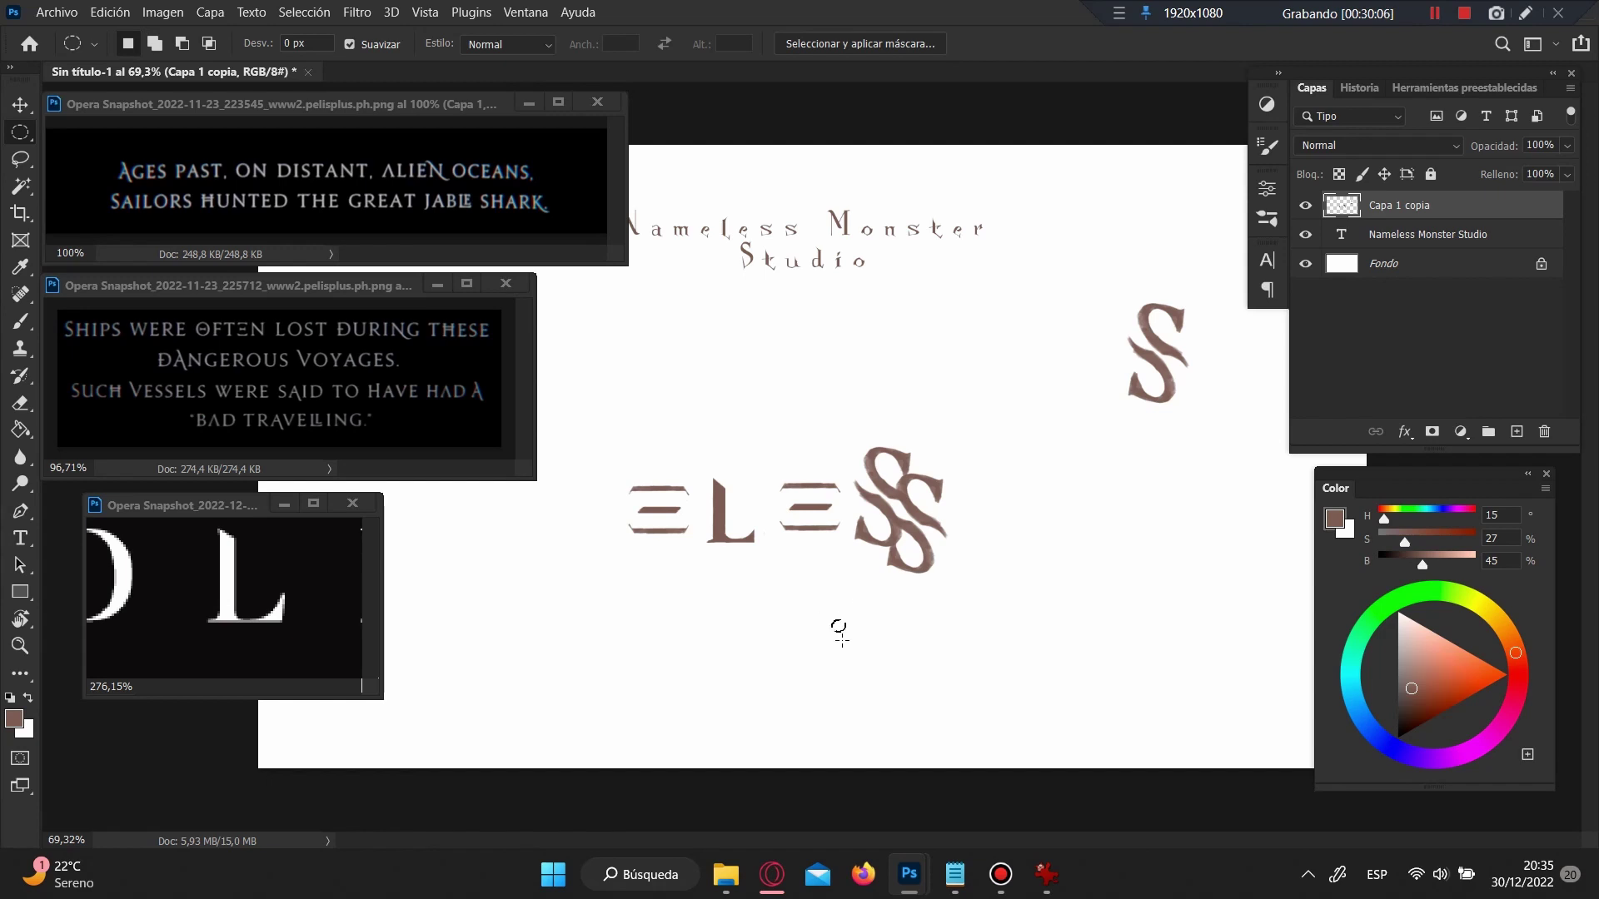
{"action": "key", "text": "b"}
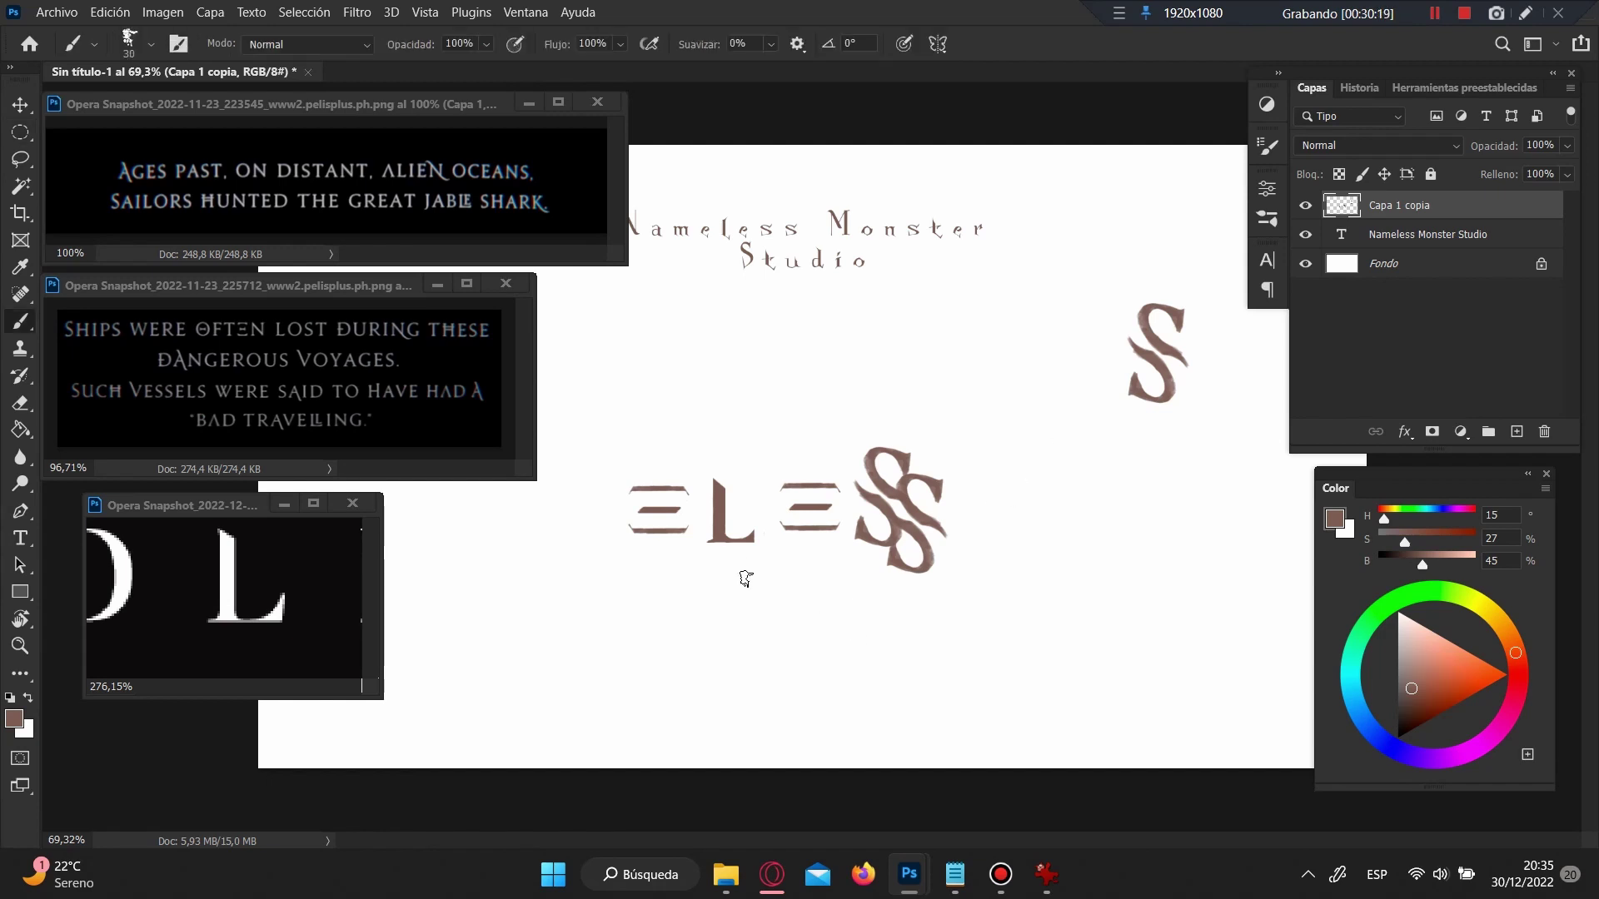
{"action": "scroll", "coordinate": [745, 566], "scroll_direction": "down", "scroll_amount": 2}
{"action": "scroll", "coordinate": [793, 511], "scroll_direction": "up", "scroll_amount": 4}
{"action": "scroll", "coordinate": [793, 511], "scroll_direction": "down", "scroll_amount": 4}
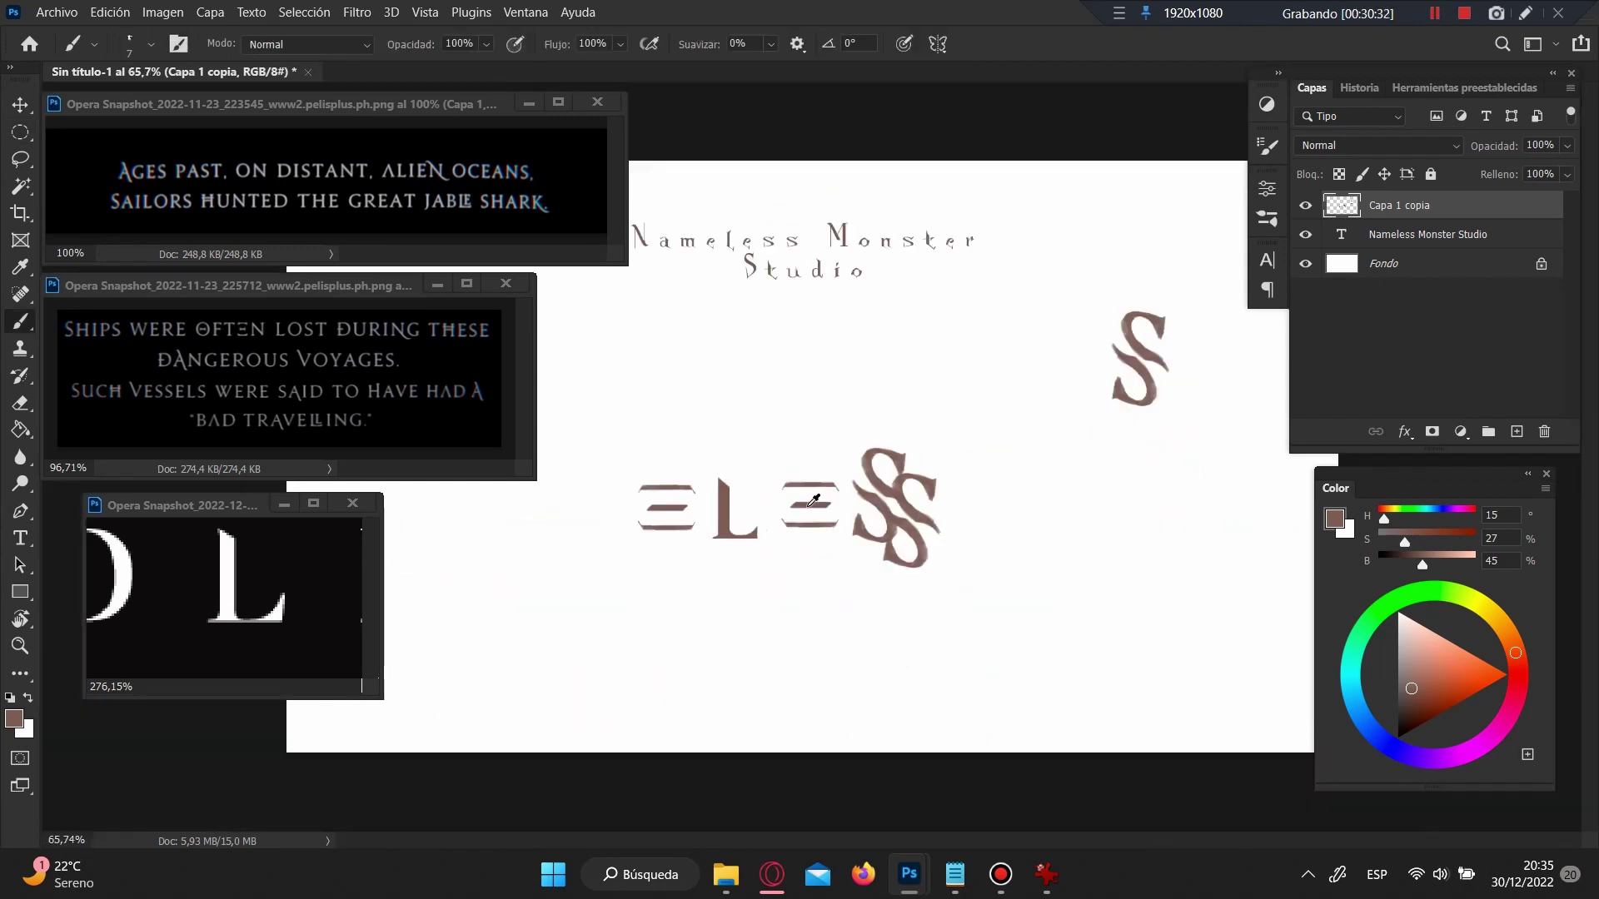
{"action": "scroll", "coordinate": [801, 524], "scroll_direction": "up", "scroll_amount": 2}
{"action": "scroll", "coordinate": [798, 530], "scroll_direction": "down", "scroll_amount": 1}
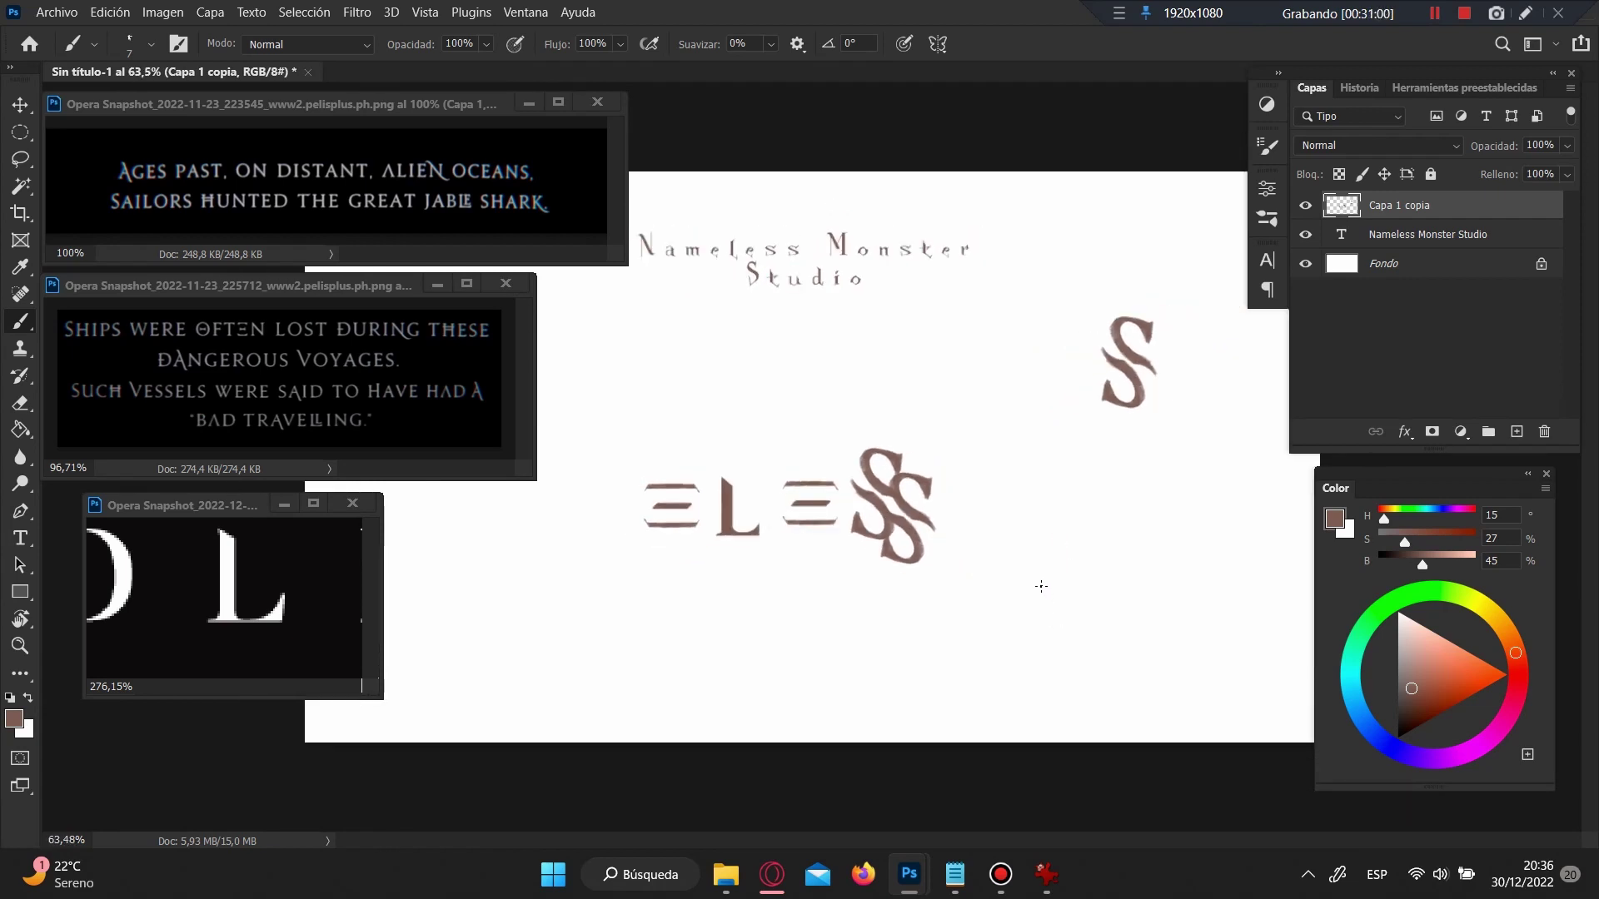
{"action": "scroll", "coordinate": [1041, 587], "scroll_direction": "up", "scroll_amount": 2}
{"action": "scroll", "coordinate": [1060, 546], "scroll_direction": "down", "scroll_amount": 2}
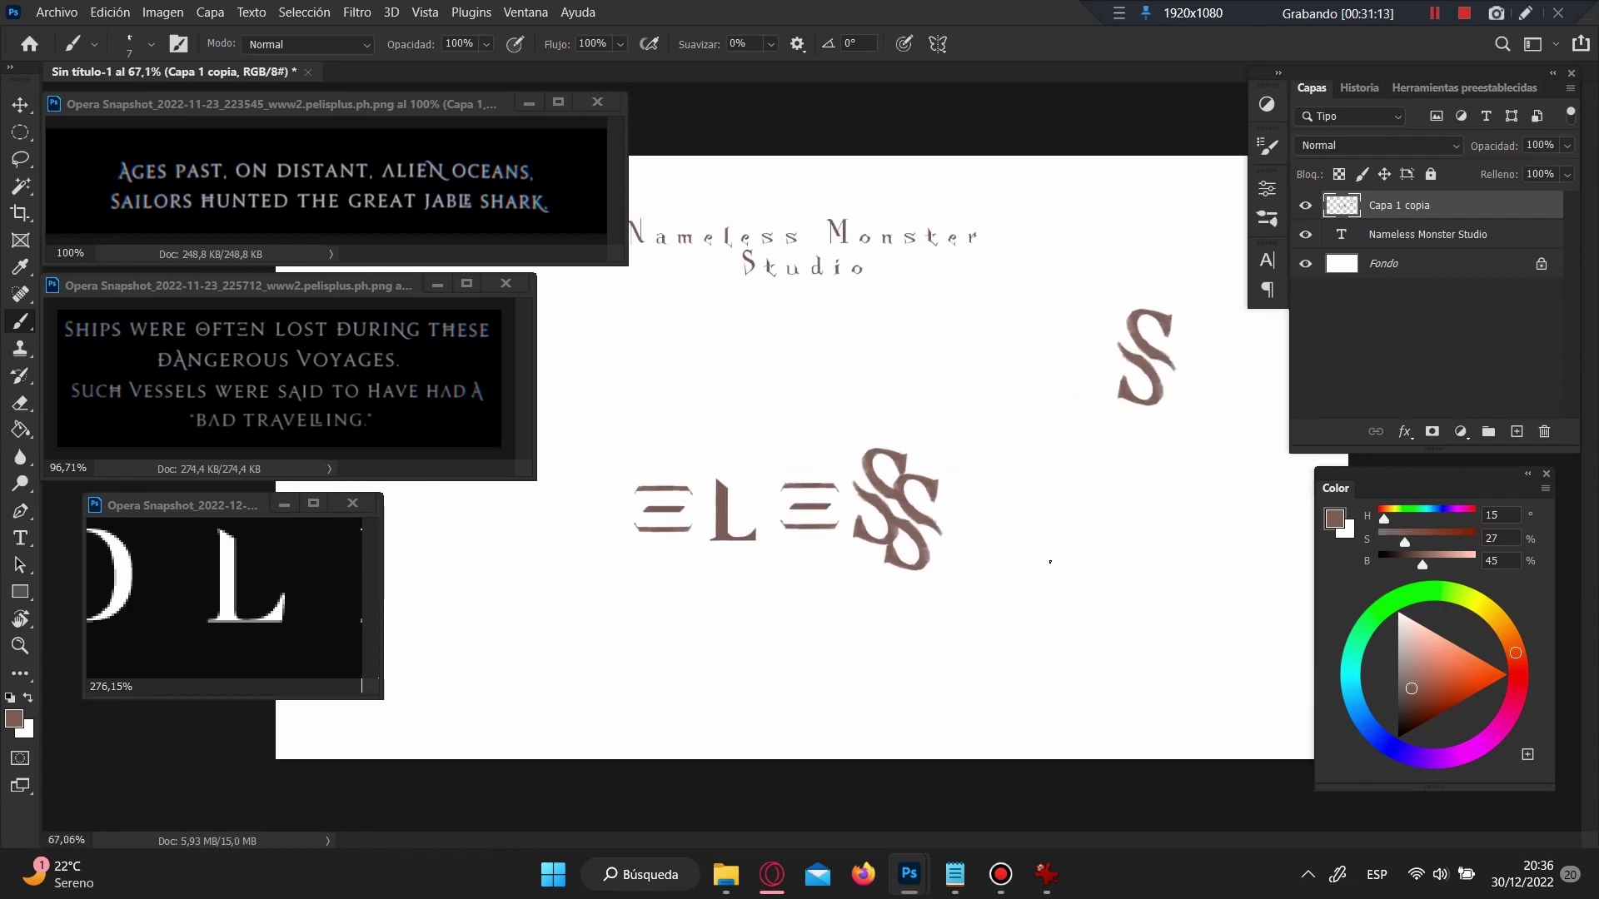
{"action": "scroll", "coordinate": [1049, 560], "scroll_direction": "up", "scroll_amount": 2}
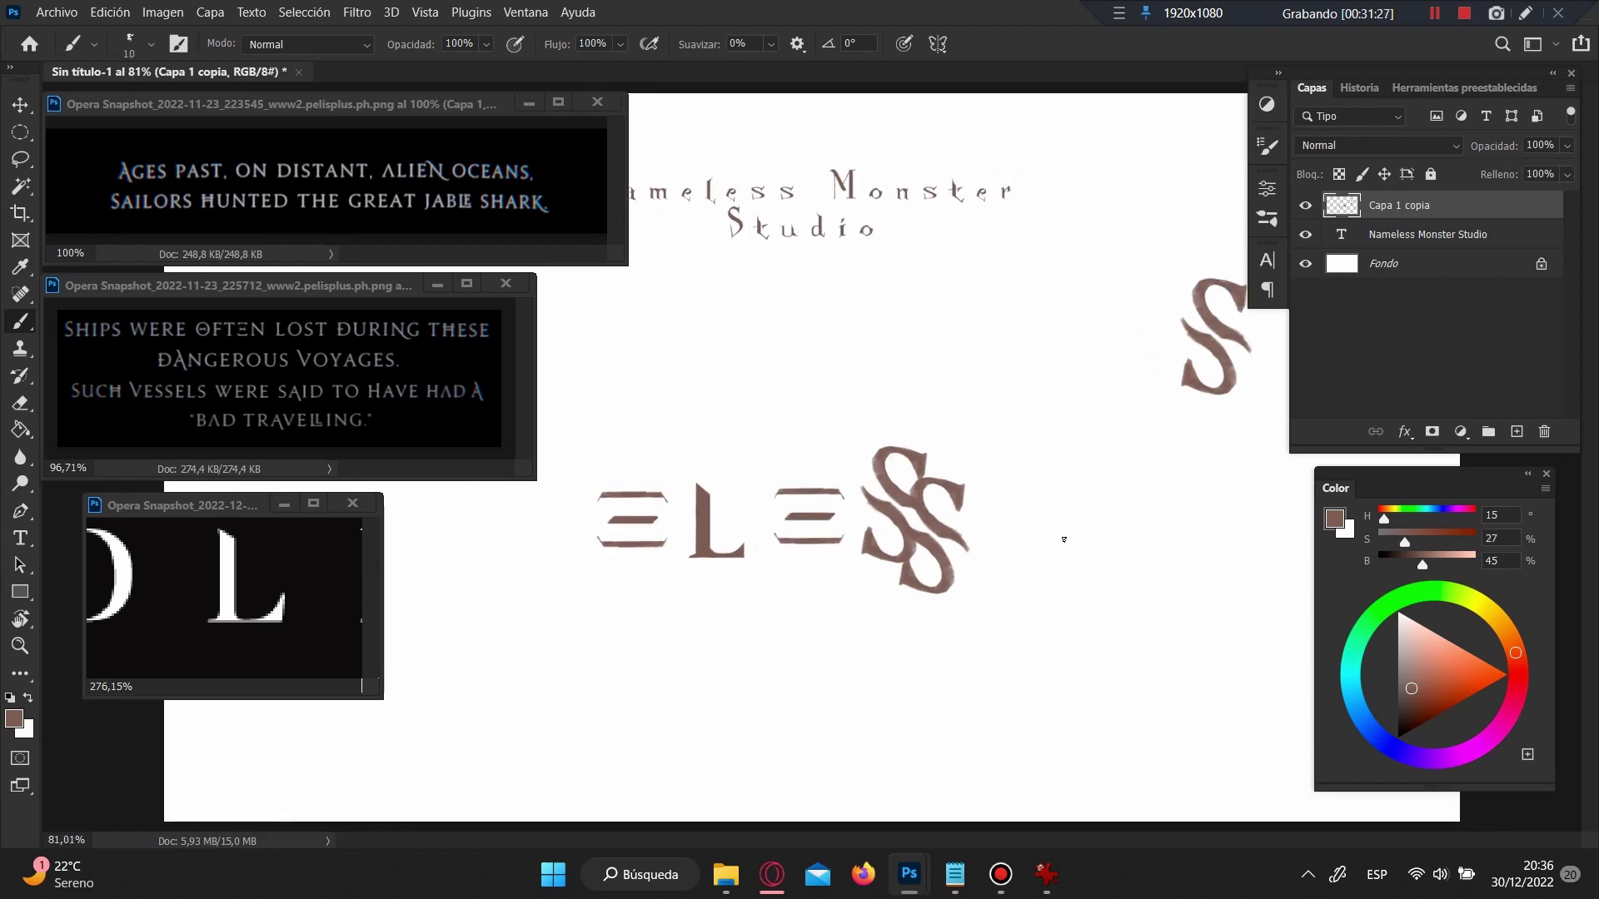
Step: On a new layer, brush an N's stem and diagonal, trimming the diagonal's end
{"action": "left_click_drag", "start_coordinate": [1056, 504], "coordinate": [1051, 582]}
{"action": "key", "text": "ctrl+z"}
{"action": "left_click", "coordinate": [1517, 432]}
{"action": "left_click_drag", "start_coordinate": [795, 629], "coordinate": [802, 726]}
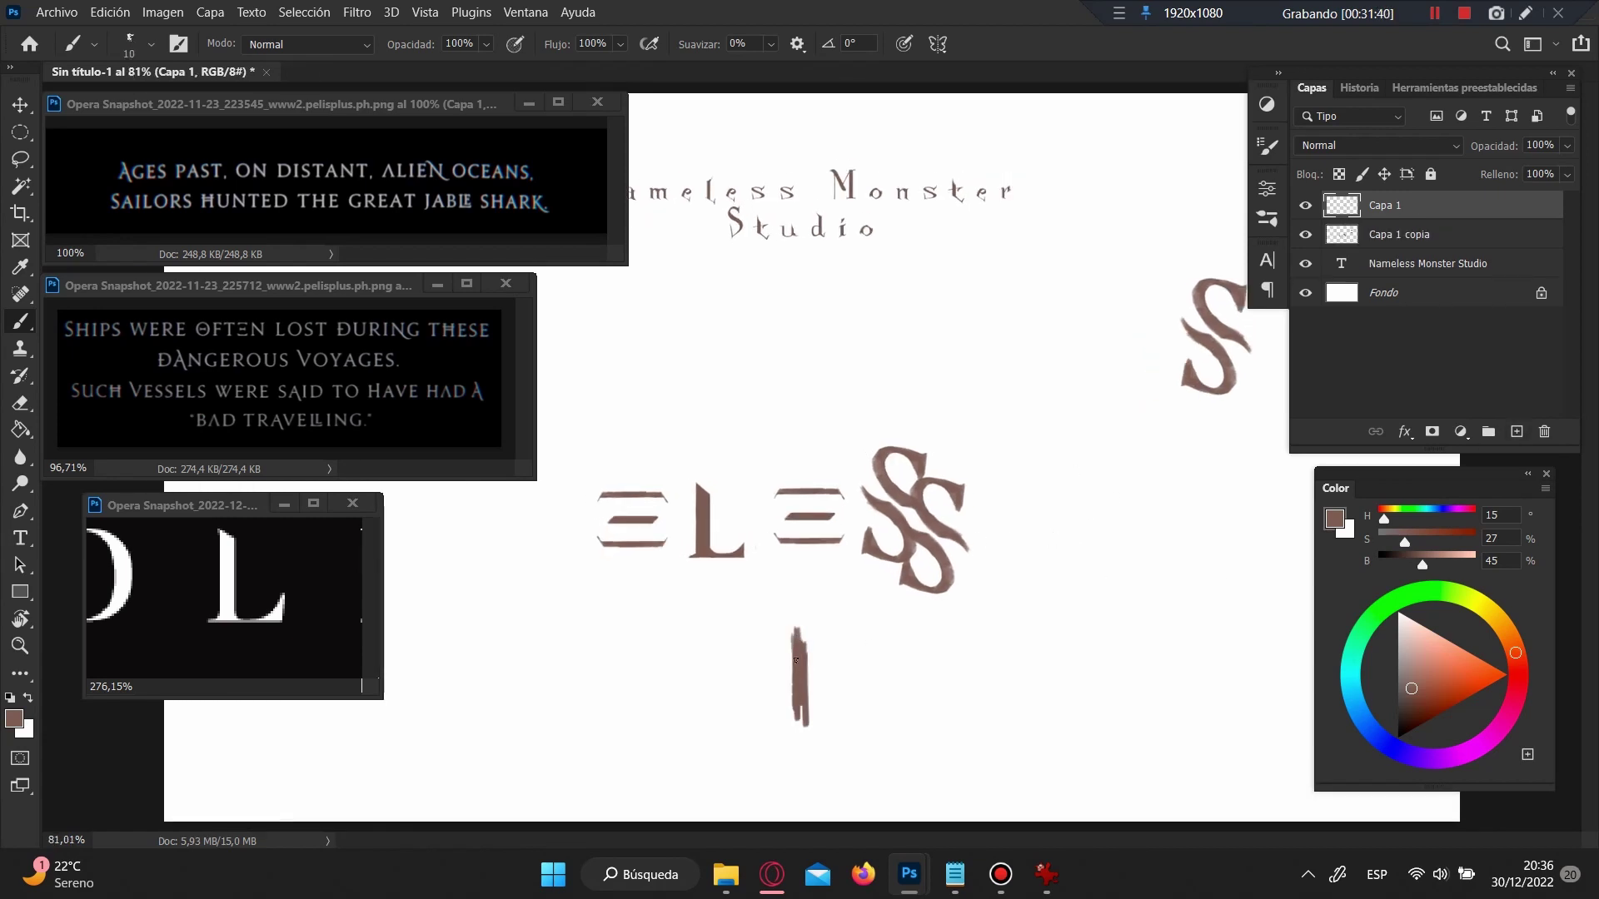
{"action": "mouse_move", "coordinate": [801, 640]}
{"action": "left_mouse_down"}
{"action": "mouse_move", "coordinate": [859, 721]}
{"action": "mouse_move", "coordinate": [792, 598]}
{"action": "left_mouse_up"}
{"action": "key", "text": "e"}
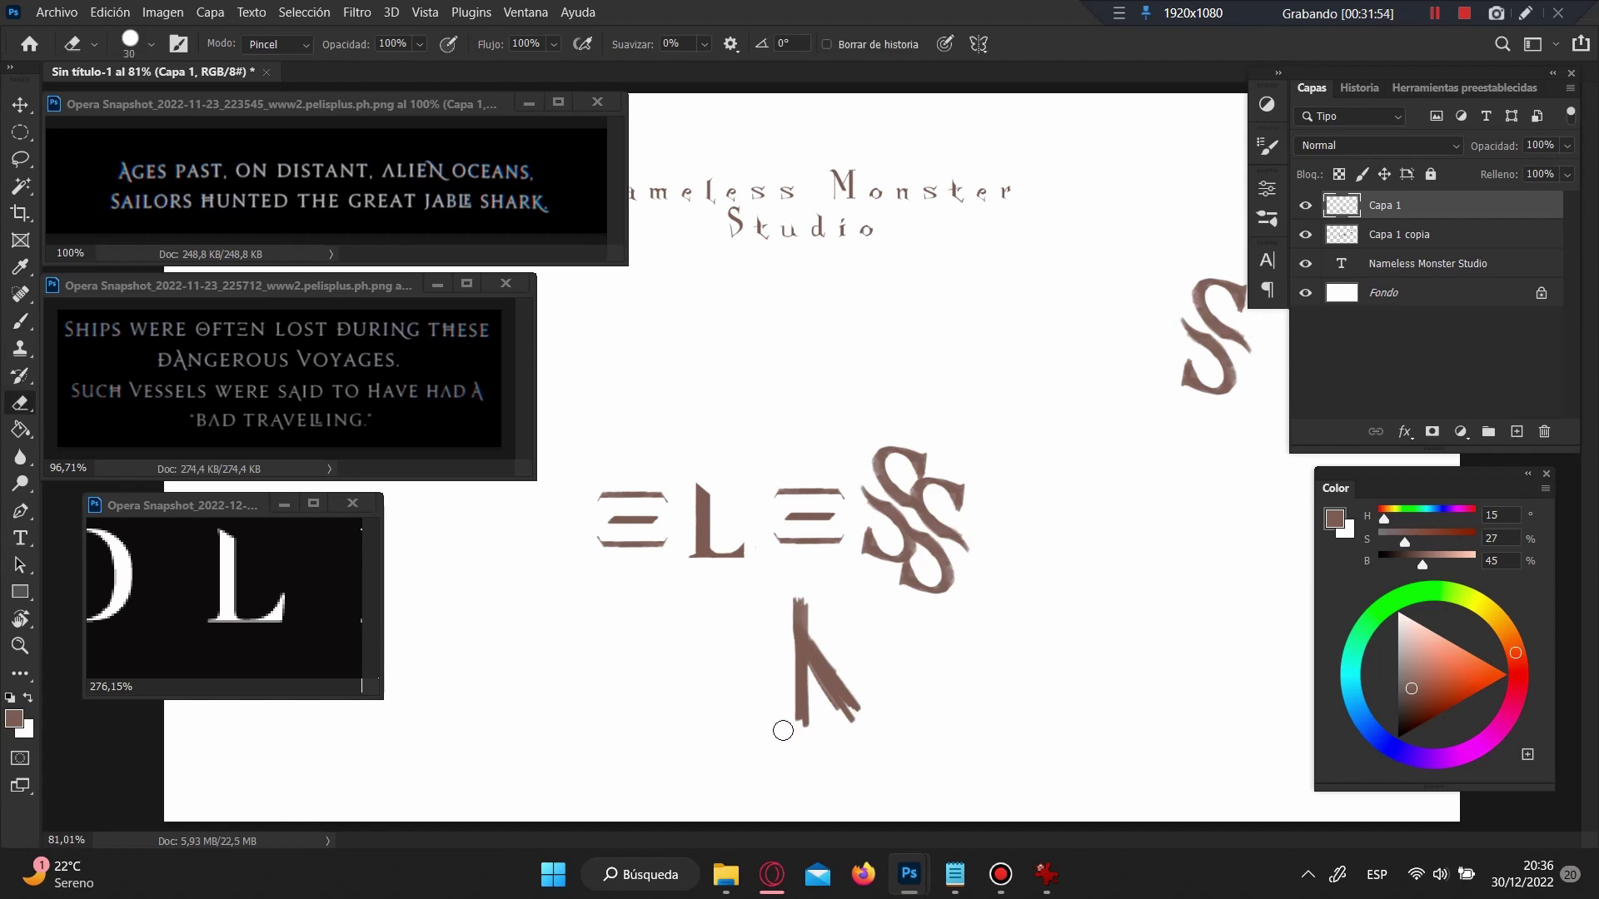
{"action": "left_click_drag", "start_coordinate": [855, 706], "coordinate": [840, 646]}
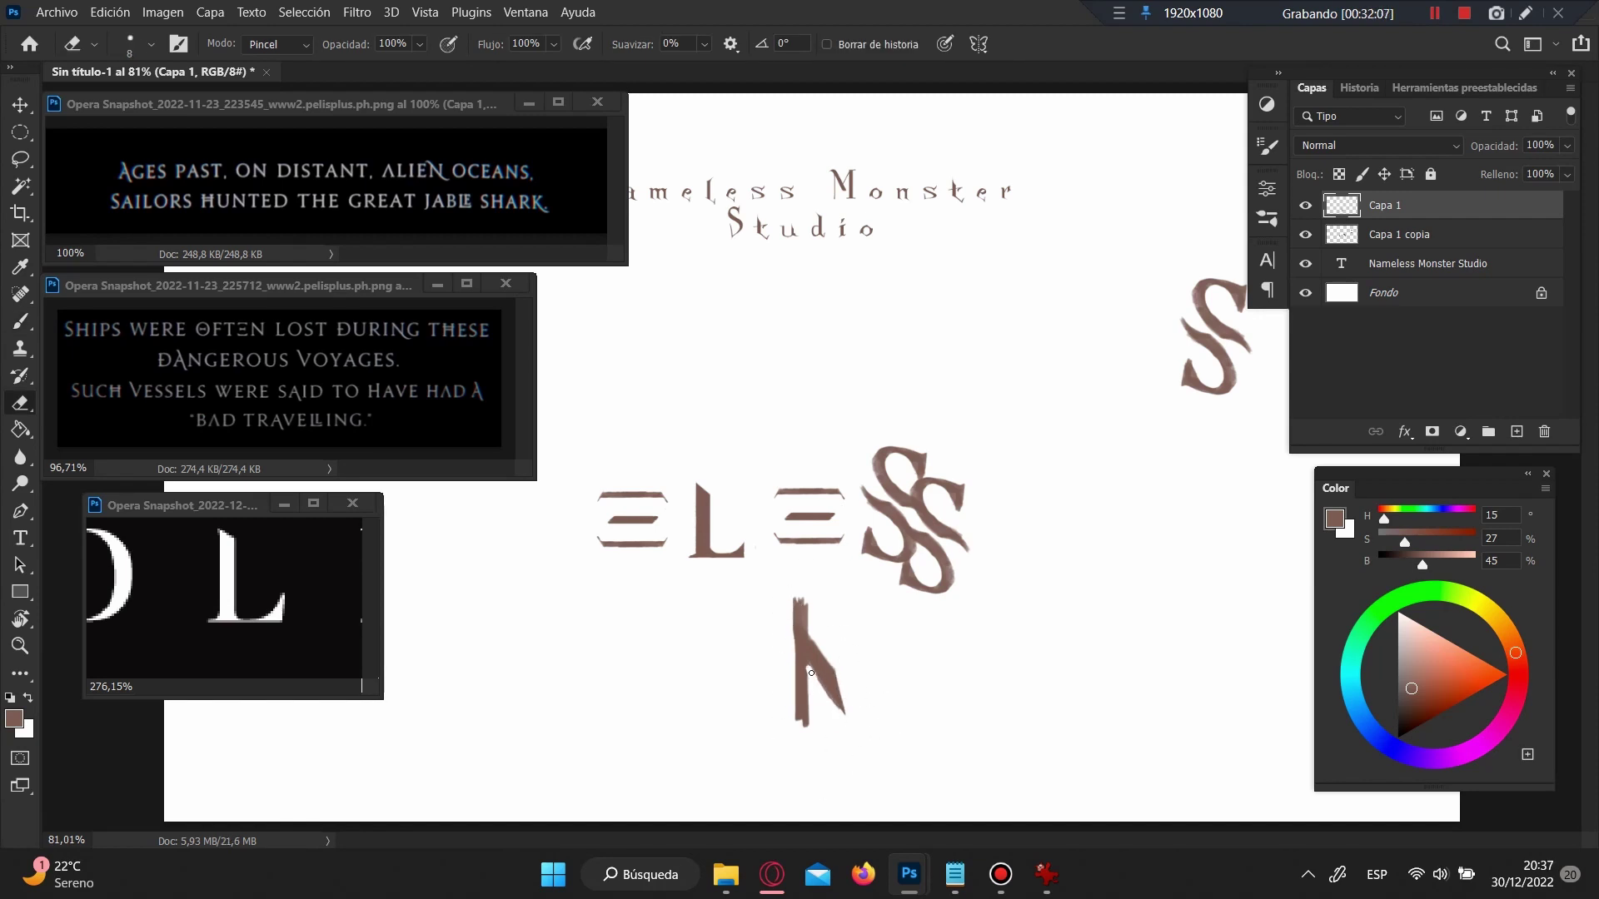
Step: Duplicate and rotate the strokes with Ctrl+Alt+T to form the N's right side
{"action": "left_click_drag", "start_coordinate": [782, 633], "coordinate": [778, 621]}
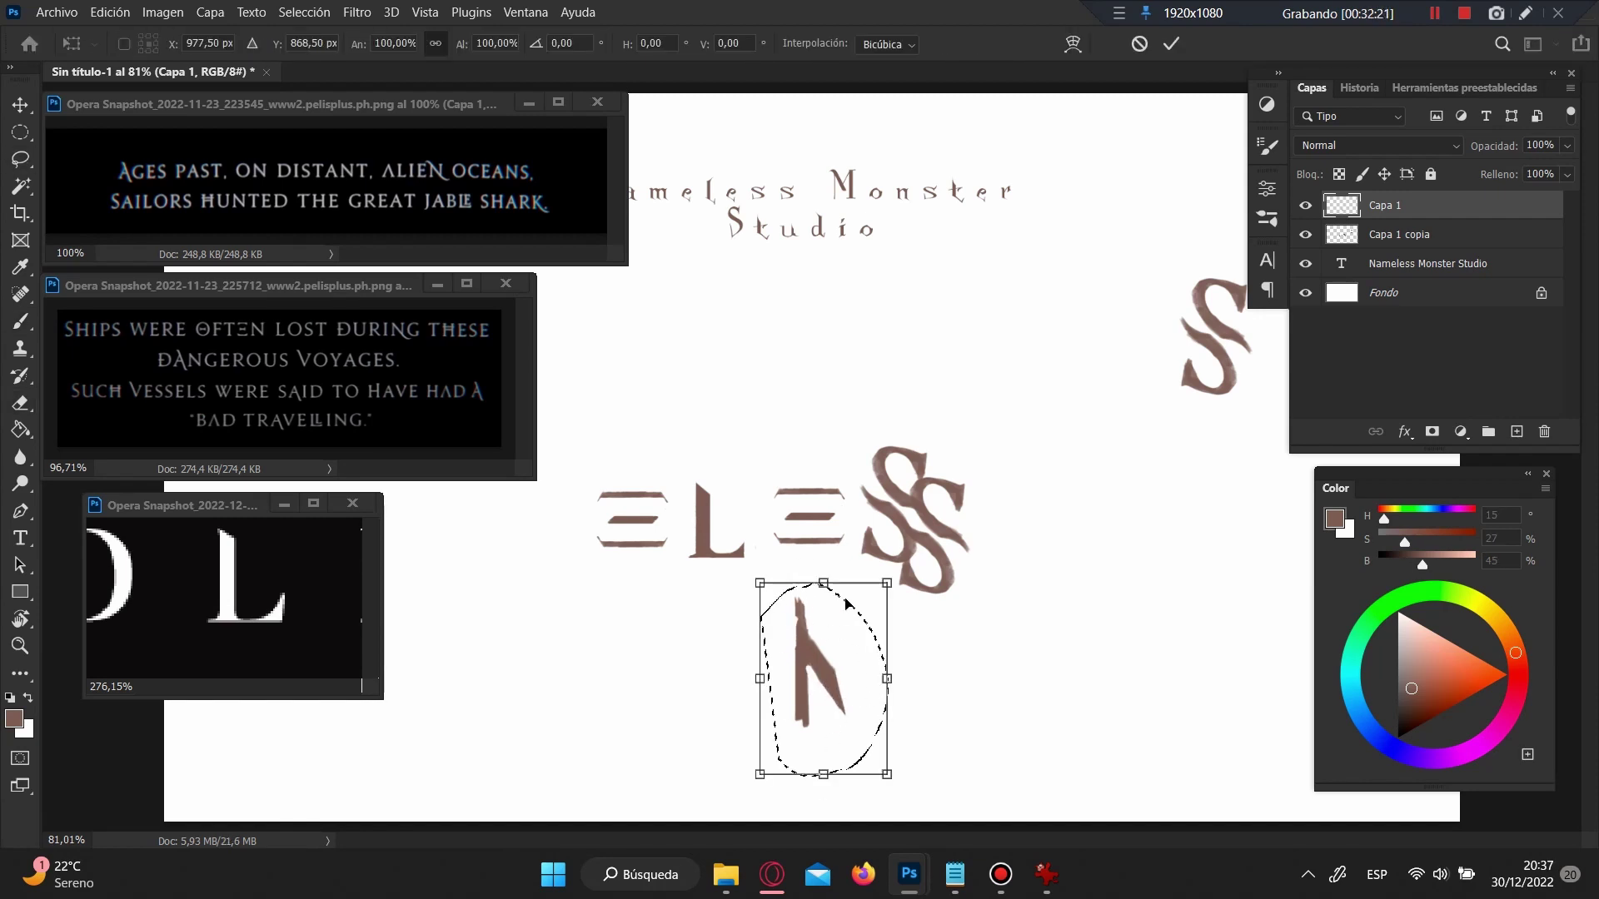
{"action": "key", "text": "ctrl+alt+t"}
{"action": "mouse_move", "coordinate": [837, 676]}
{"action": "left_mouse_down"}
{"action": "mouse_move", "coordinate": [855, 687]}
{"action": "mouse_move", "coordinate": [862, 674]}
{"action": "left_mouse_up"}
{"action": "key", "text": "Return"}
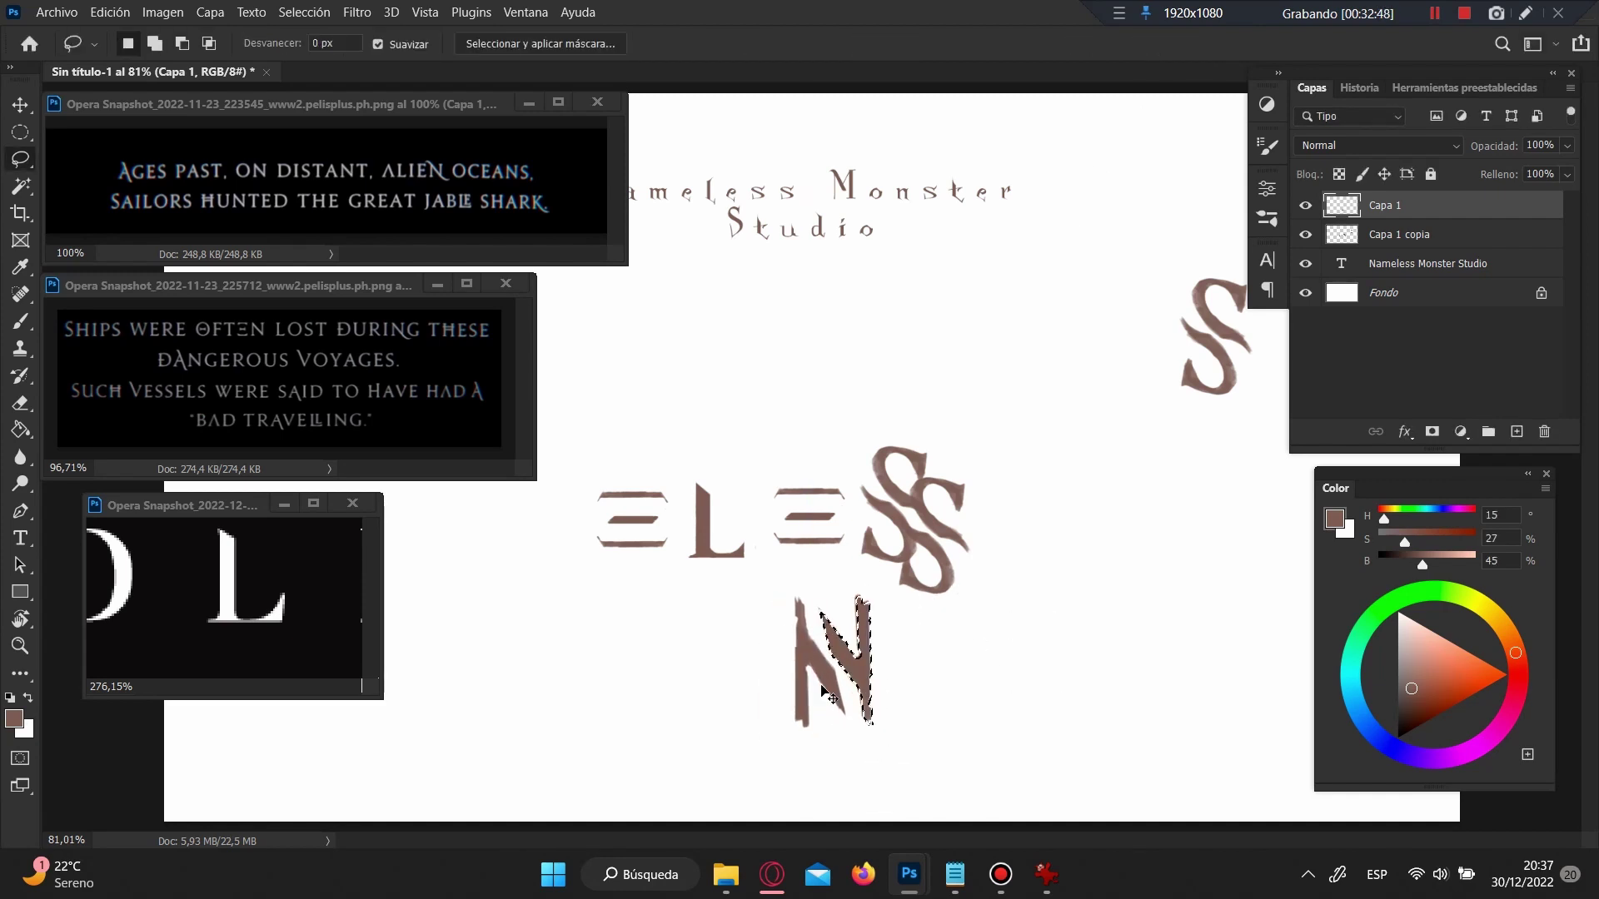
{"action": "left_click_drag", "start_coordinate": [850, 595], "coordinate": [874, 688]}
{"action": "key", "text": "ctrl+d"}
Step: Thicken the N's left and right strokes with the brown brush
{"action": "scroll", "coordinate": [832, 636], "scroll_direction": "up", "scroll_amount": 5}
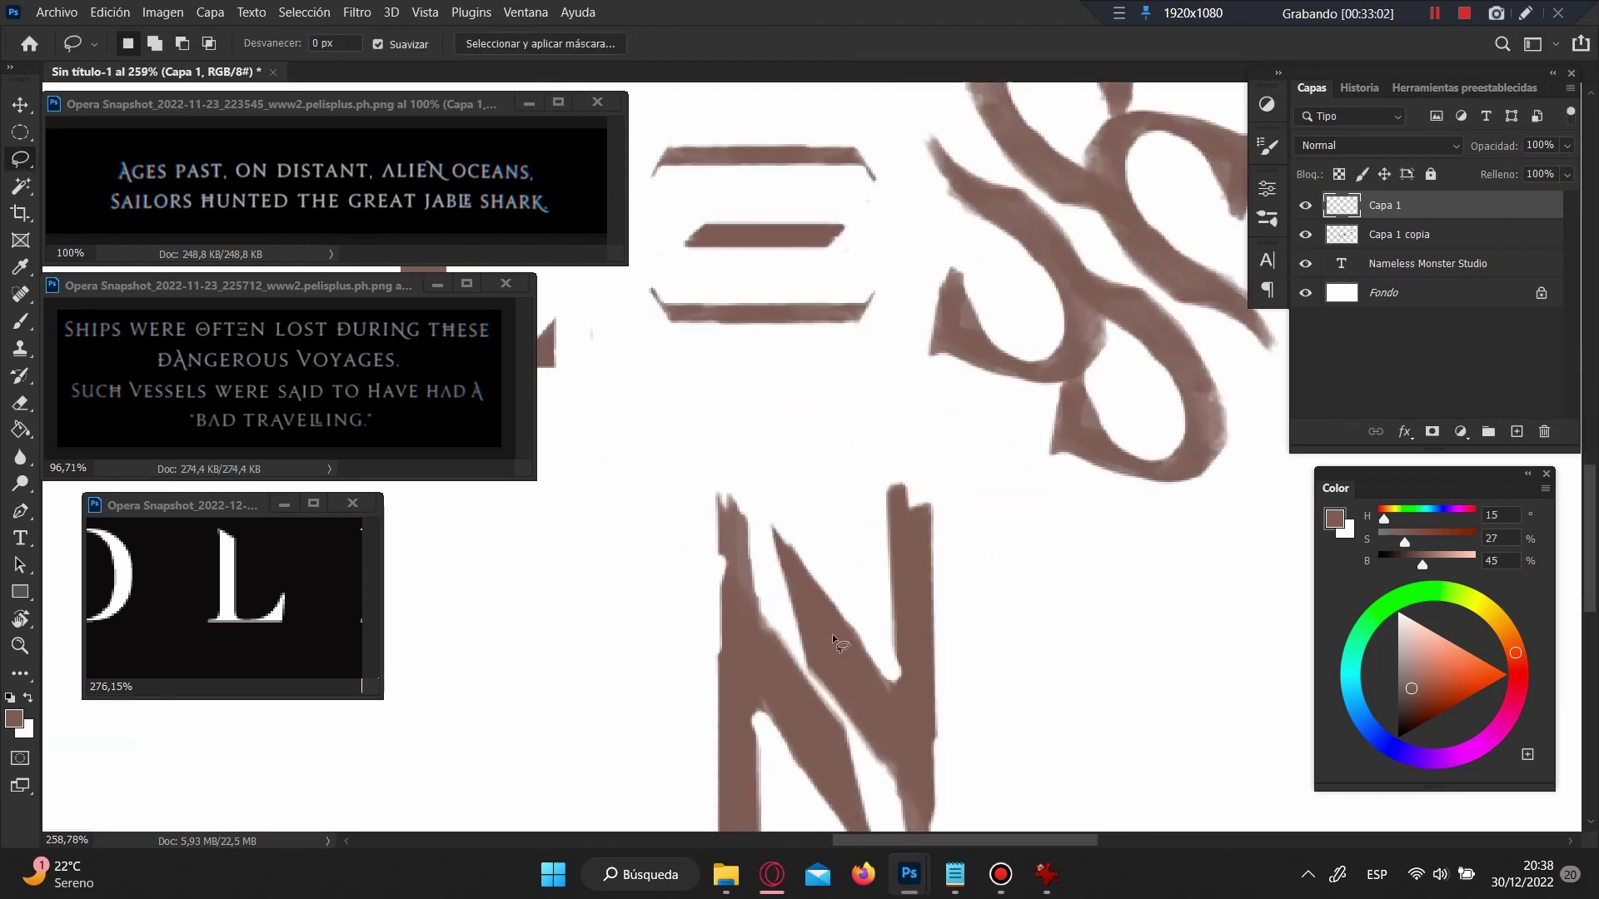
{"action": "scroll", "coordinate": [832, 643], "scroll_direction": "down", "scroll_amount": 5}
{"action": "scroll", "coordinate": [831, 643], "scroll_direction": "up", "scroll_amount": 2}
{"action": "key", "text": "b"}
{"action": "left_click_drag", "start_coordinate": [776, 677], "coordinate": [771, 725]}
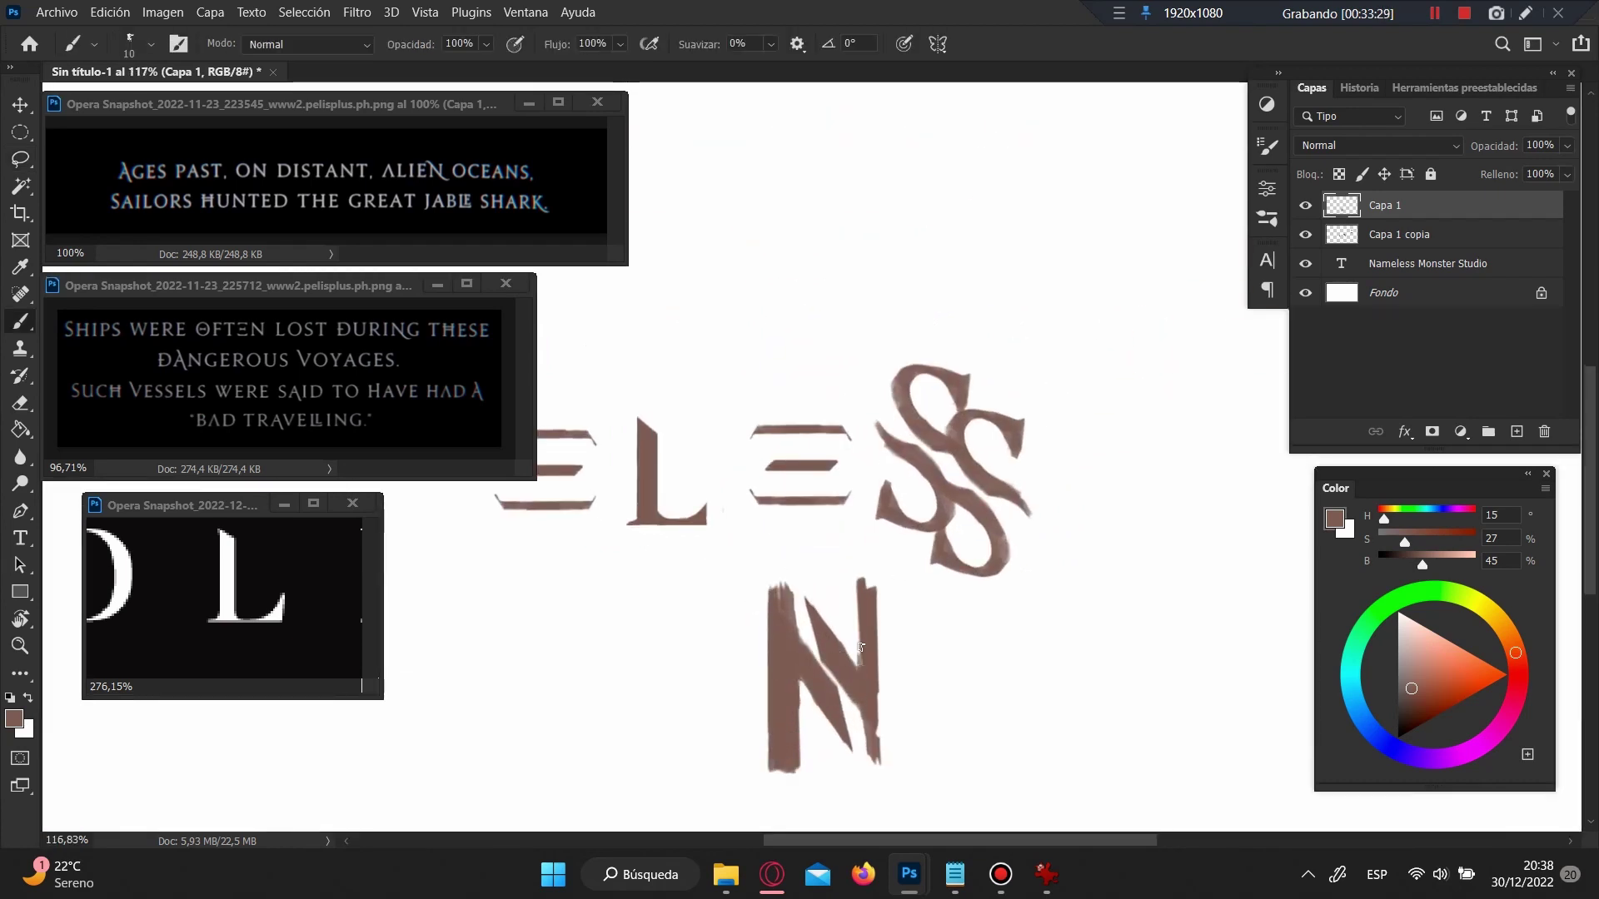
{"action": "left_click_drag", "start_coordinate": [860, 647], "coordinate": [877, 739]}
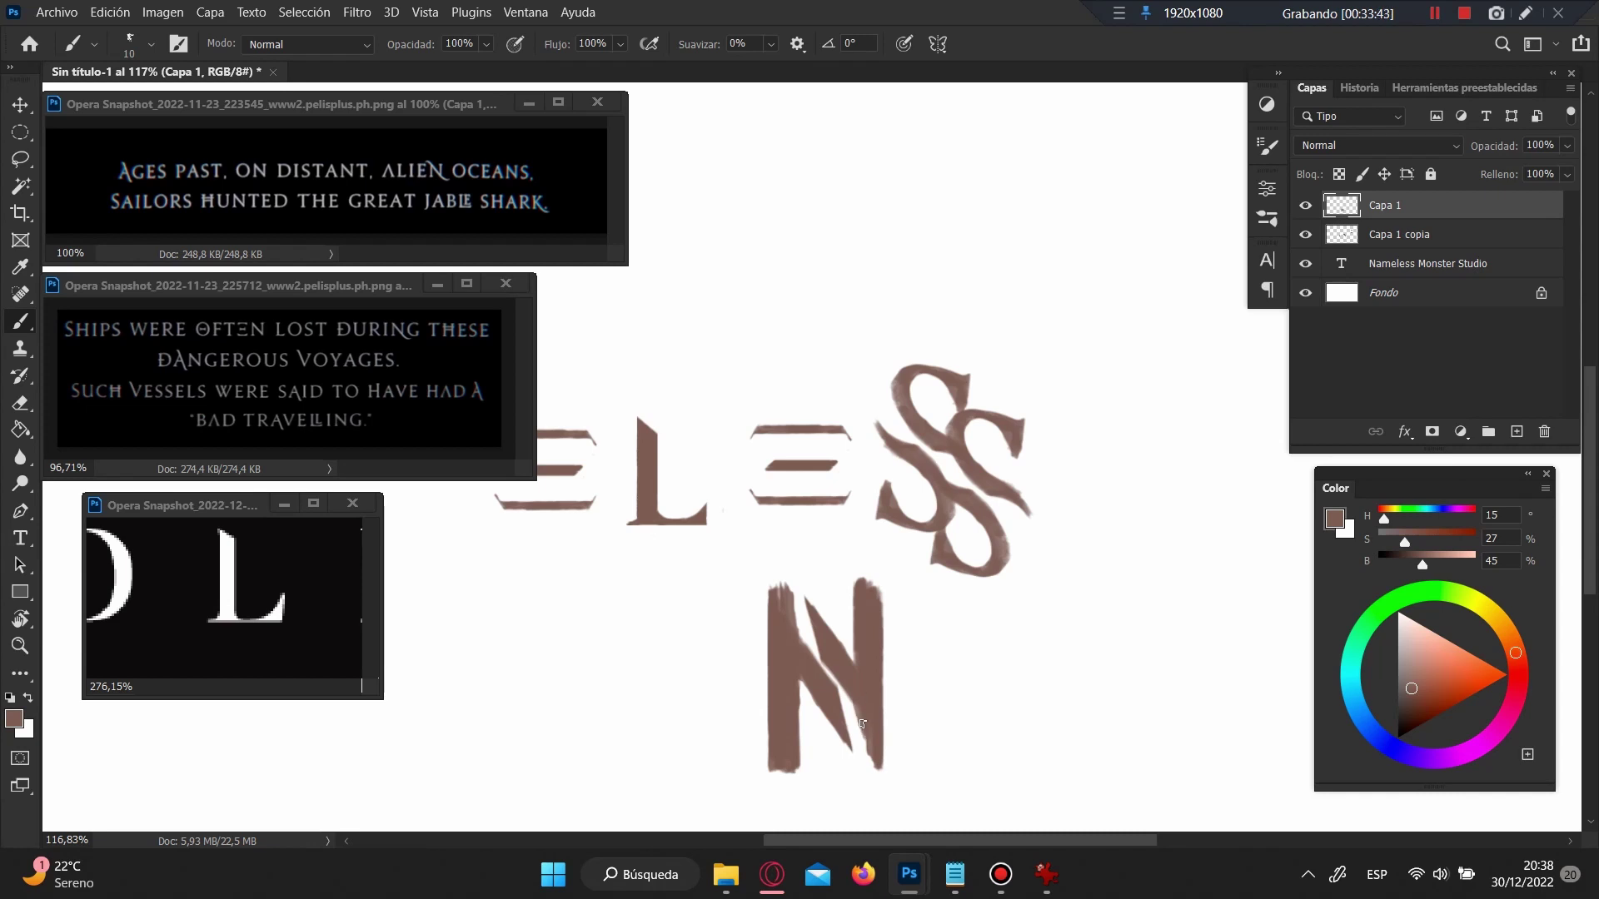
Step: Erase a thin slit along the N's diagonal and trim its edge
{"action": "key", "text": "e"}
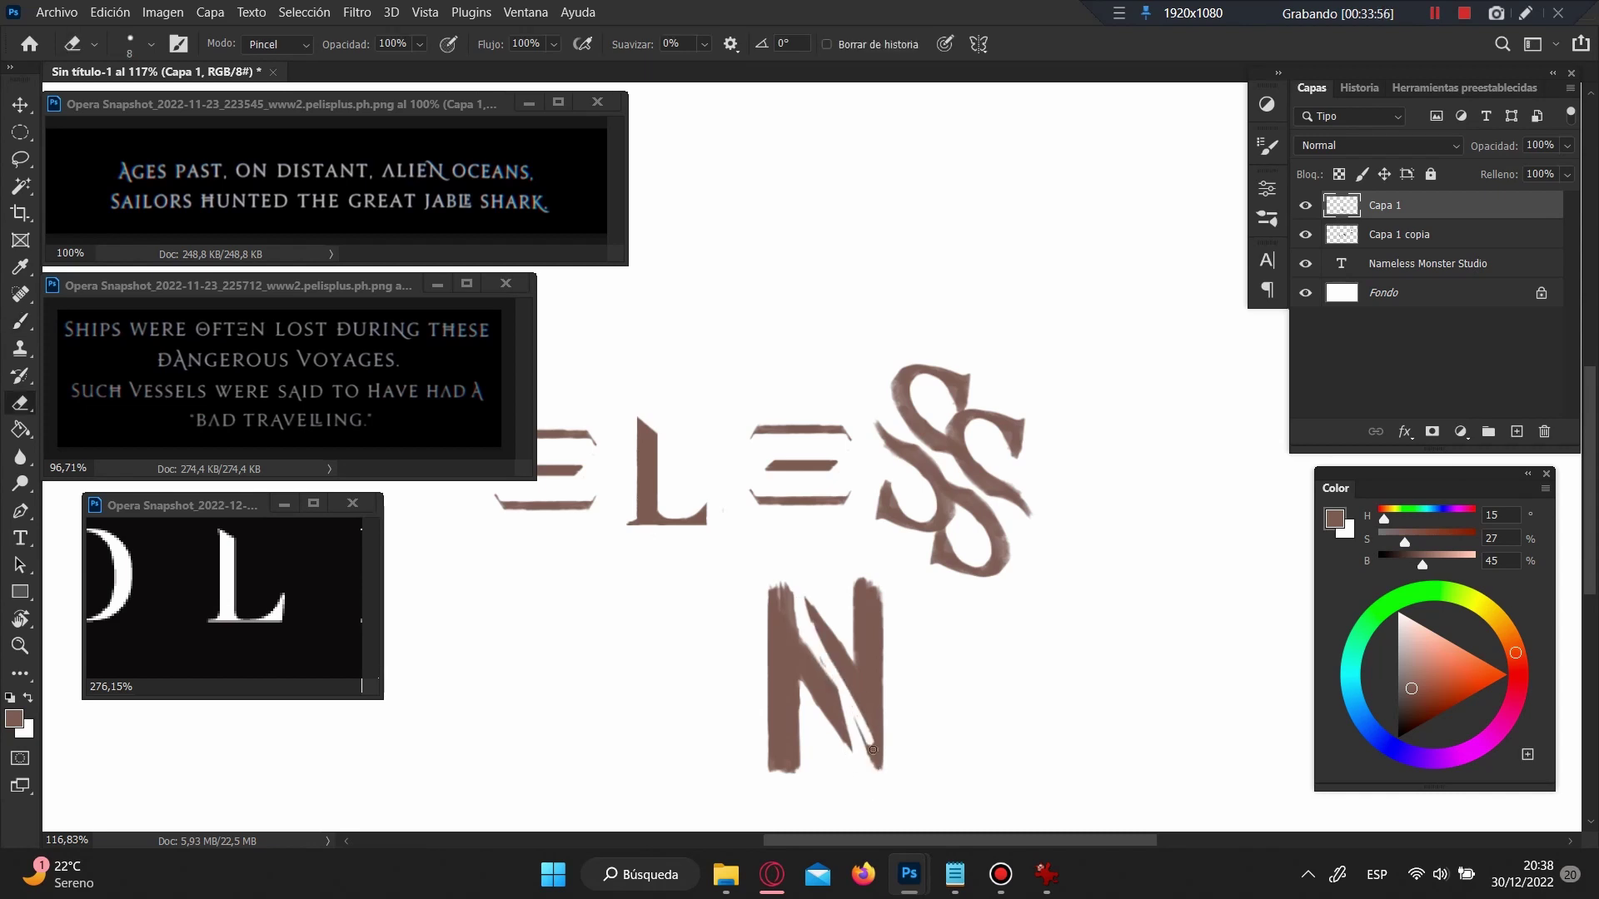
{"action": "left_click_drag", "start_coordinate": [800, 615], "coordinate": [848, 735]}
{"action": "left_click_drag", "start_coordinate": [818, 664], "coordinate": [841, 724]}
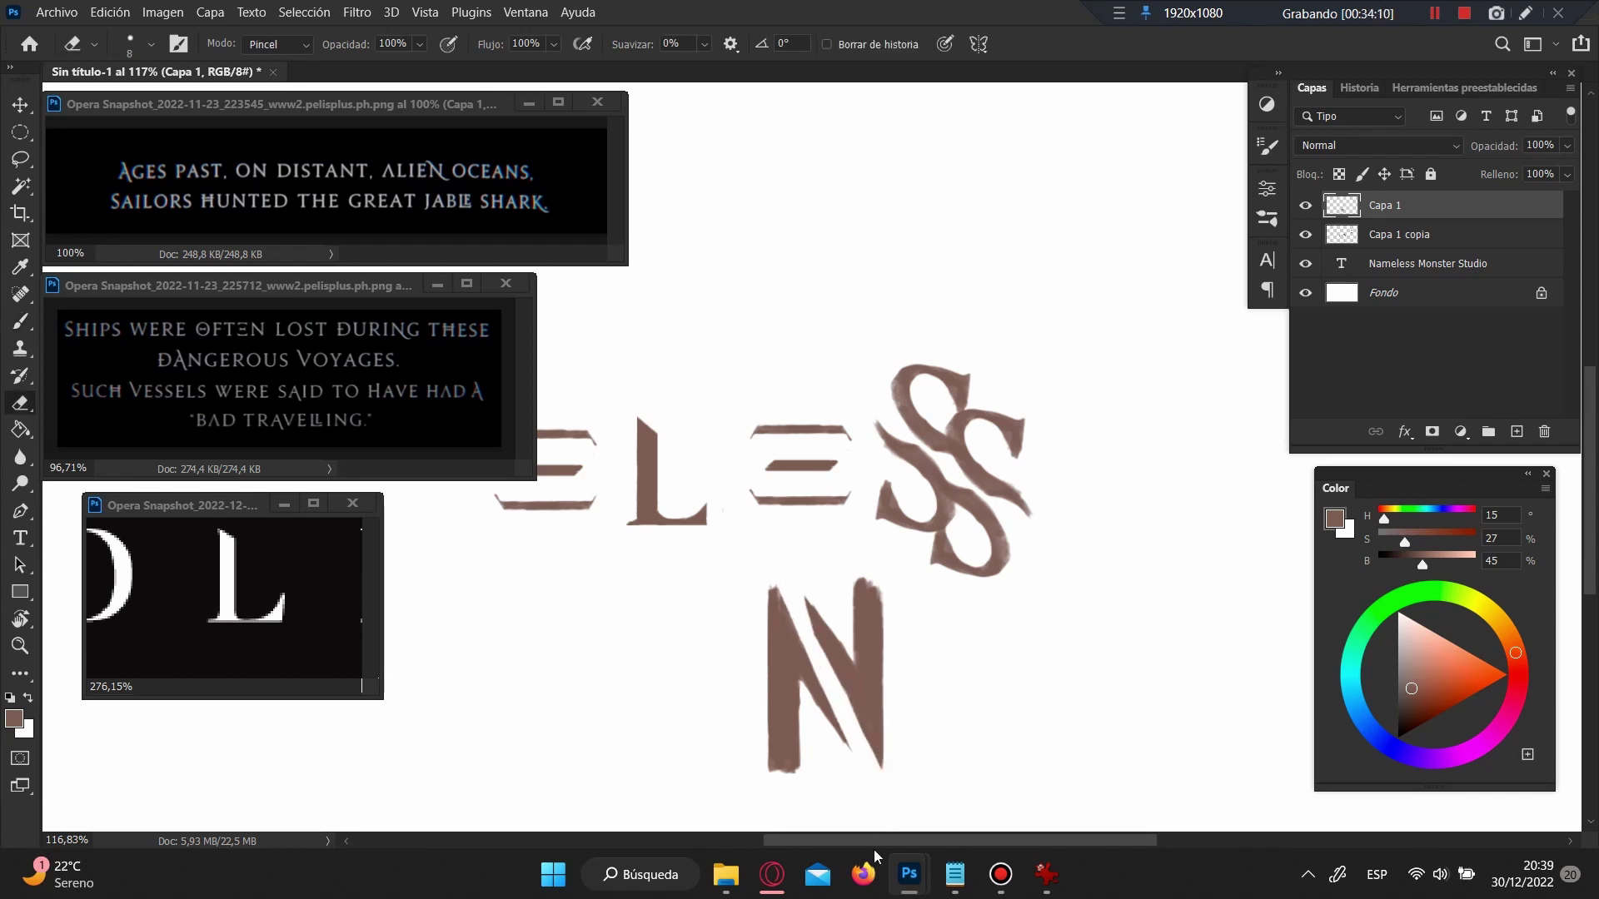
{"action": "scroll", "coordinate": [799, 667], "scroll_direction": "down", "scroll_amount": 5}
{"action": "scroll", "coordinate": [799, 666], "scroll_direction": "up", "scroll_amount": 5}
Step: Trim the N's left and right stem edges with the eraser
{"action": "left_click_drag", "start_coordinate": [780, 533], "coordinate": [782, 735]}
{"action": "key", "text": "ctrl+z"}
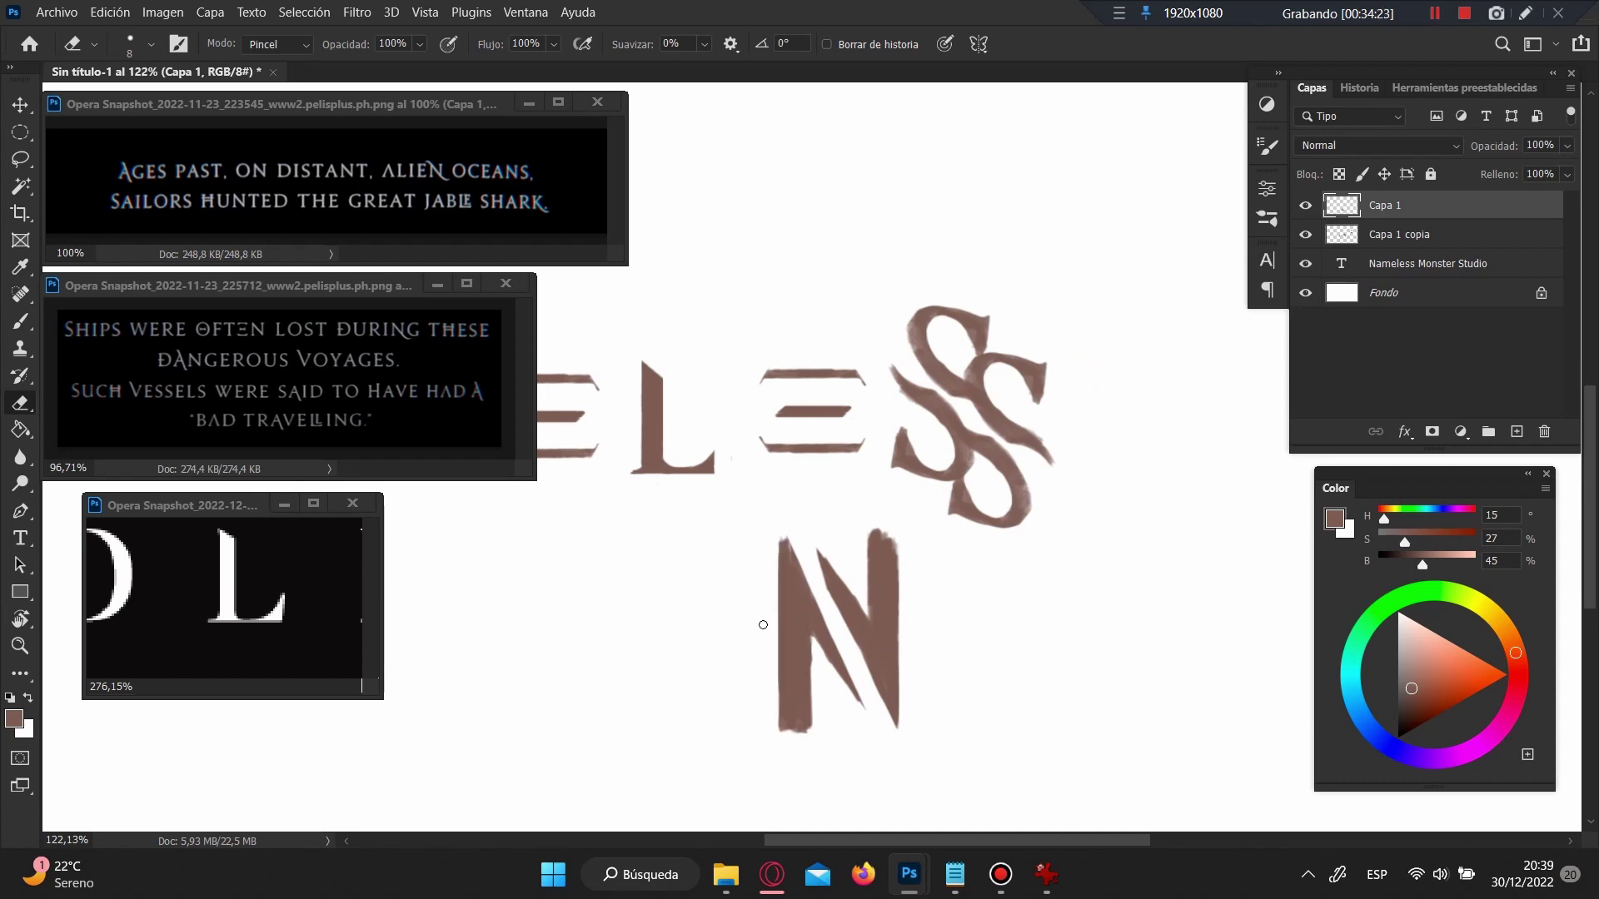
{"action": "left_click_drag", "start_coordinate": [776, 542], "coordinate": [782, 736]}
{"action": "left_click_drag", "start_coordinate": [896, 537], "coordinate": [896, 720]}
{"action": "scroll", "coordinate": [897, 633], "scroll_direction": "down", "scroll_amount": 4}
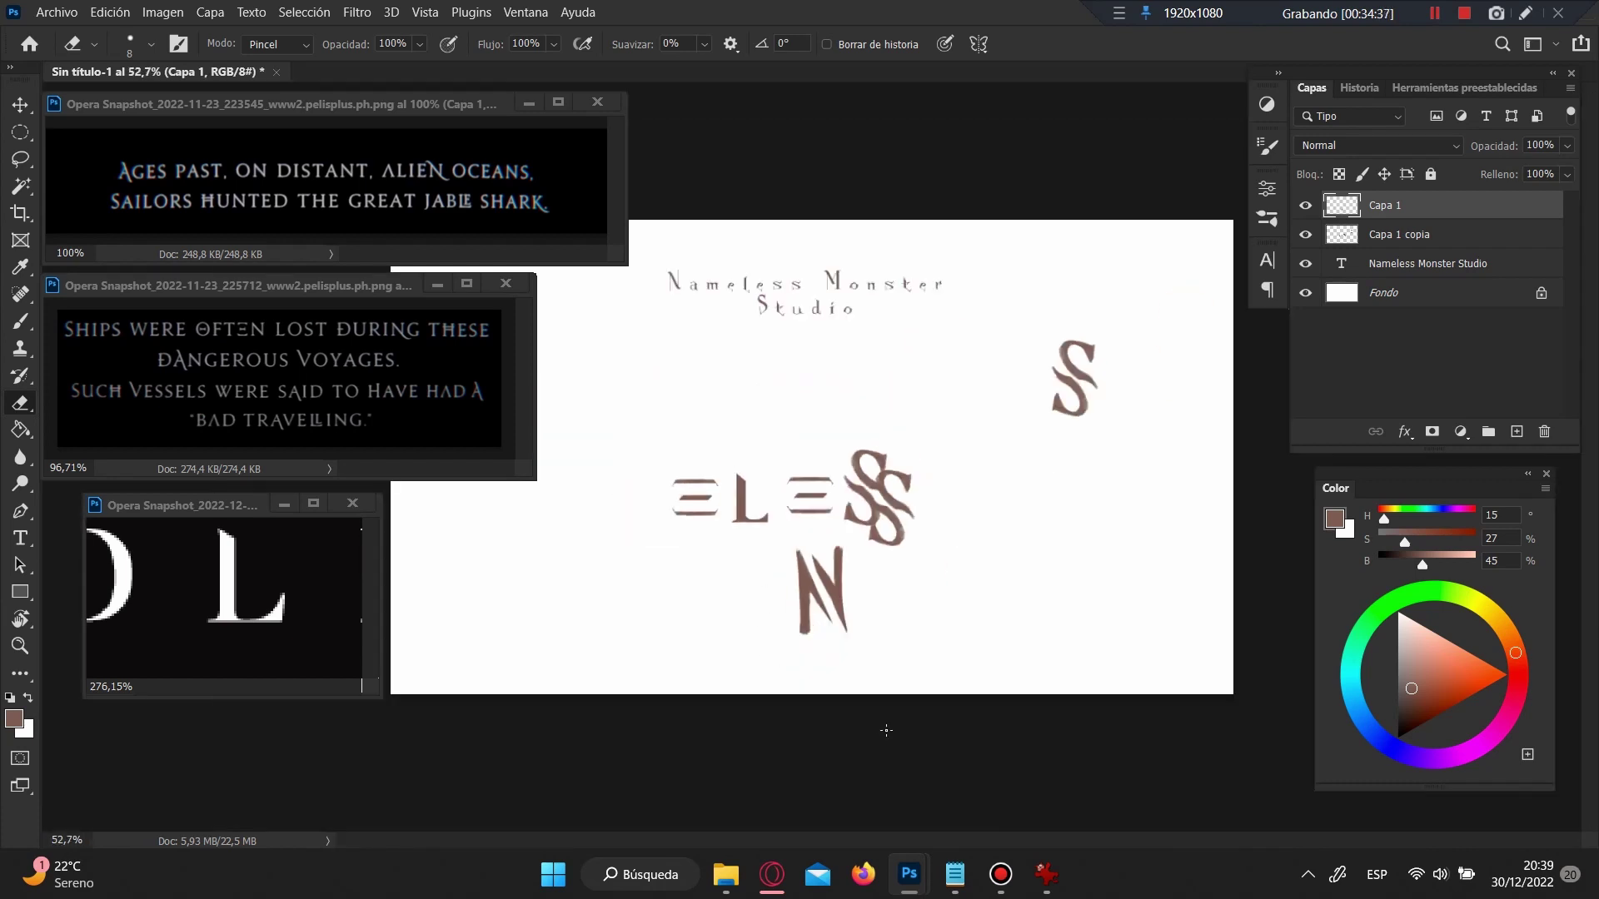
{"action": "scroll", "coordinate": [881, 717], "scroll_direction": "up", "scroll_amount": 6}
{"action": "scroll", "coordinate": [701, 555], "scroll_direction": "down", "scroll_amount": 5}
{"action": "scroll", "coordinate": [752, 653], "scroll_direction": "up", "scroll_amount": 4}
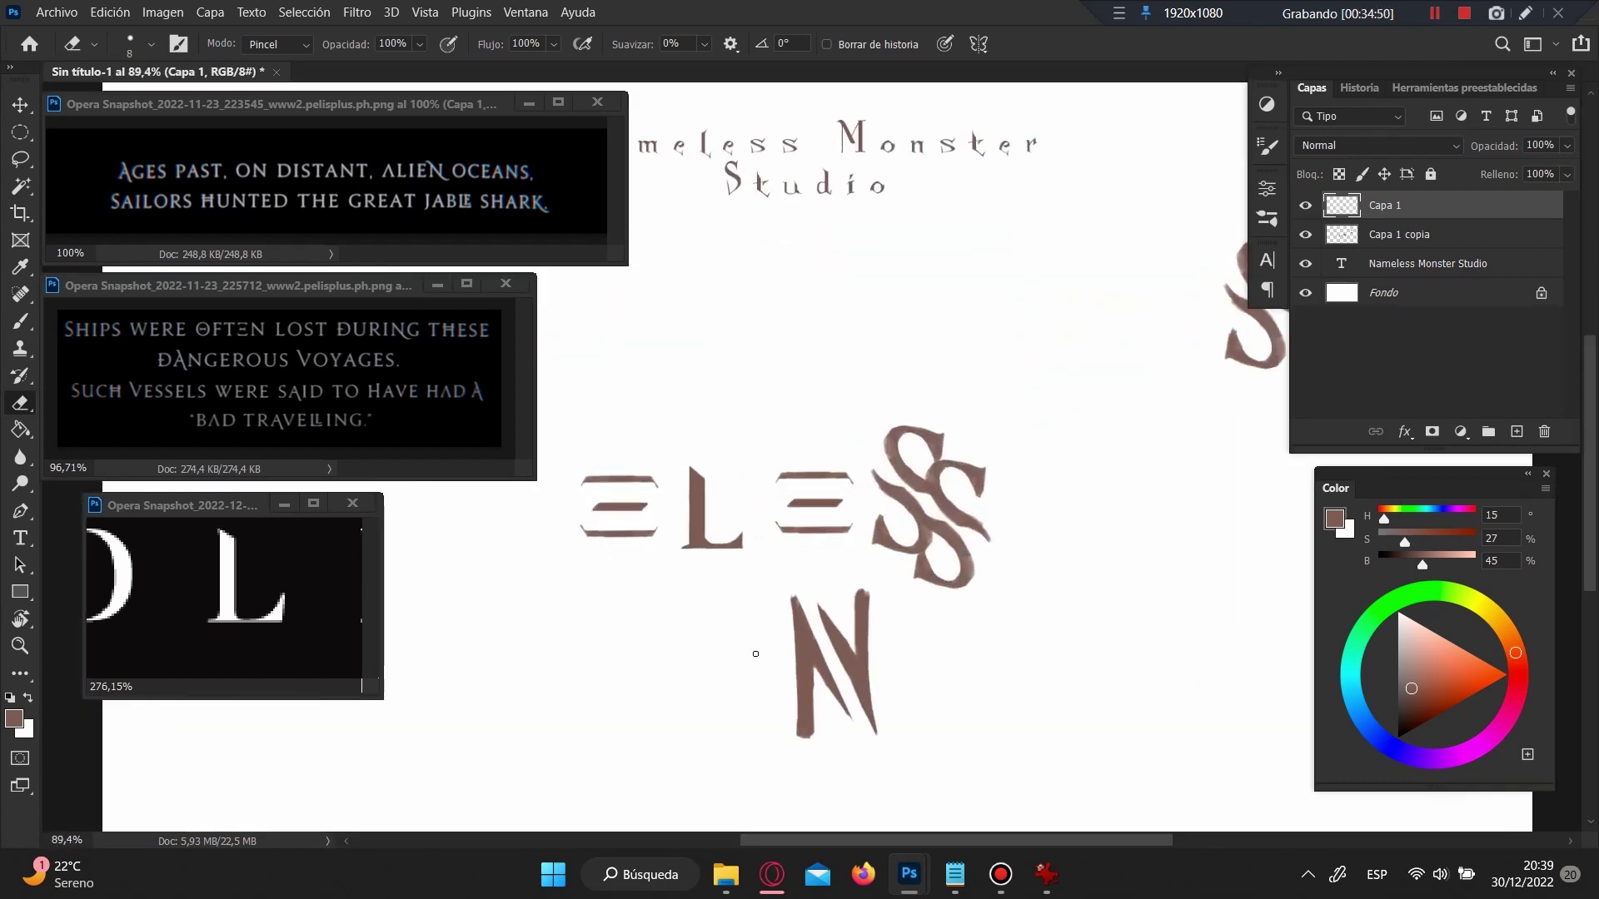
{"action": "left_click_drag", "start_coordinate": [791, 603], "coordinate": [803, 775]}
{"action": "key", "text": "ctrl+z"}
{"action": "left_click_drag", "start_coordinate": [820, 692], "coordinate": [821, 785]}
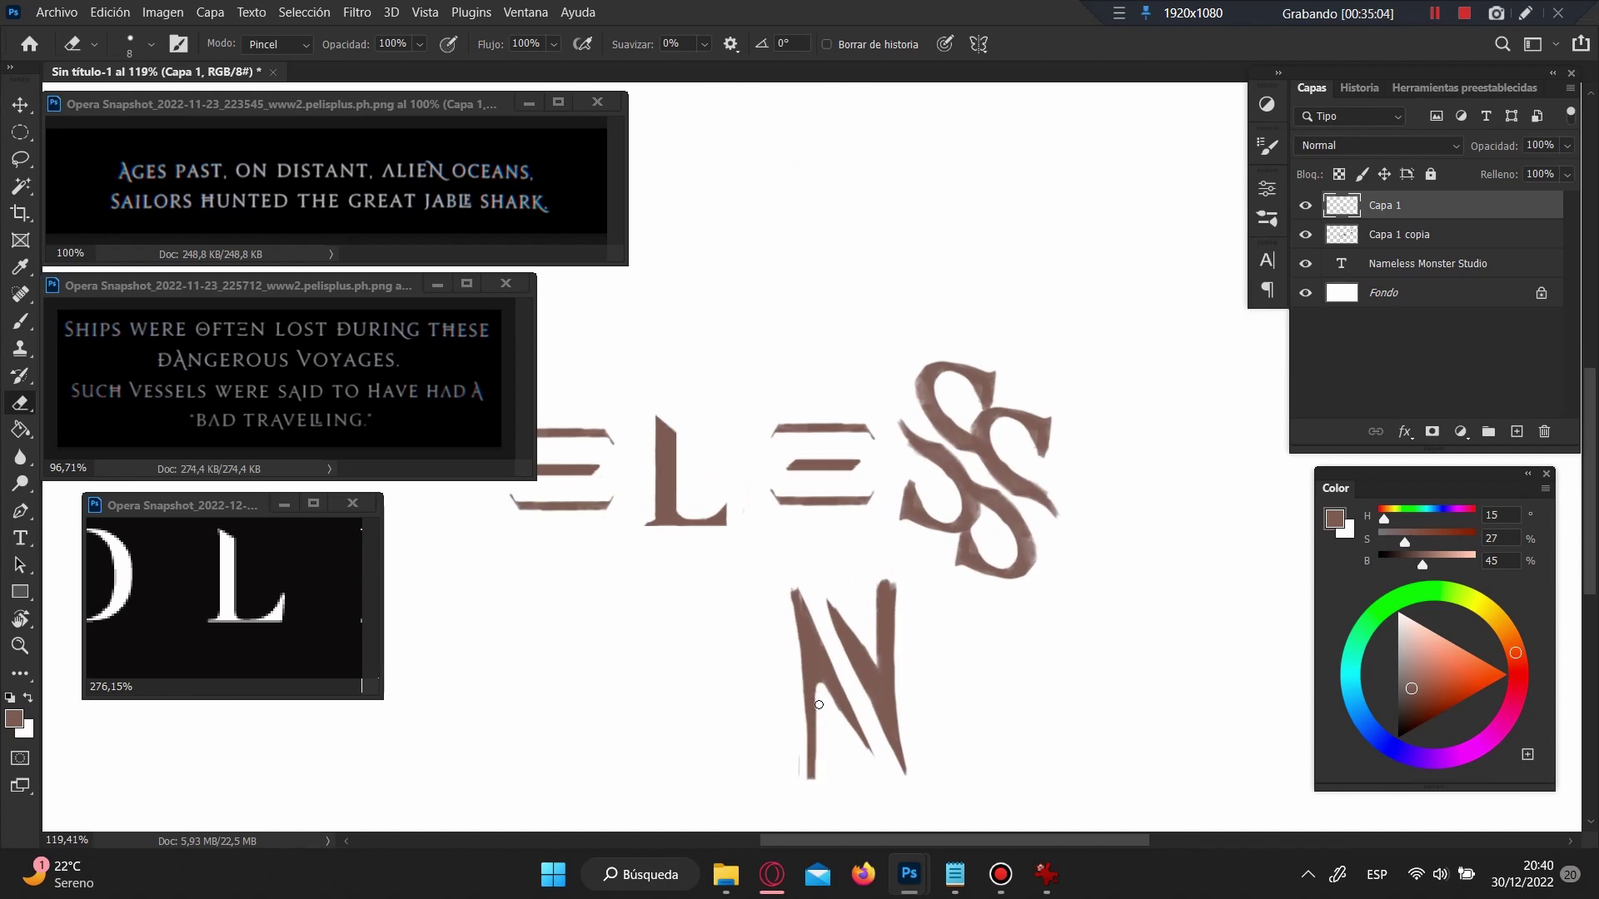
Step: Lasso the whole rough N, delete it, and deselect
{"action": "key", "text": "l"}
{"action": "left_click_drag", "start_coordinate": [761, 595], "coordinate": [791, 750]}
{"action": "key", "text": "Delete"}
{"action": "key", "text": "ctrl+d"}
Step: Brush a new N's left stem, diagonal and right stem, redrawing them darker and fuller
{"action": "key", "text": "b"}
{"action": "left_click_drag", "start_coordinate": [687, 618], "coordinate": [687, 719]}
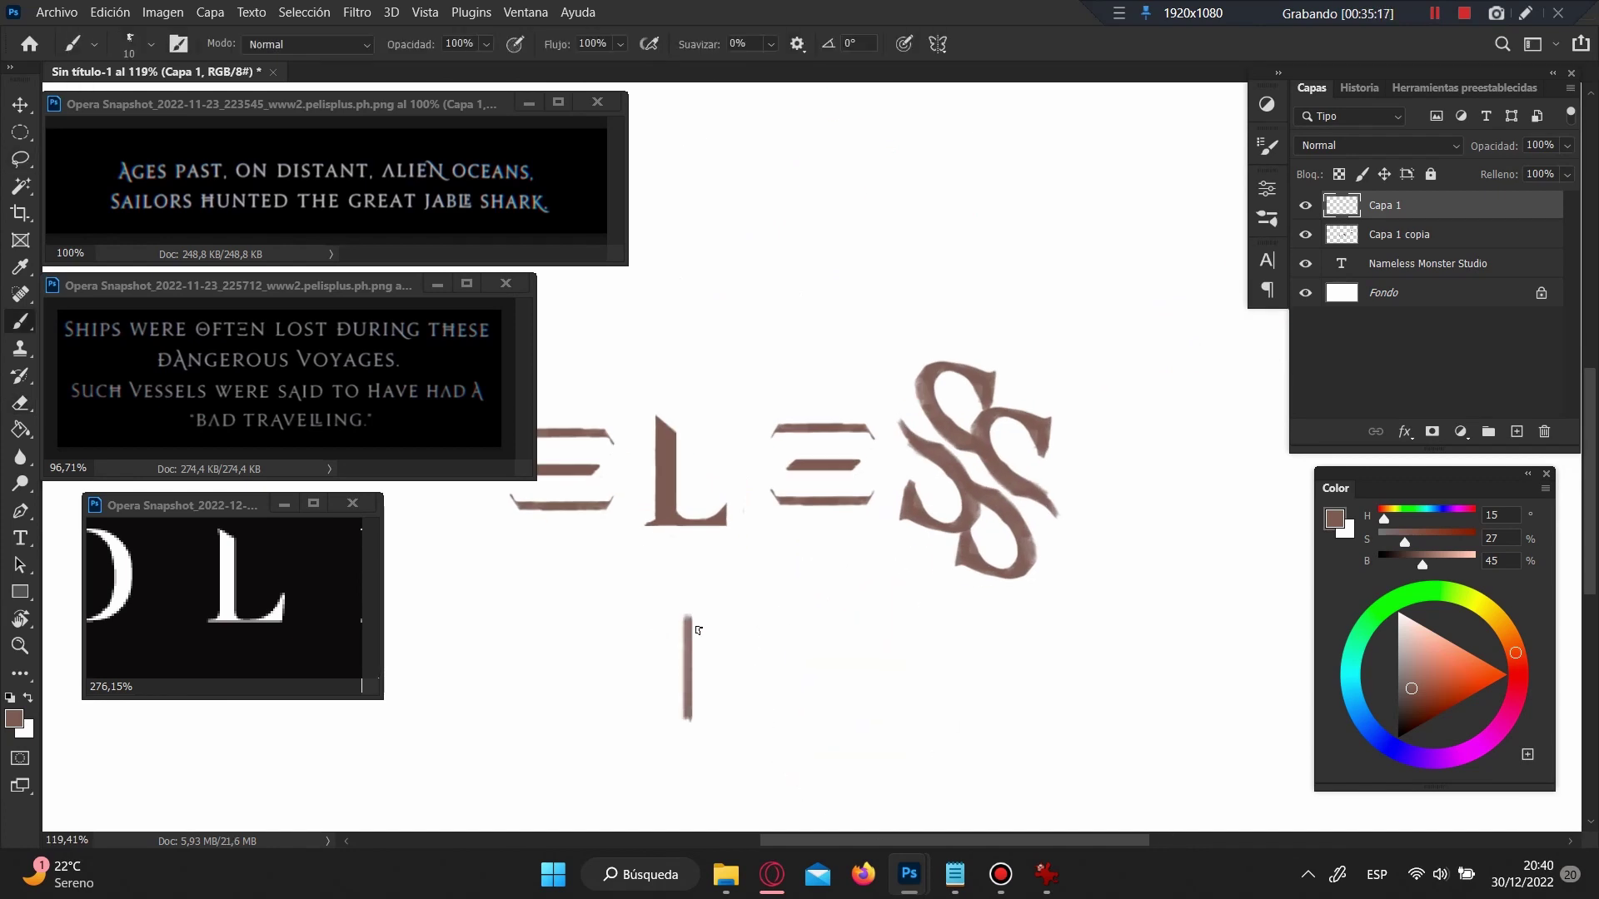
{"action": "left_click_drag", "start_coordinate": [689, 618], "coordinate": [746, 714]}
{"action": "left_click_drag", "start_coordinate": [744, 606], "coordinate": [746, 723]}
{"action": "key", "text": "ctrl+z"}
{"action": "left_click_drag", "start_coordinate": [743, 604], "coordinate": [747, 720]}
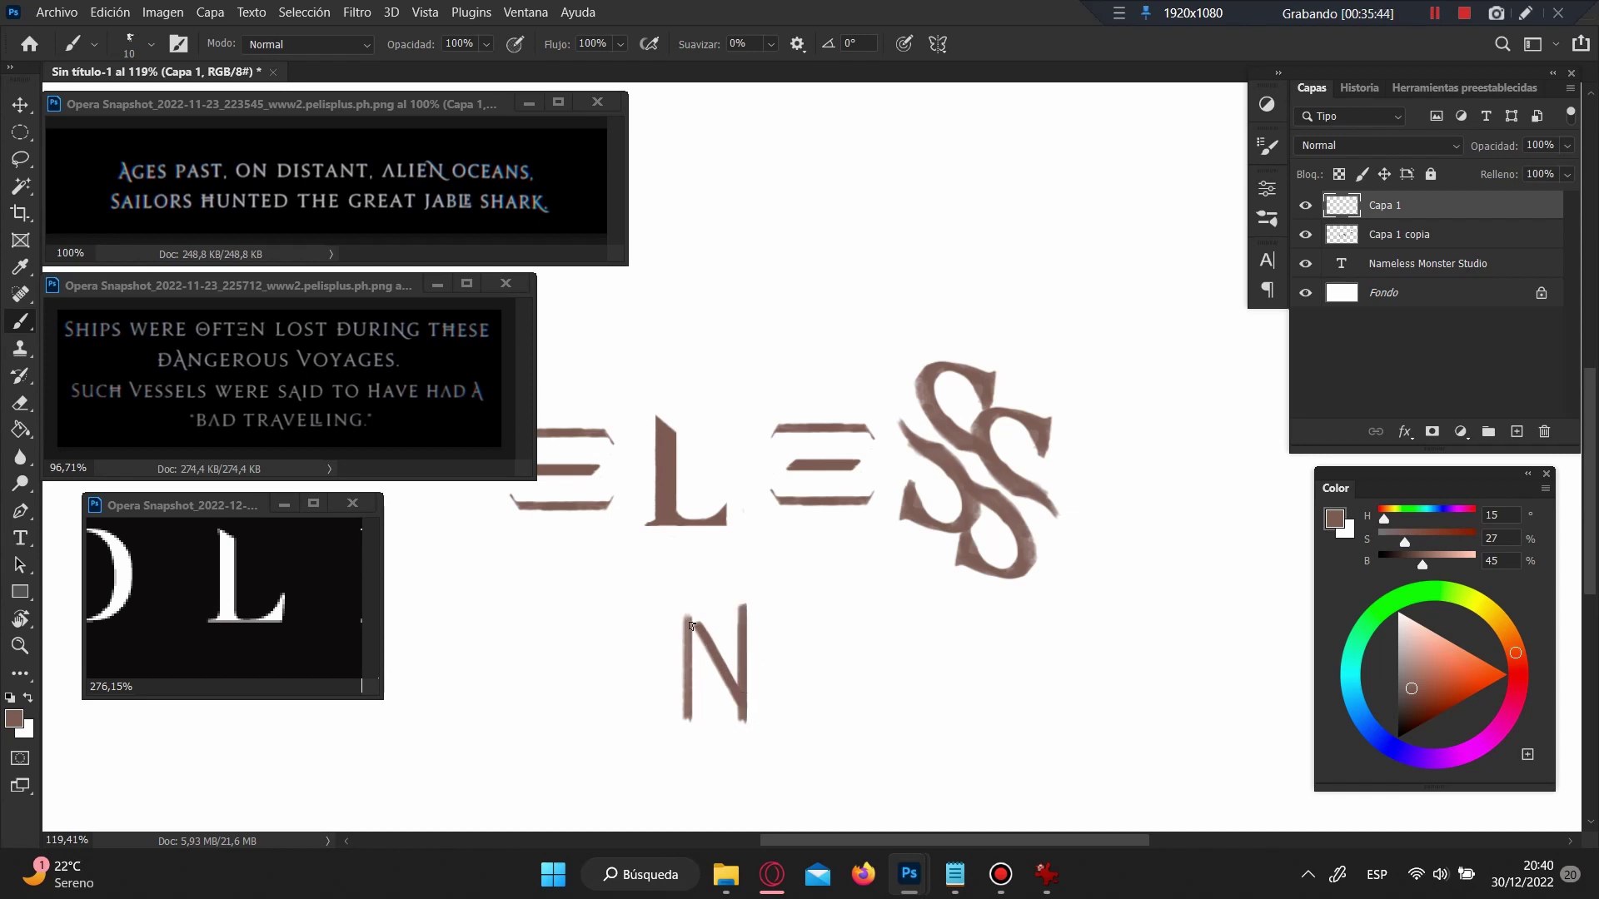
{"action": "left_click_drag", "start_coordinate": [691, 625], "coordinate": [690, 722]}
{"action": "left_click_drag", "start_coordinate": [689, 621], "coordinate": [744, 721]}
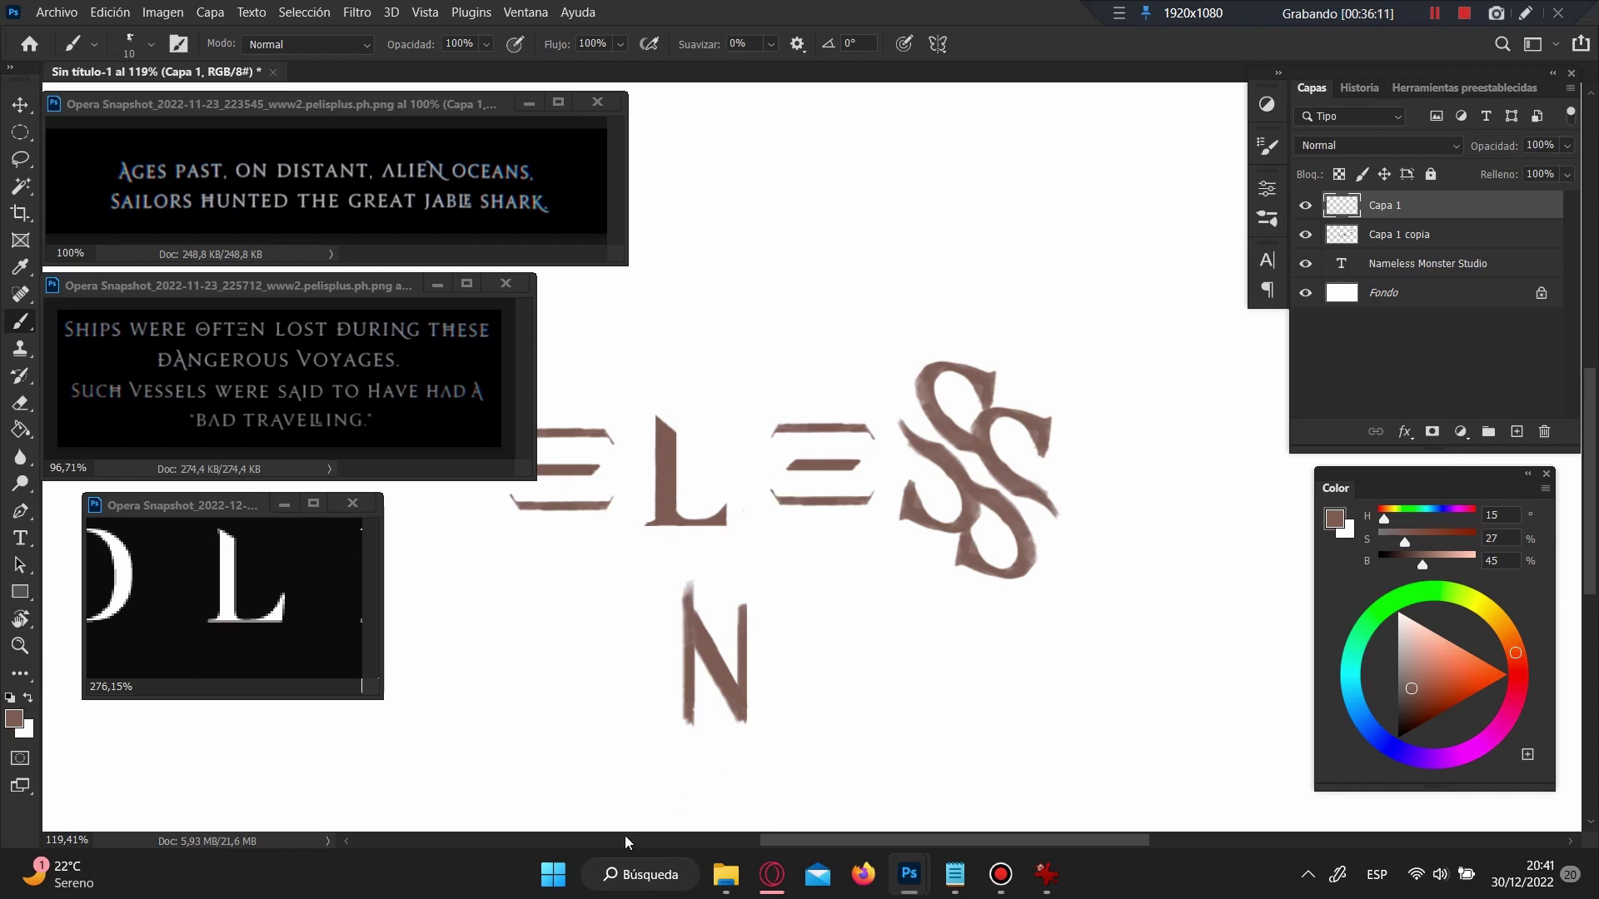
Step: Add a small stroke at the N's foot and switch to the eraser to clean it
{"action": "key", "text": "e"}
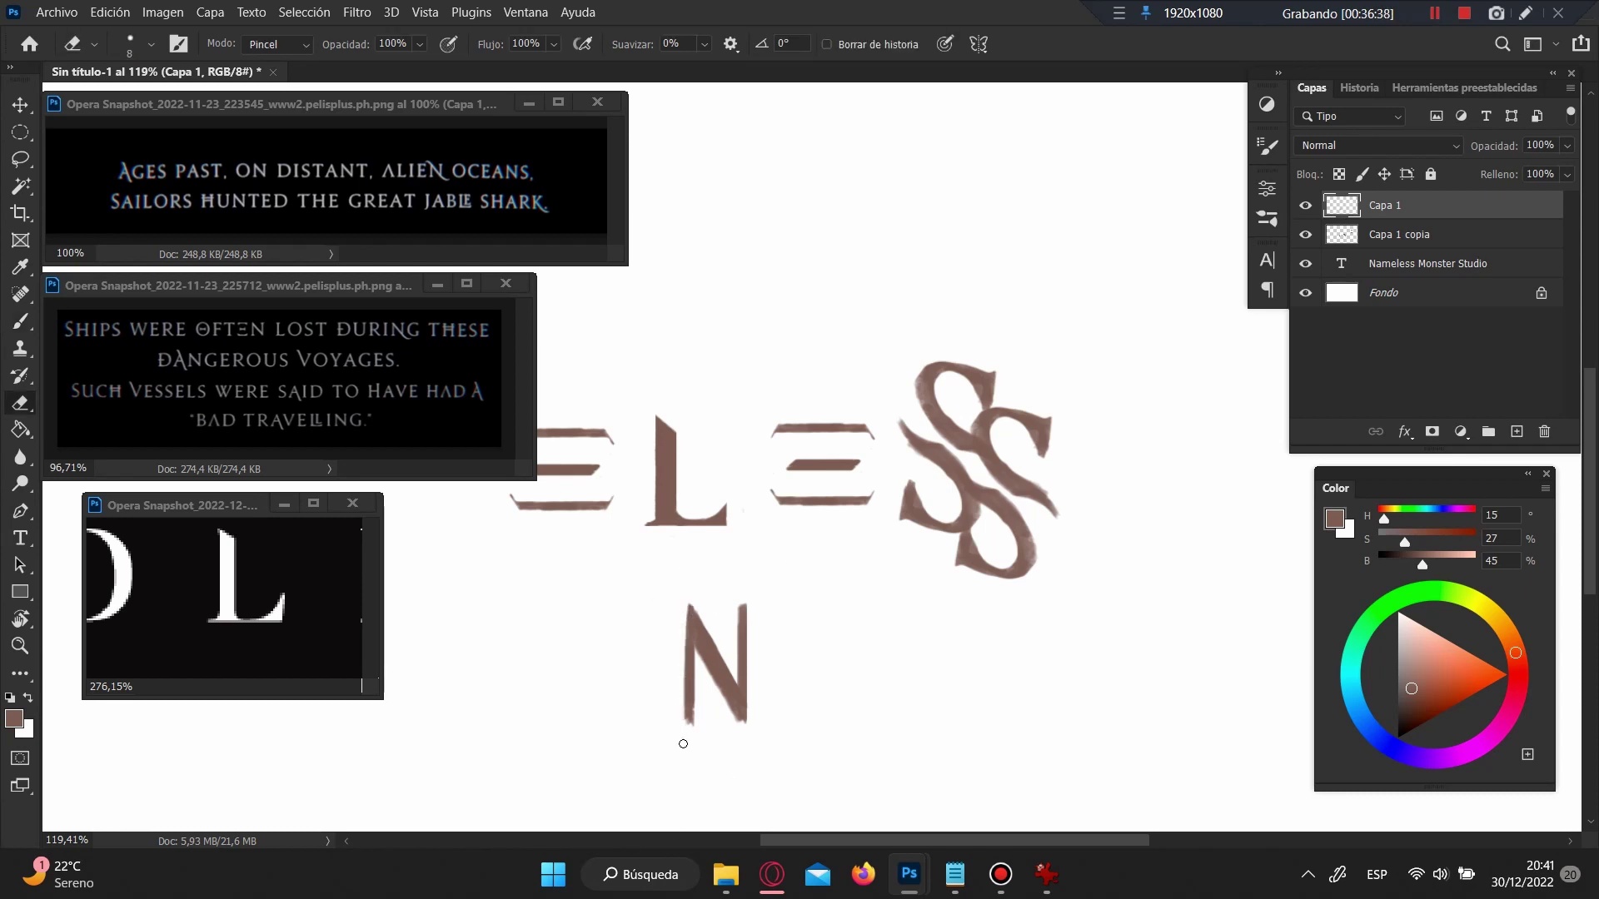
{"action": "key", "text": "b"}
{"action": "left_click_drag", "start_coordinate": [676, 726], "coordinate": [706, 732]}
{"action": "key", "text": "e"}
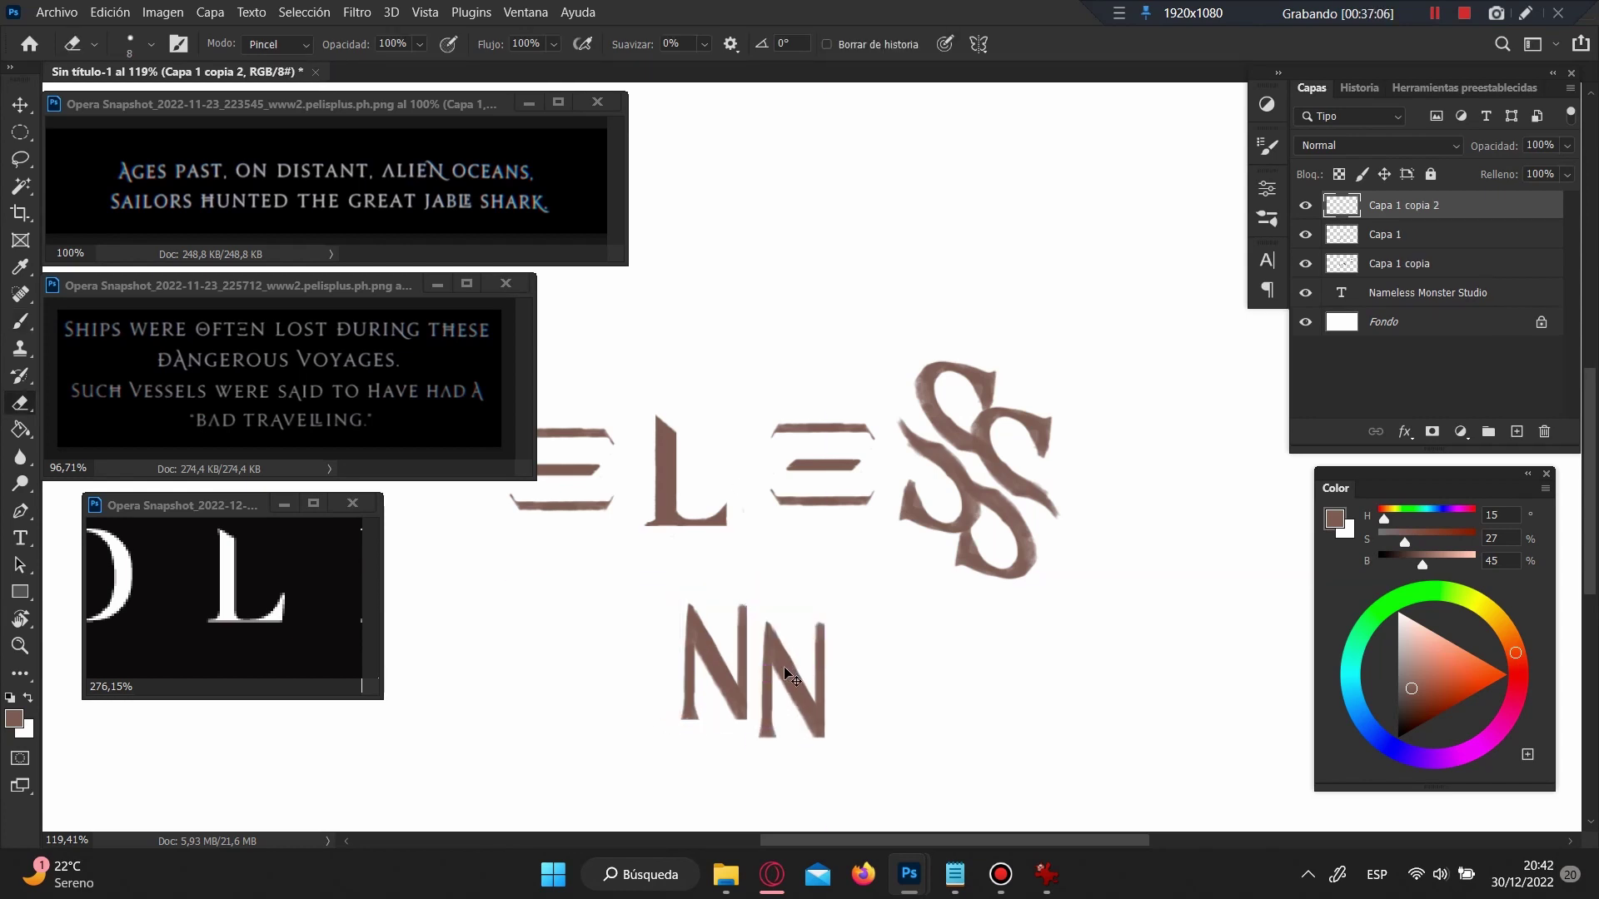
Step: Transform the duplicated N onto the original, then remove the old Capa 1 layer
{"action": "key", "text": "ctrl+t"}
{"action": "left_click_drag", "start_coordinate": [806, 674], "coordinate": [730, 681]}
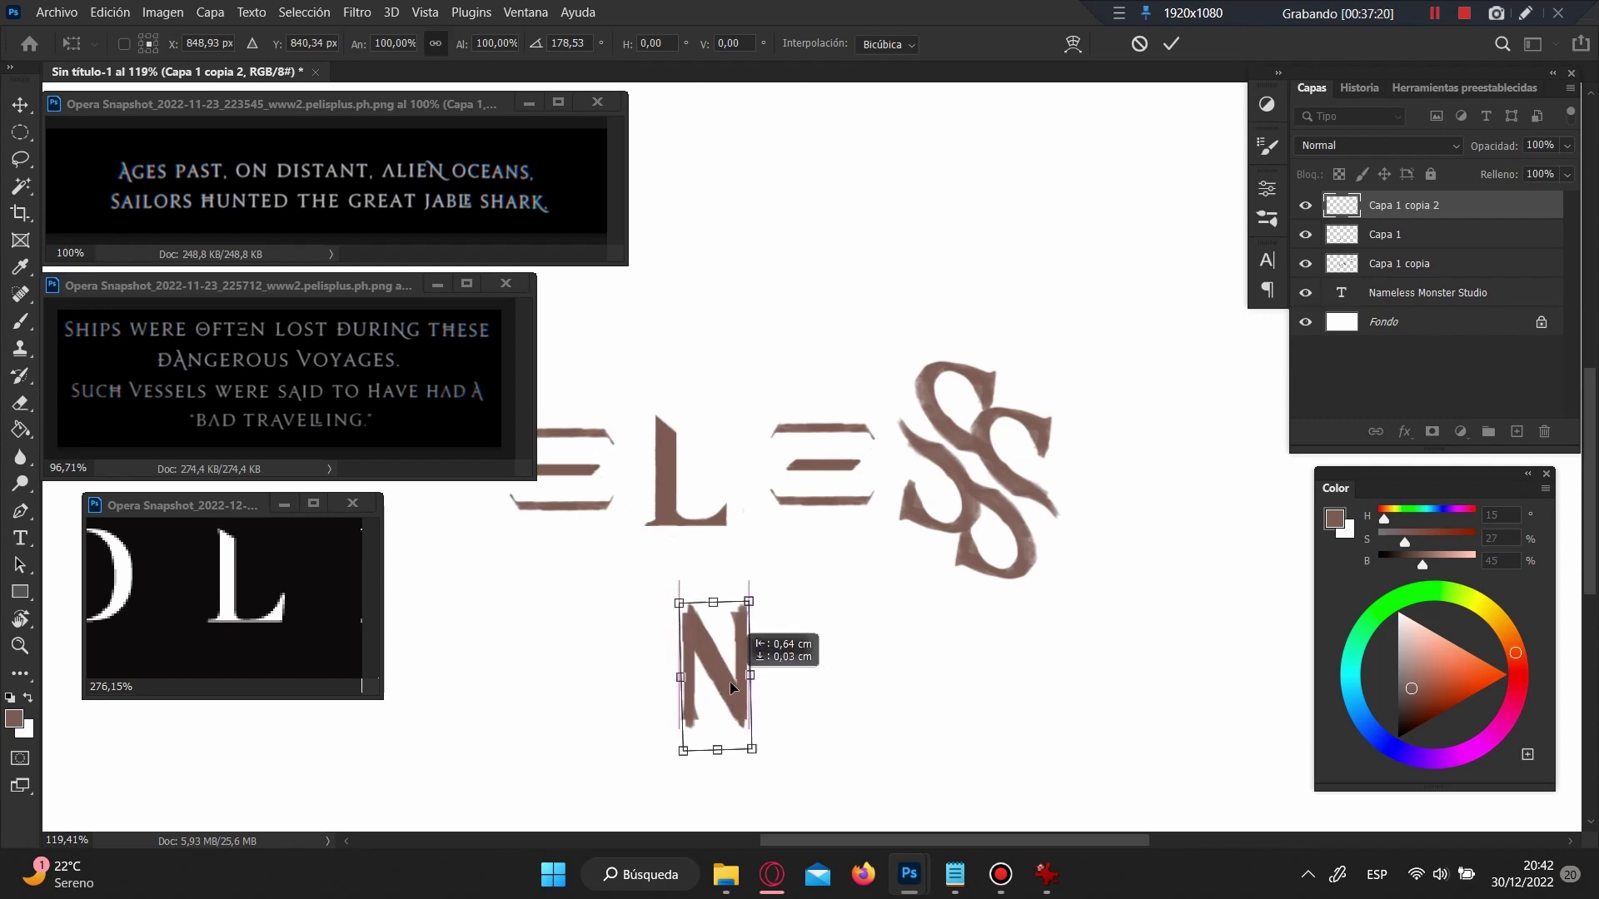
{"action": "key", "text": "Return"}
{"action": "scroll", "coordinate": [727, 611], "scroll_direction": "up", "scroll_amount": 3}
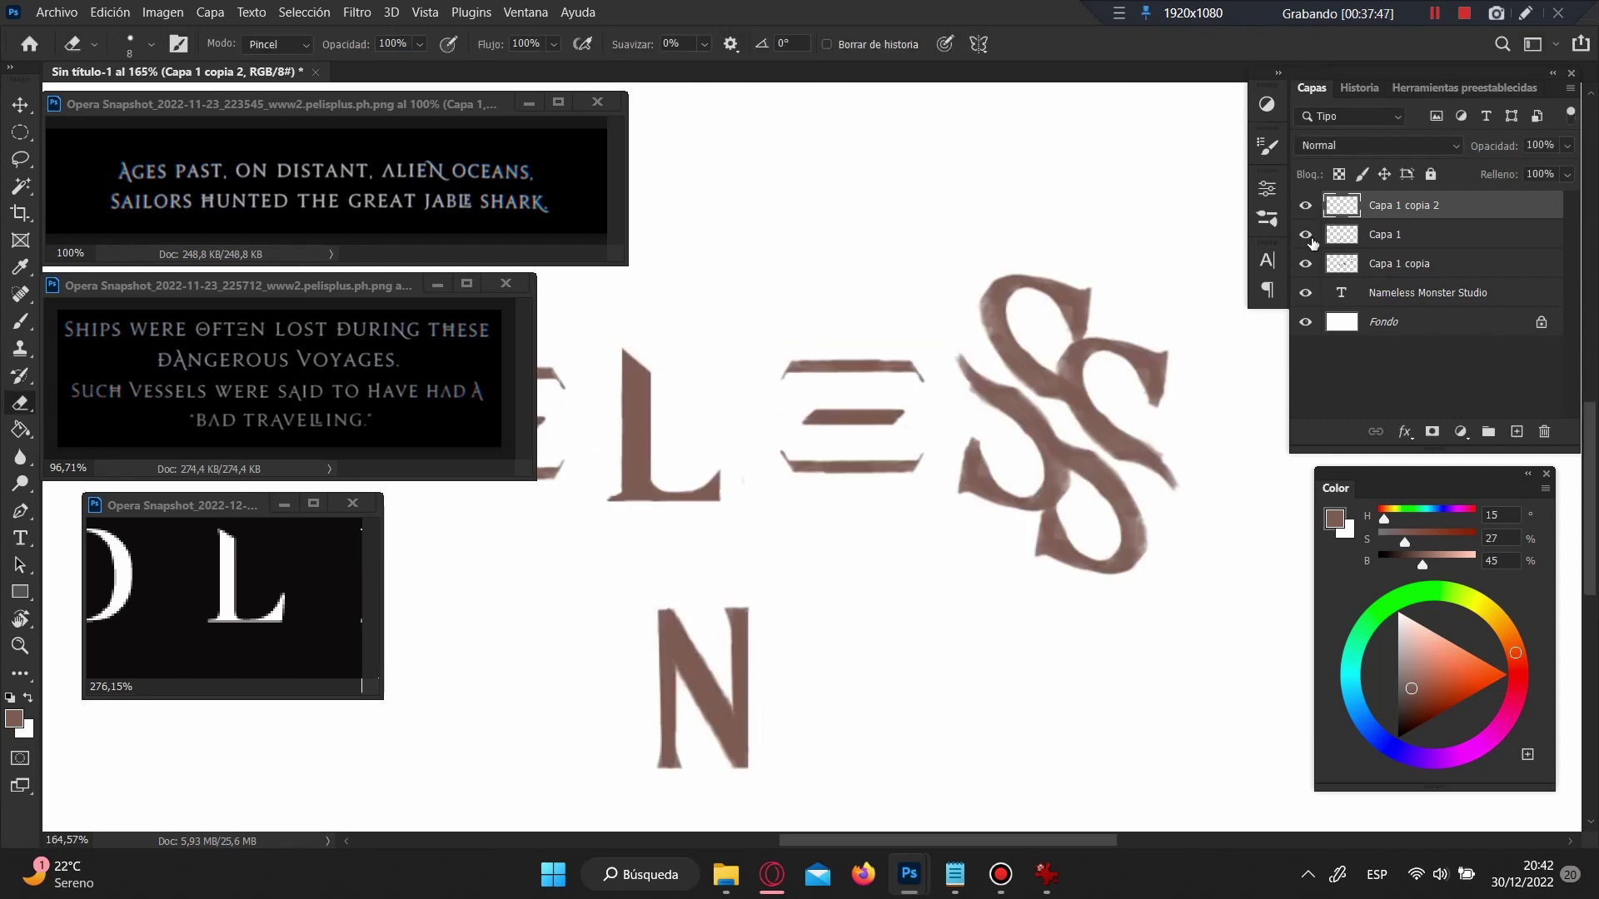
{"action": "left_click", "coordinate": [1342, 205], "text": "ctrl"}
{"action": "key", "text": "ctrl+d"}
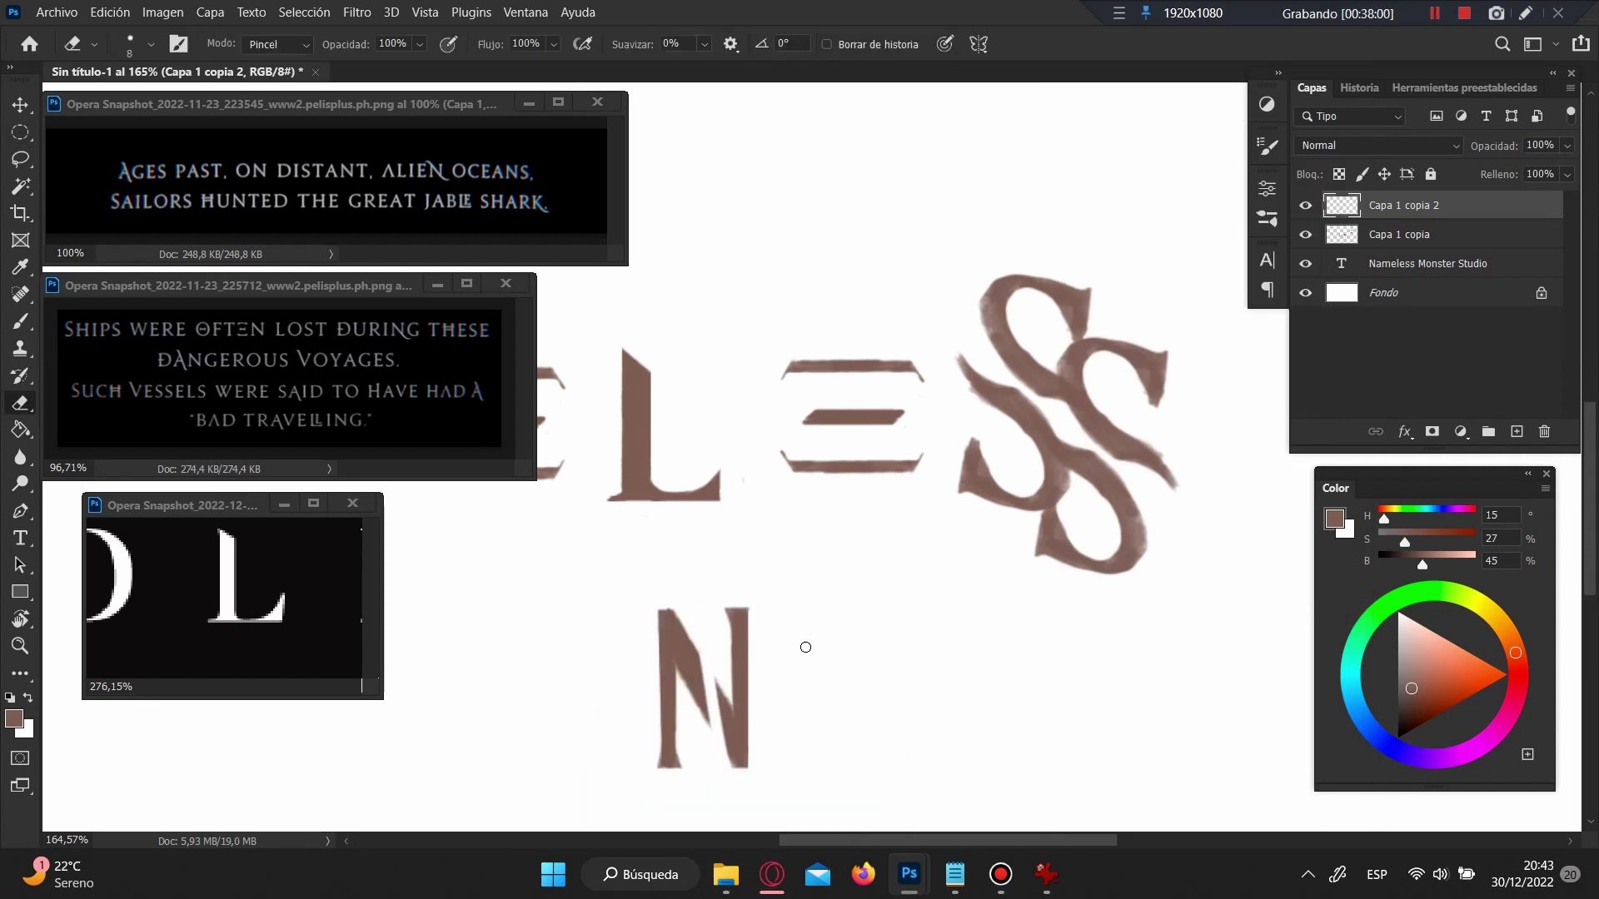
Step: Erase part of the N's diagonal edge and repaint the diagonal
{"action": "scroll", "coordinate": [671, 573], "scroll_direction": "down", "scroll_amount": 2}
{"action": "scroll", "coordinate": [658, 571], "scroll_direction": "up", "scroll_amount": 4}
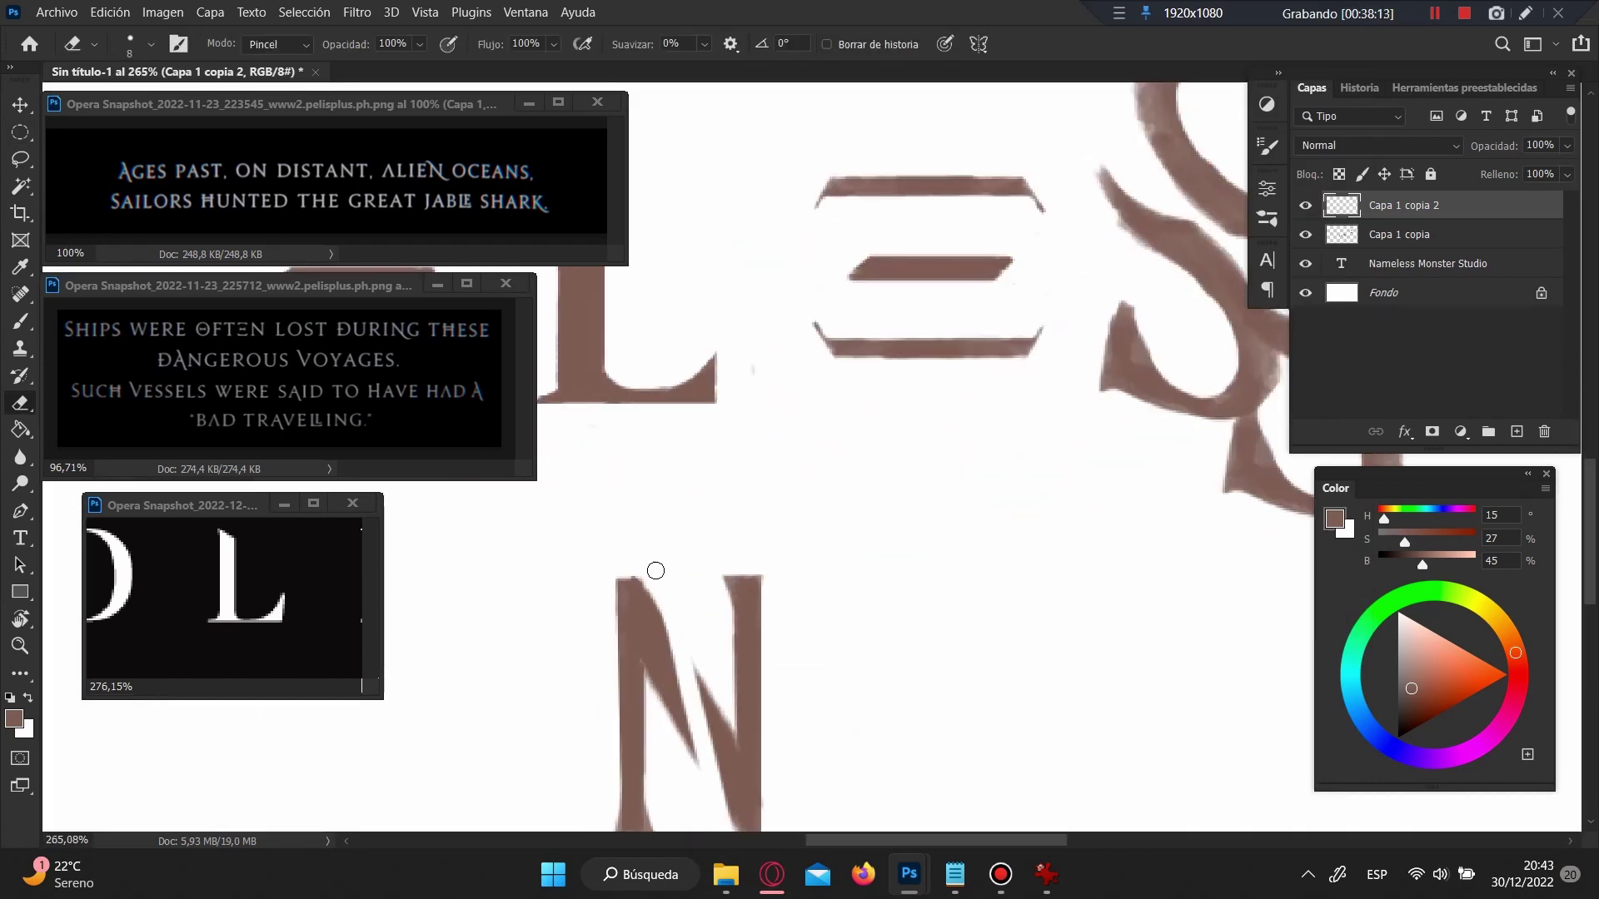
{"action": "left_click_drag", "start_coordinate": [642, 557], "coordinate": [677, 645]}
{"action": "scroll", "coordinate": [662, 712], "scroll_direction": "down", "scroll_amount": 3}
{"action": "key", "text": "b"}
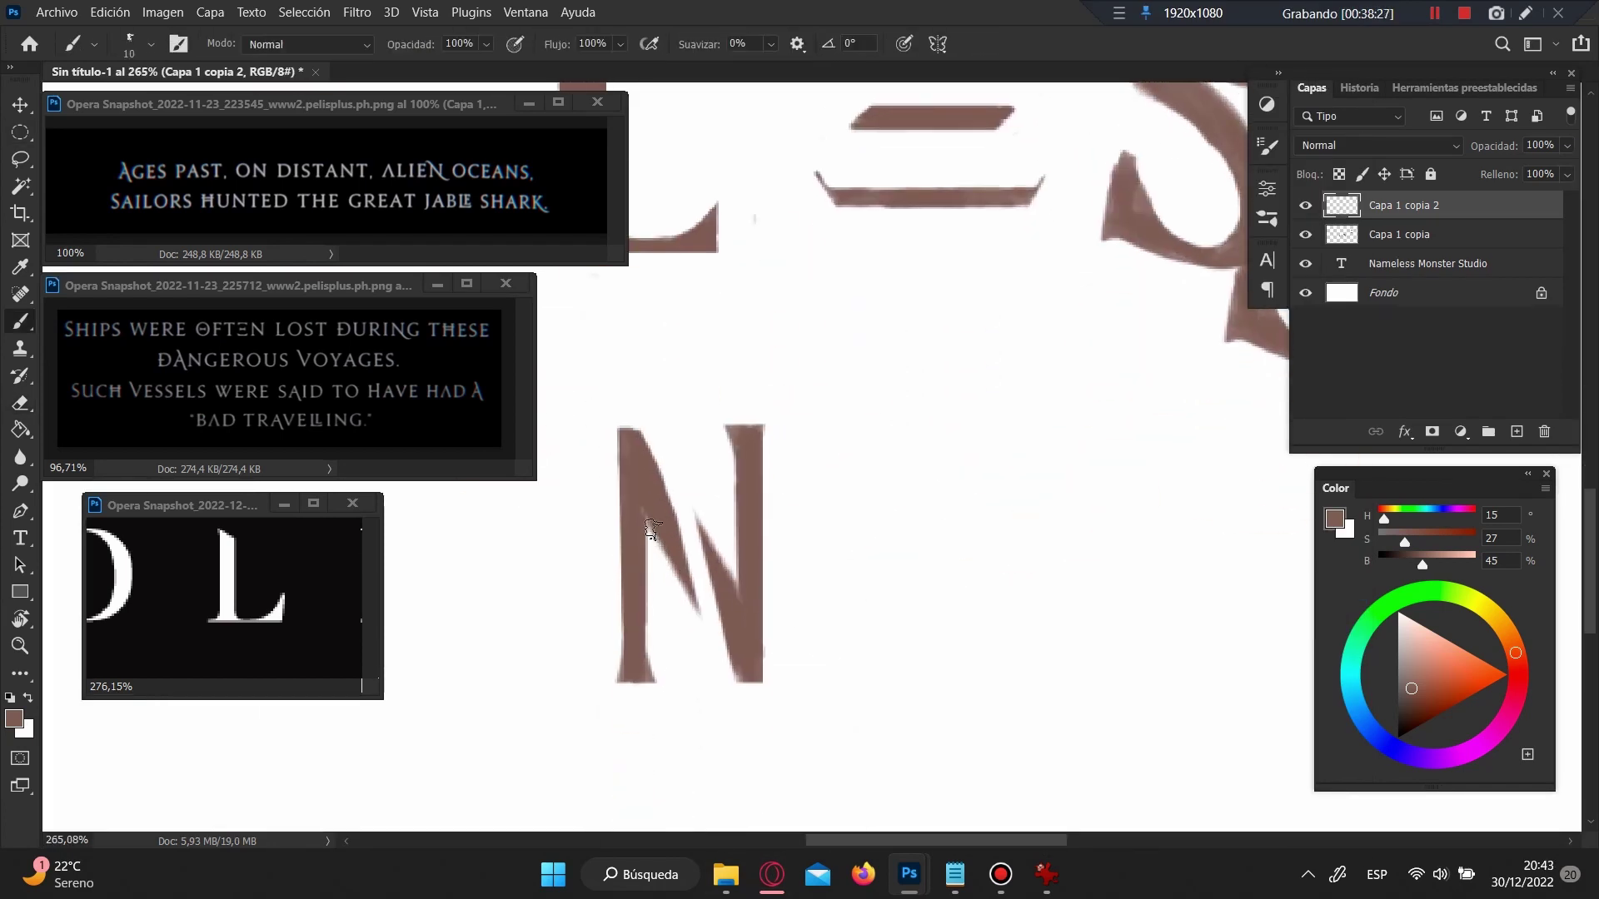
{"action": "left_click_drag", "start_coordinate": [646, 516], "coordinate": [669, 610]}
{"action": "left_click_drag", "start_coordinate": [691, 495], "coordinate": [716, 583]}
{"action": "scroll", "coordinate": [707, 542], "scroll_direction": "down", "scroll_amount": 5}
{"action": "scroll", "coordinate": [788, 685], "scroll_direction": "up", "scroll_amount": 2}
Step: Lasso the N and Free Transform it larger, up and left above ELESS
{"action": "key", "text": "l"}
{"action": "mouse_move", "coordinate": [789, 686]}
{"action": "left_mouse_down"}
{"action": "mouse_move", "coordinate": [677, 666]}
{"action": "mouse_move", "coordinate": [516, 521]}
{"action": "left_mouse_up"}
{"action": "scroll", "coordinate": [621, 670], "scroll_direction": "down", "scroll_amount": 3}
{"action": "left_click_drag", "start_coordinate": [641, 497], "coordinate": [625, 333]}
{"action": "key", "text": "ctrl+t"}
{"action": "key", "text": "Return"}
{"action": "left_click_drag", "start_coordinate": [641, 414], "coordinate": [604, 394]}
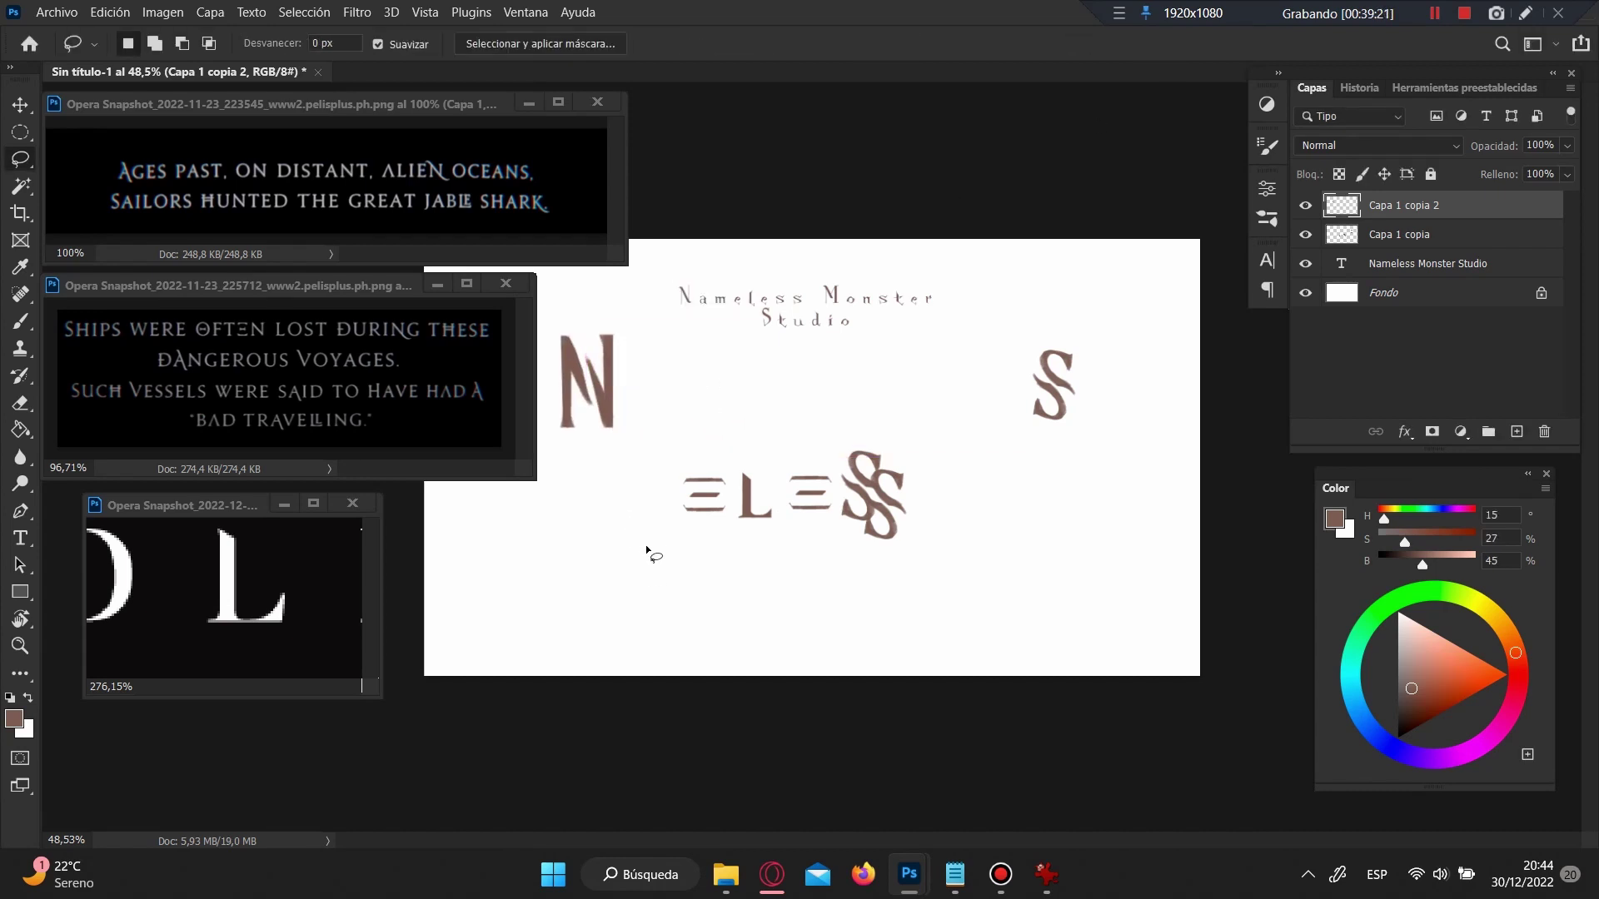
{"action": "scroll", "coordinate": [652, 537], "scroll_direction": "up", "scroll_amount": 3}
{"action": "key", "text": "b"}
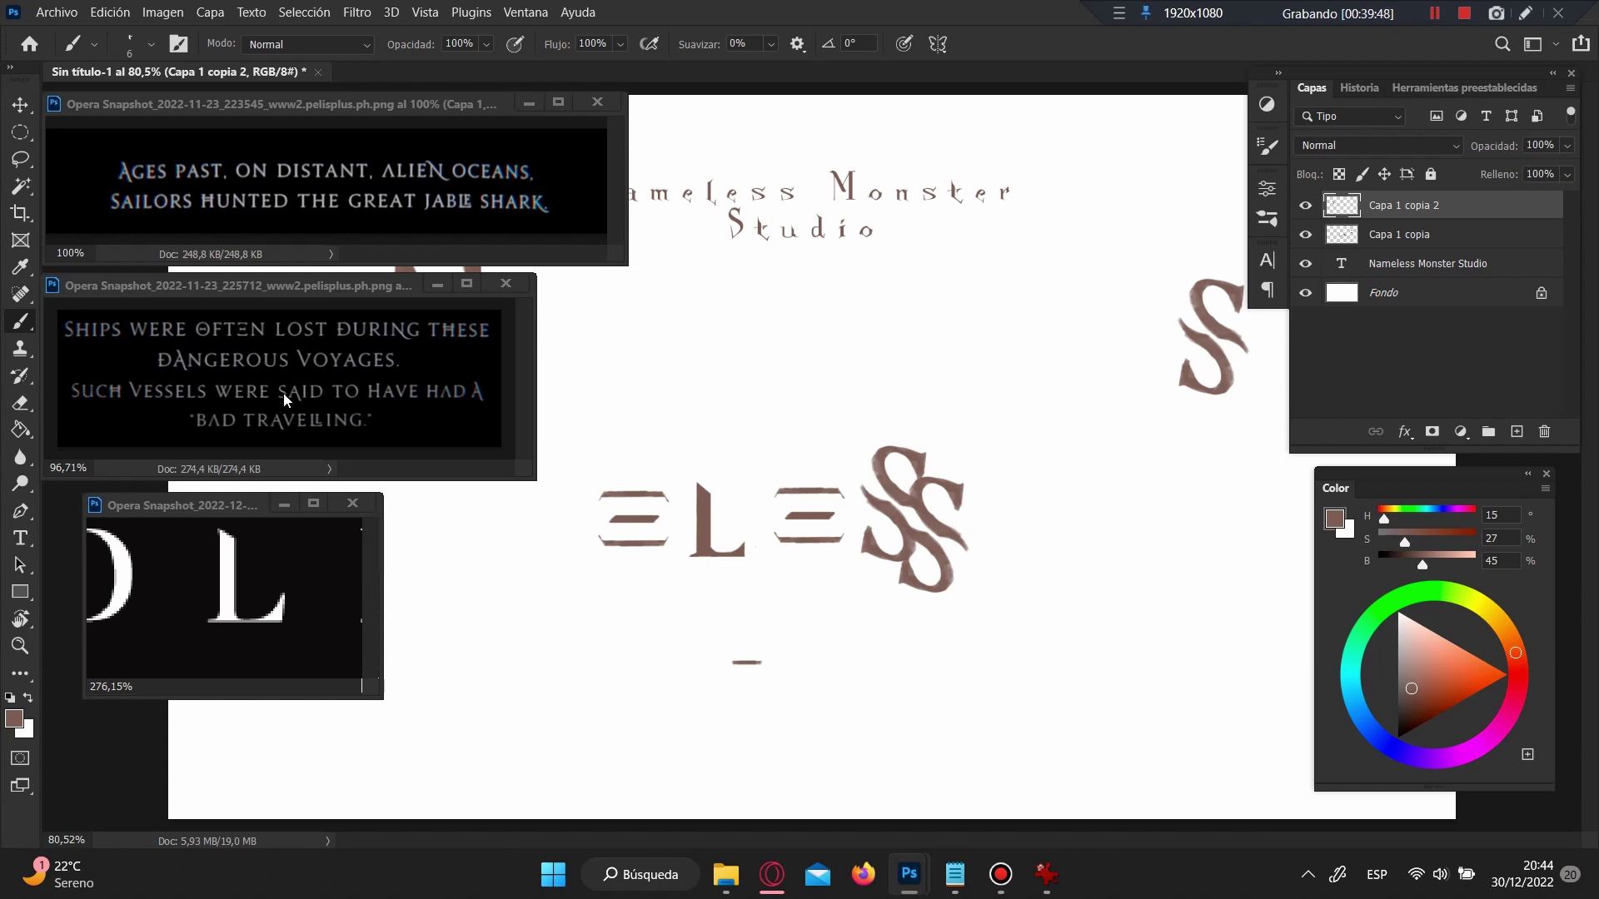
Step: Brush an A, redoing its first stroke, adding a base stroke and thickening the right leg
{"action": "mouse_move", "coordinate": [745, 635]}
{"action": "left_mouse_down"}
{"action": "mouse_move", "coordinate": [770, 671]}
{"action": "mouse_move", "coordinate": [730, 702]}
{"action": "left_mouse_up"}
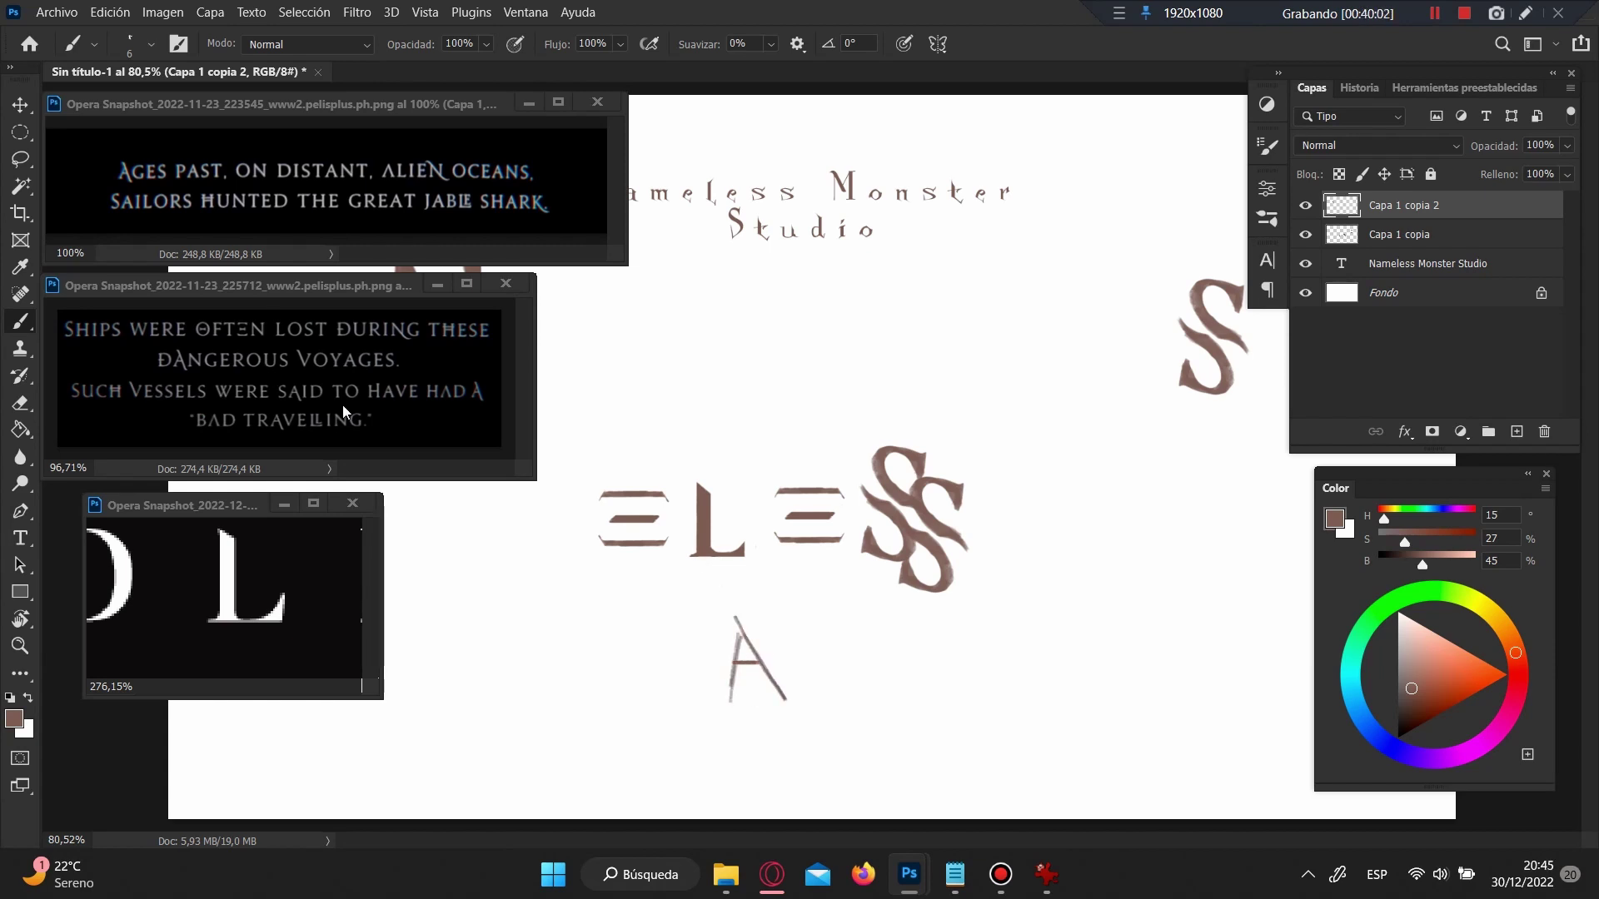
{"action": "key", "text": "ctrl+z"}
{"action": "key", "text": "ctrl+z"}
{"action": "key", "text": "ctrl+z"}
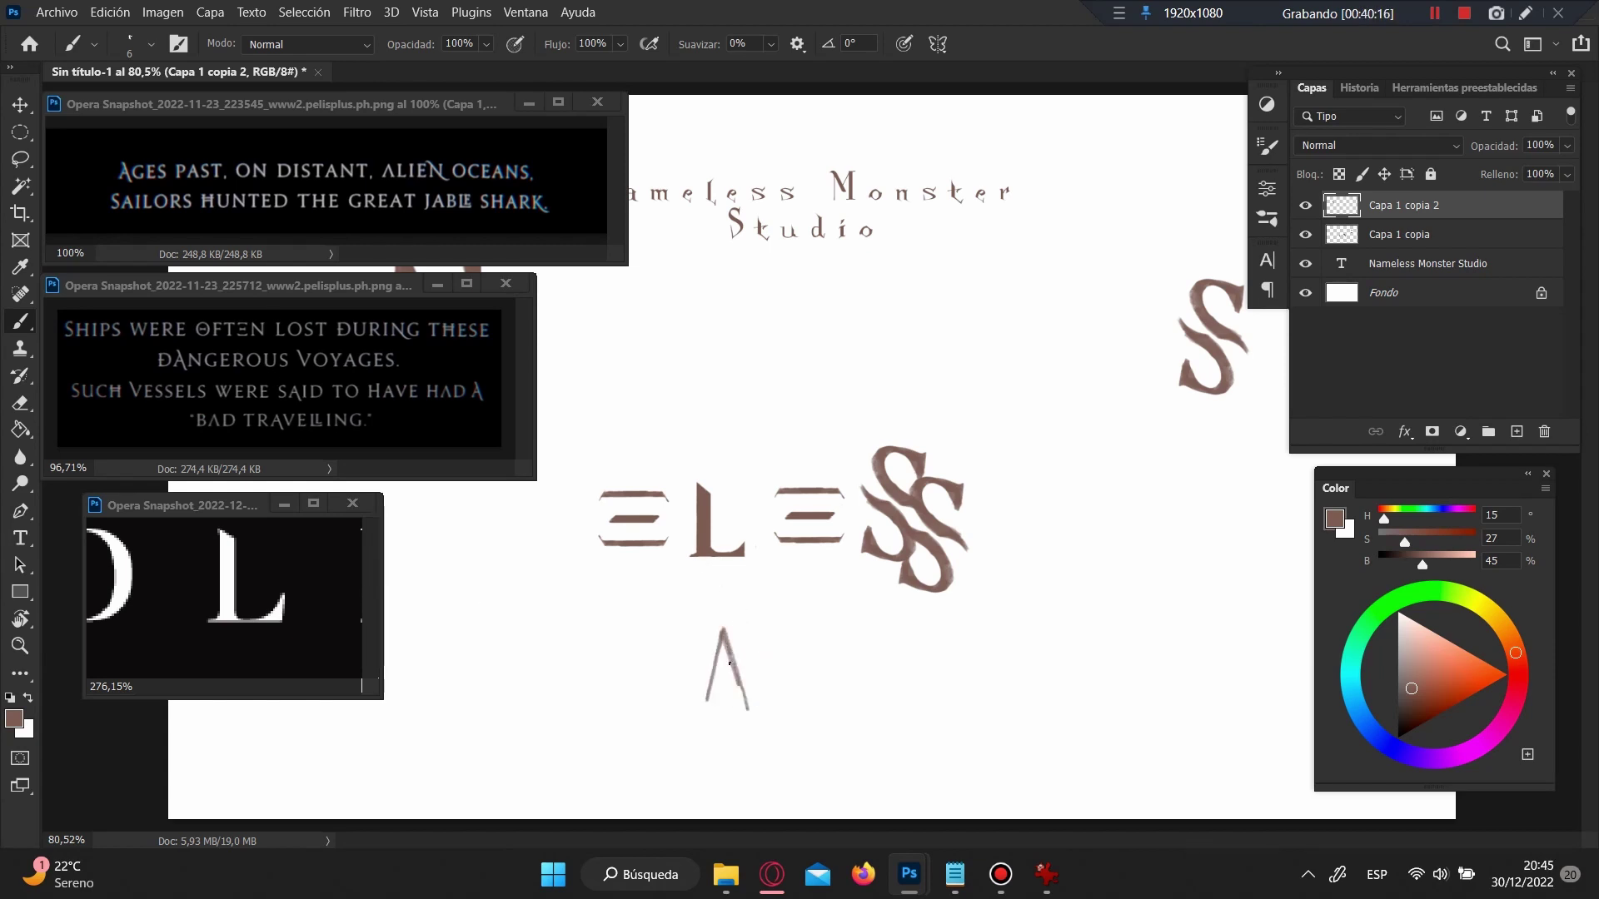
{"action": "scroll", "coordinate": [734, 689], "scroll_direction": "up", "scroll_amount": 4}
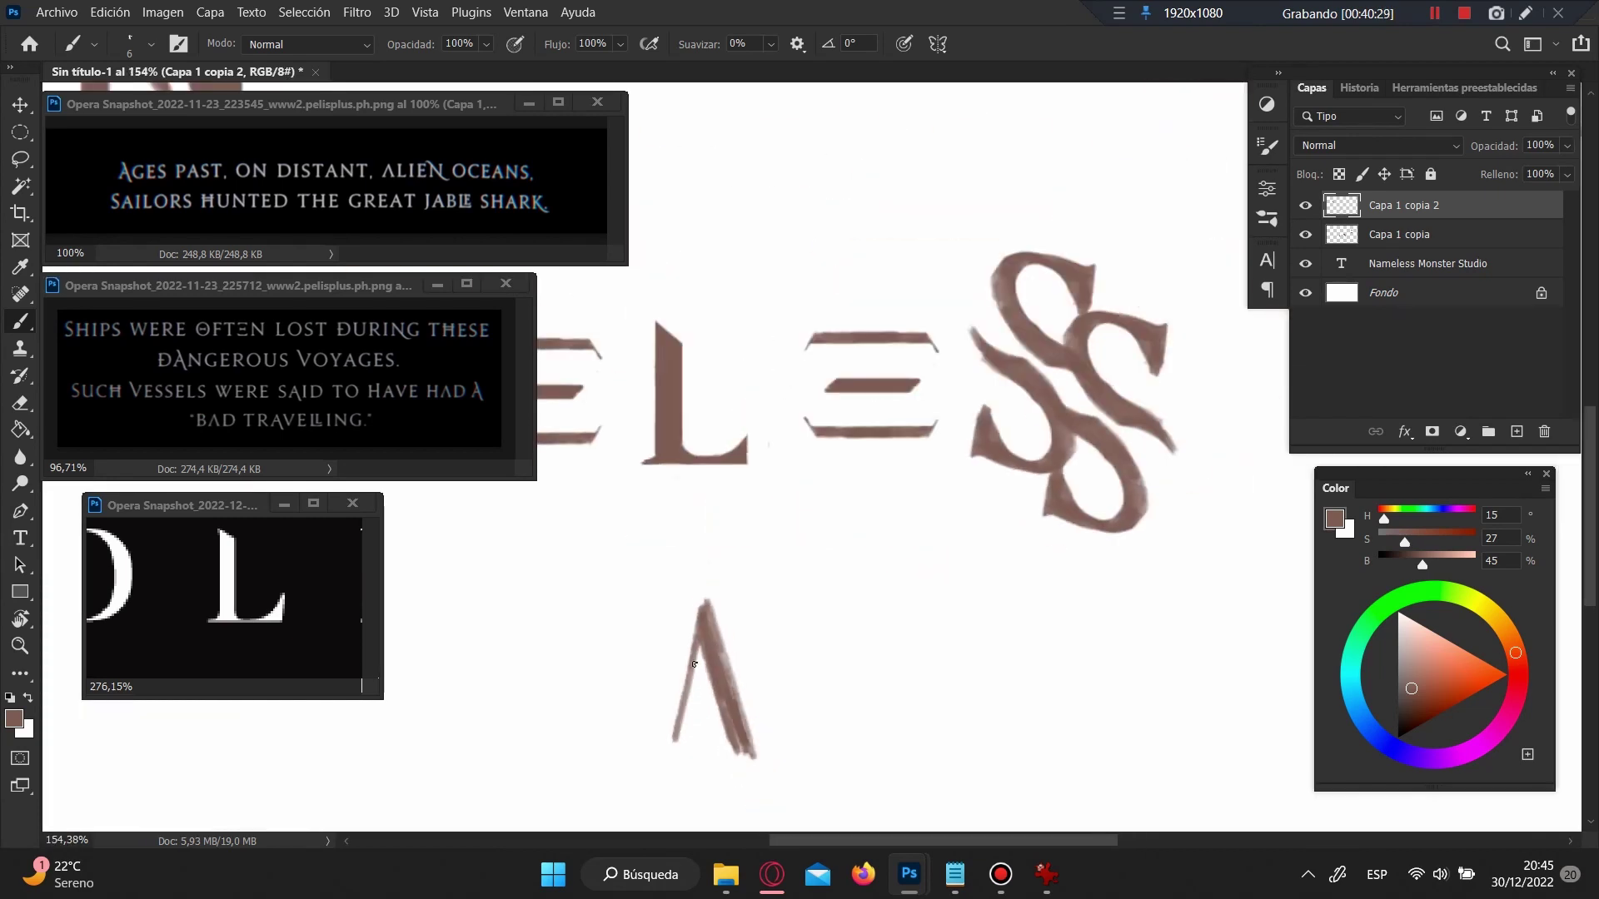
{"action": "left_click_drag", "start_coordinate": [752, 756], "coordinate": [657, 755]}
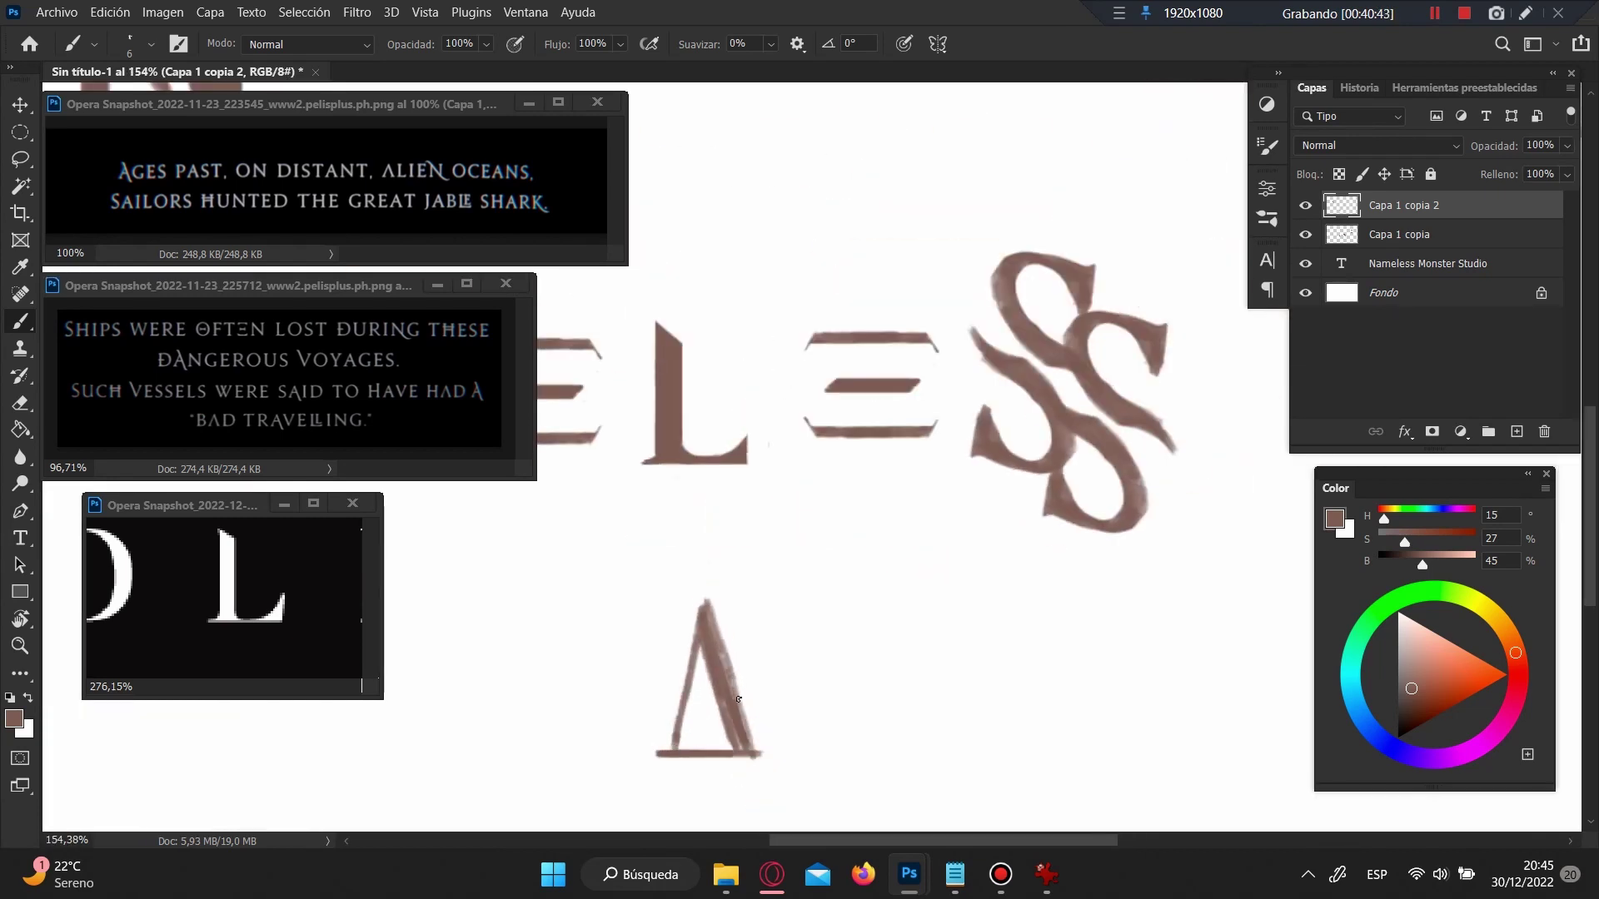
{"action": "left_click_drag", "start_coordinate": [718, 650], "coordinate": [753, 750]}
Step: Touch up the A, then lasso it and move it beside the N
{"action": "key", "text": "e"}
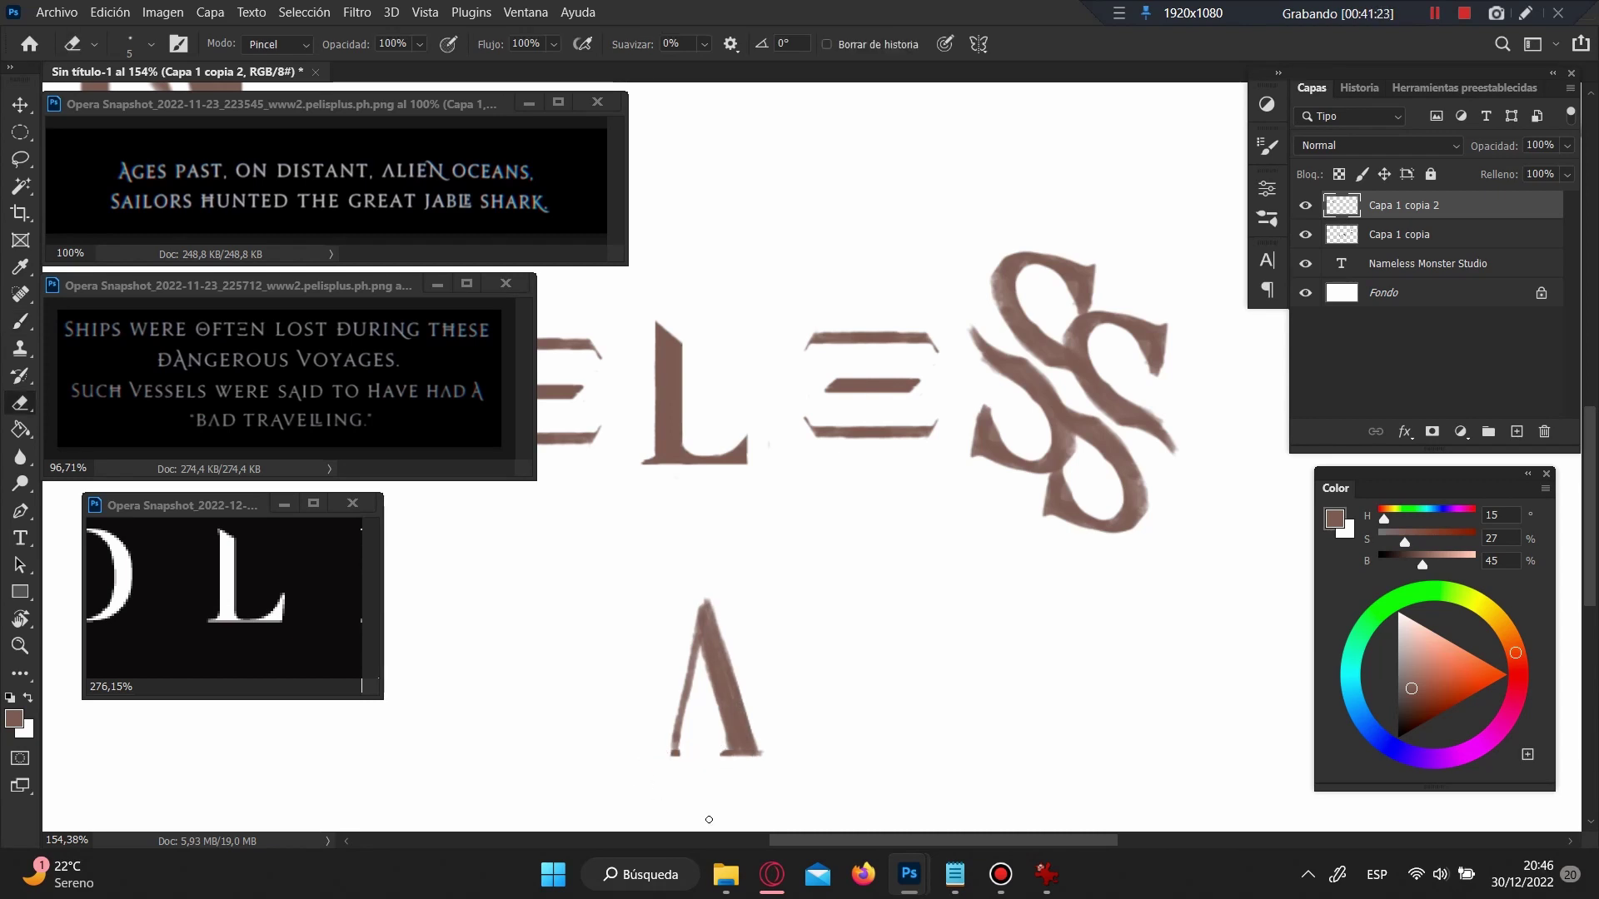
{"action": "scroll", "coordinate": [714, 753], "scroll_direction": "down", "scroll_amount": 4}
{"action": "scroll", "coordinate": [649, 608], "scroll_direction": "up", "scroll_amount": 4}
{"action": "key", "text": "b"}
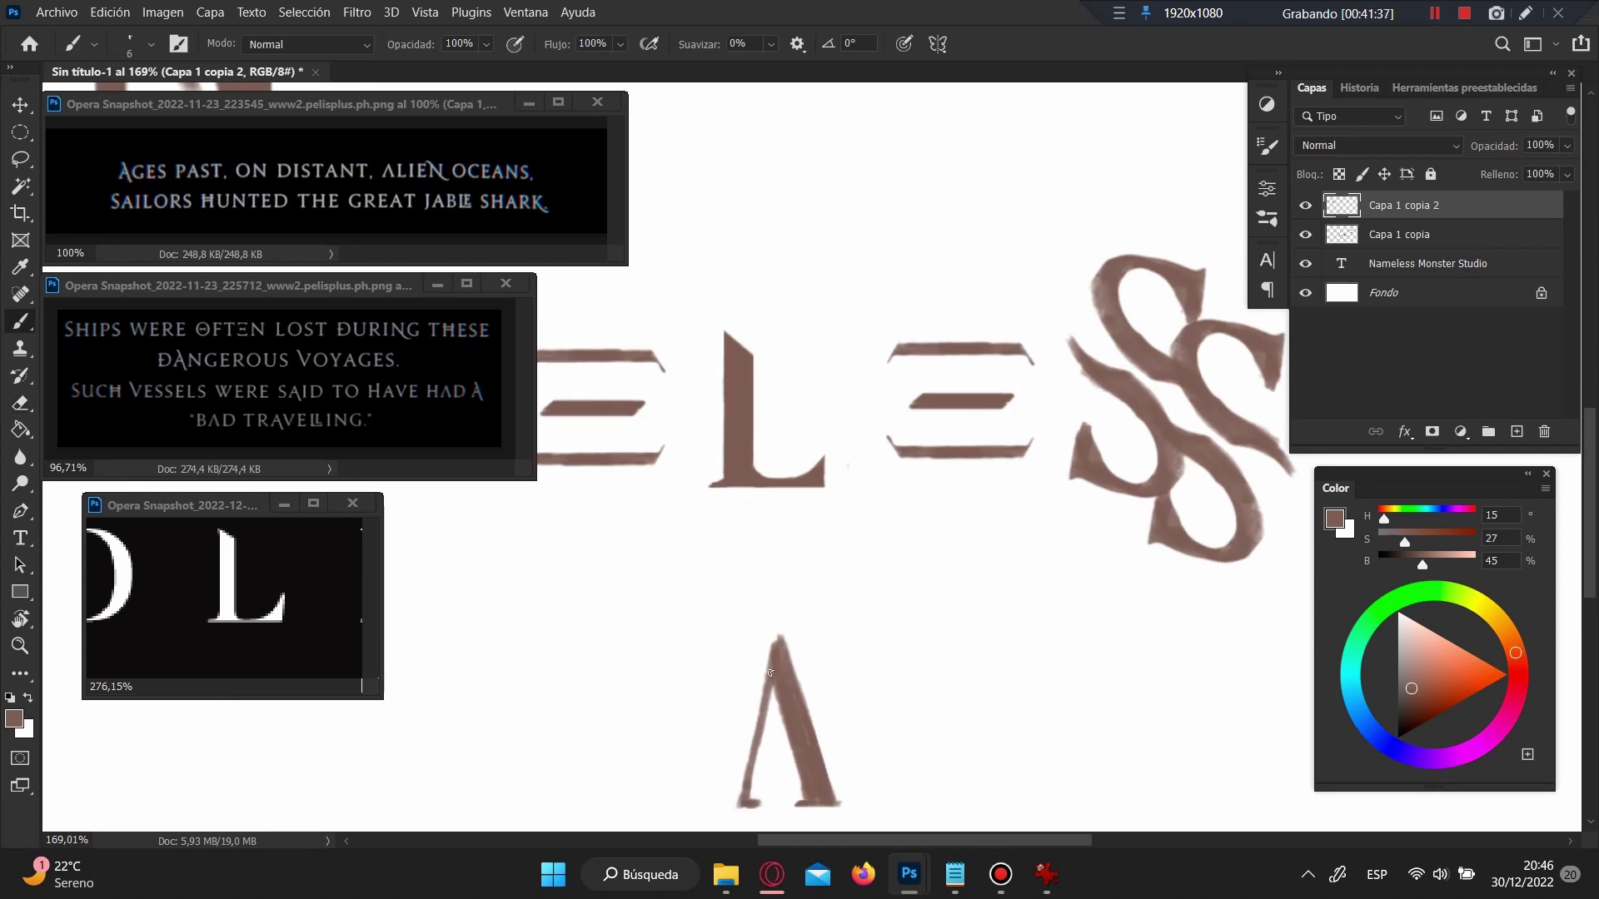
{"action": "key", "text": "e"}
{"action": "scroll", "coordinate": [856, 805], "scroll_direction": "down", "scroll_amount": 5}
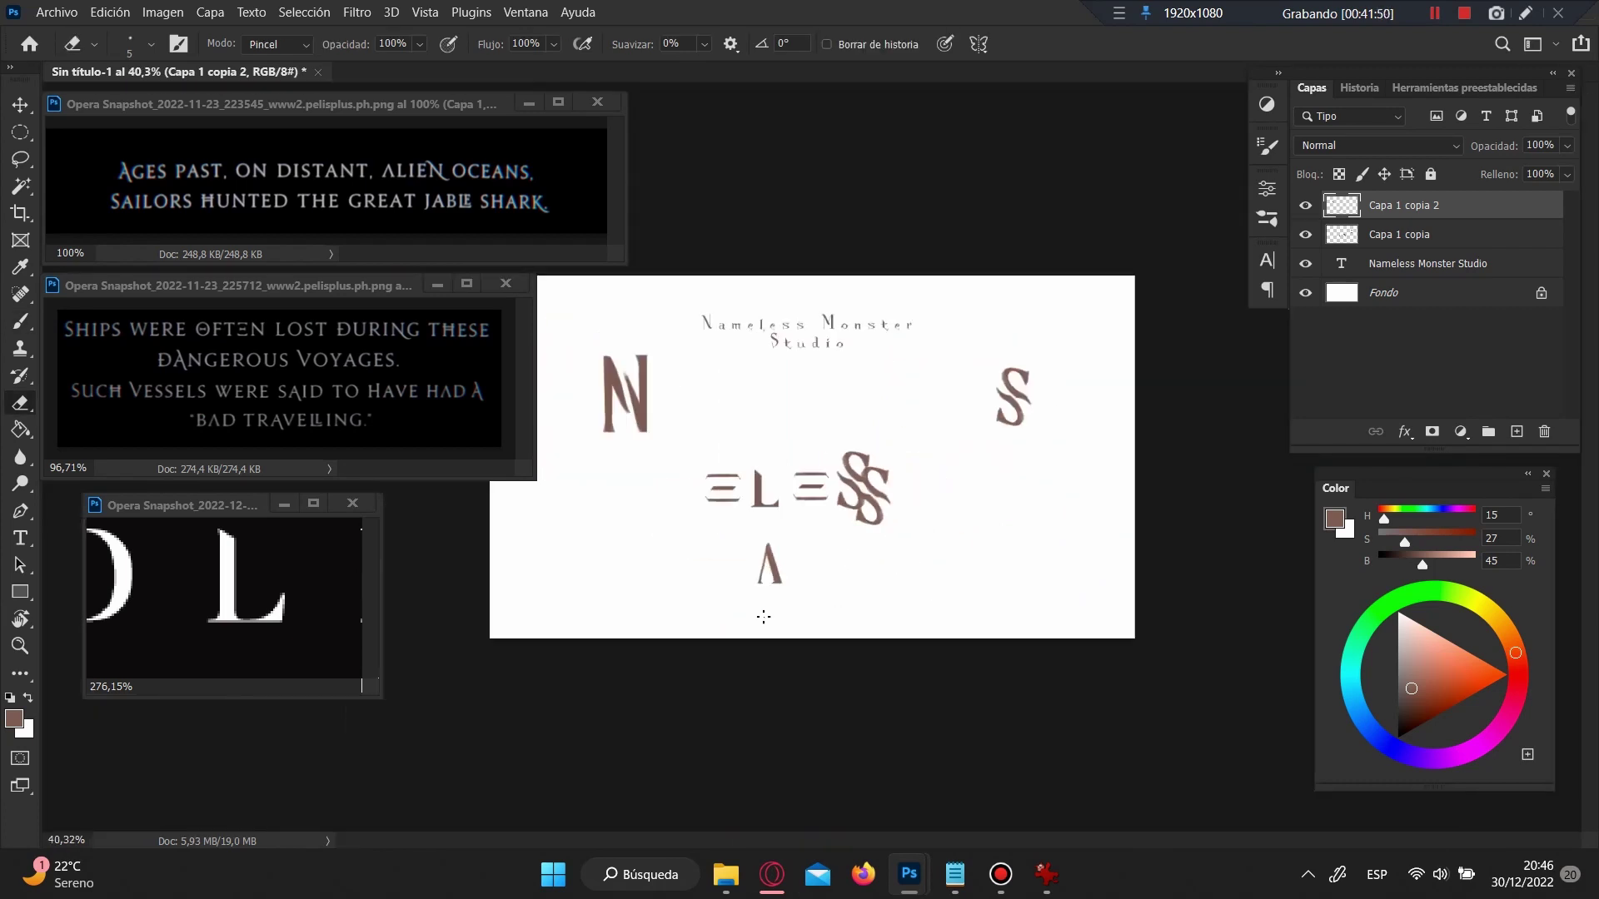
{"action": "scroll", "coordinate": [760, 615], "scroll_direction": "up", "scroll_amount": 1}
{"action": "key", "text": "l"}
{"action": "left_click_drag", "start_coordinate": [732, 541], "coordinate": [637, 393]}
Step: Lasso the first A and move it beside the N
{"action": "scroll", "coordinate": [653, 637], "scroll_direction": "up", "scroll_amount": 2}
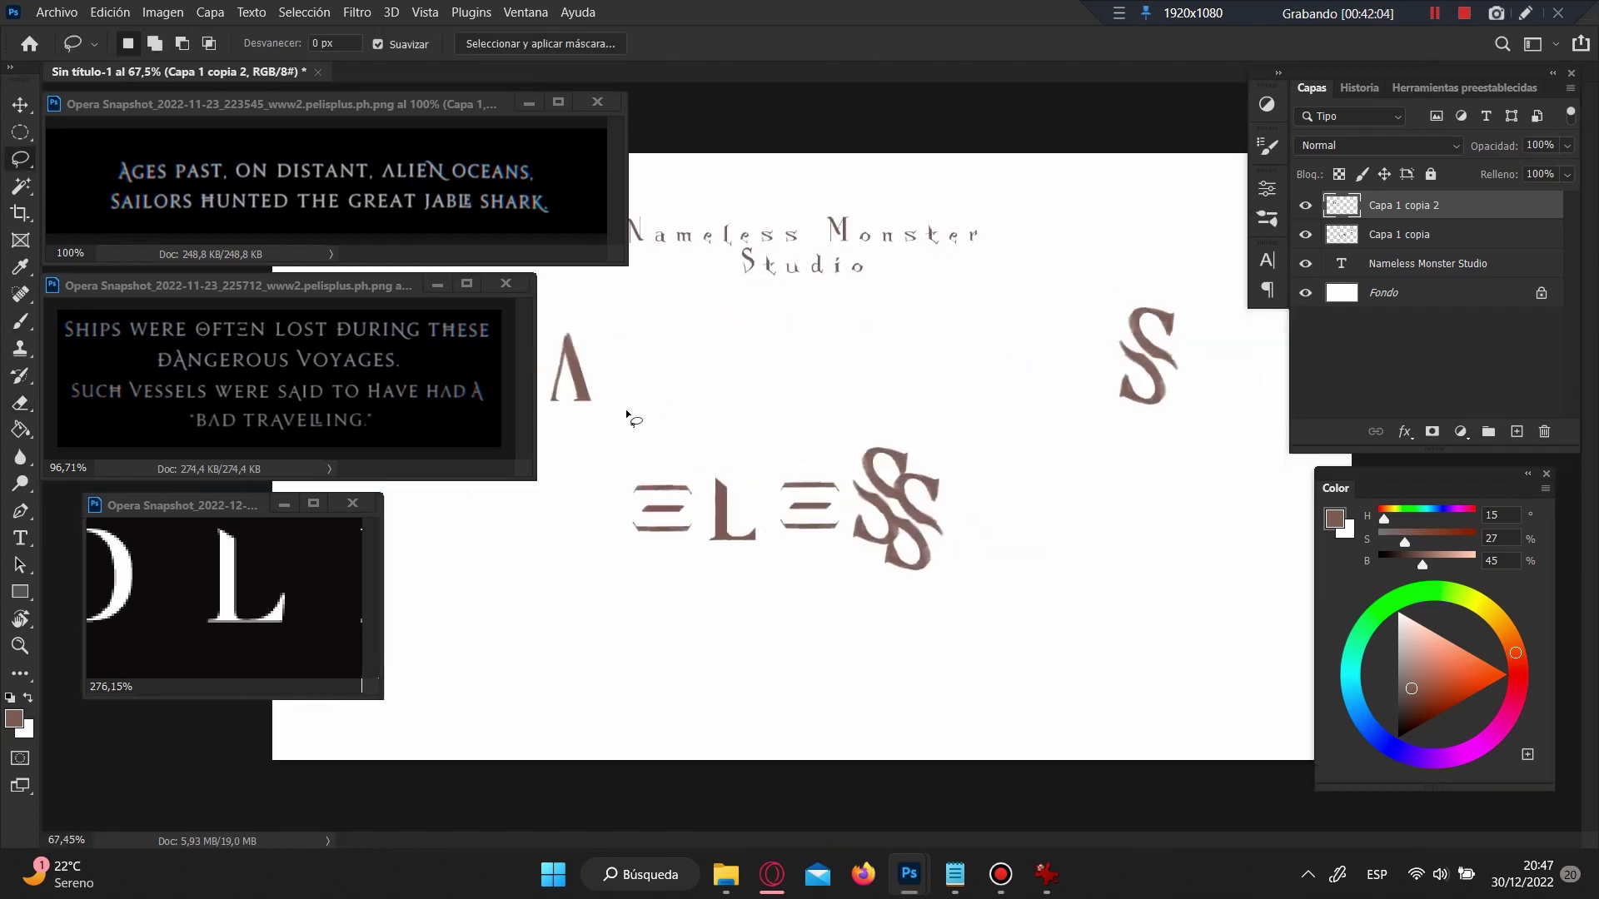
{"action": "scroll", "coordinate": [666, 633], "scroll_direction": "down", "scroll_amount": 2}
{"action": "scroll", "coordinate": [683, 631], "scroll_direction": "up", "scroll_amount": 3}
{"action": "scroll", "coordinate": [707, 629], "scroll_direction": "down", "scroll_amount": 2}
{"action": "scroll", "coordinate": [707, 629], "scroll_direction": "down", "scroll_amount": 1}
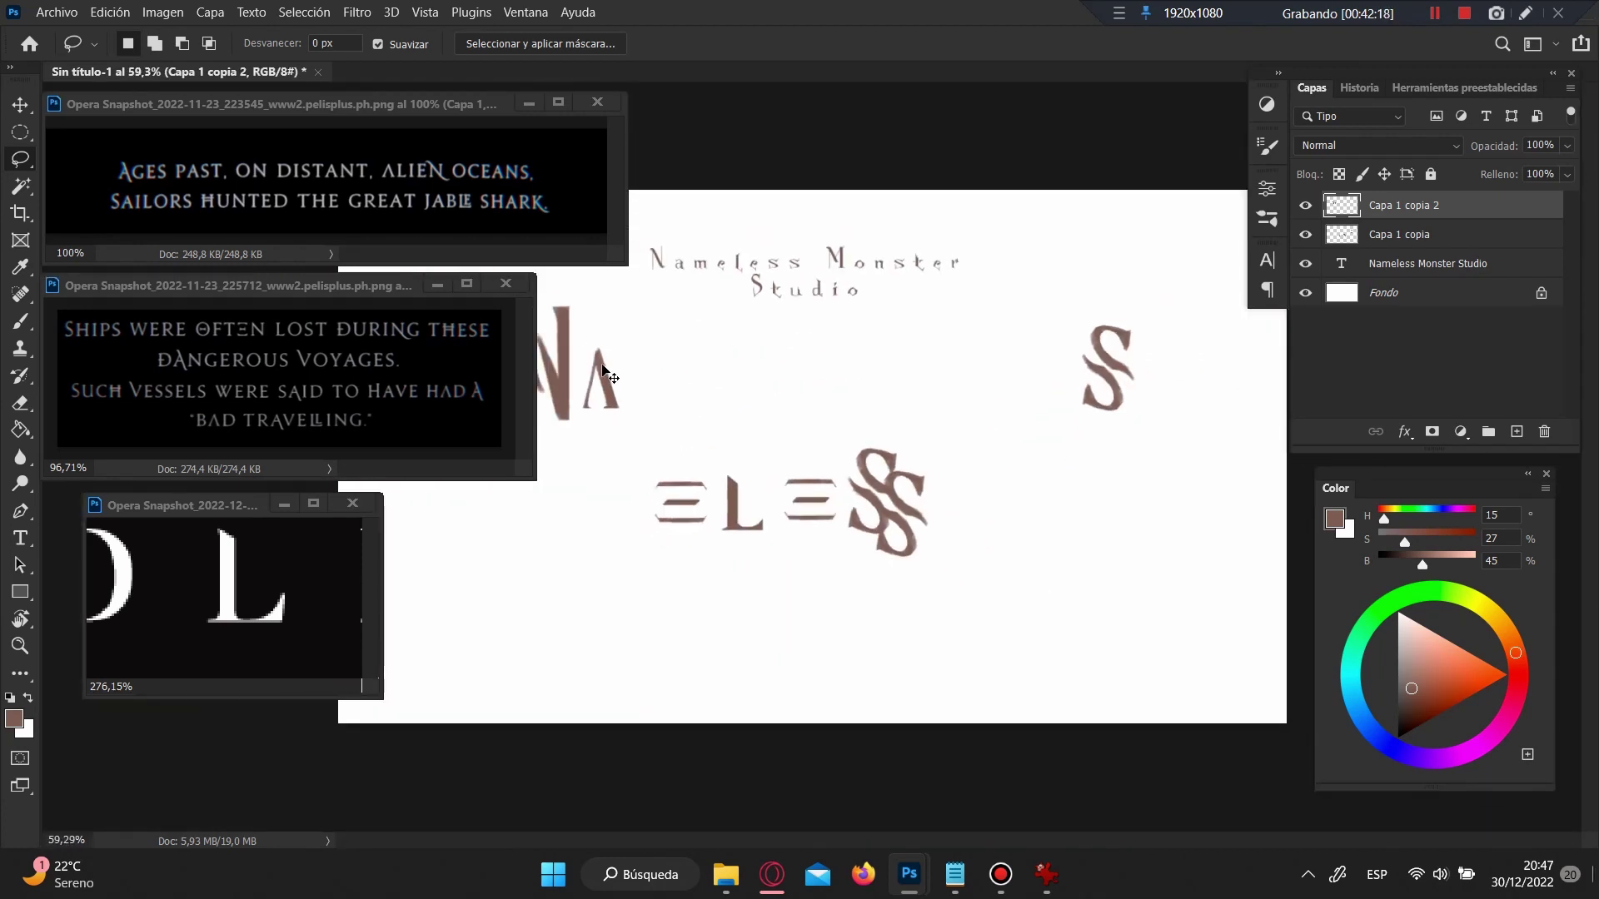
{"action": "mouse_move", "coordinate": [600, 379]}
{"action": "left_mouse_down"}
{"action": "mouse_move", "coordinate": [750, 614]}
{"action": "mouse_move", "coordinate": [941, 626]}
{"action": "left_mouse_up"}
{"action": "left_click_drag", "start_coordinate": [750, 616], "coordinate": [595, 391]}
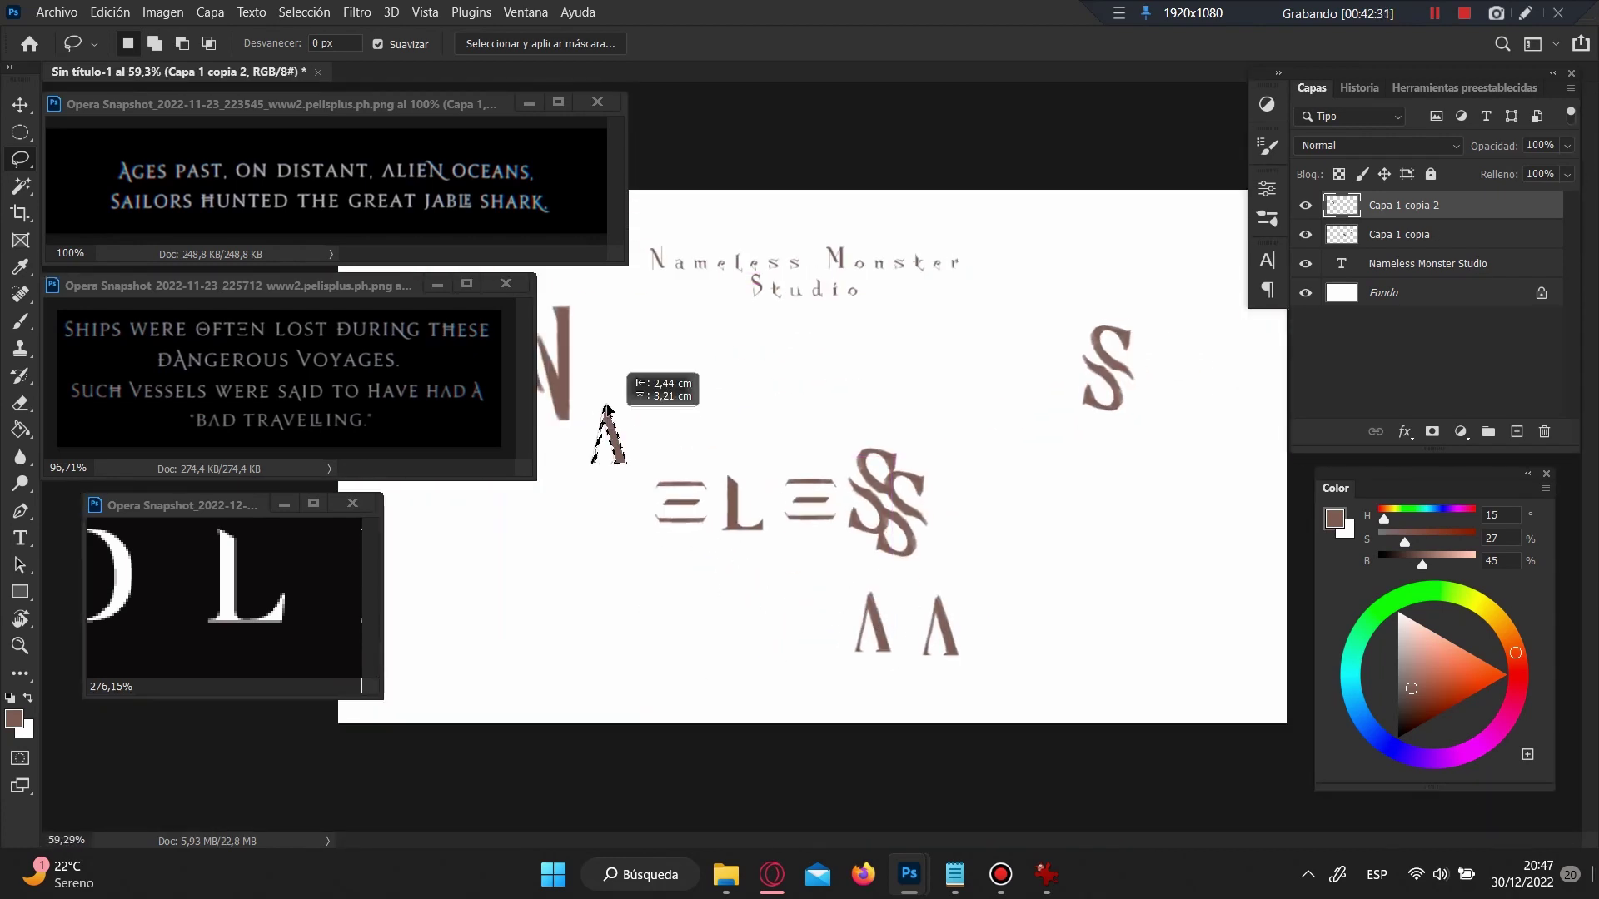
Step: Flip the other A vertically with Free Transform and place it over the remaining A
{"action": "left_click_drag", "start_coordinate": [916, 616], "coordinate": [915, 623]}
{"action": "key", "text": "ctrl+t"}
{"action": "right_click", "coordinate": [931, 635]}
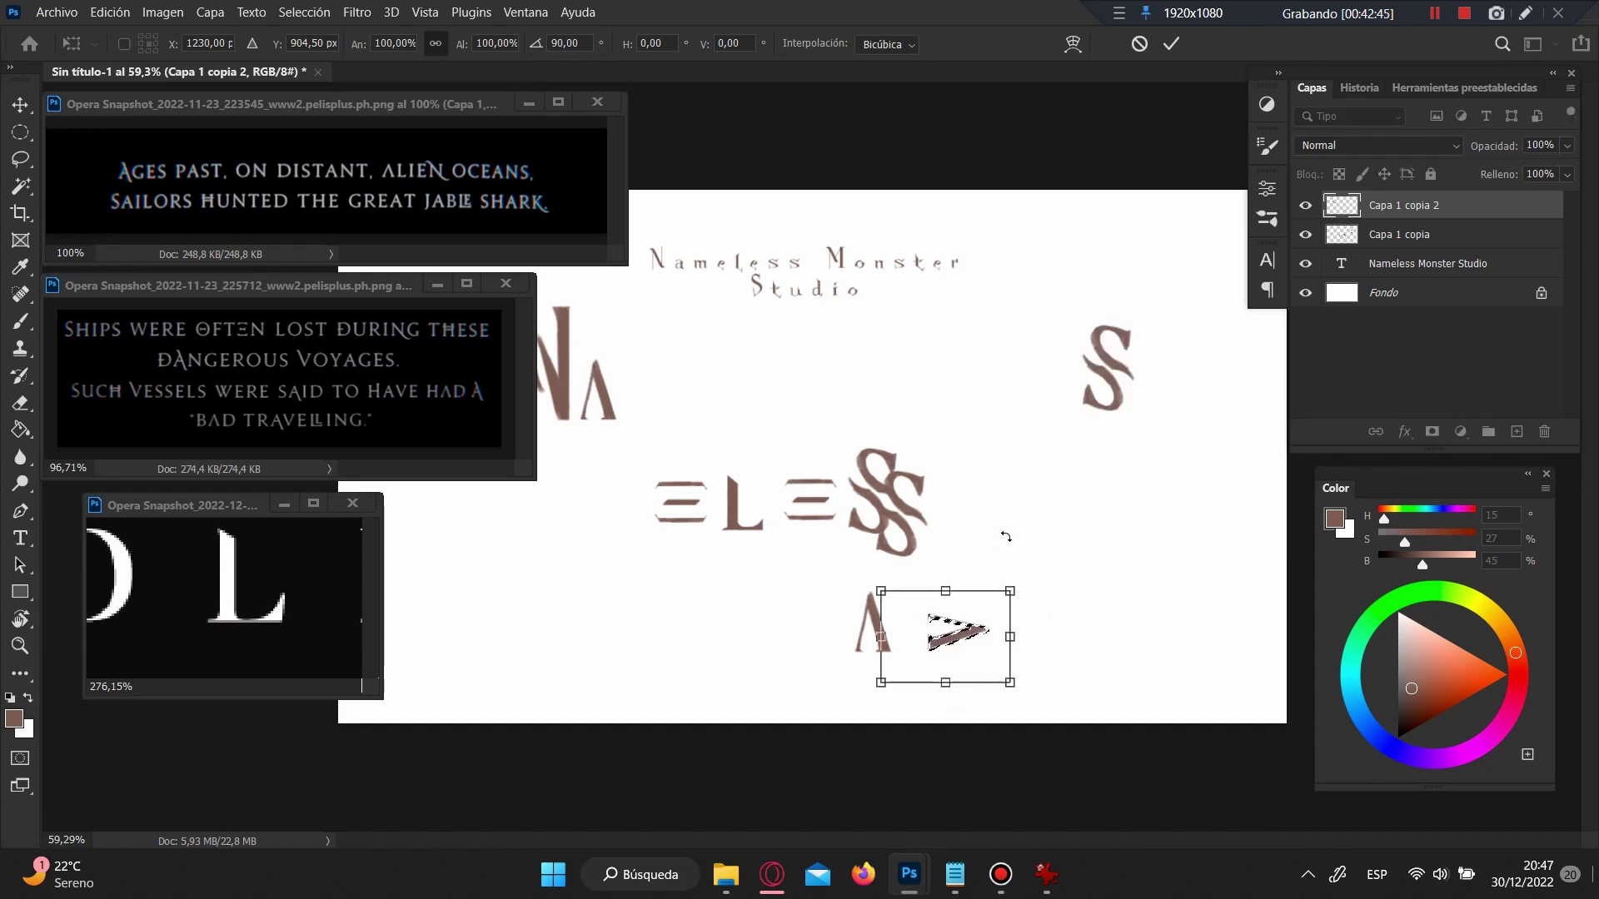
{"action": "right_click", "coordinate": [962, 620]}
{"action": "left_click", "coordinate": [1000, 611]}
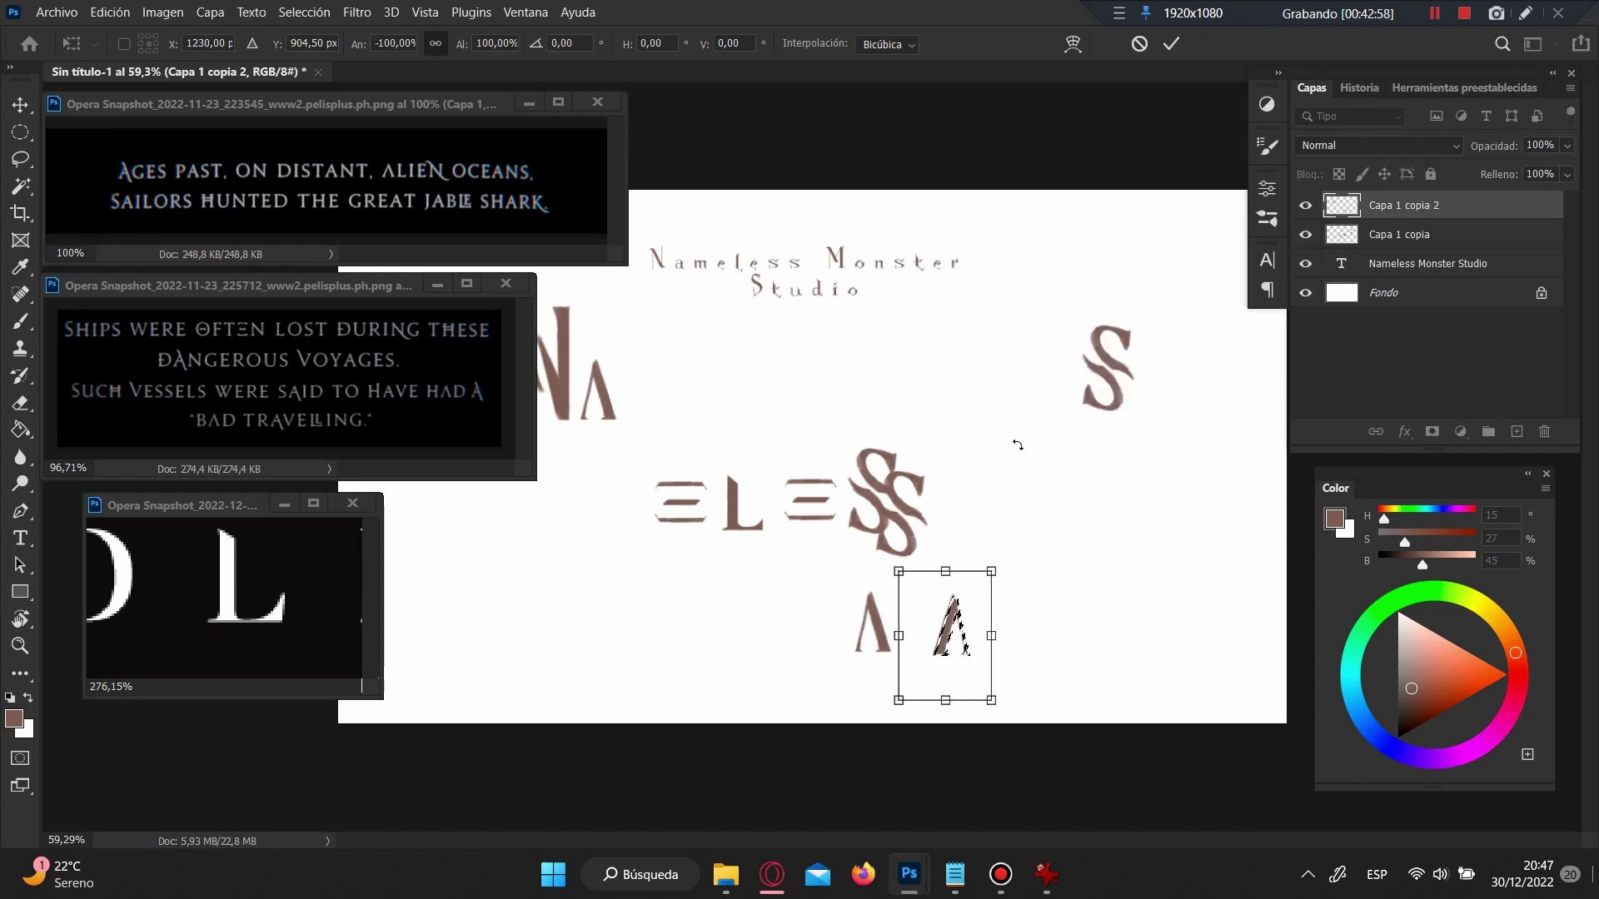
{"action": "left_click_drag", "start_coordinate": [941, 633], "coordinate": [866, 625]}
{"action": "key", "text": "Return"}
Step: Lasso one half of the M and shift it aside
{"action": "scroll", "coordinate": [883, 589], "scroll_direction": "up", "scroll_amount": 5}
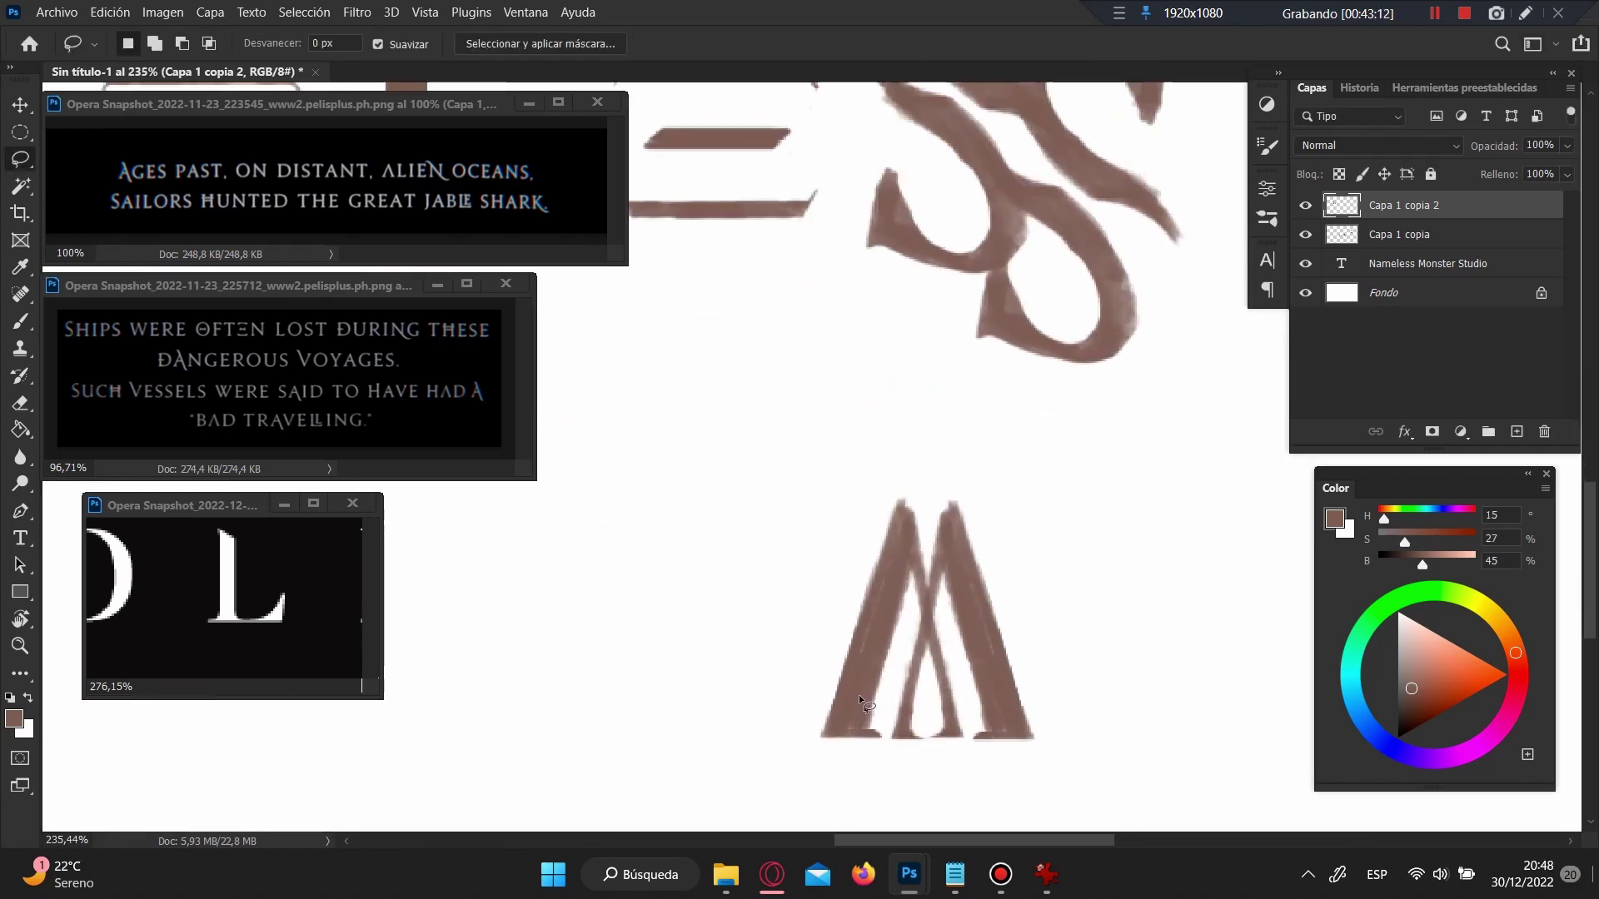
{"action": "left_click_drag", "start_coordinate": [858, 694], "coordinate": [858, 694]}
{"action": "mouse_move", "coordinate": [912, 536]}
{"action": "left_mouse_down"}
{"action": "mouse_move", "coordinate": [1020, 541]}
{"action": "mouse_move", "coordinate": [1008, 575]}
{"action": "left_mouse_up"}
{"action": "key", "text": "ctrl+d"}
Step: Split off the M's right half as a Λ and move it; cancel the attempted warp
{"action": "scroll", "coordinate": [985, 436], "scroll_direction": "down", "scroll_amount": 5}
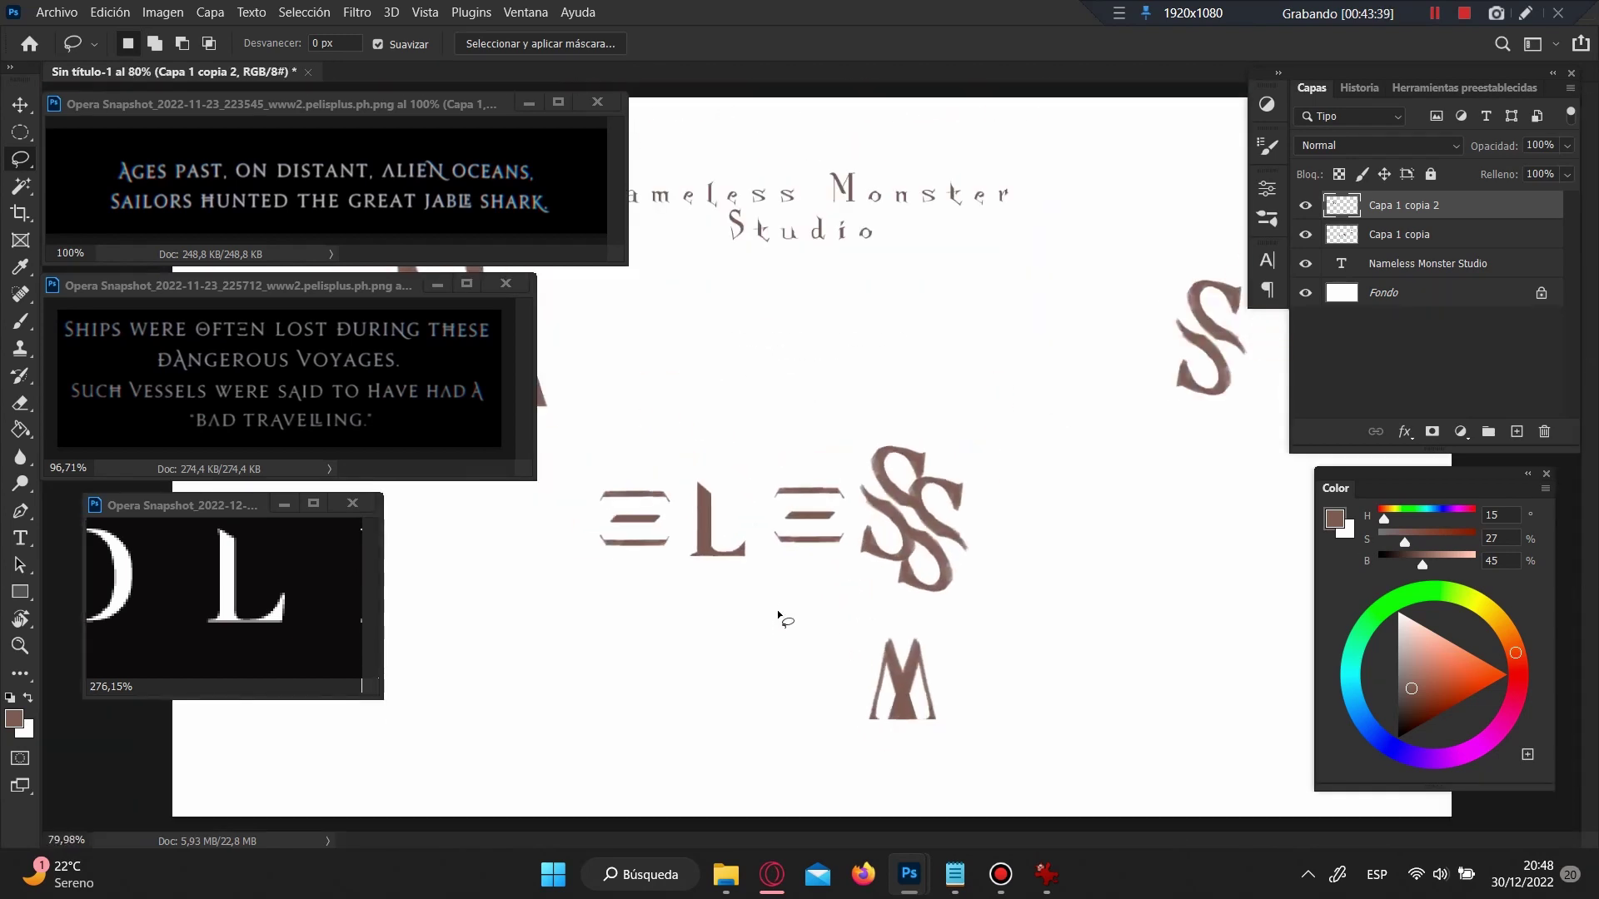
{"action": "scroll", "coordinate": [800, 271], "scroll_direction": "up", "scroll_amount": 5}
{"action": "scroll", "coordinate": [783, 264], "scroll_direction": "down", "scroll_amount": 5}
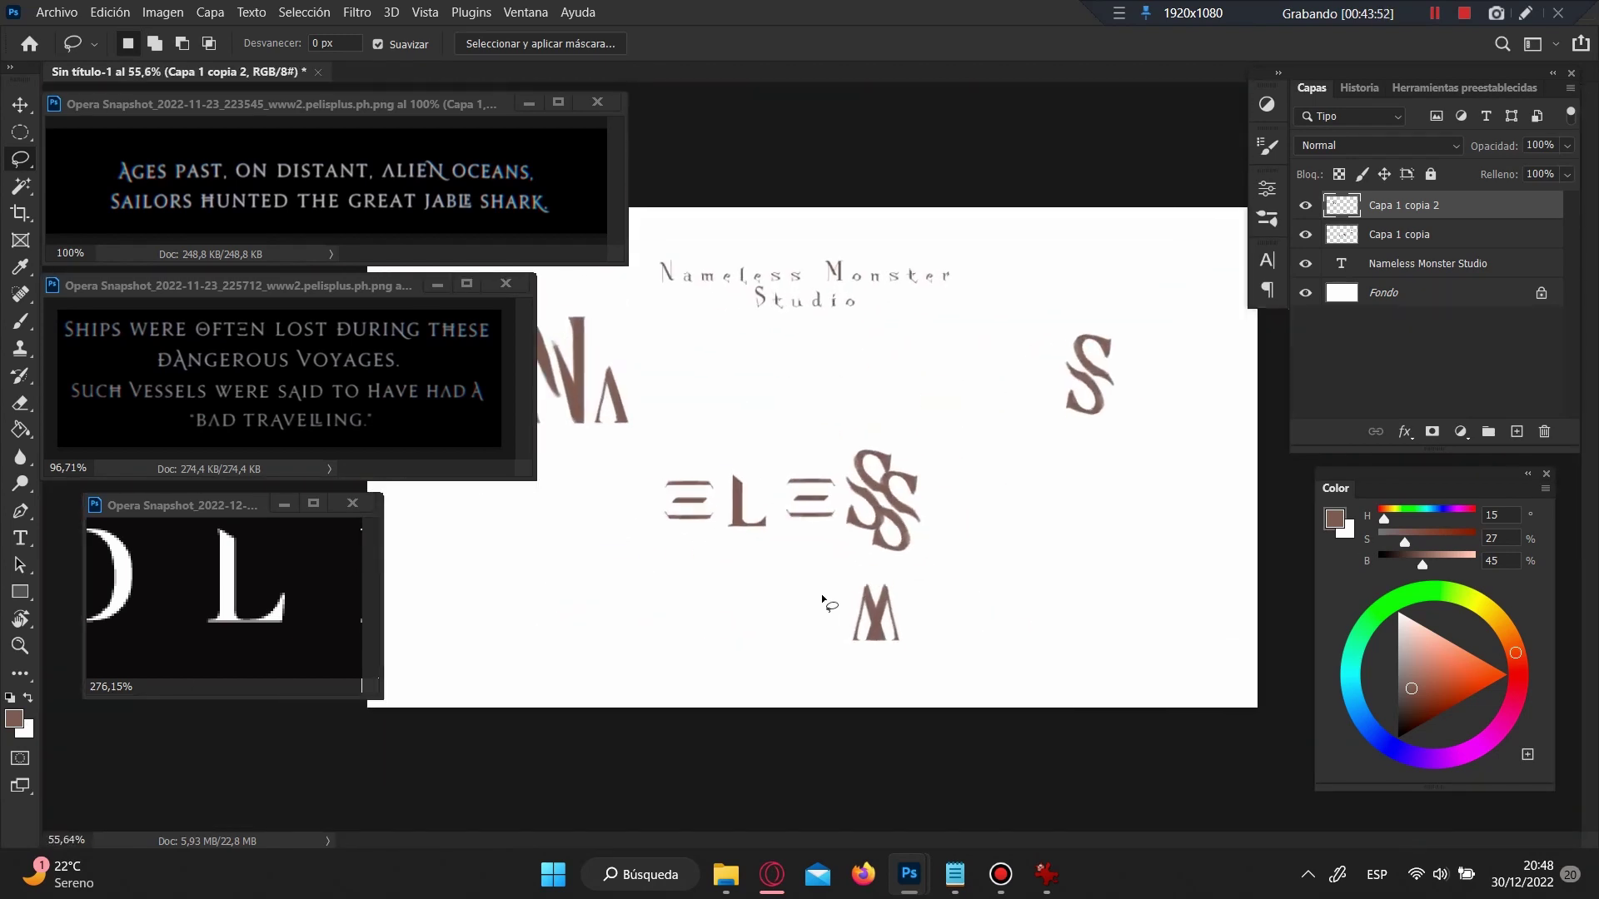
{"action": "left_click_drag", "start_coordinate": [912, 641], "coordinate": [1020, 642]}
{"action": "mouse_move", "coordinate": [1014, 700]}
{"action": "left_mouse_down"}
{"action": "mouse_move", "coordinate": [943, 683]}
{"action": "mouse_move", "coordinate": [998, 682]}
{"action": "mouse_move", "coordinate": [1039, 746]}
{"action": "left_mouse_up"}
{"action": "key", "text": "ctrl+t"}
{"action": "left_click_drag", "start_coordinate": [971, 667], "coordinate": [996, 647]}
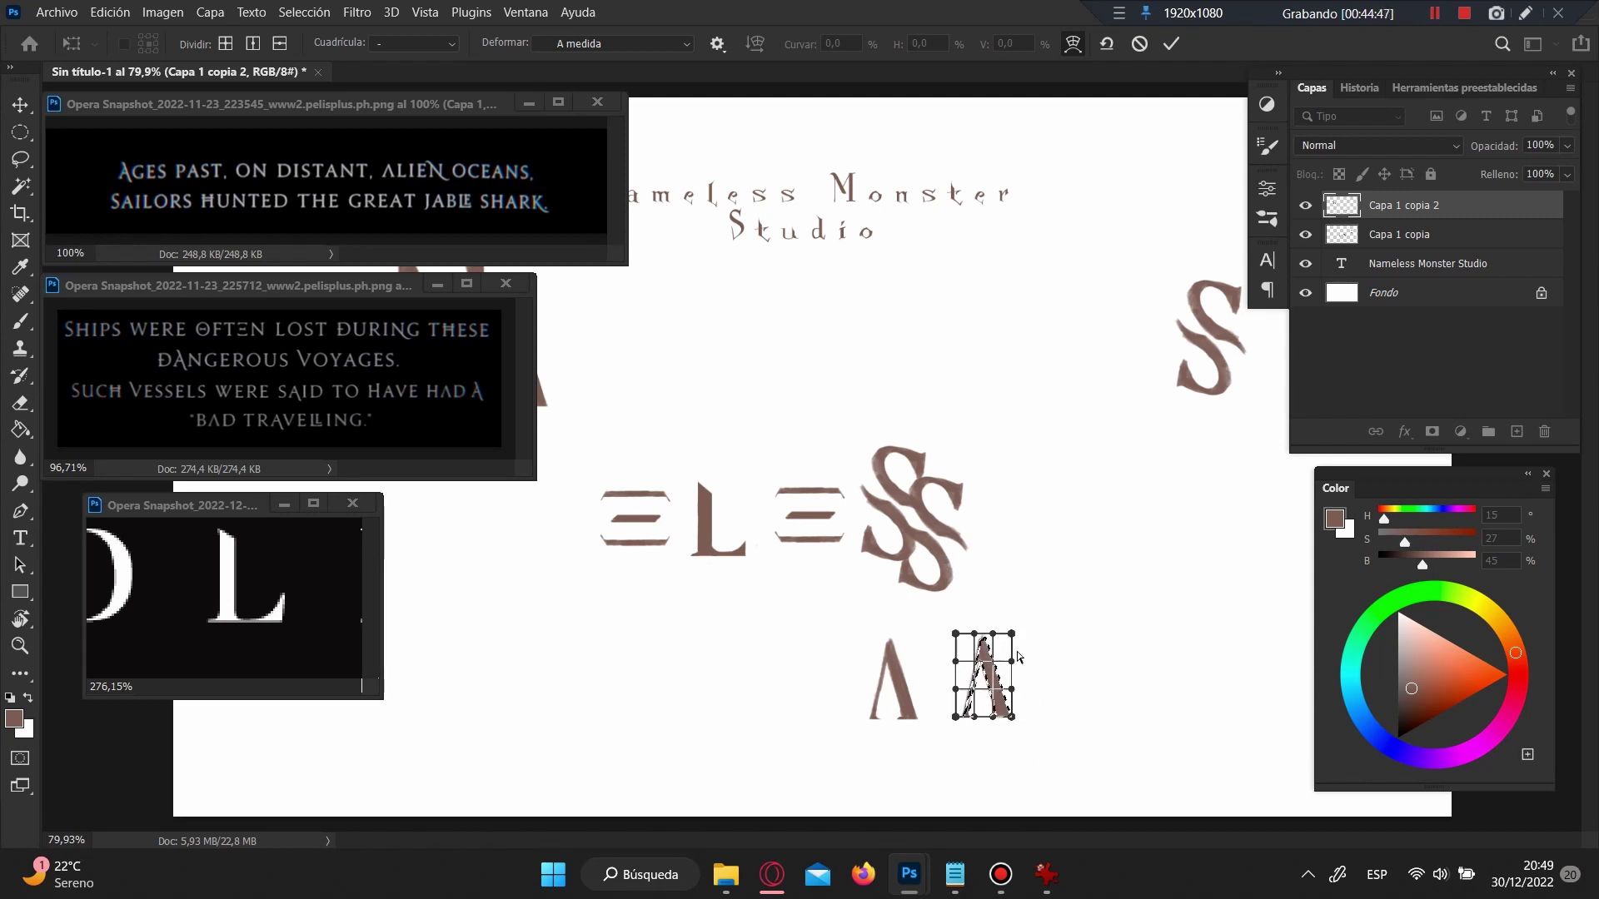
{"action": "key", "text": "Escape"}
Step: Lasso the right Λ and move it against the left one below the SS
{"action": "scroll", "coordinate": [863, 636], "scroll_direction": "up", "scroll_amount": 2}
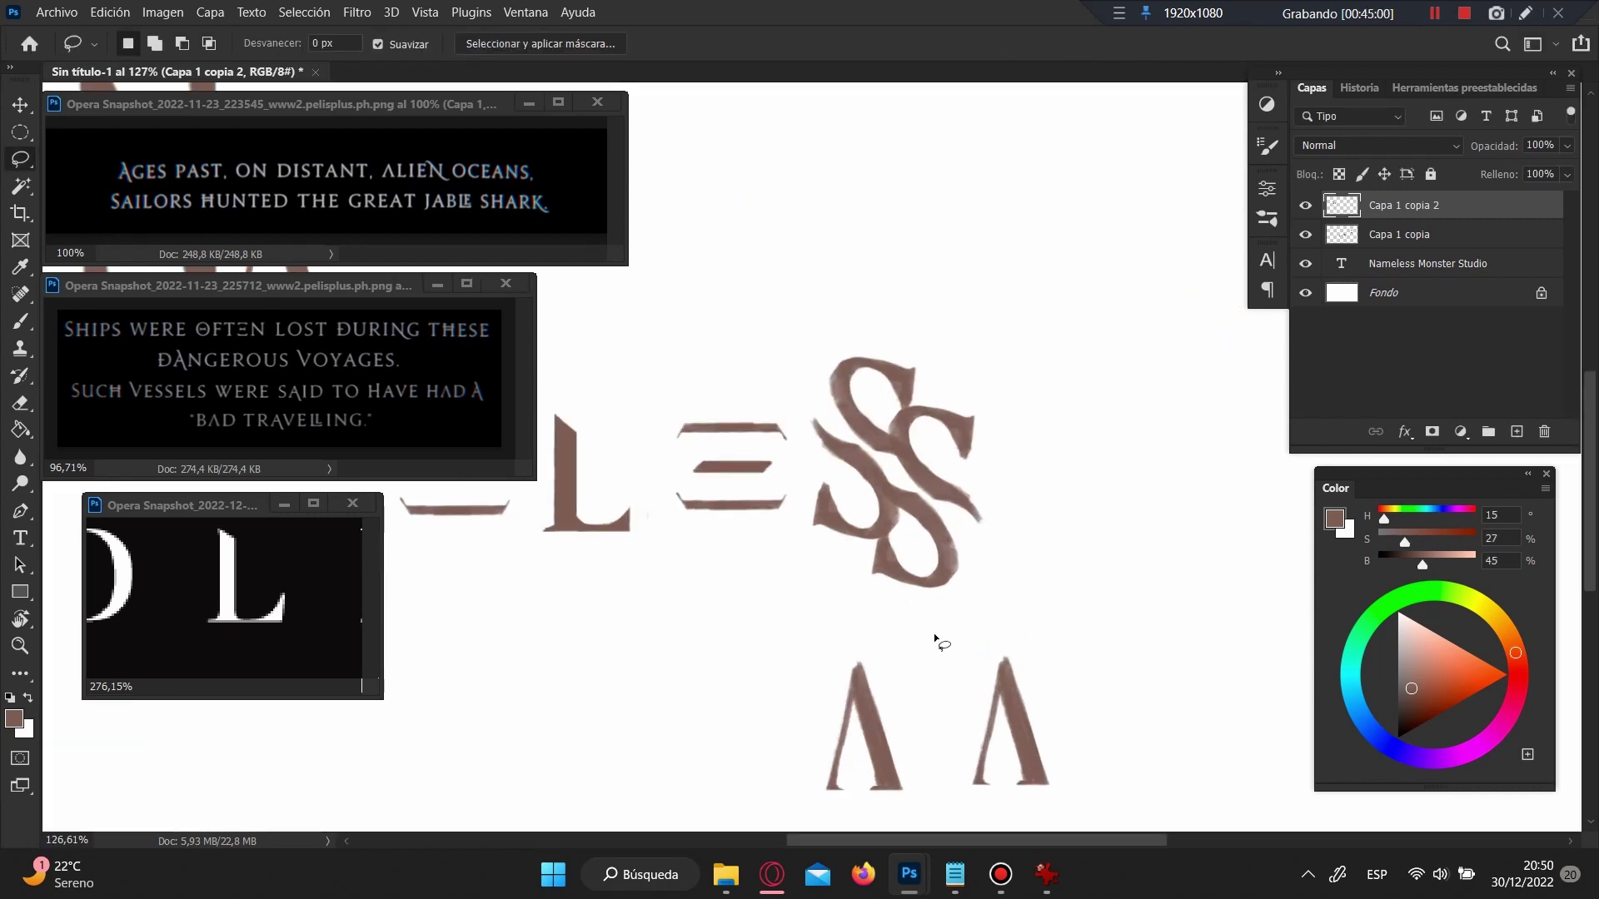
{"action": "key", "text": "b"}
{"action": "key", "text": "e"}
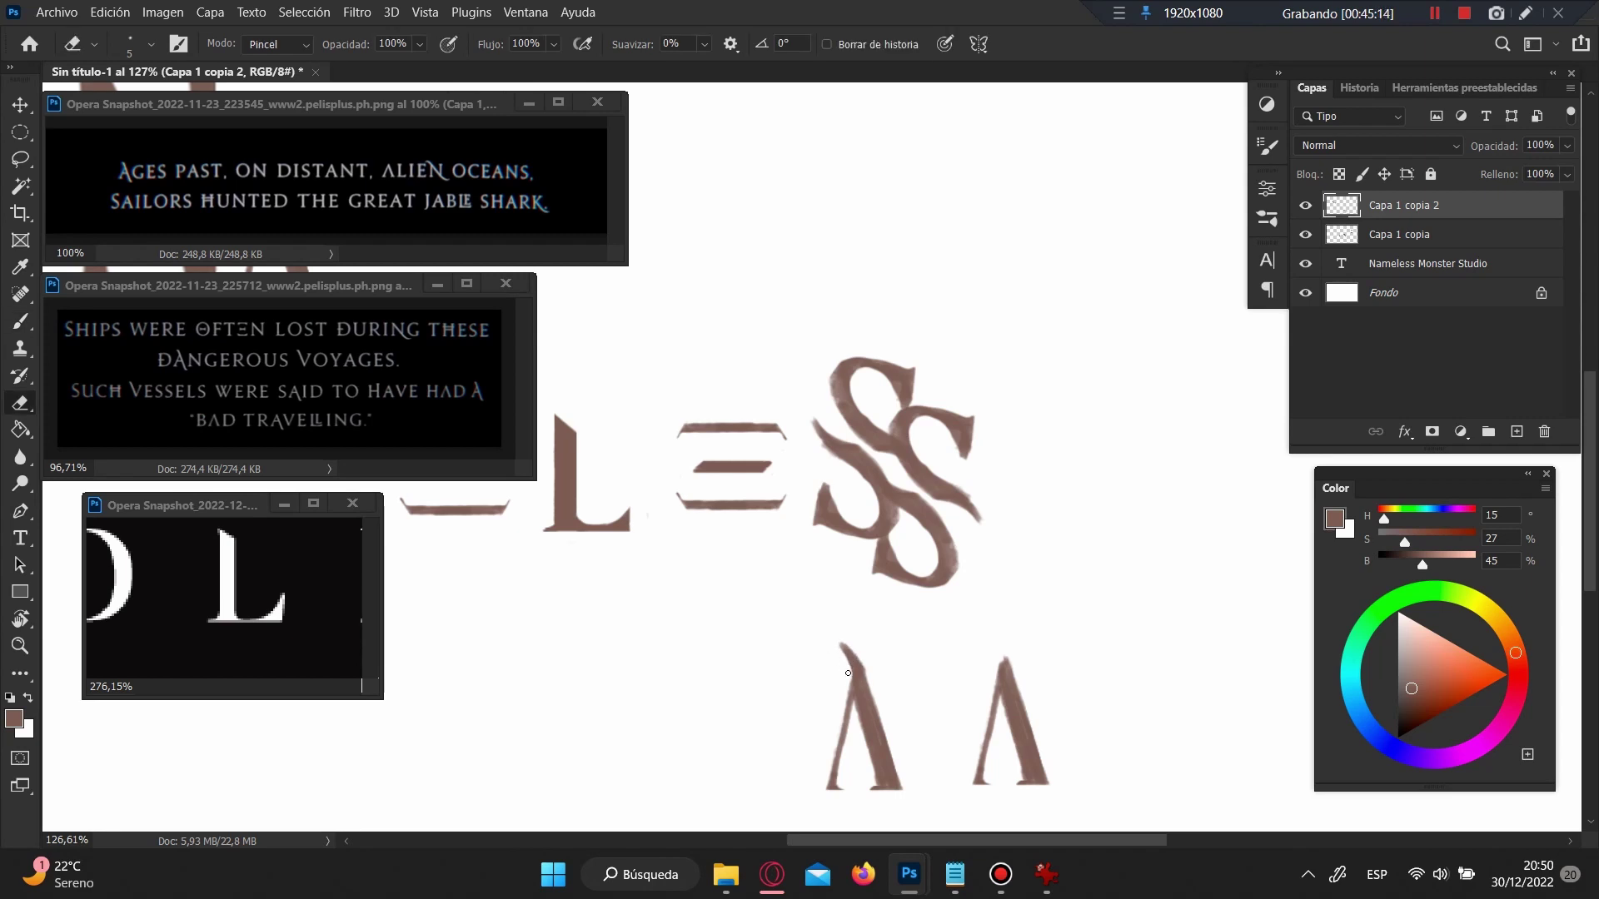
{"action": "scroll", "coordinate": [894, 716], "scroll_direction": "up", "scroll_amount": 2}
{"action": "scroll", "coordinate": [900, 500], "scroll_direction": "down", "scroll_amount": 3}
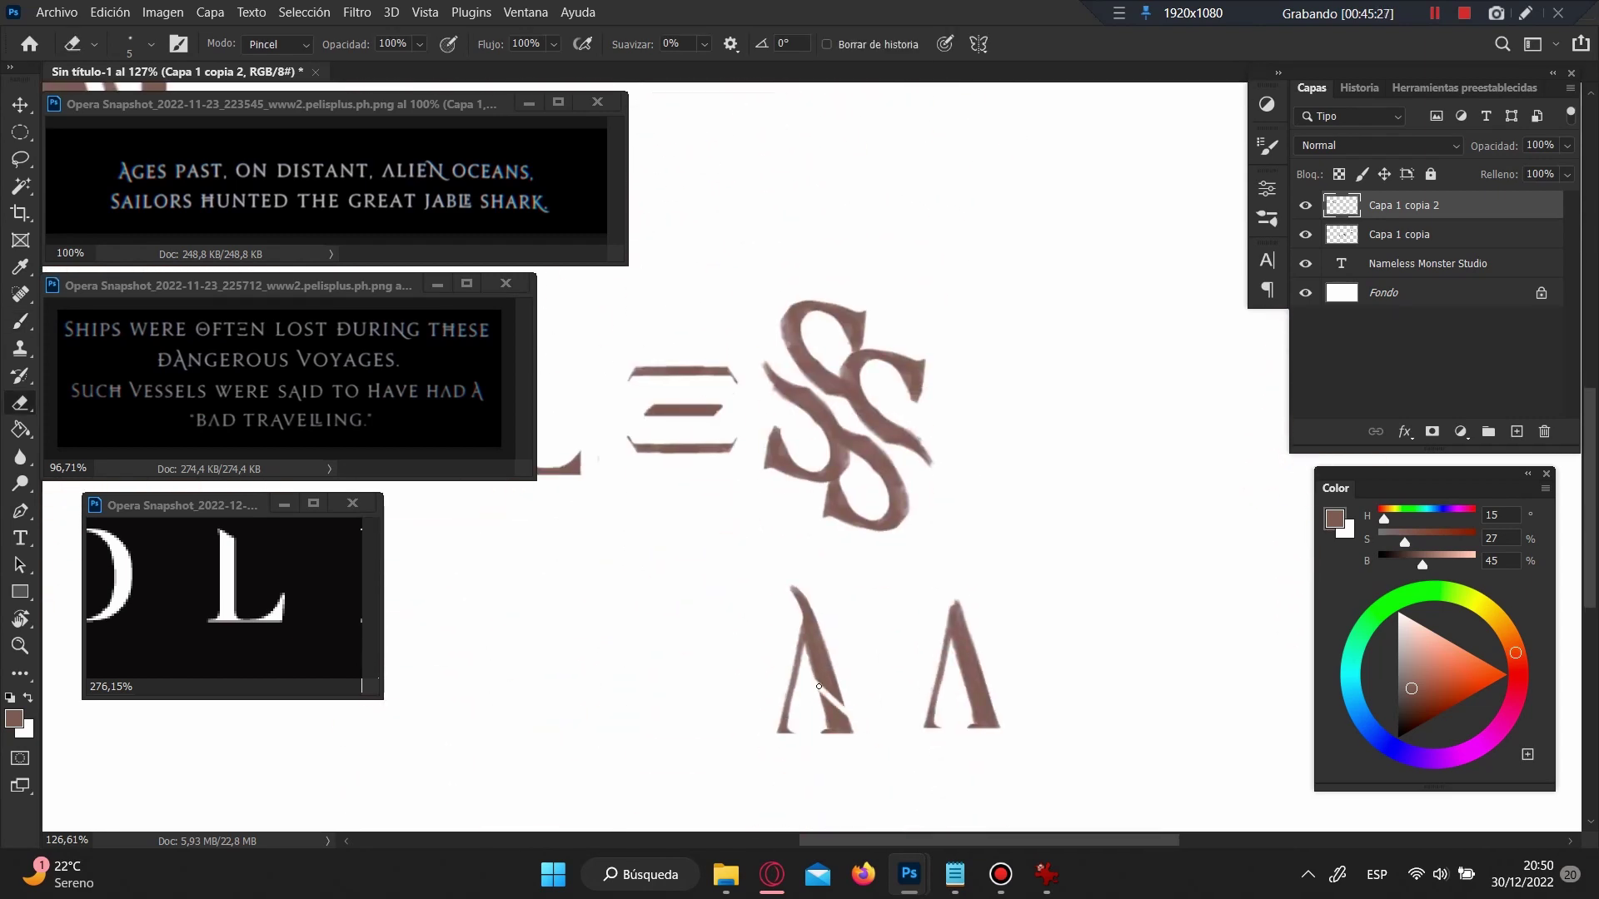
{"action": "scroll", "coordinate": [963, 583], "scroll_direction": "down", "scroll_amount": 2}
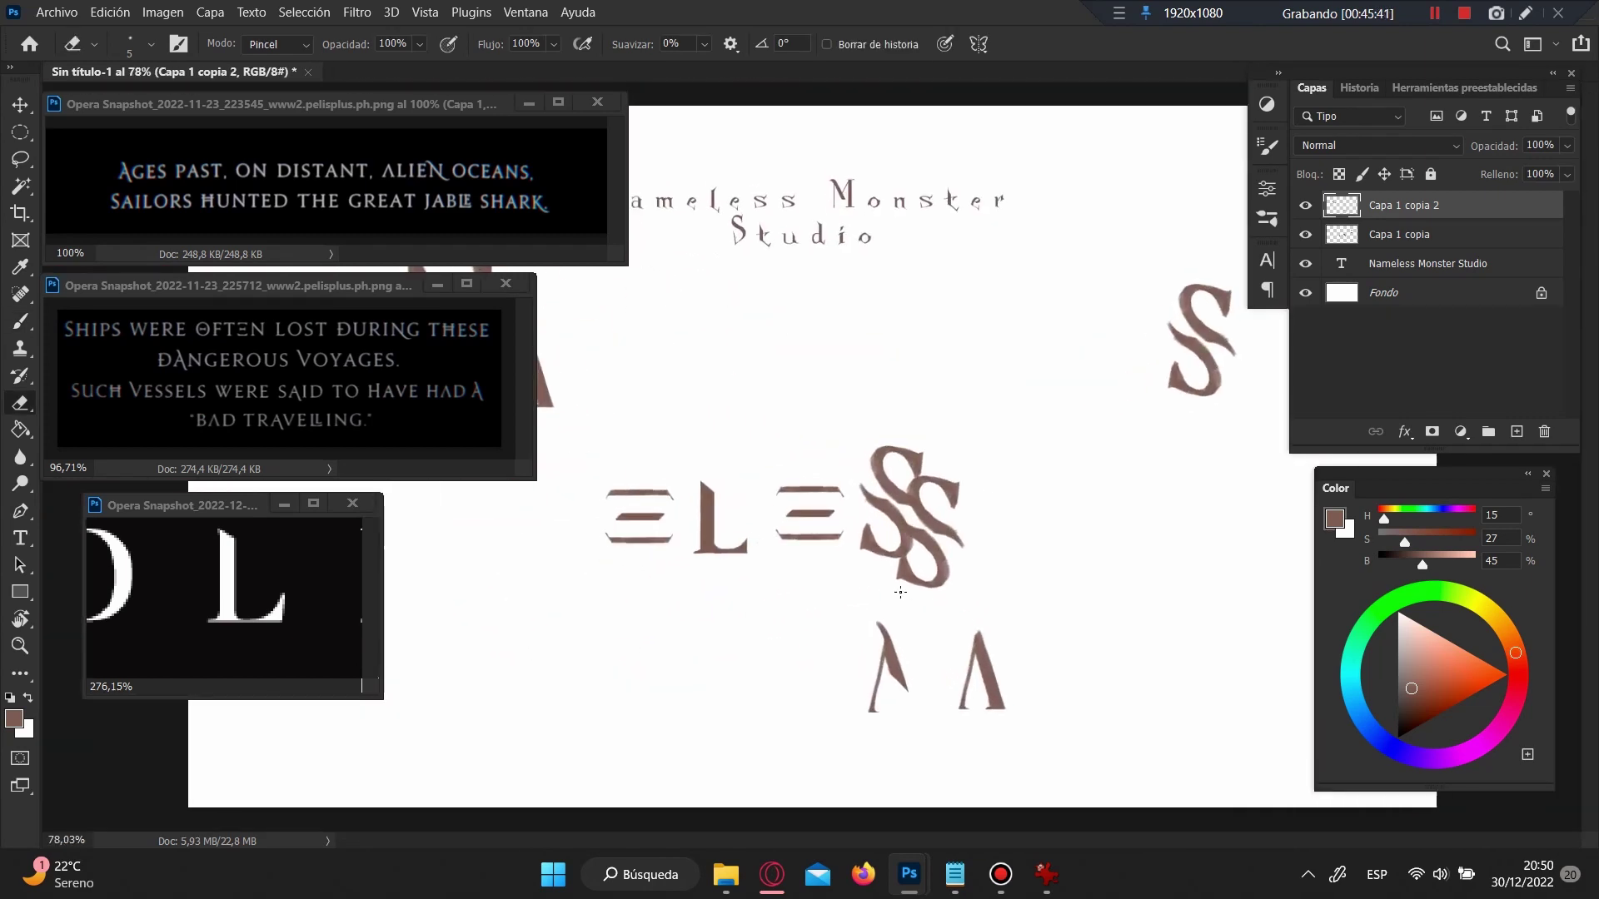
{"action": "key", "text": "l"}
{"action": "mouse_move", "coordinate": [959, 622]}
{"action": "left_mouse_down"}
{"action": "mouse_move", "coordinate": [916, 639]}
{"action": "mouse_move", "coordinate": [949, 660]}
{"action": "mouse_move", "coordinate": [939, 763]}
{"action": "left_mouse_up"}
{"action": "key", "text": "ctrl+d"}
Step: Erase the rough overlap and brush extra strokes to join the M
{"action": "scroll", "coordinate": [911, 623], "scroll_direction": "up", "scroll_amount": 3}
{"action": "key", "text": "e"}
{"action": "scroll", "coordinate": [885, 495], "scroll_direction": "down", "scroll_amount": 2}
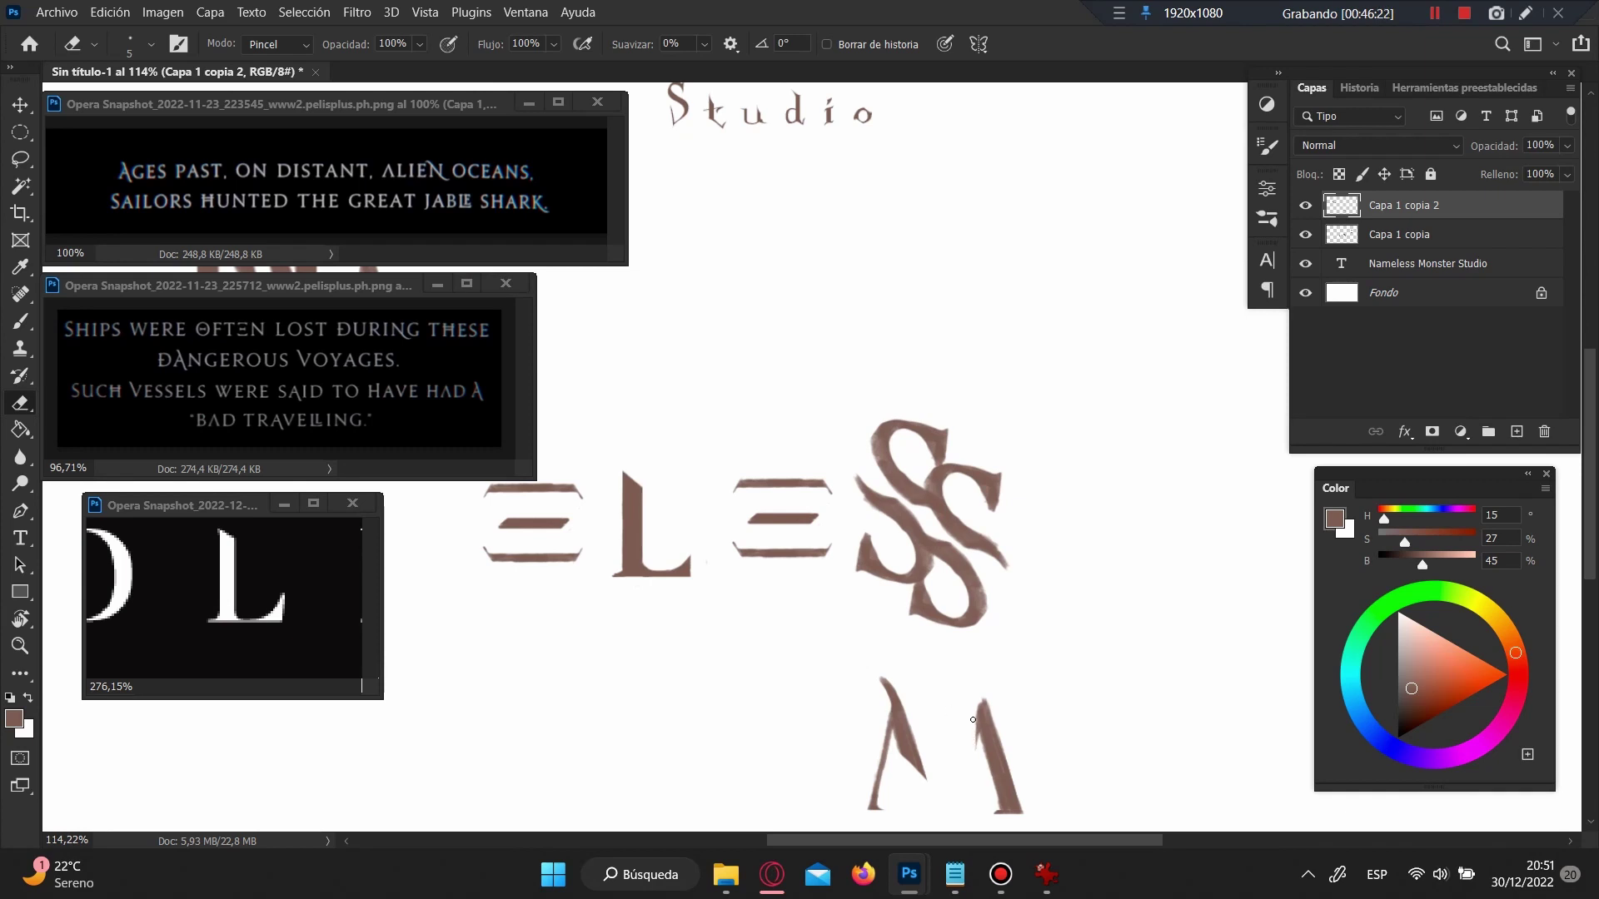
{"action": "key", "text": "b"}
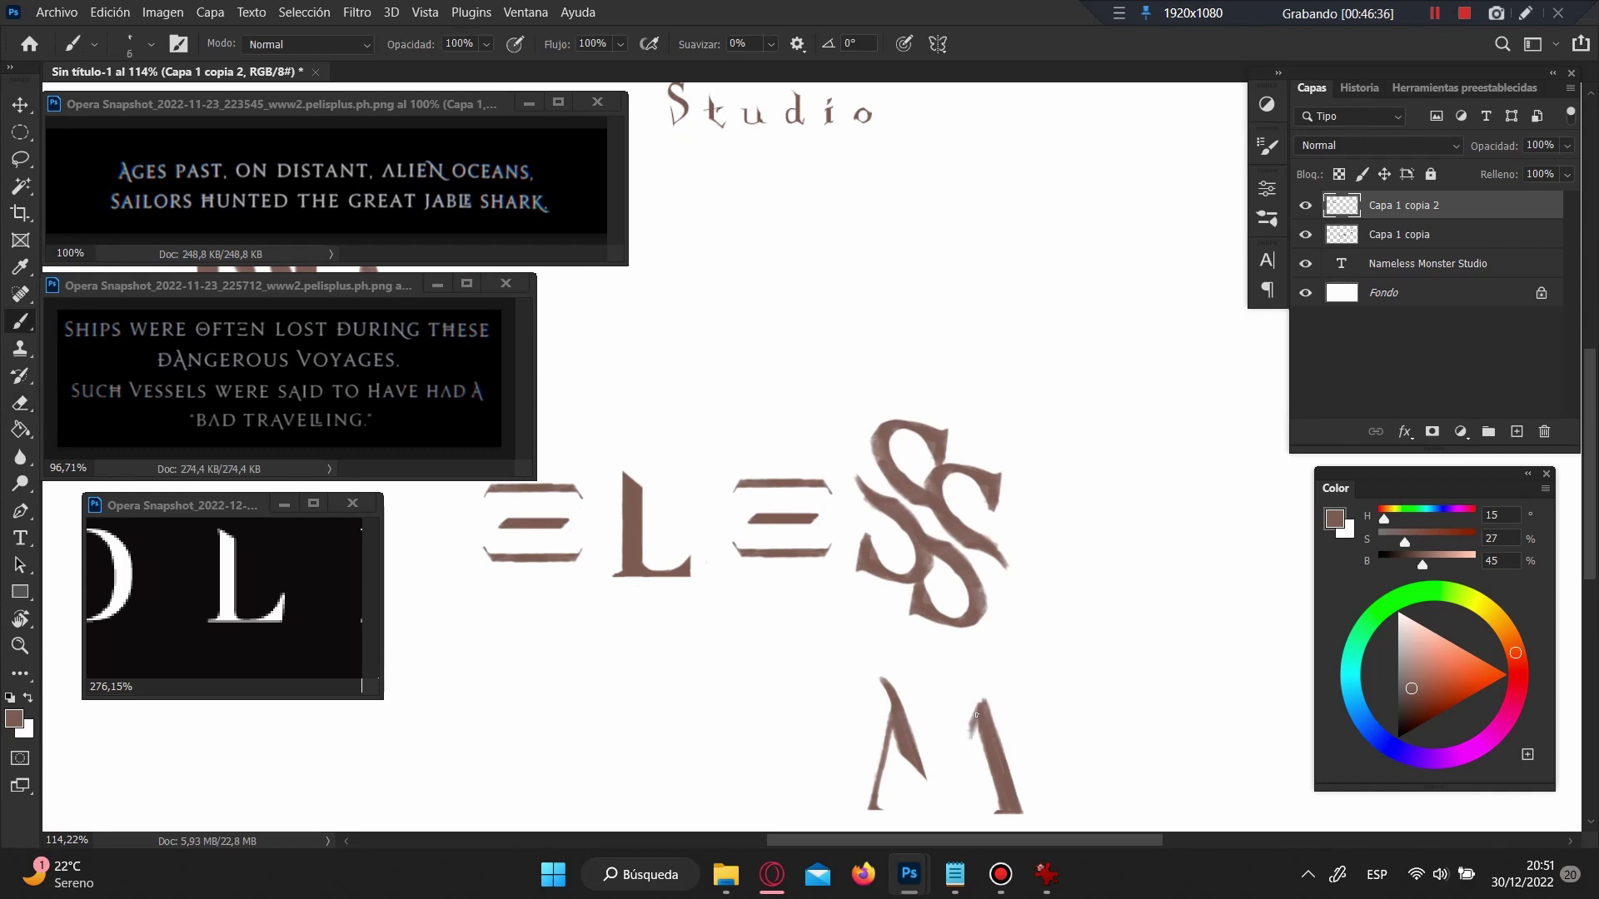
{"action": "left_click_drag", "start_coordinate": [969, 737], "coordinate": [996, 726]}
Step: Lasso the M's left stroke and rotate it with Free Transform
{"action": "key", "text": "l"}
{"action": "scroll", "coordinate": [949, 716], "scroll_direction": "down", "scroll_amount": 5}
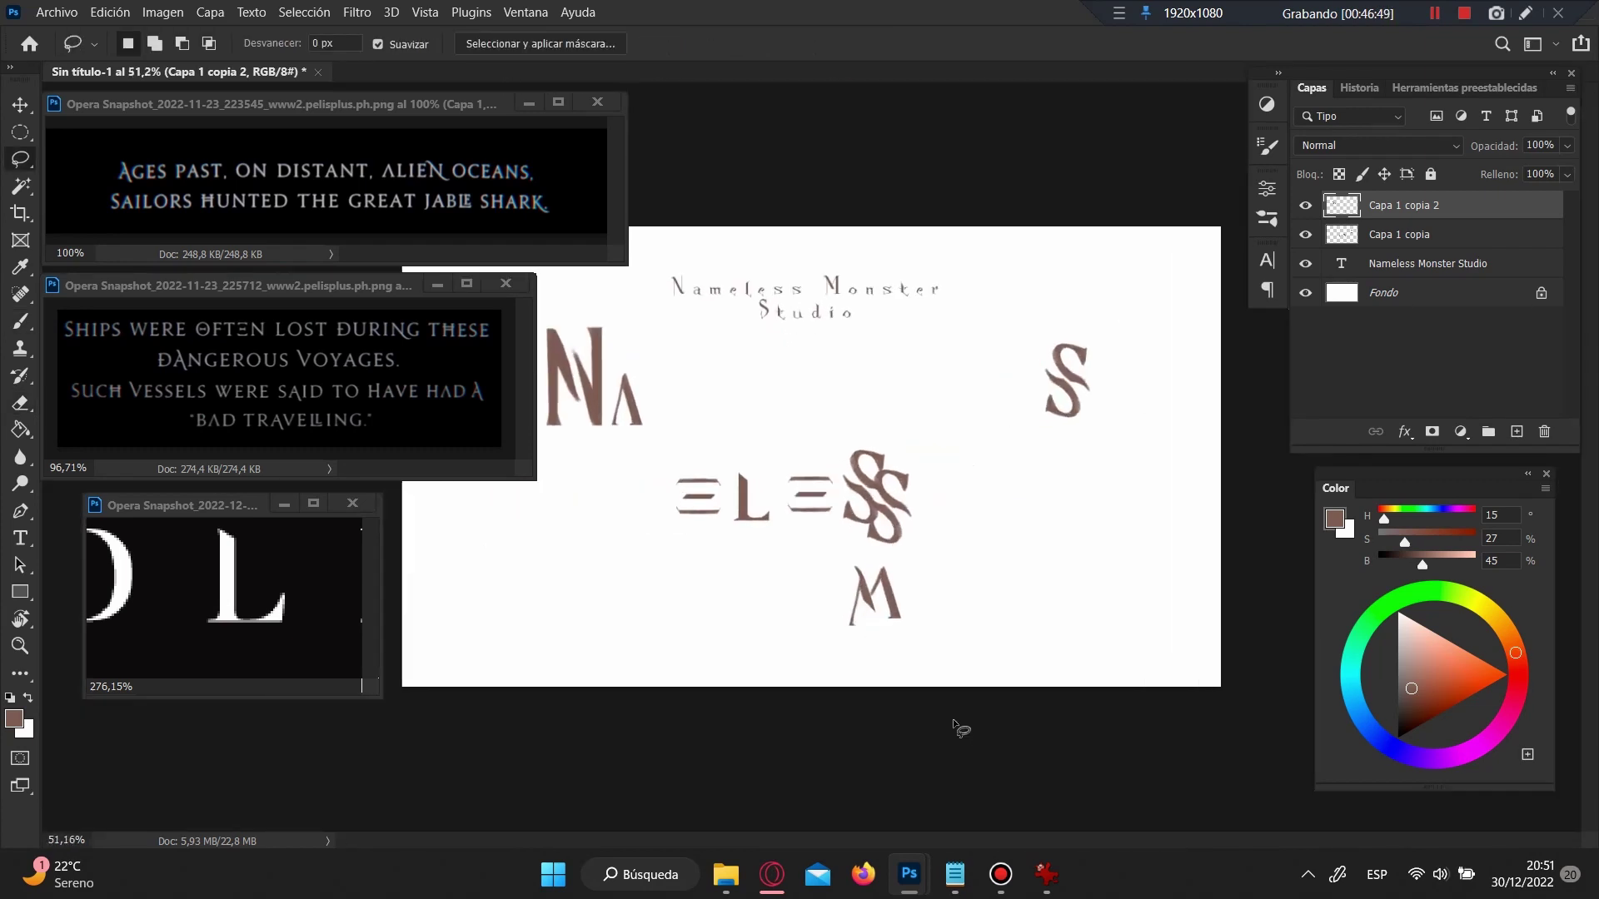
{"action": "scroll", "coordinate": [949, 718], "scroll_direction": "up", "scroll_amount": 6}
{"action": "left_click_drag", "start_coordinate": [860, 715], "coordinate": [858, 718]}
{"action": "key", "text": "ctrl+t"}
{"action": "mouse_move", "coordinate": [820, 608]}
{"action": "left_mouse_down"}
{"action": "mouse_move", "coordinate": [804, 612]}
{"action": "mouse_move", "coordinate": [853, 652]}
{"action": "left_mouse_up"}
{"action": "key", "text": "Return"}
Step: Brush over the M's diagonal stroke to thicken it
{"action": "scroll", "coordinate": [854, 654], "scroll_direction": "up", "scroll_amount": 4}
{"action": "key", "text": "b"}
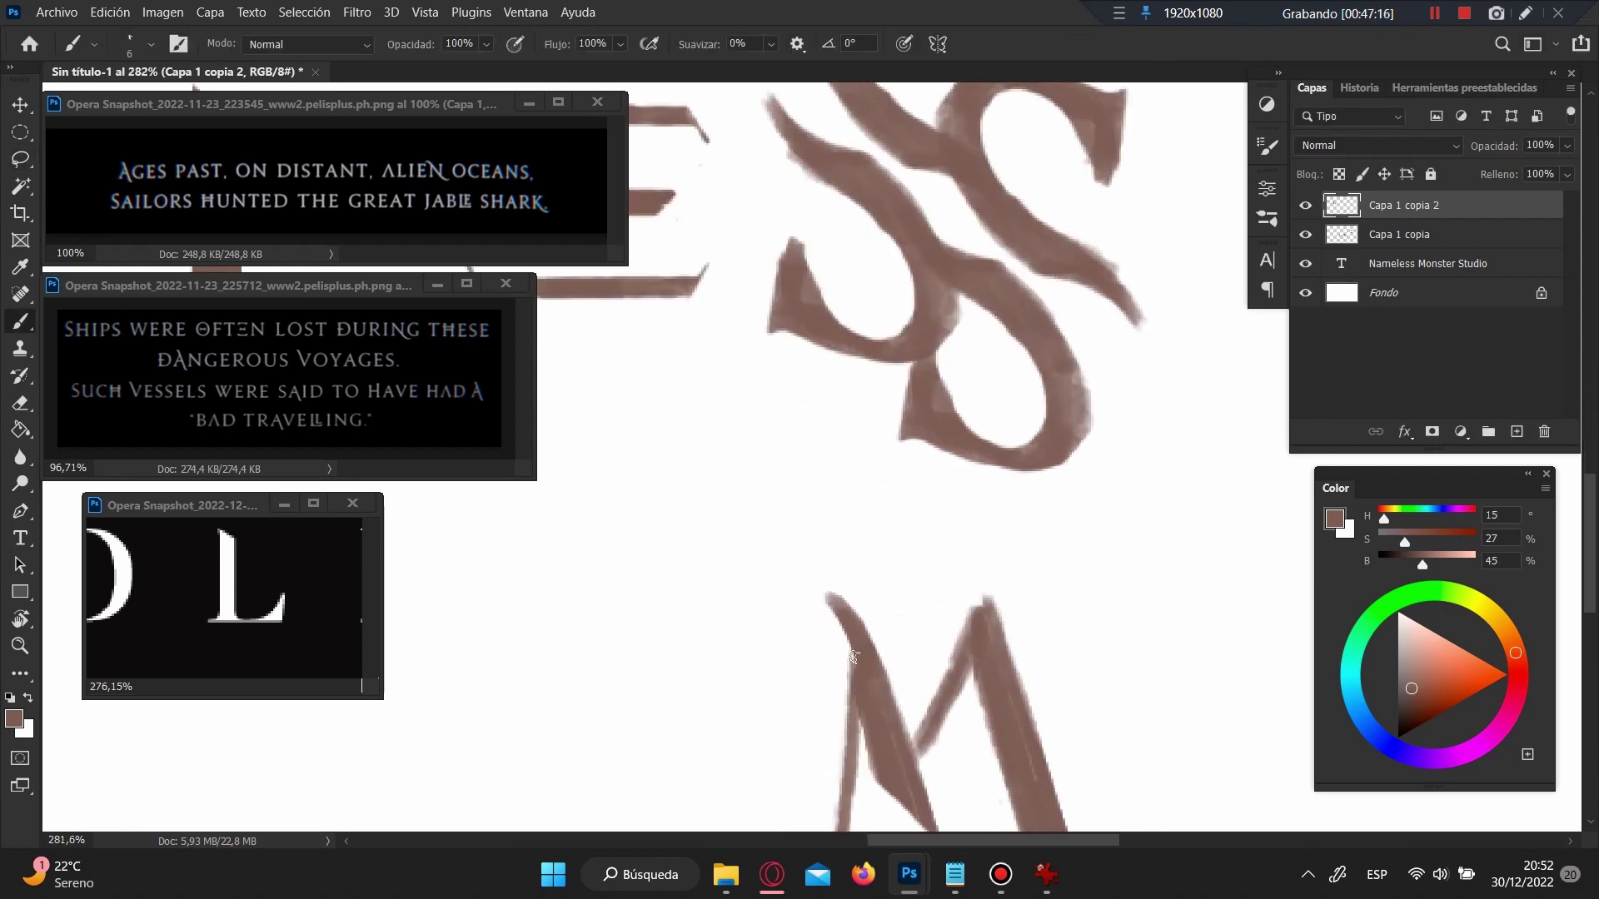
{"action": "scroll", "coordinate": [857, 665], "scroll_direction": "down", "scroll_amount": 5}
{"action": "scroll", "coordinate": [857, 666], "scroll_direction": "up", "scroll_amount": 5}
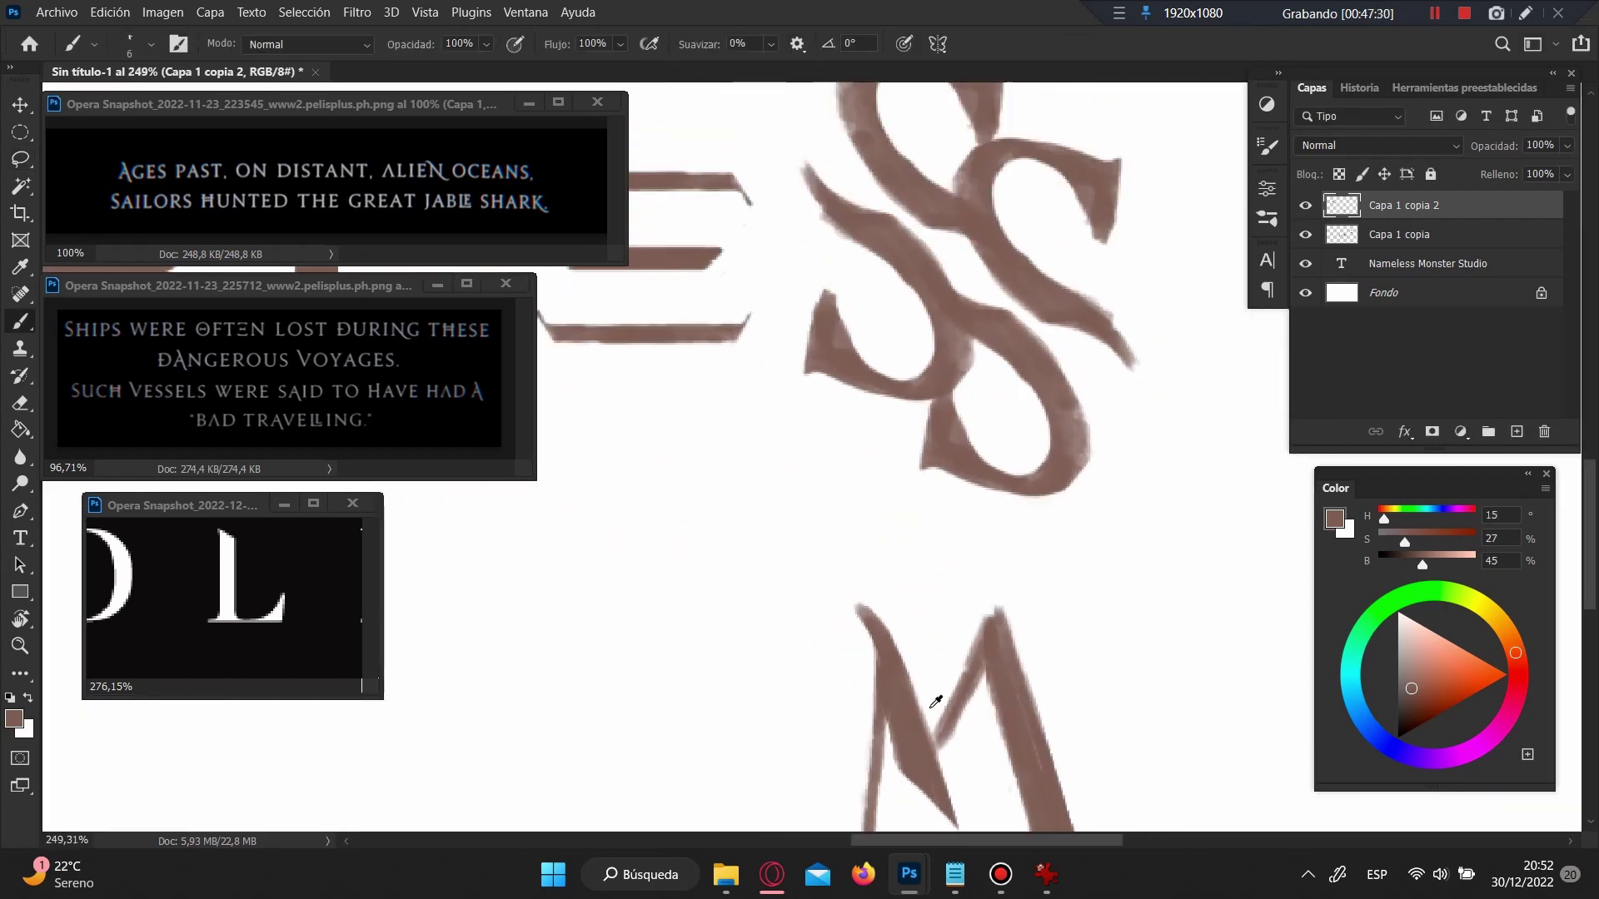
{"action": "left_click_drag", "start_coordinate": [926, 724], "coordinate": [947, 698]}
{"action": "left_click_drag", "start_coordinate": [990, 583], "coordinate": [943, 696]}
Step: Paint a serif at the M's top right and erase stray parts
{"action": "scroll", "coordinate": [923, 798], "scroll_direction": "up", "scroll_amount": 1}
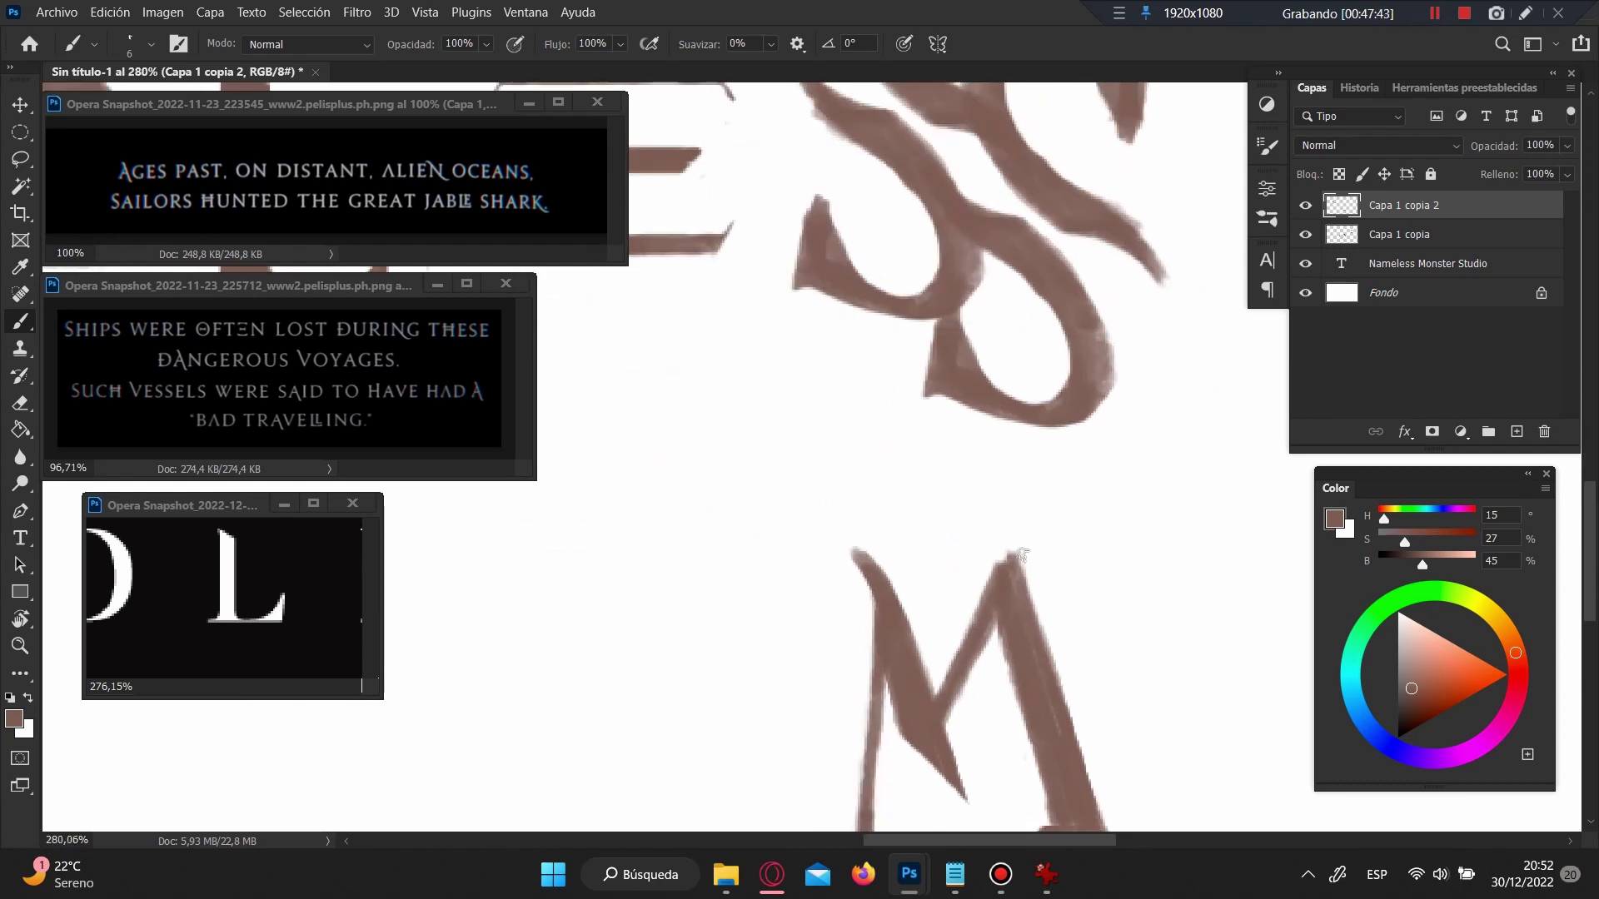
{"action": "left_click_drag", "start_coordinate": [989, 594], "coordinate": [1051, 560]}
{"action": "scroll", "coordinate": [956, 321], "scroll_direction": "down", "scroll_amount": 5}
{"action": "scroll", "coordinate": [921, 749], "scroll_direction": "up", "scroll_amount": 5}
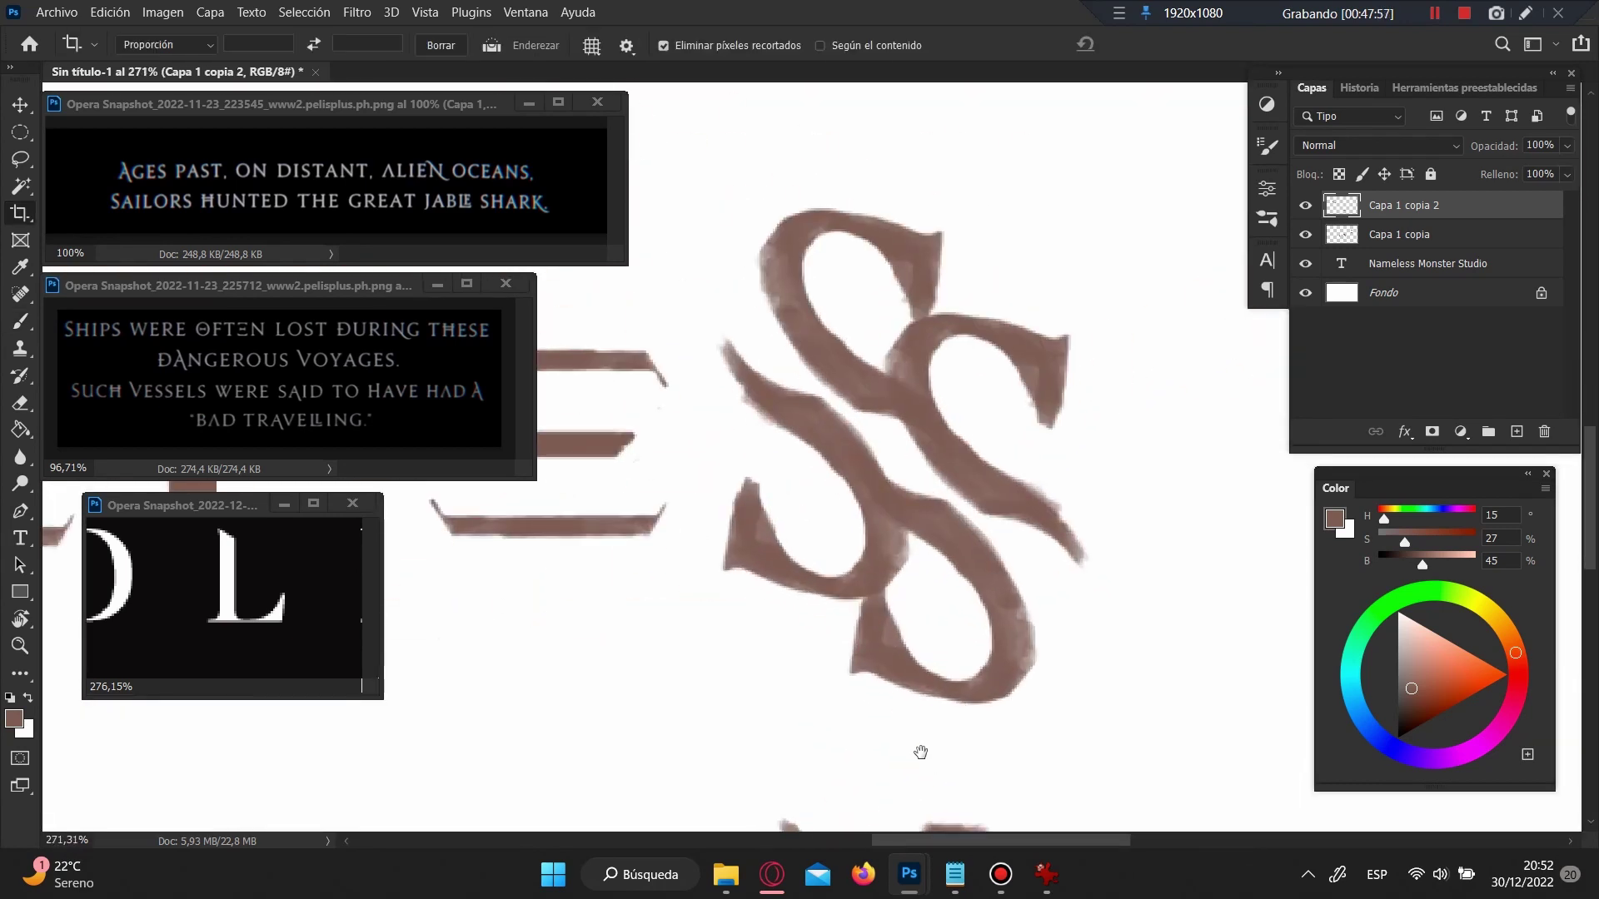
{"action": "key", "text": "e"}
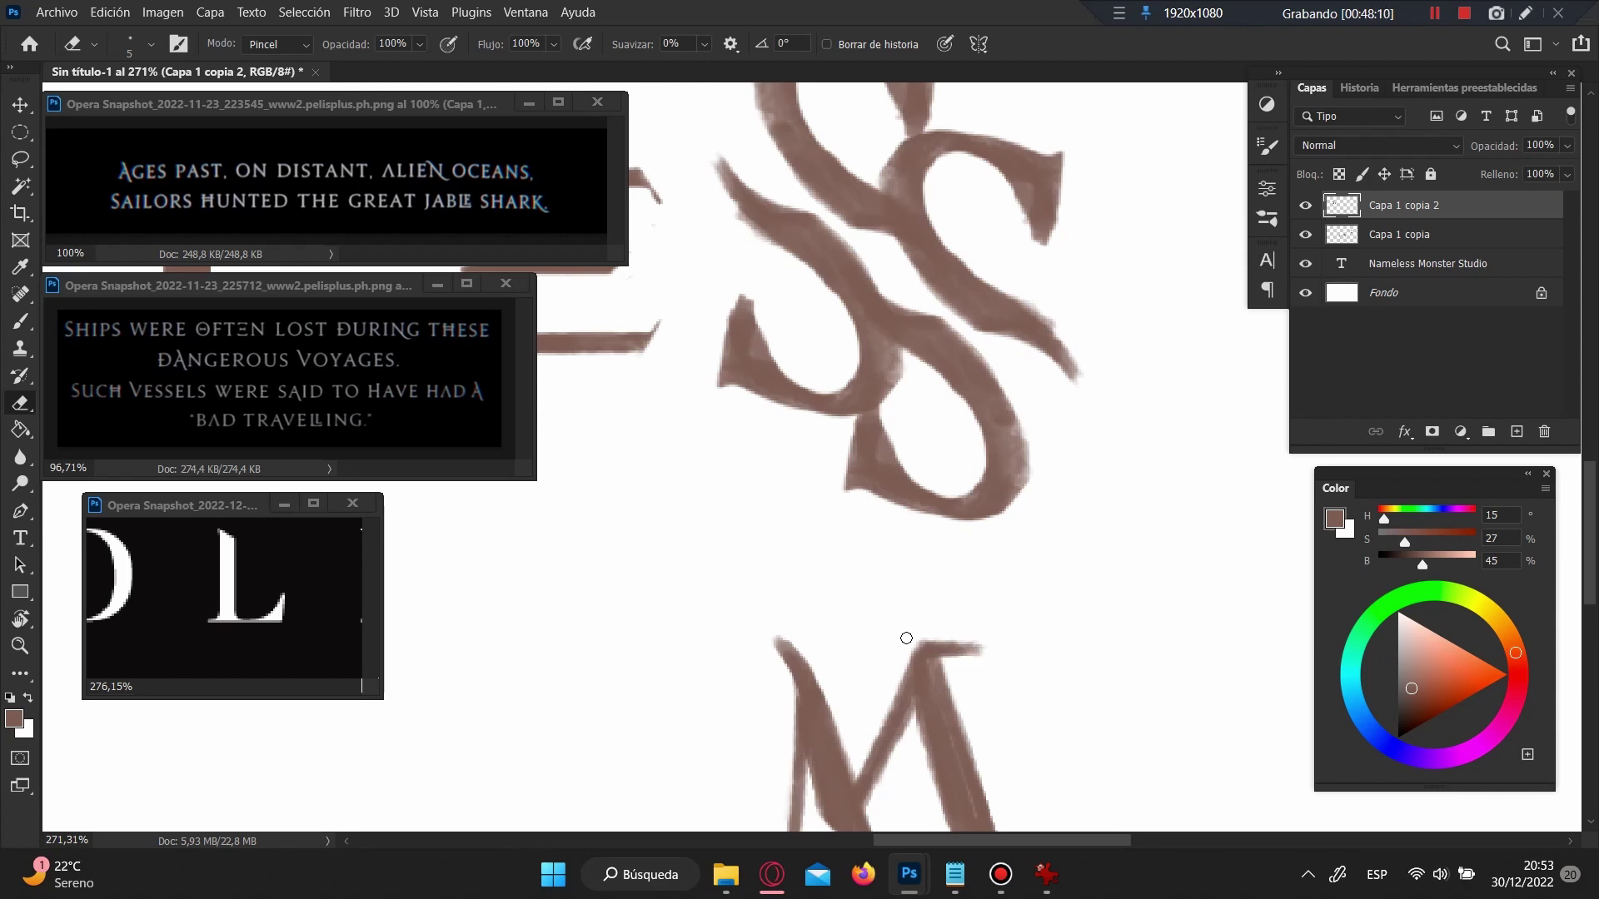
{"action": "scroll", "coordinate": [980, 632], "scroll_direction": "down", "scroll_amount": 3}
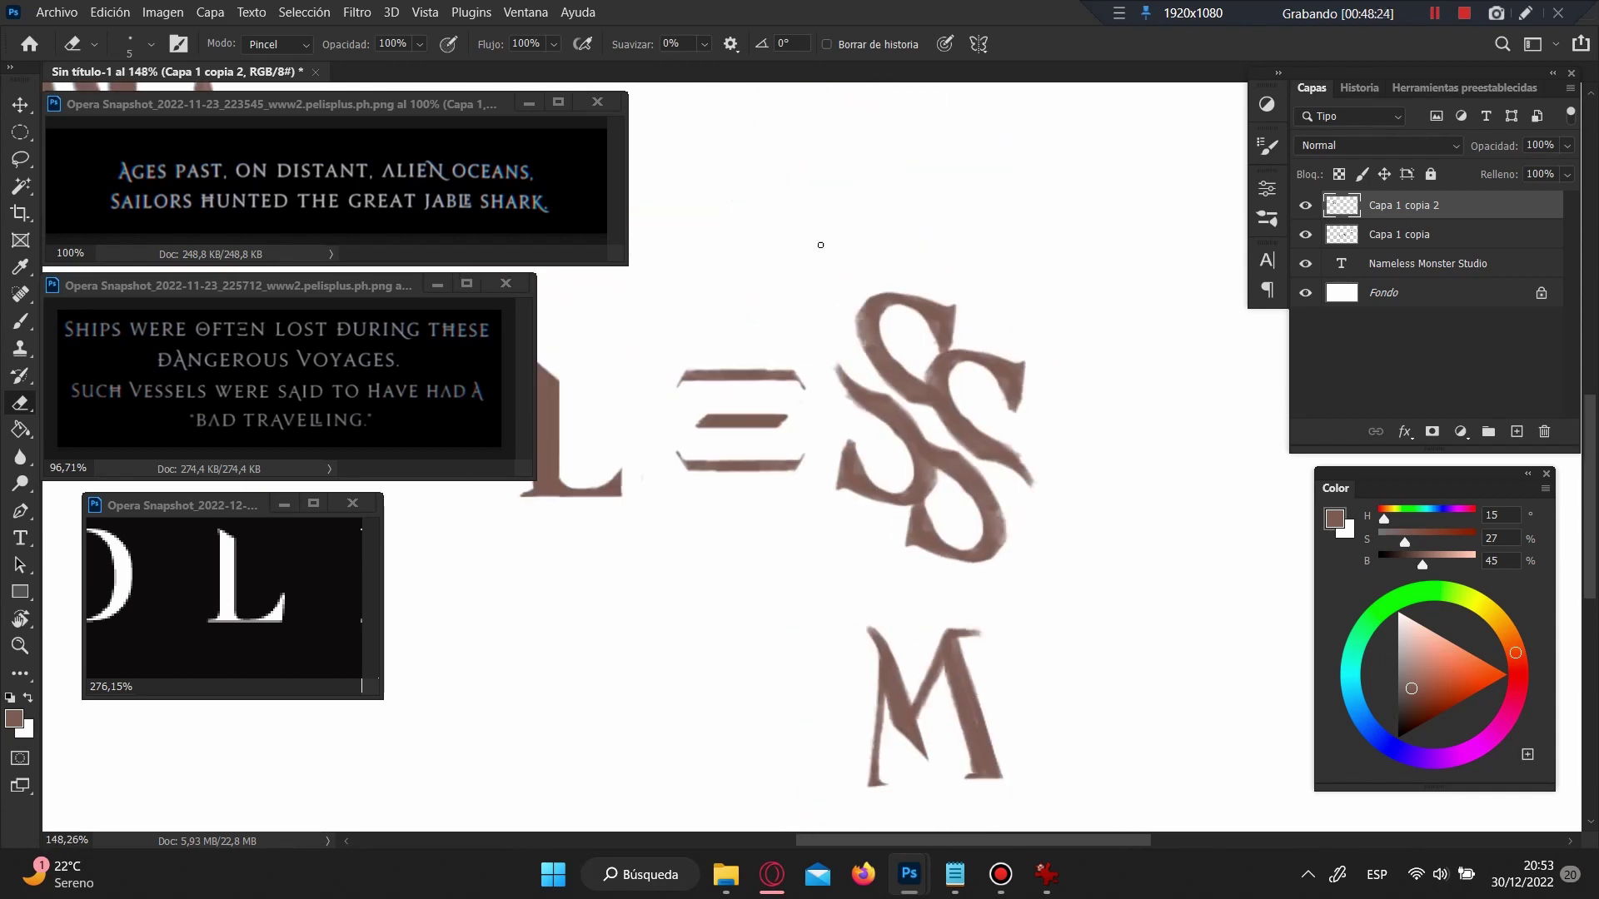
{"action": "scroll", "coordinate": [820, 245], "scroll_direction": "up", "scroll_amount": 5}
{"action": "scroll", "coordinate": [889, 613], "scroll_direction": "down", "scroll_amount": 5}
{"action": "scroll", "coordinate": [871, 636], "scroll_direction": "down", "scroll_amount": 2}
Step: Extend the M's base with a brushed stroke and erase the excess
{"action": "key", "text": "b"}
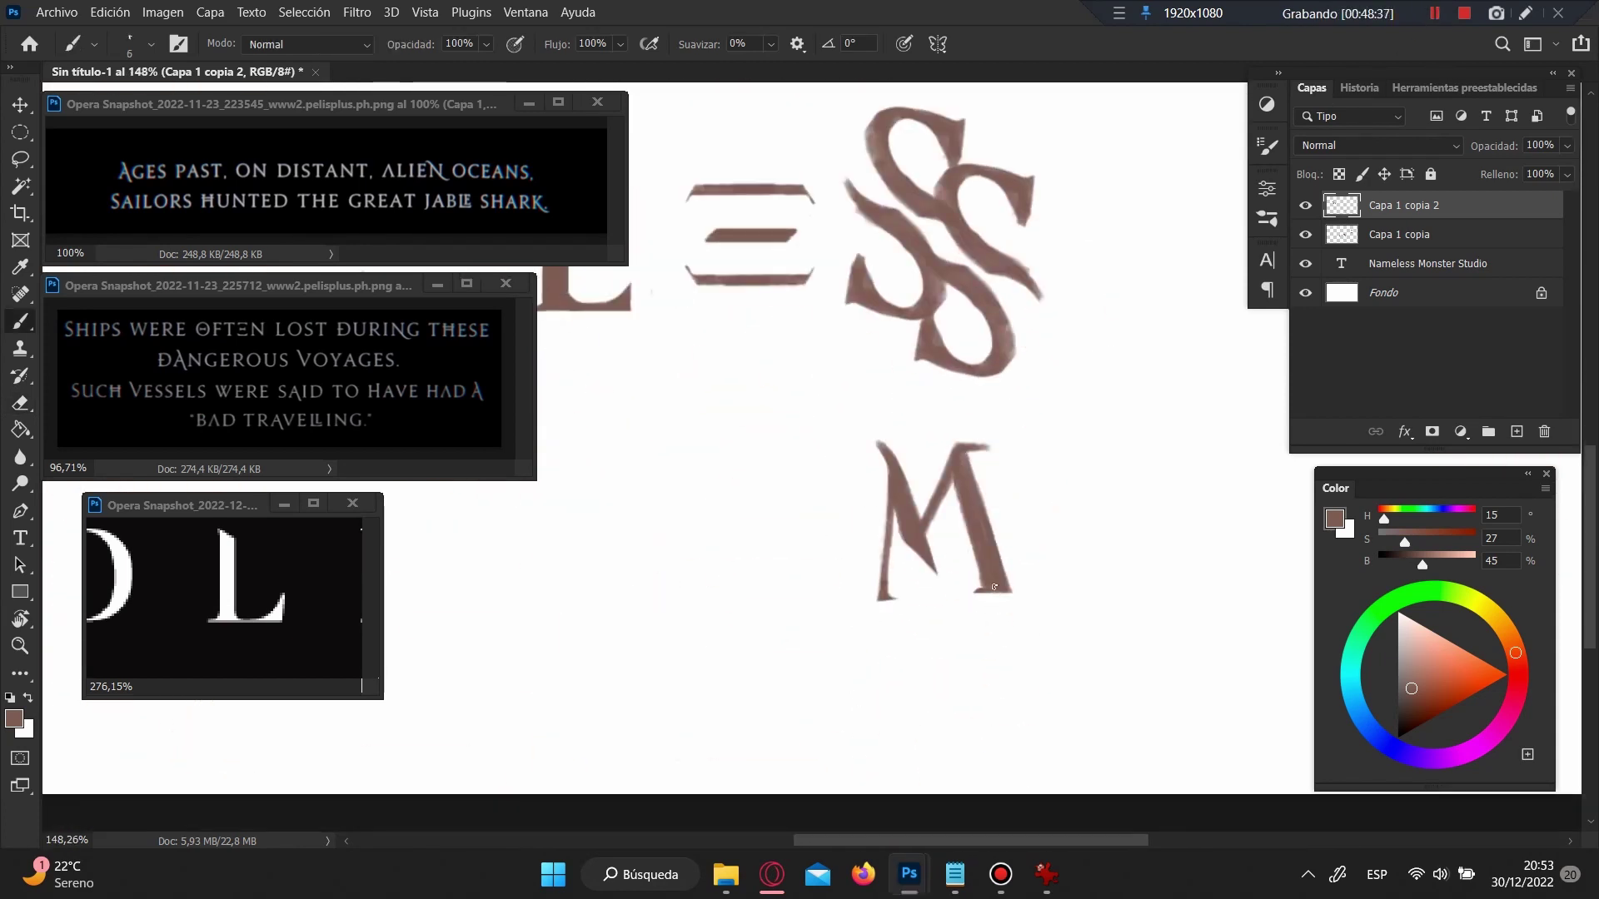
{"action": "scroll", "coordinate": [994, 588], "scroll_direction": "up", "scroll_amount": 6}
{"action": "mouse_move", "coordinate": [964, 533]}
{"action": "left_mouse_down"}
{"action": "mouse_move", "coordinate": [1099, 535]}
{"action": "mouse_move", "coordinate": [612, 533]}
{"action": "mouse_move", "coordinate": [885, 542]}
{"action": "mouse_move", "coordinate": [807, 561]}
{"action": "mouse_move", "coordinate": [1120, 517]}
{"action": "mouse_move", "coordinate": [1085, 520]}
{"action": "left_mouse_up"}
{"action": "key", "text": "e"}
{"action": "scroll", "coordinate": [1085, 521], "scroll_direction": "down", "scroll_amount": 4}
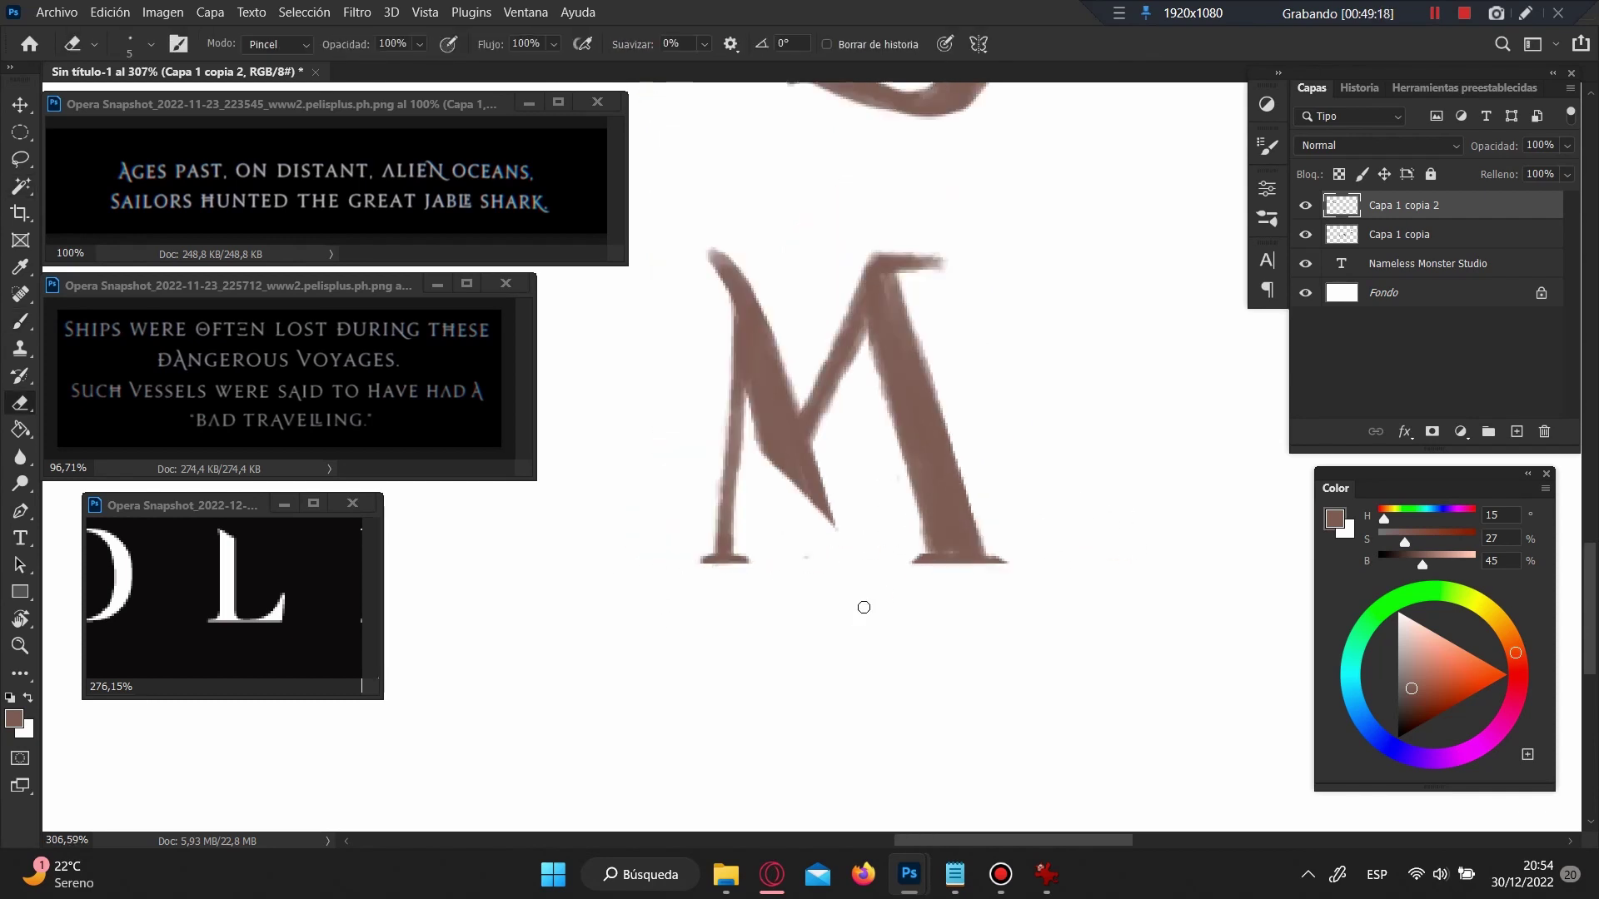
{"action": "scroll", "coordinate": [861, 607], "scroll_direction": "down", "scroll_amount": 4}
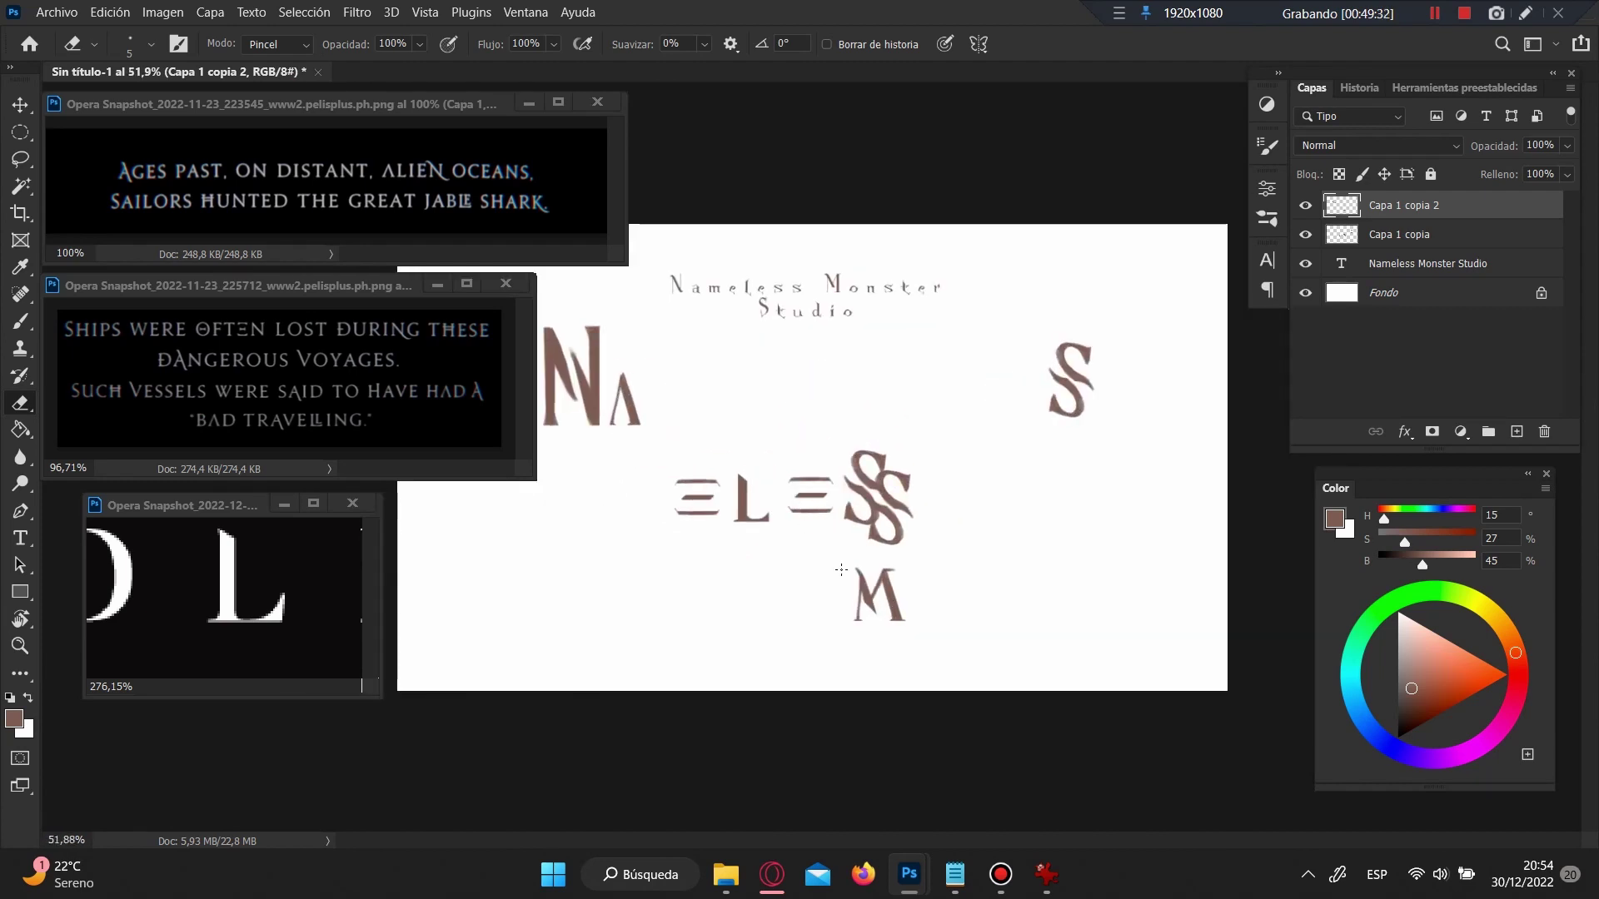
Step: Lasso the M and A into place before ELESS so the row reads AMELESS
{"action": "key", "text": "l"}
{"action": "left_click_drag", "start_coordinate": [841, 570], "coordinate": [637, 504]}
{"action": "mouse_move", "coordinate": [604, 358]}
{"action": "left_mouse_down"}
{"action": "mouse_move", "coordinate": [592, 504]}
{"action": "mouse_move", "coordinate": [593, 466]}
{"action": "left_mouse_up"}
{"action": "left_click_drag", "start_coordinate": [726, 510], "coordinate": [786, 510]}
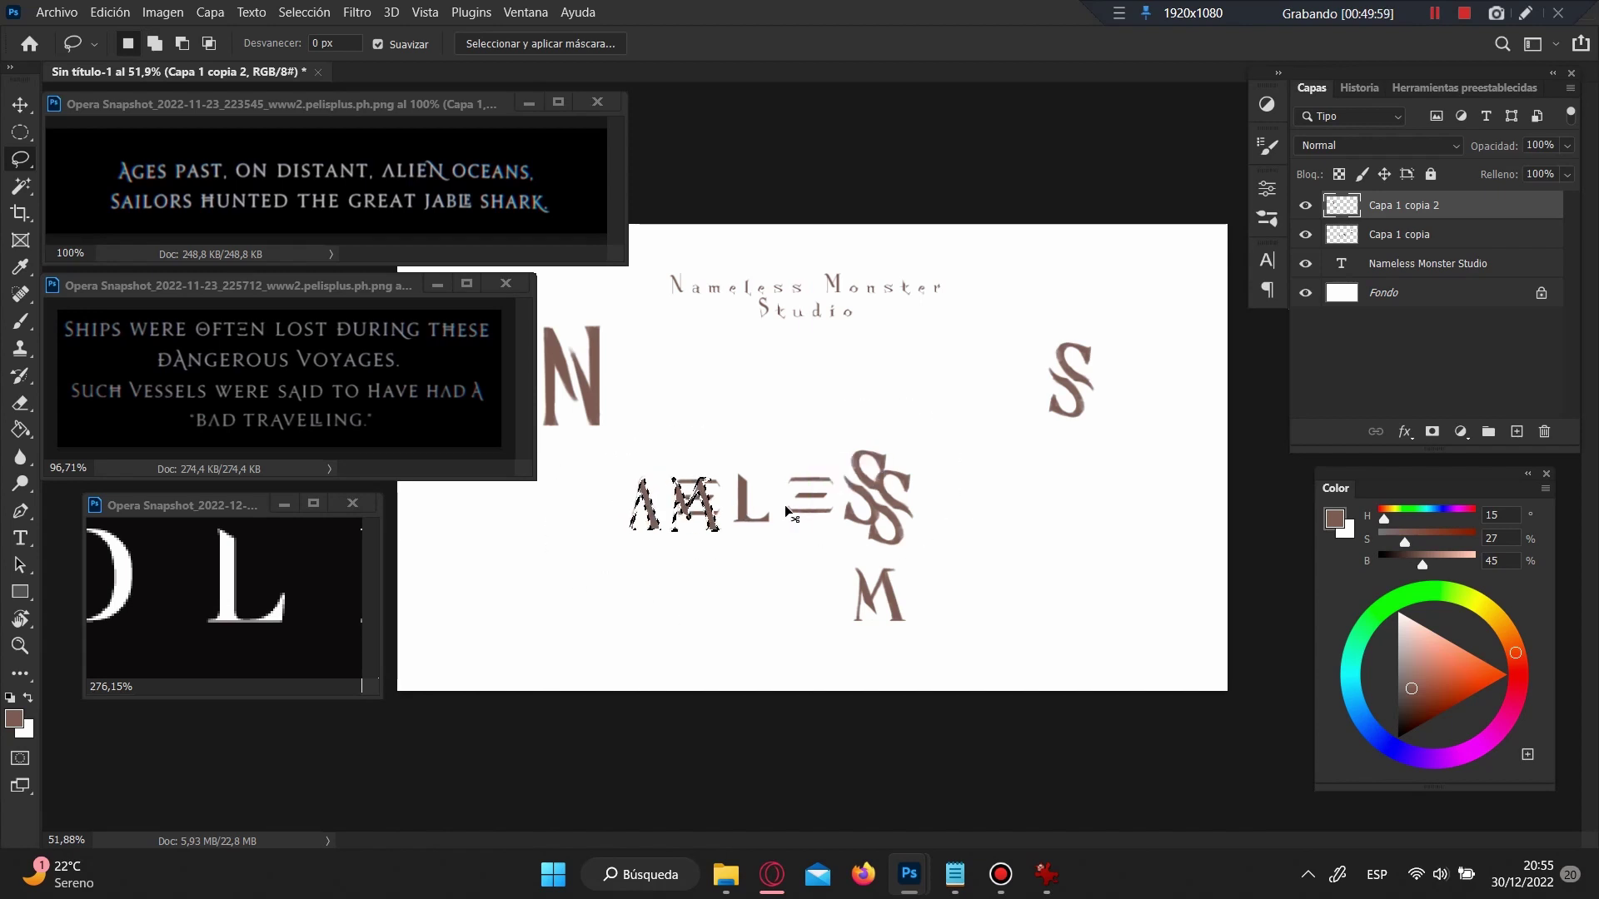
{"action": "left_click_drag", "start_coordinate": [533, 450], "coordinate": [541, 453]}
Step: Merge the two letter layers and move the N in front of AMELESS
{"action": "left_click", "coordinate": [1399, 234], "text": "shift"}
{"action": "right_click", "coordinate": [1399, 219]}
{"action": "left_click", "coordinate": [1166, 583]}
{"action": "left_click_drag", "start_coordinate": [749, 500], "coordinate": [821, 487]}
{"action": "mouse_move", "coordinate": [599, 398]}
{"action": "left_mouse_down"}
{"action": "mouse_move", "coordinate": [673, 514]}
{"action": "mouse_move", "coordinate": [690, 506]}
{"action": "left_mouse_up"}
{"action": "left_click", "coordinate": [702, 650]}
Step: Move the NAMELESS row up-left and shift the lone M, enlarging it to about 130%
{"action": "left_click_drag", "start_coordinate": [950, 411], "coordinate": [949, 416]}
{"action": "left_click_drag", "start_coordinate": [833, 491], "coordinate": [770, 383]}
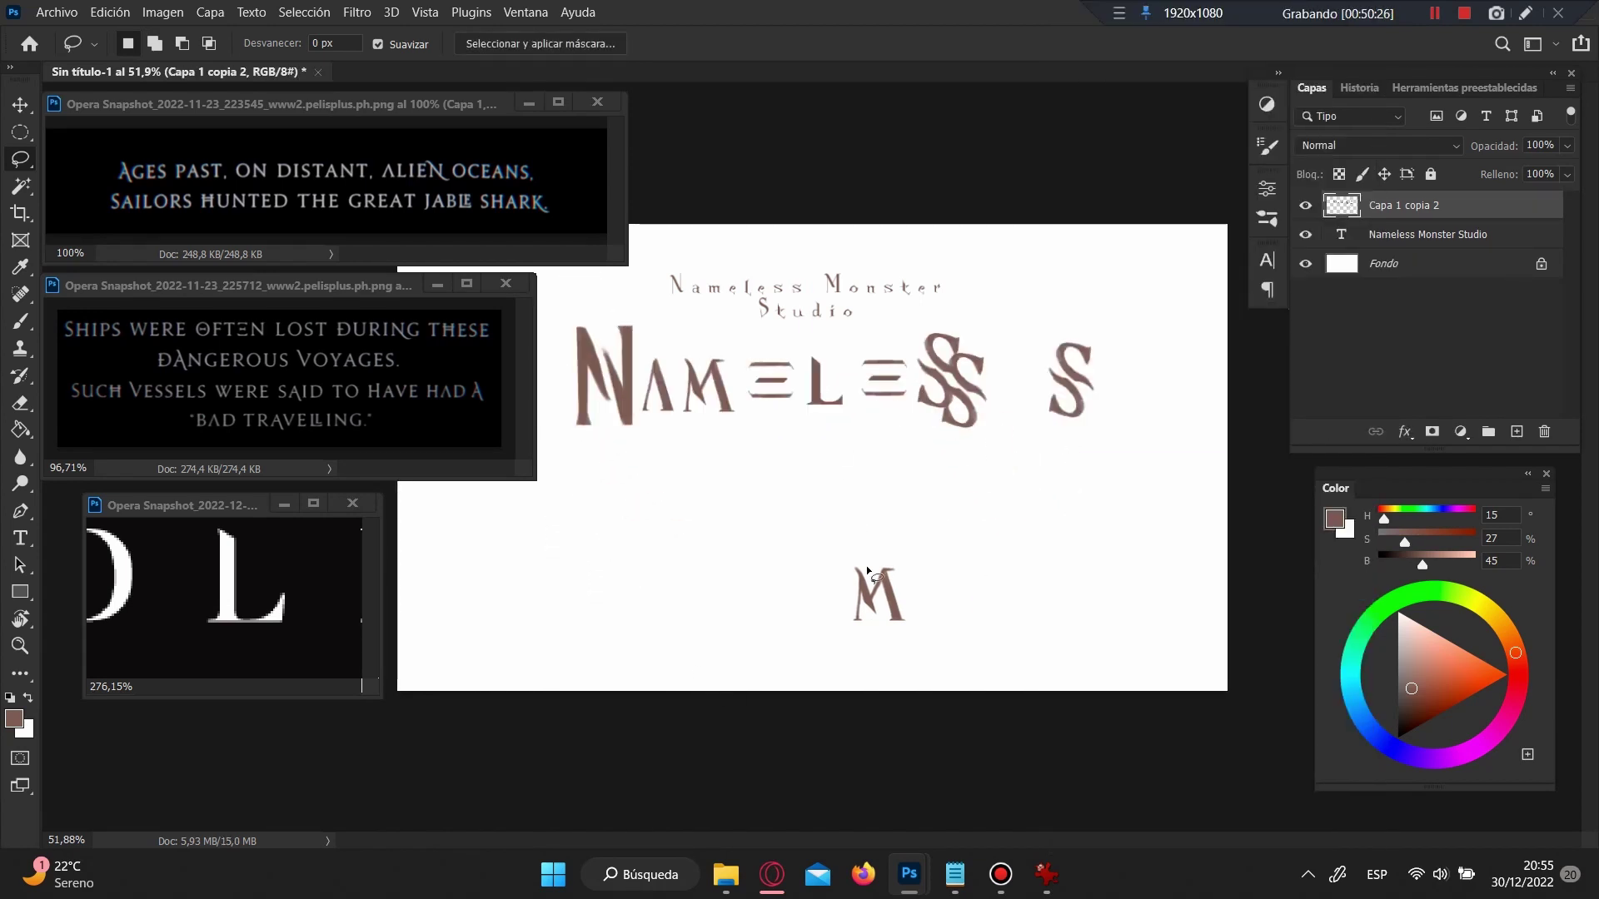
{"action": "left_click_drag", "start_coordinate": [916, 654], "coordinate": [907, 649]}
{"action": "mouse_move", "coordinate": [914, 557]}
{"action": "left_mouse_down"}
{"action": "mouse_move", "coordinate": [806, 507]}
{"action": "mouse_move", "coordinate": [875, 442]}
{"action": "mouse_move", "coordinate": [920, 427]}
{"action": "left_mouse_up"}
{"action": "key", "text": "ctrl+t"}
{"action": "key", "text": "Return"}
{"action": "left_click", "coordinate": [648, 411]}
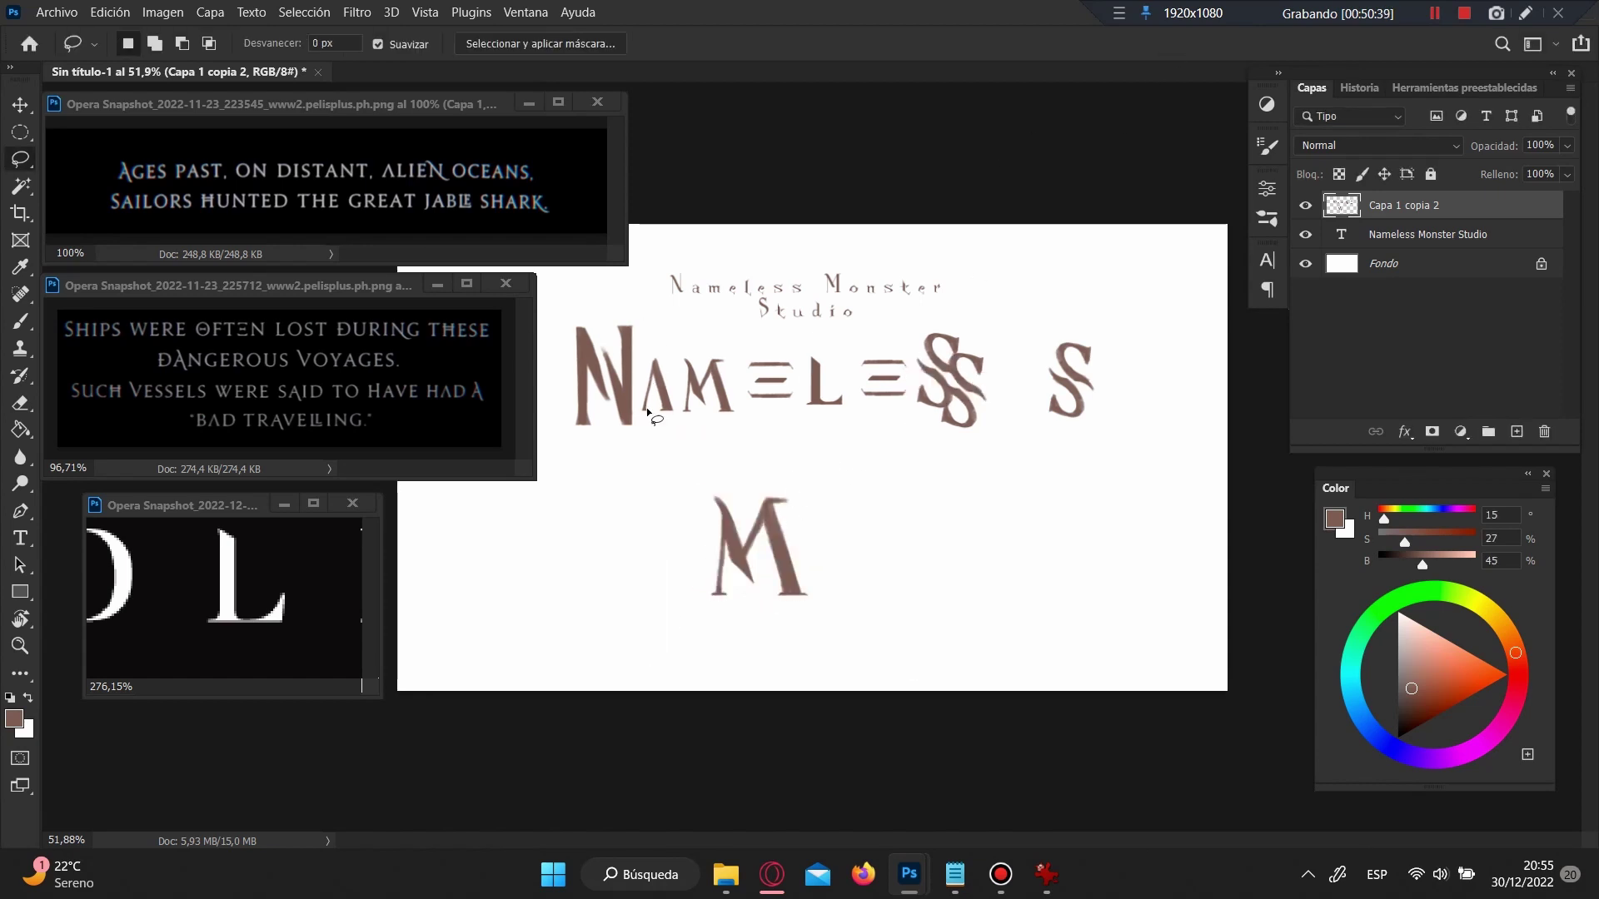
Step: Shrink the letters after the N to about 73% and move them beside the N
{"action": "left_click_drag", "start_coordinate": [655, 364], "coordinate": [662, 449]}
{"action": "key", "text": "ctrl+t"}
{"action": "left_click_drag", "start_coordinate": [1019, 489], "coordinate": [962, 460]}
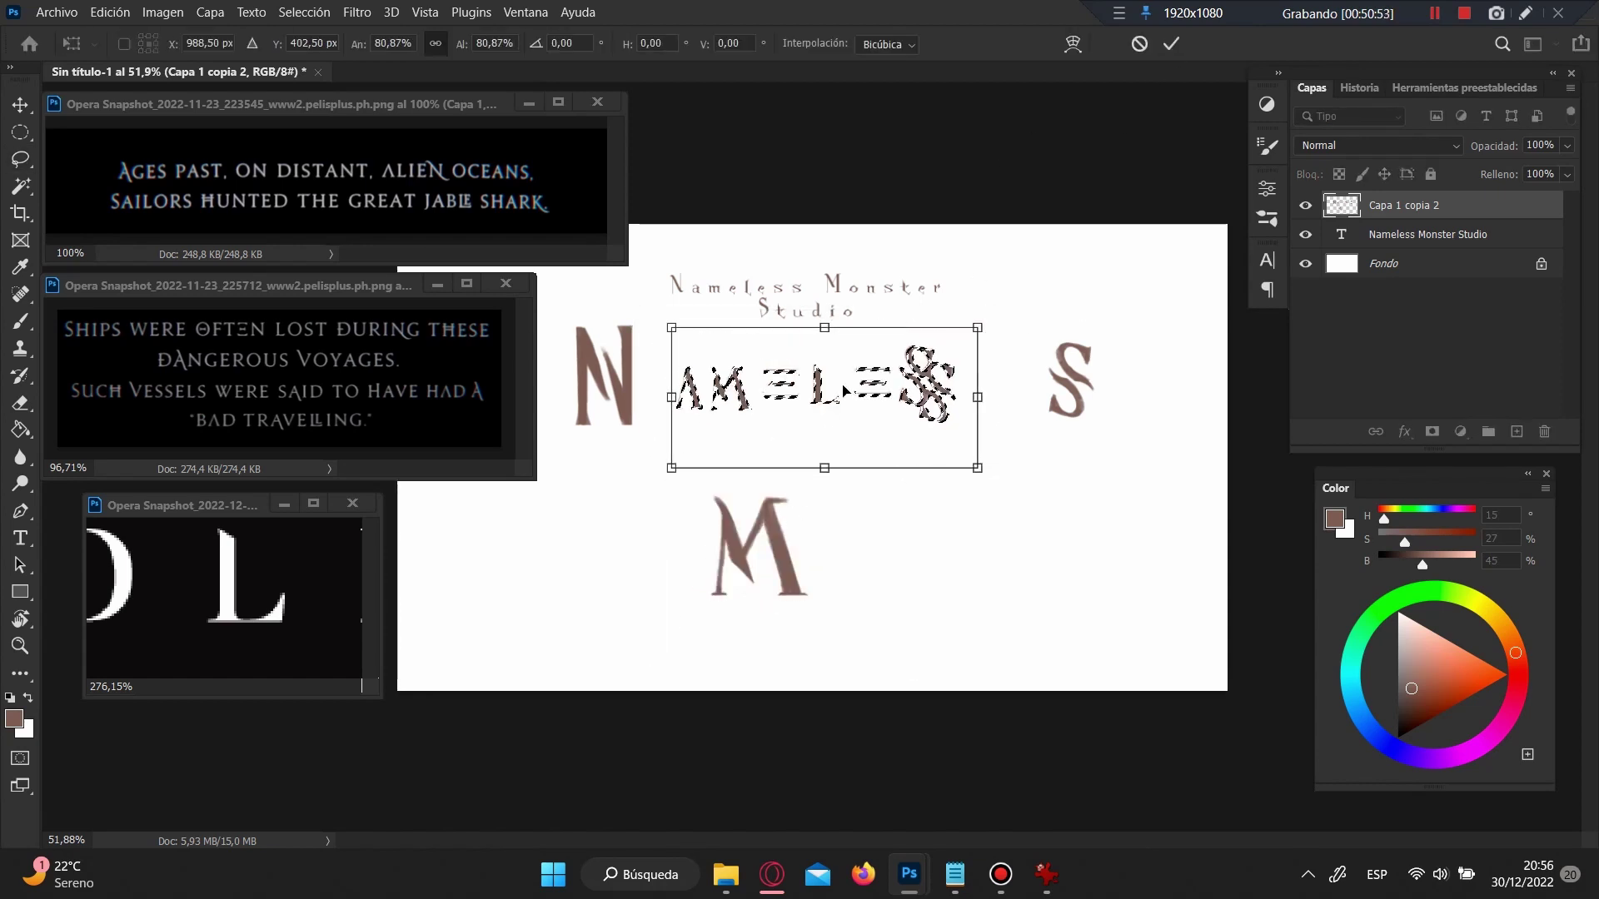
{"action": "left_click", "coordinate": [1171, 43]}
{"action": "left_click_drag", "start_coordinate": [791, 391], "coordinate": [742, 391]}
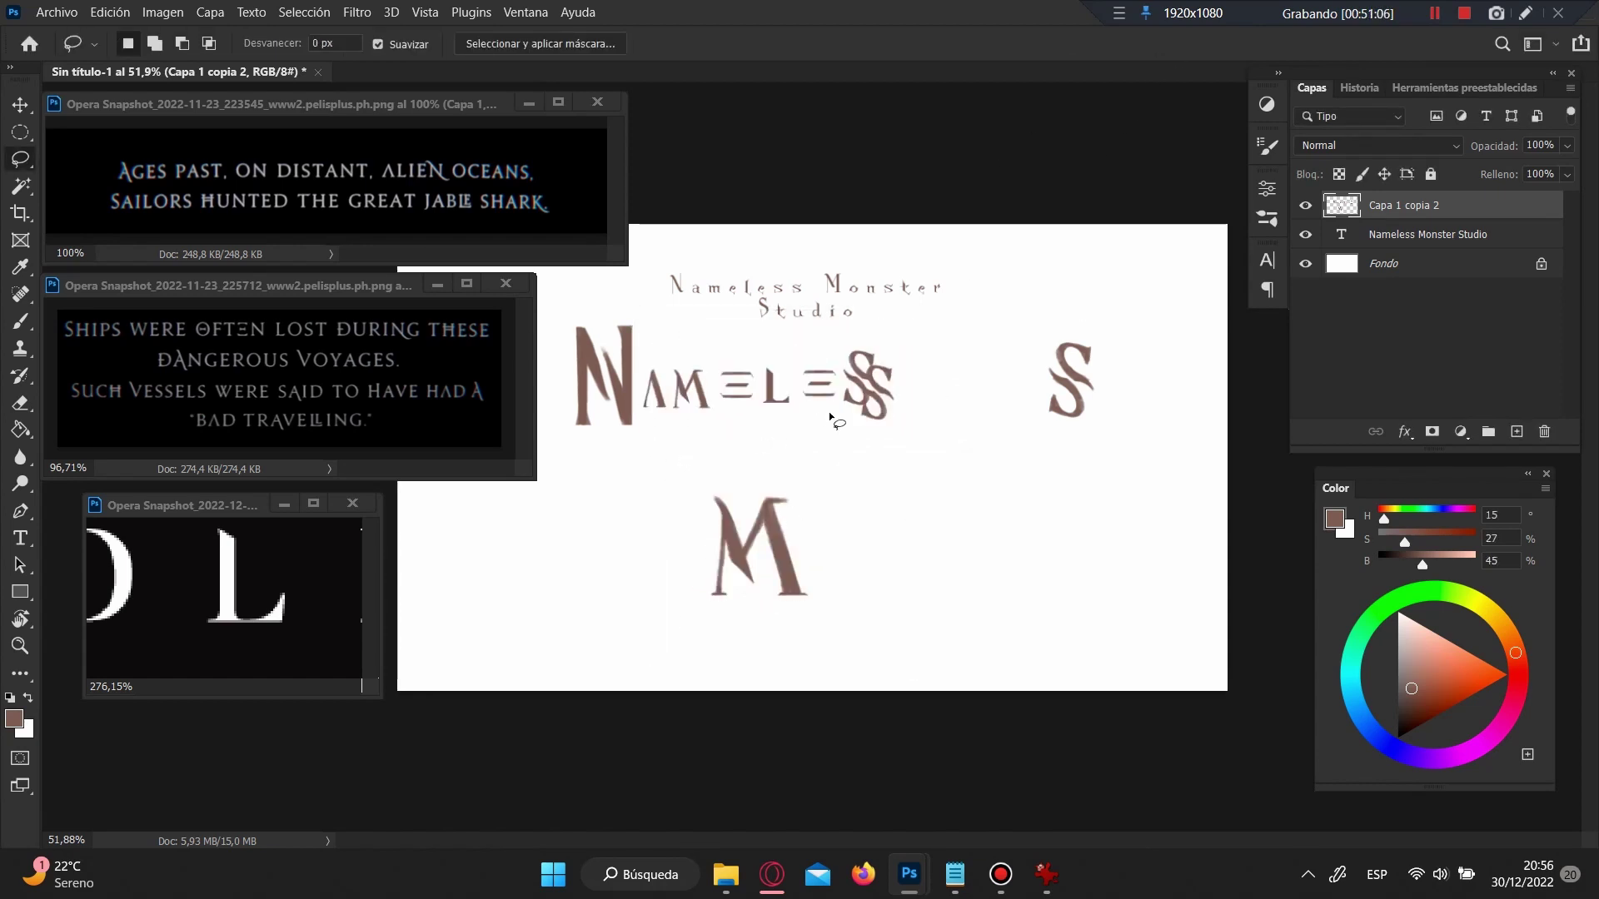
{"action": "left_click_drag", "start_coordinate": [875, 331], "coordinate": [866, 416]}
Step: Resize and reposition the L in NAMELESS with Free Transform, then deselect
{"action": "scroll", "coordinate": [857, 421], "scroll_direction": "up", "scroll_amount": 5}
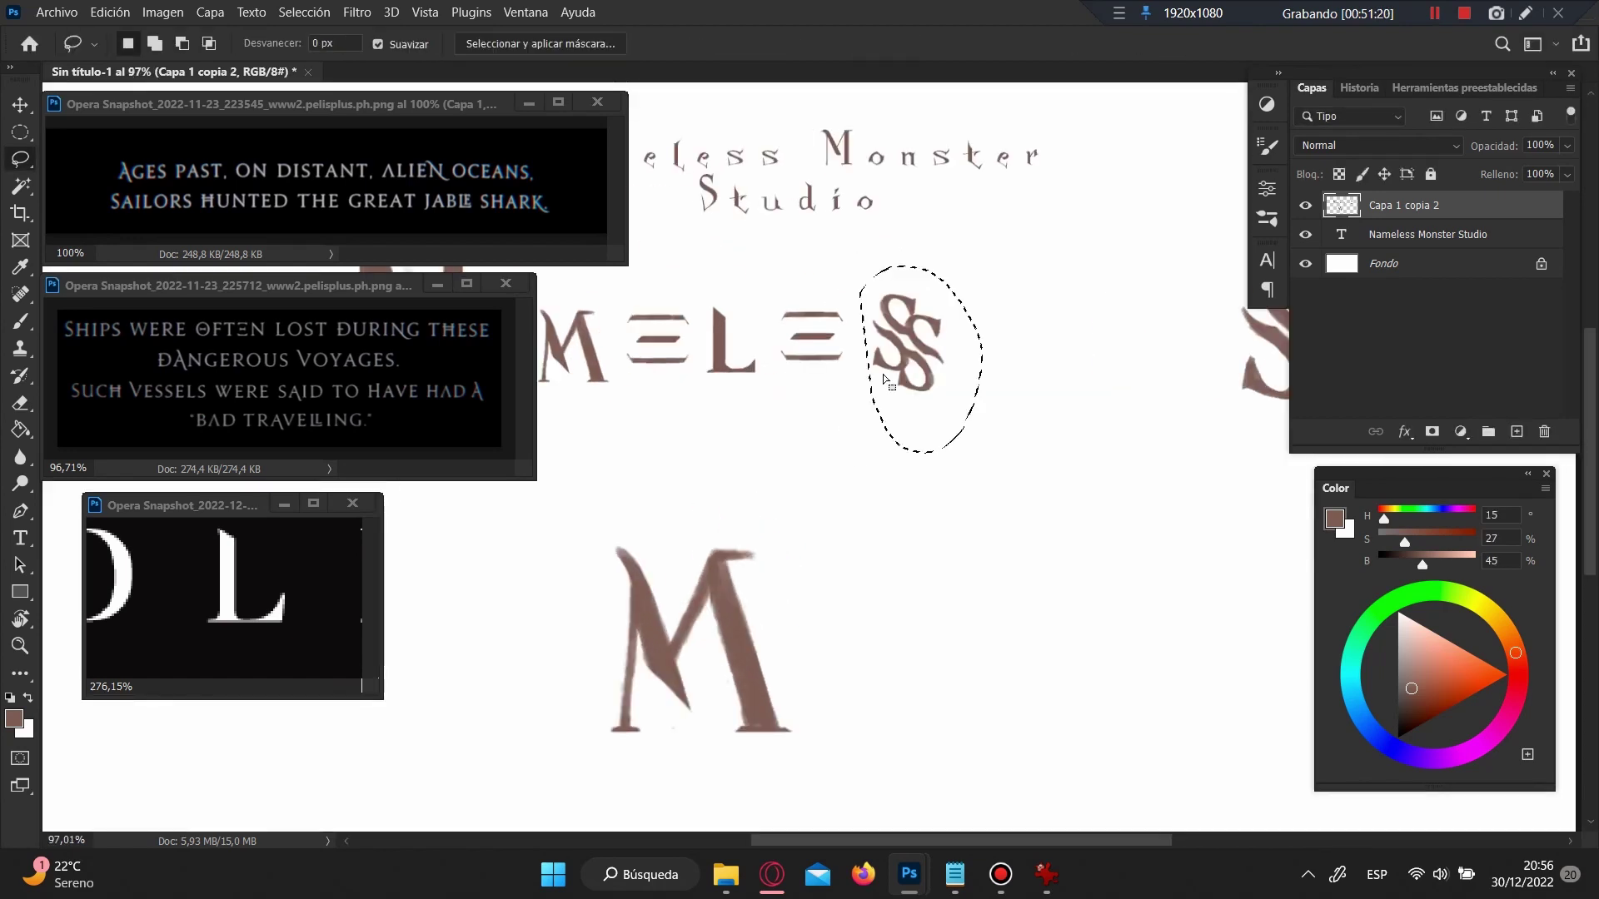
{"action": "scroll", "coordinate": [872, 416], "scroll_direction": "down", "scroll_amount": 5}
{"action": "scroll", "coordinate": [832, 412], "scroll_direction": "up", "scroll_amount": 1}
{"action": "left_click_drag", "start_coordinate": [743, 320], "coordinate": [783, 412]}
{"action": "key", "text": "ctrl+t"}
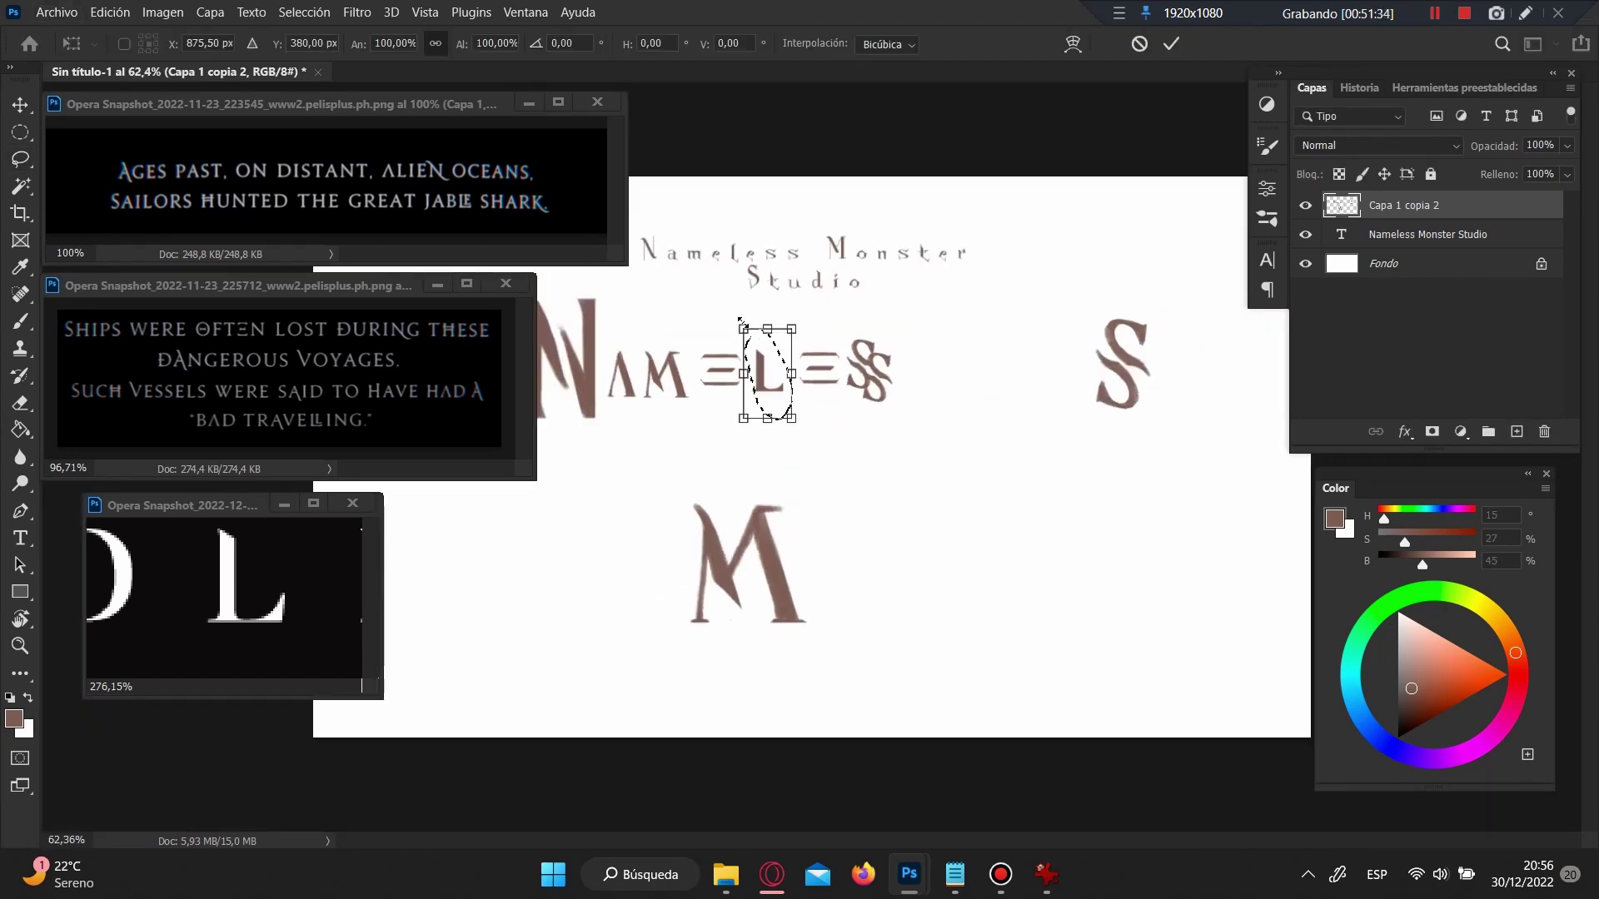
{"action": "key", "text": "Return"}
{"action": "key", "text": "ctrl+d"}
Step: Brush a brown O to the right of the M and close its stroke
{"action": "scroll", "coordinate": [754, 429], "scroll_direction": "down", "scroll_amount": 3}
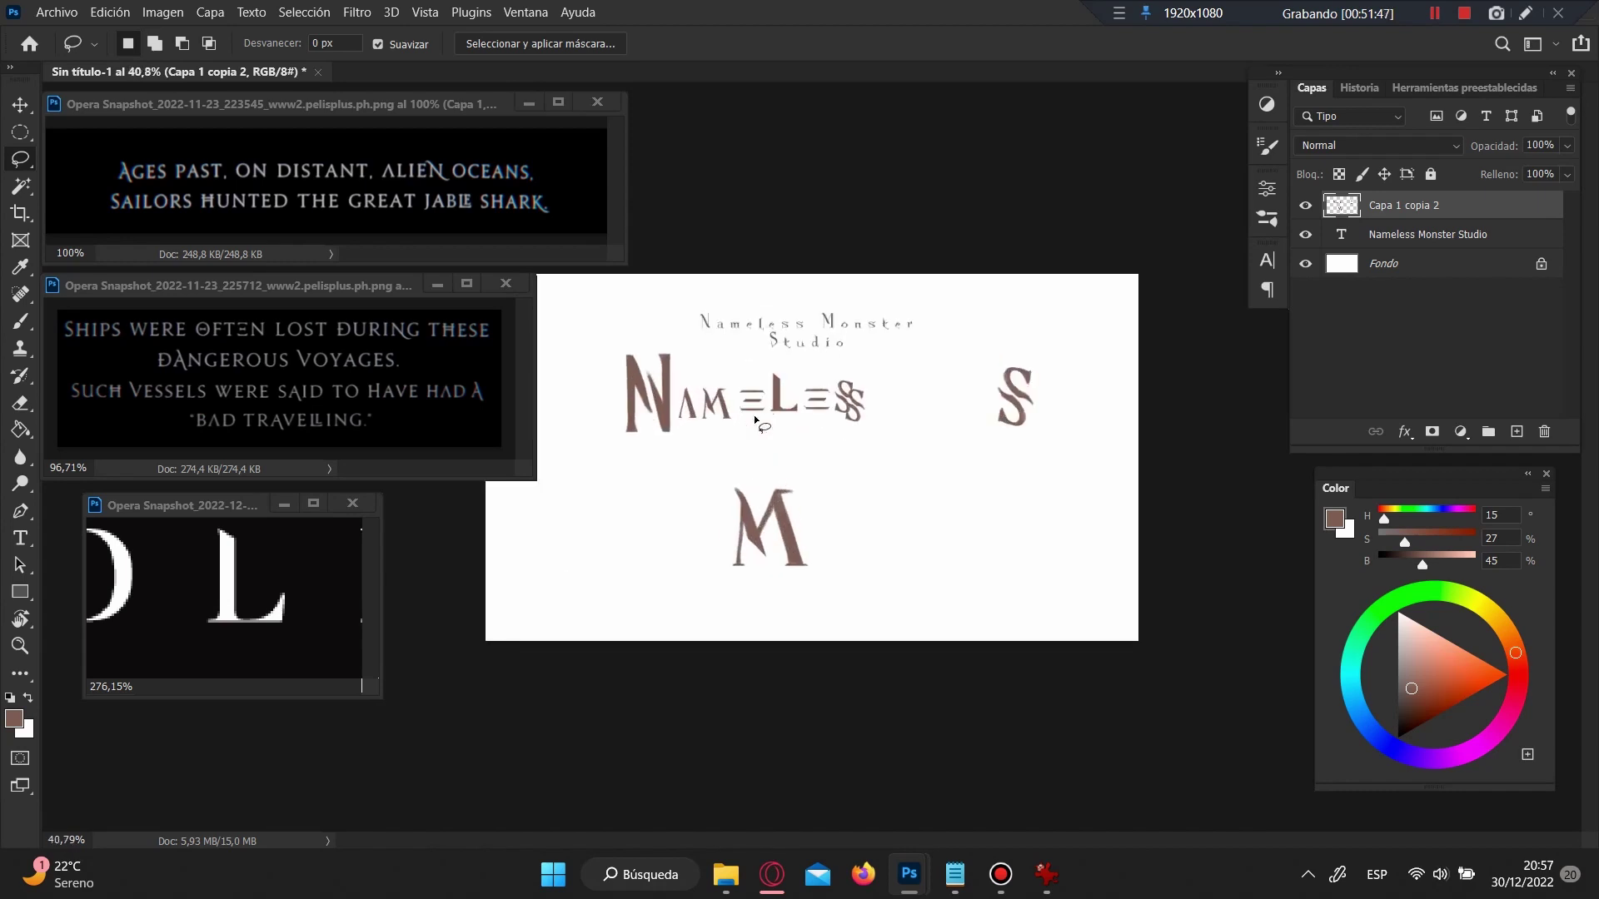
{"action": "scroll", "coordinate": [753, 429], "scroll_direction": "up", "scroll_amount": 3}
{"action": "scroll", "coordinate": [754, 429], "scroll_direction": "up", "scroll_amount": 3}
{"action": "key", "text": "b"}
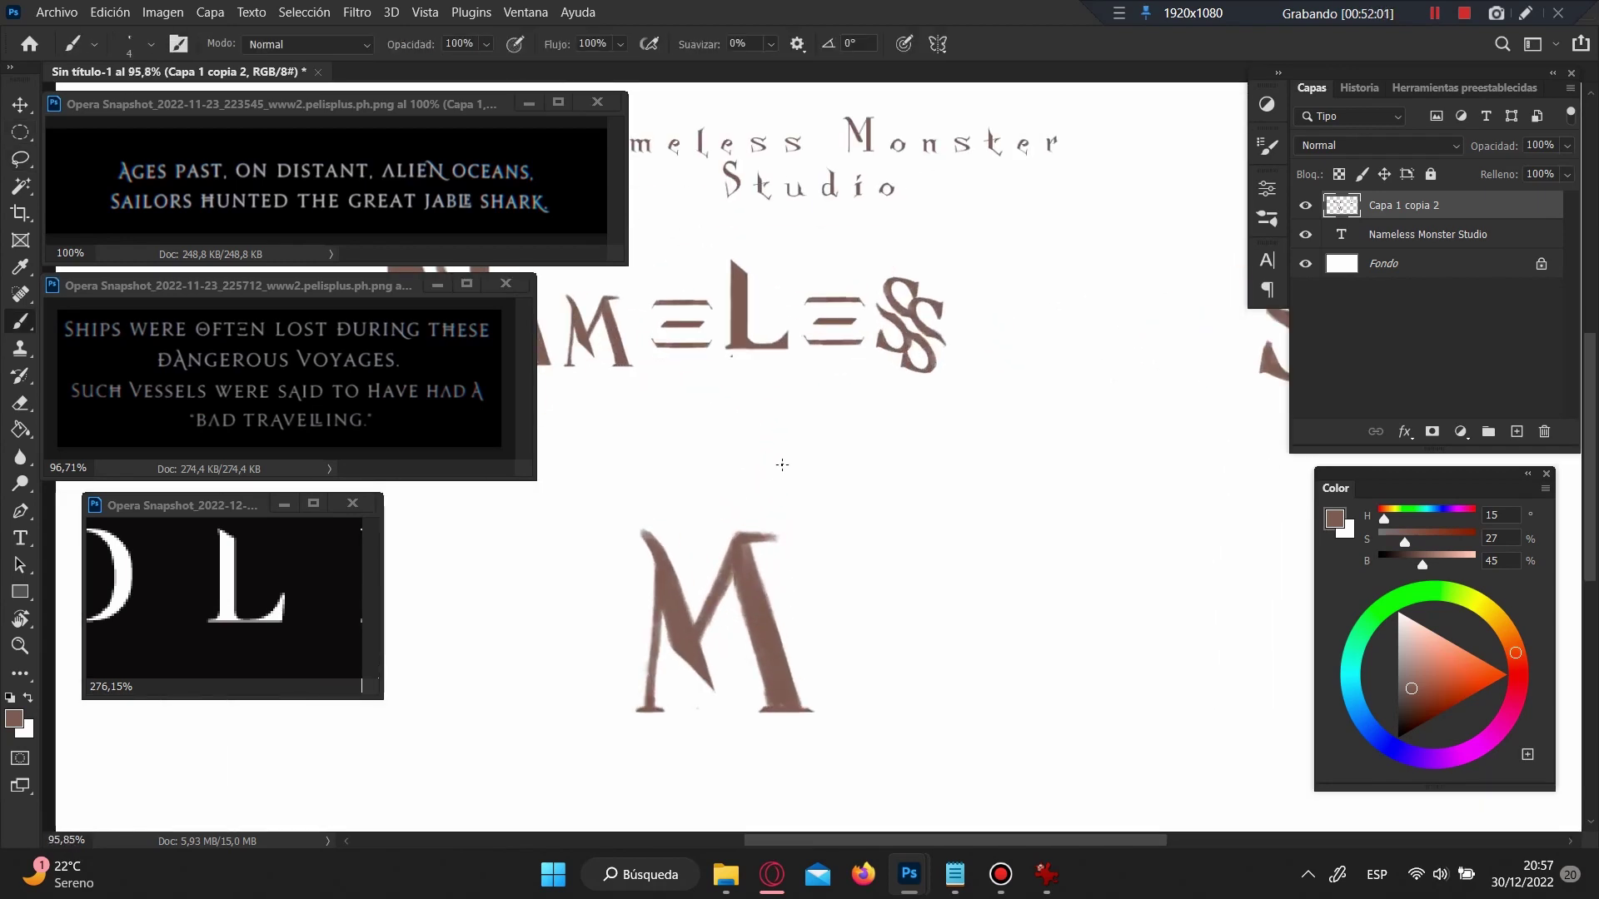
{"action": "scroll", "coordinate": [775, 454], "scroll_direction": "down", "scroll_amount": 2}
{"action": "left_click_drag", "start_coordinate": [895, 478], "coordinate": [903, 566]}
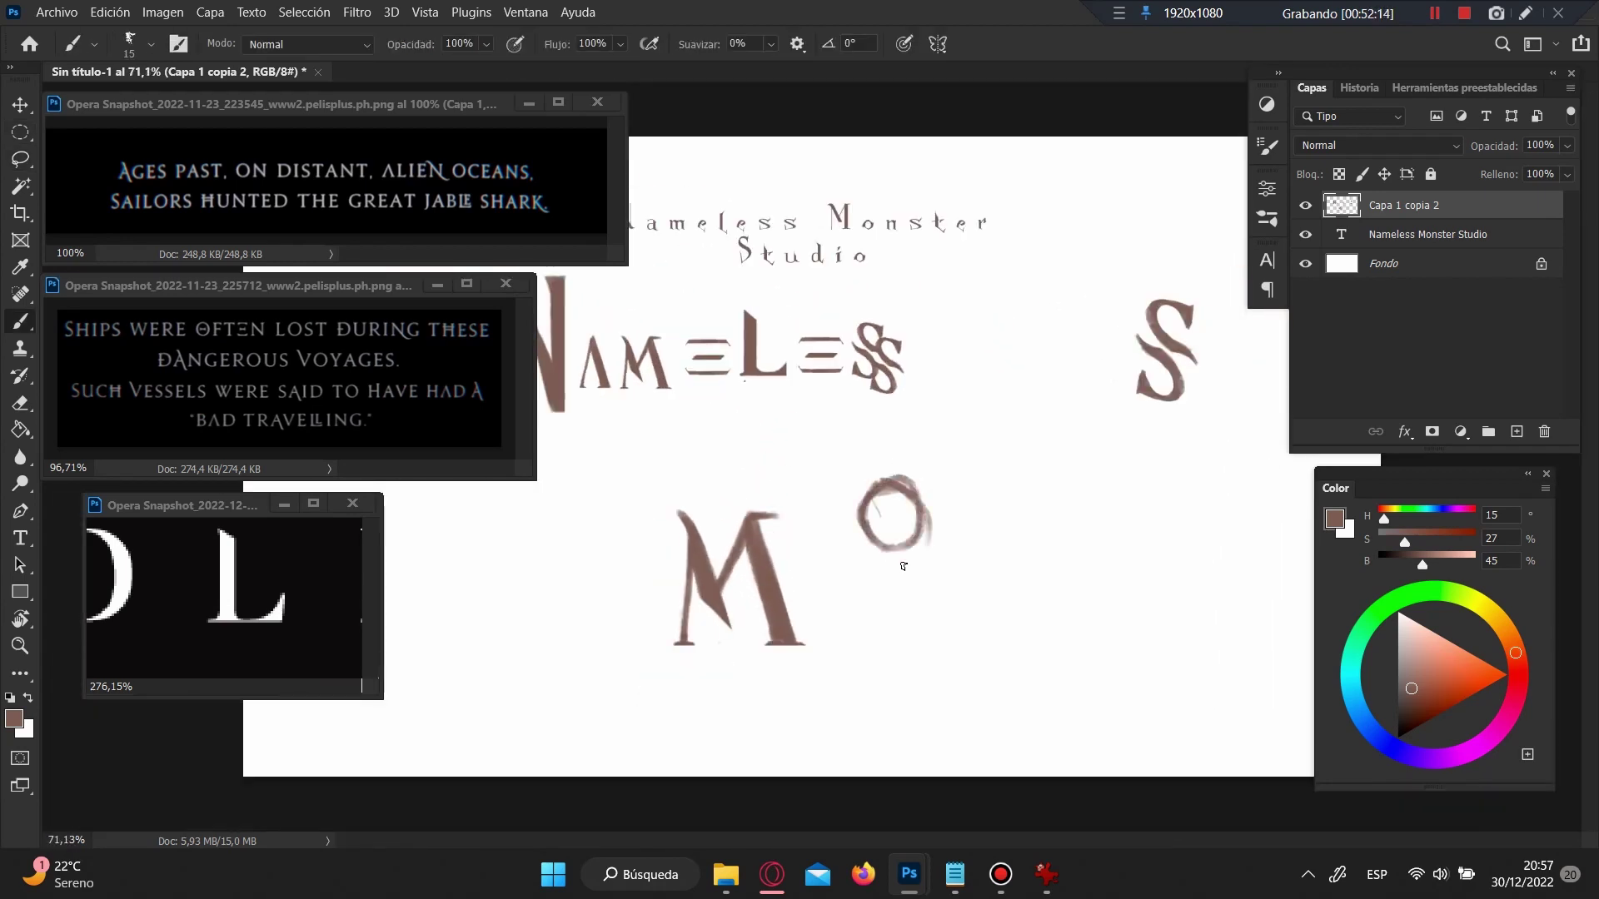
{"action": "left_click_drag", "start_coordinate": [885, 494], "coordinate": [904, 496]}
Step: Thicken the left and right sides of the O
{"action": "key", "text": "e"}
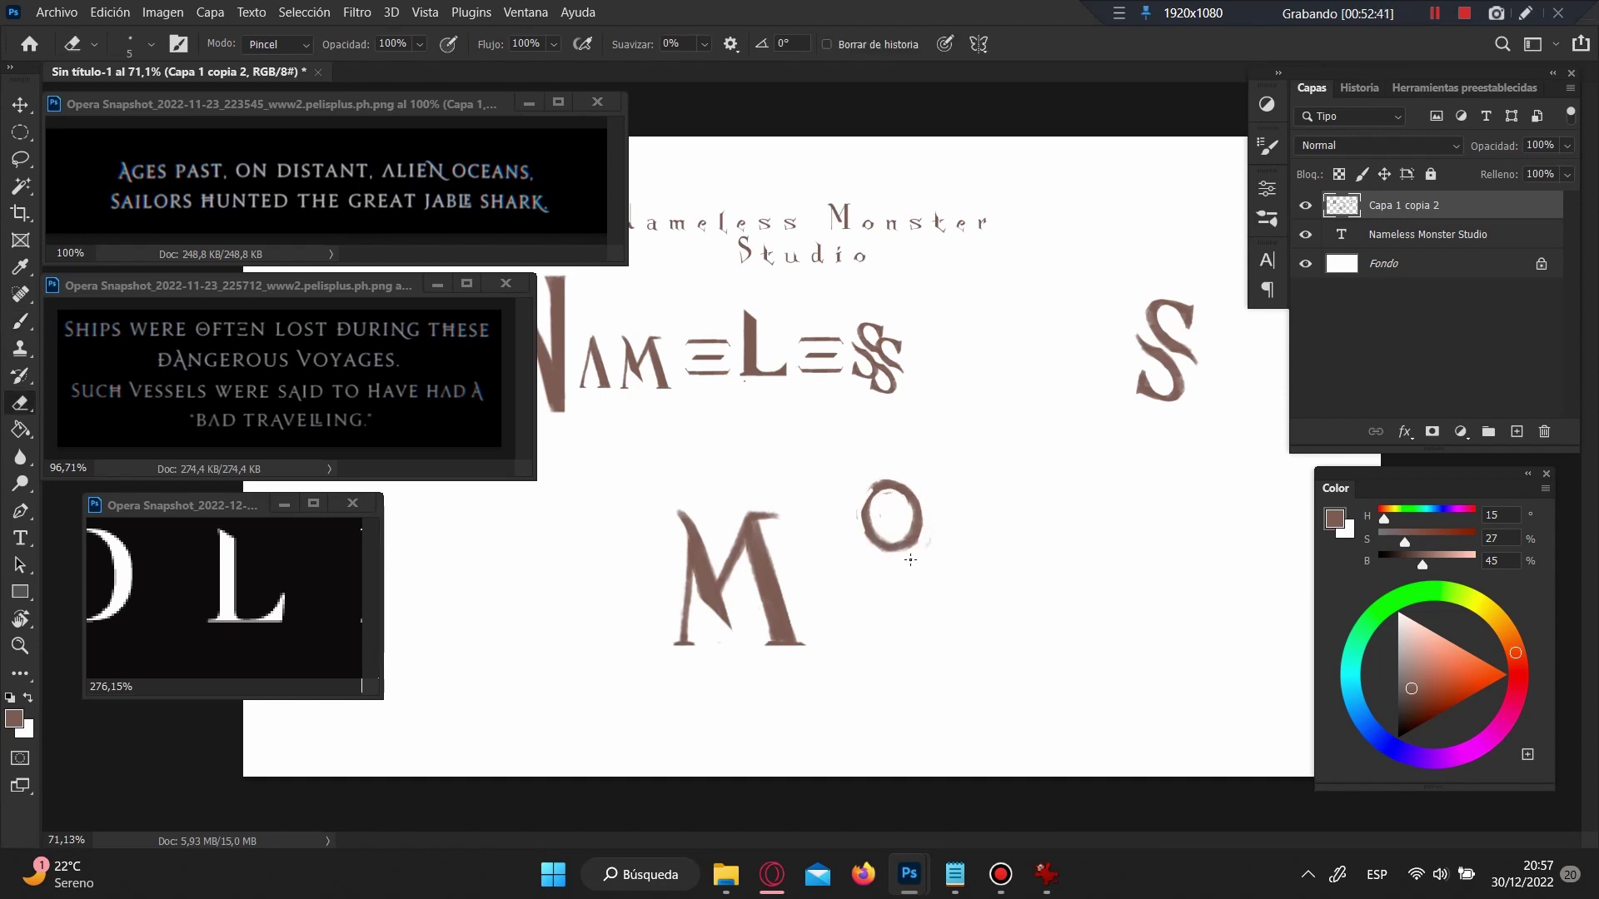
{"action": "scroll", "coordinate": [911, 560], "scroll_direction": "up", "scroll_amount": 3}
{"action": "key", "text": "b"}
{"action": "mouse_move", "coordinate": [874, 495]}
{"action": "left_mouse_down"}
{"action": "mouse_move", "coordinate": [849, 596]}
{"action": "mouse_move", "coordinate": [878, 598]}
{"action": "left_mouse_up"}
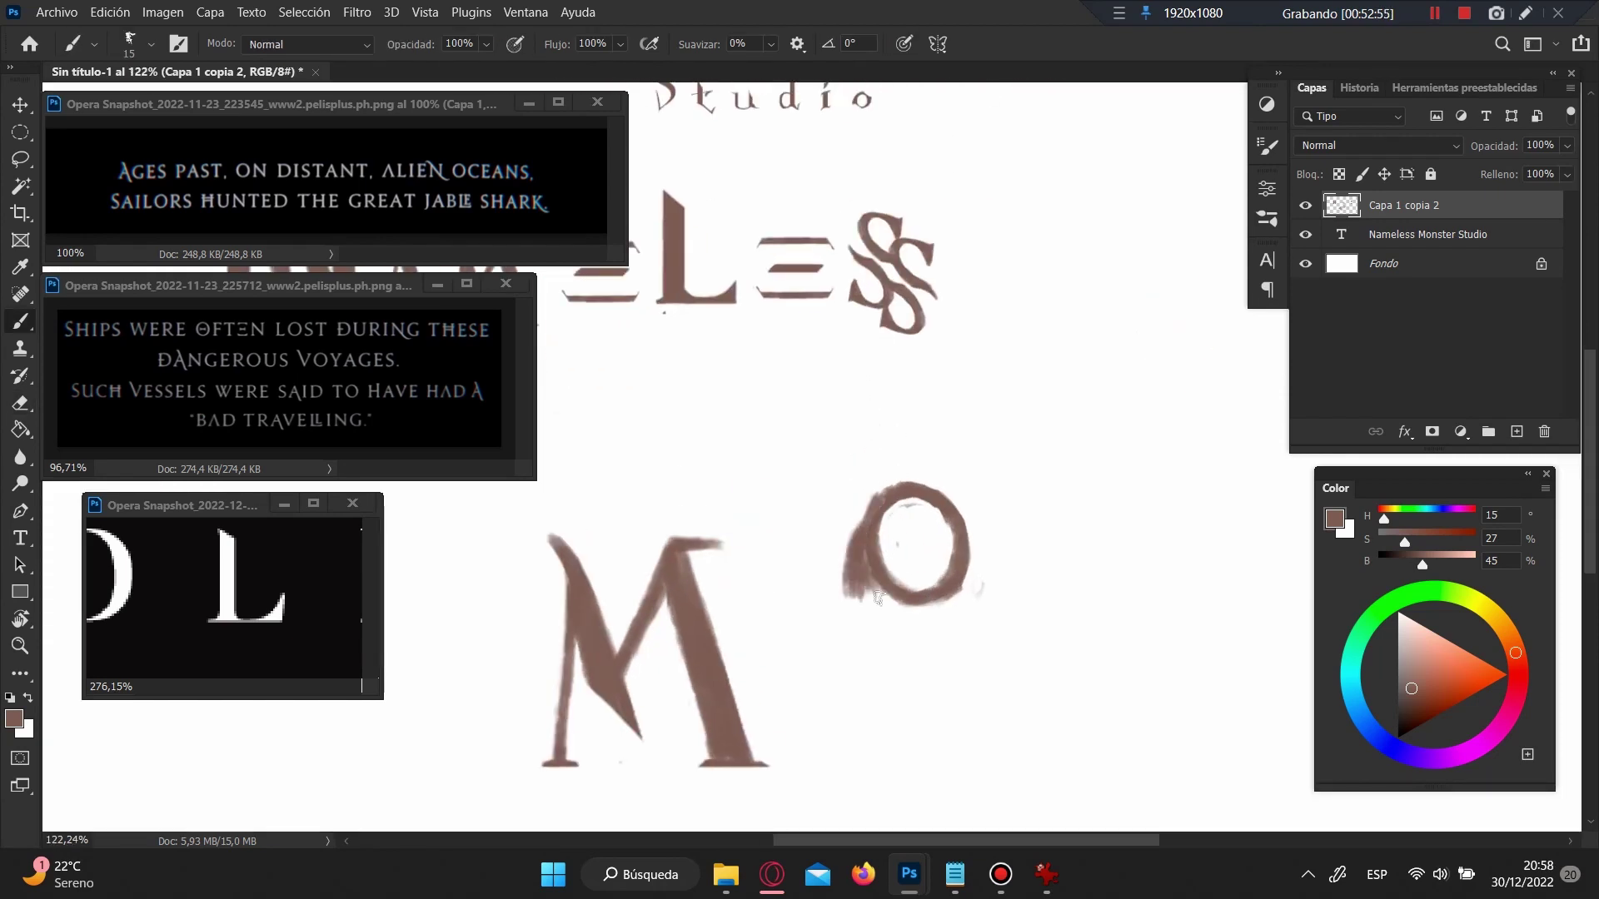
{"action": "mouse_move", "coordinate": [966, 510]}
{"action": "left_mouse_down"}
{"action": "mouse_move", "coordinate": [971, 595]}
{"action": "mouse_move", "coordinate": [966, 573]}
{"action": "left_mouse_up"}
Step: Erase the O's upper-right edge into a tail shape
{"action": "key", "text": "e"}
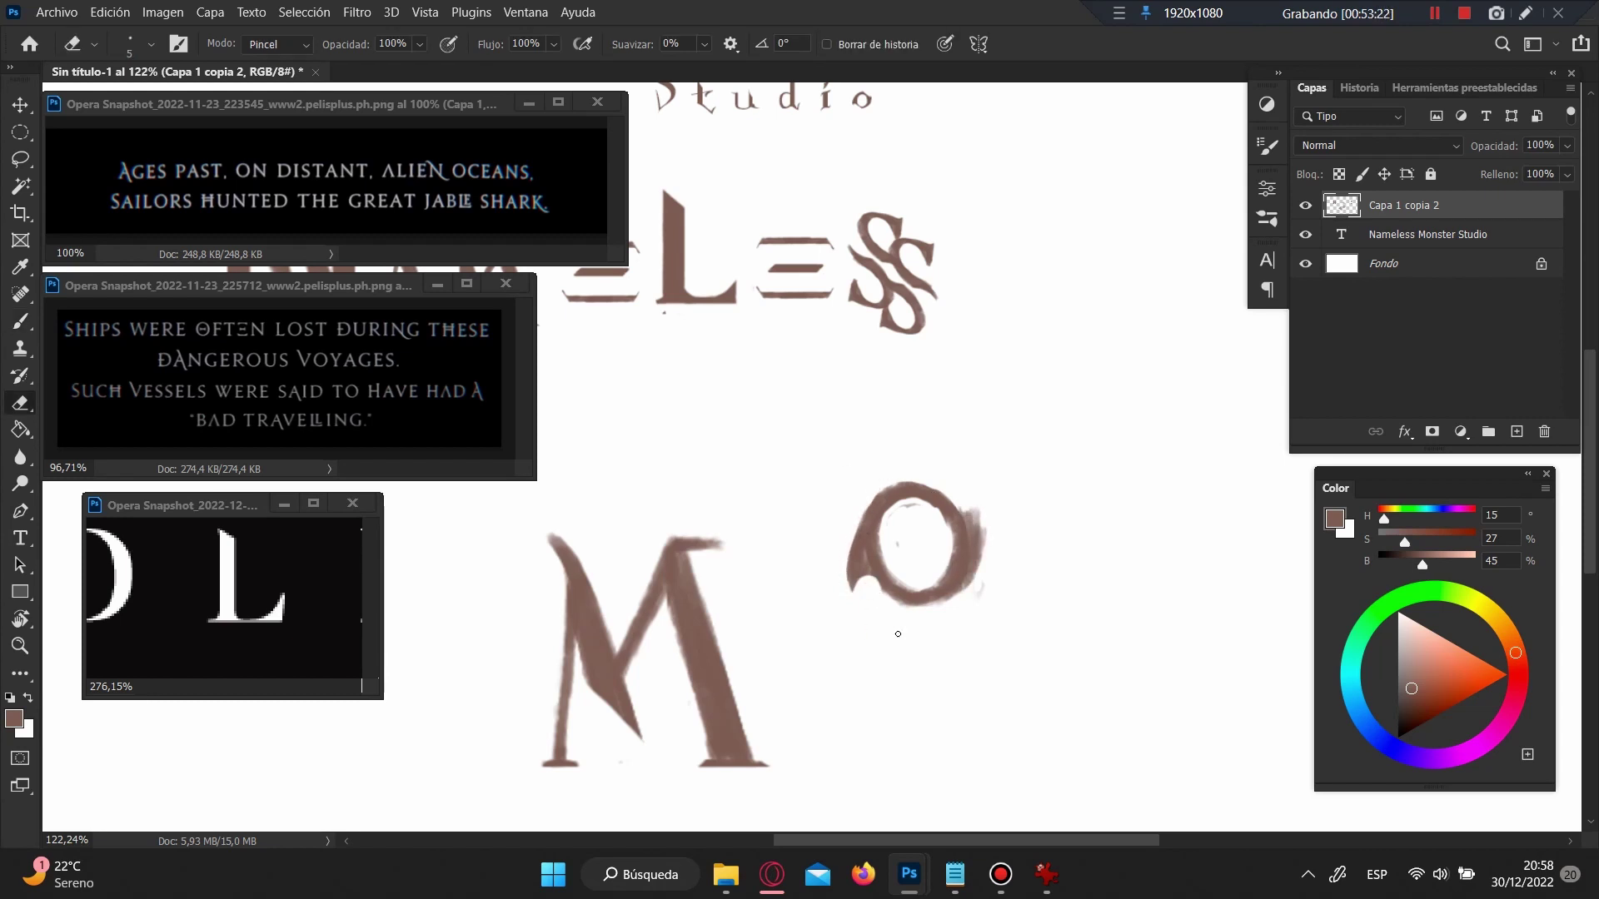
{"action": "scroll", "coordinate": [898, 634], "scroll_direction": "down", "scroll_amount": 3}
{"action": "scroll", "coordinate": [982, 455], "scroll_direction": "up", "scroll_amount": 5}
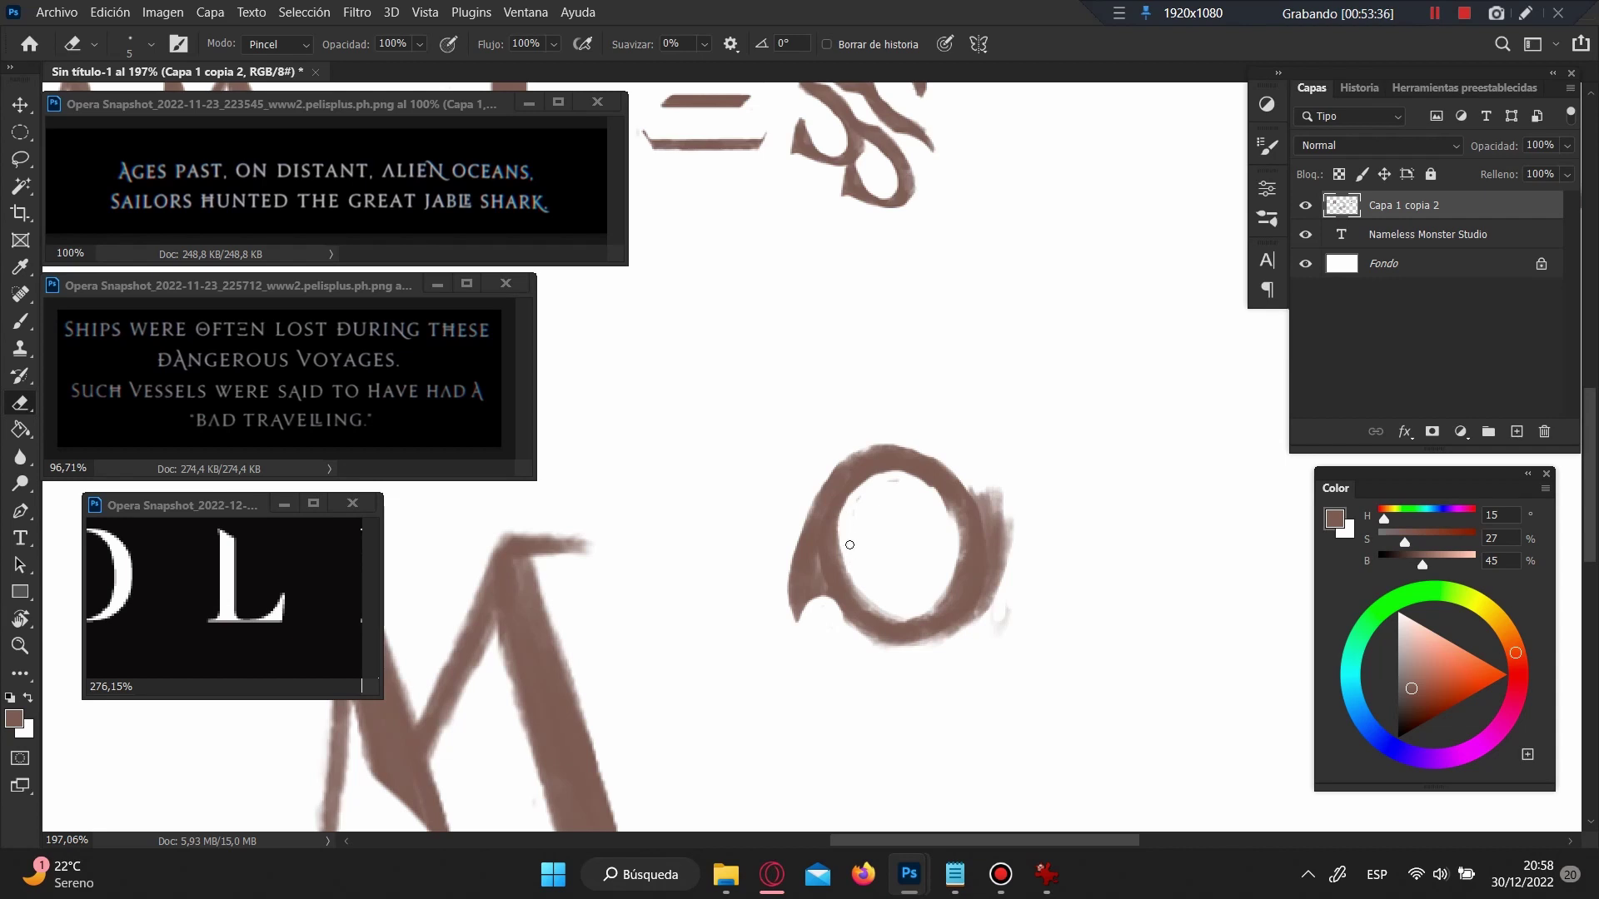
{"action": "left_click_drag", "start_coordinate": [1003, 586], "coordinate": [998, 485]}
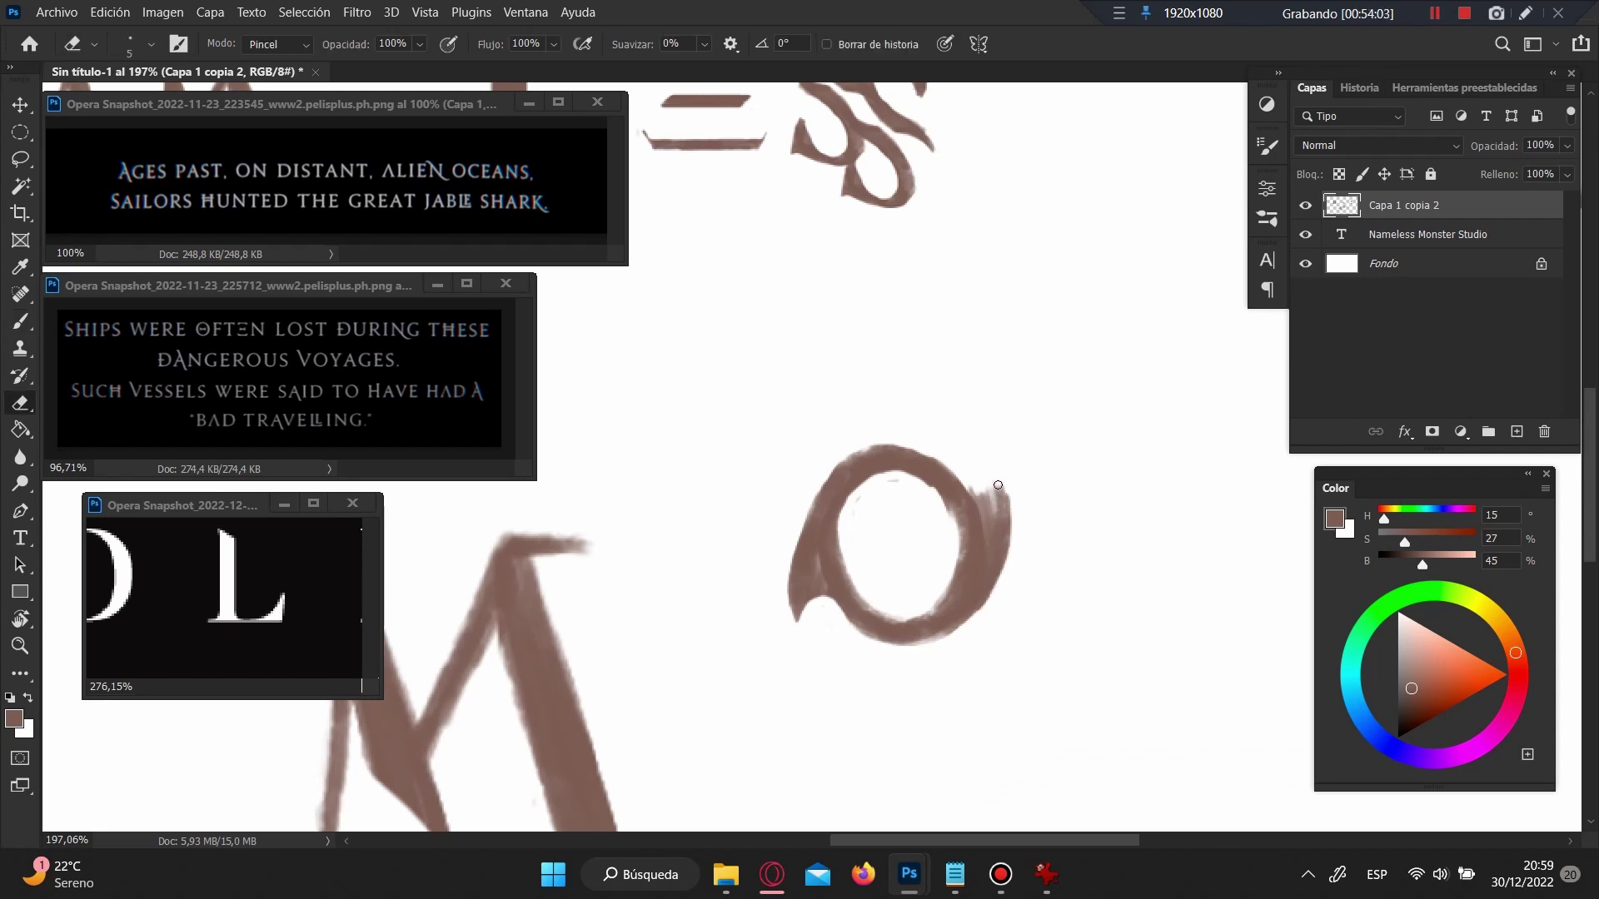
{"action": "key", "text": "b"}
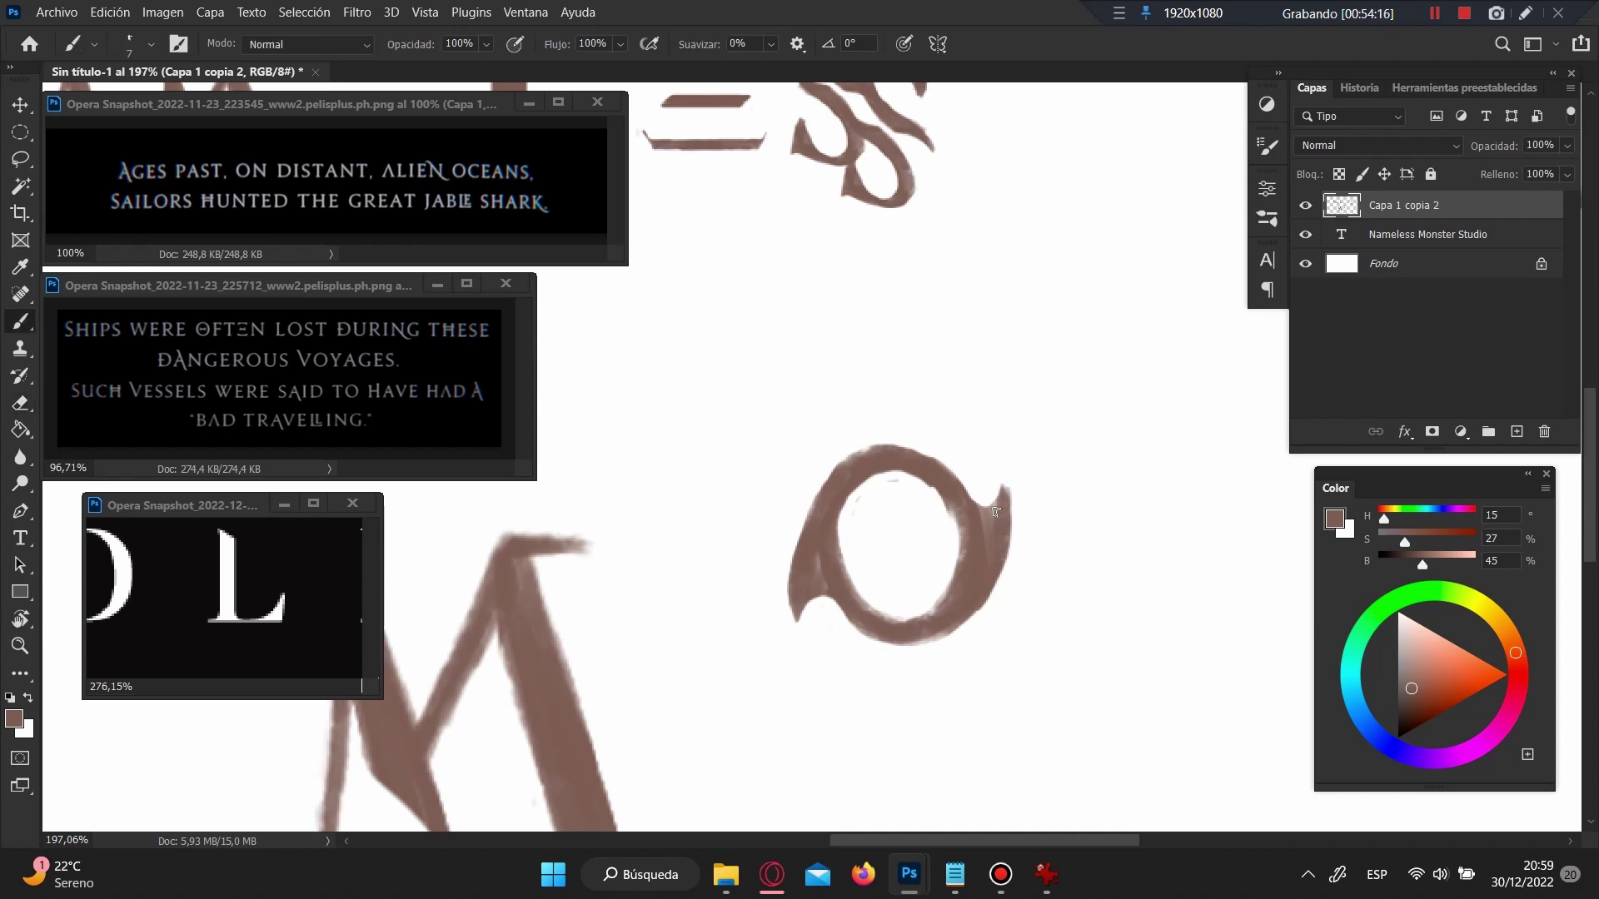
{"action": "scroll", "coordinate": [995, 511], "scroll_direction": "down", "scroll_amount": 2}
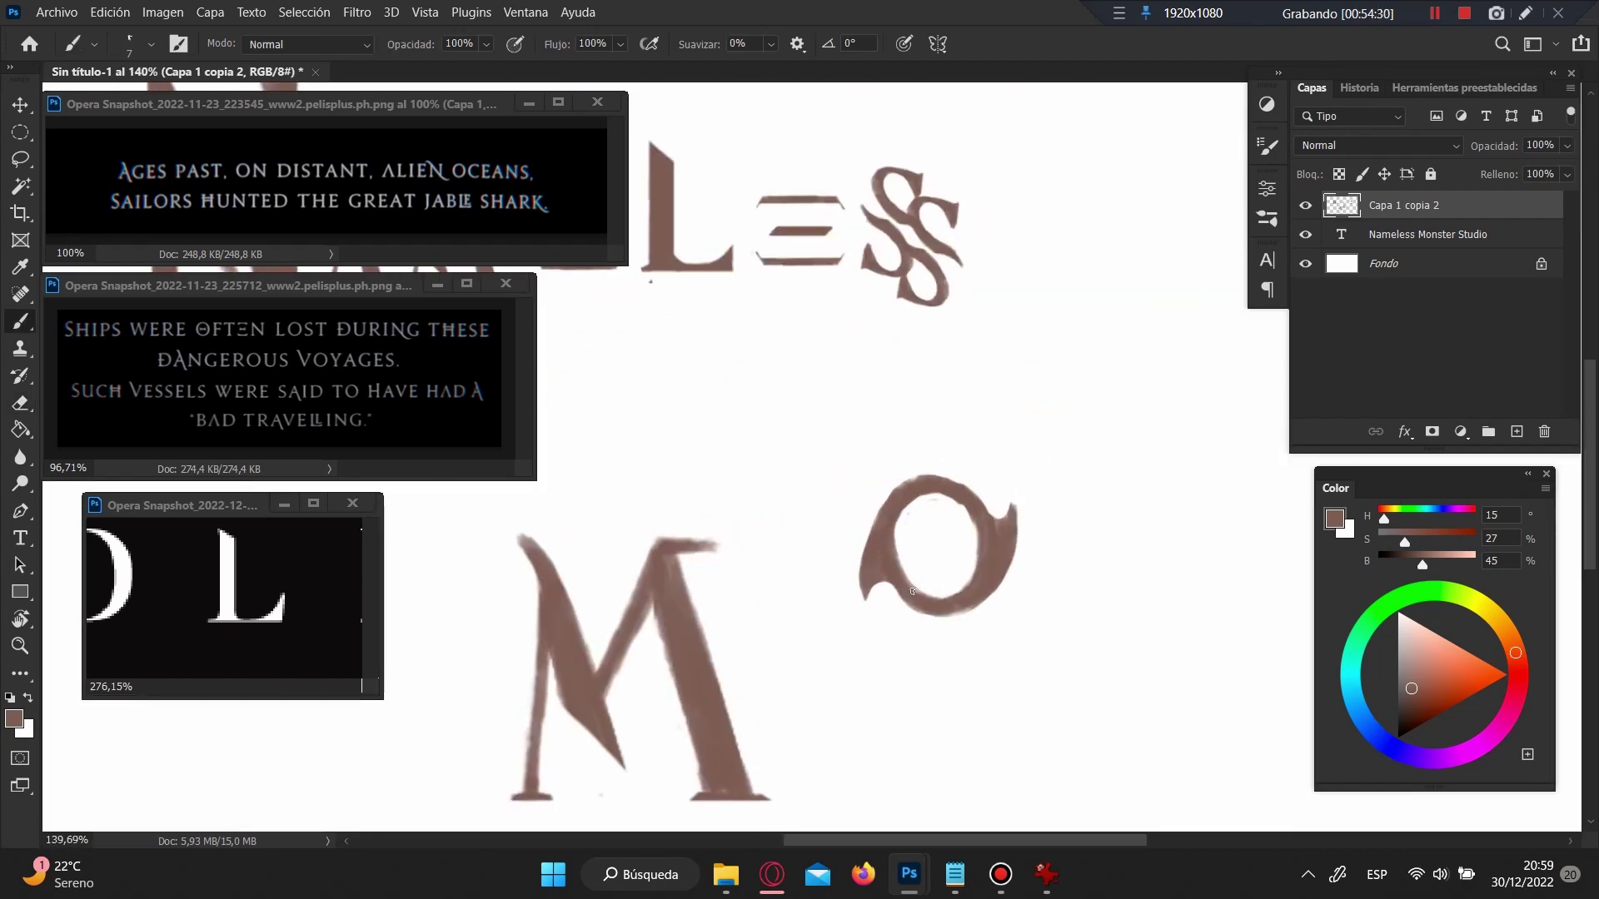
Step: Undo the long inner bar and paint a short horizontal bar inside the O
{"action": "key", "text": "e"}
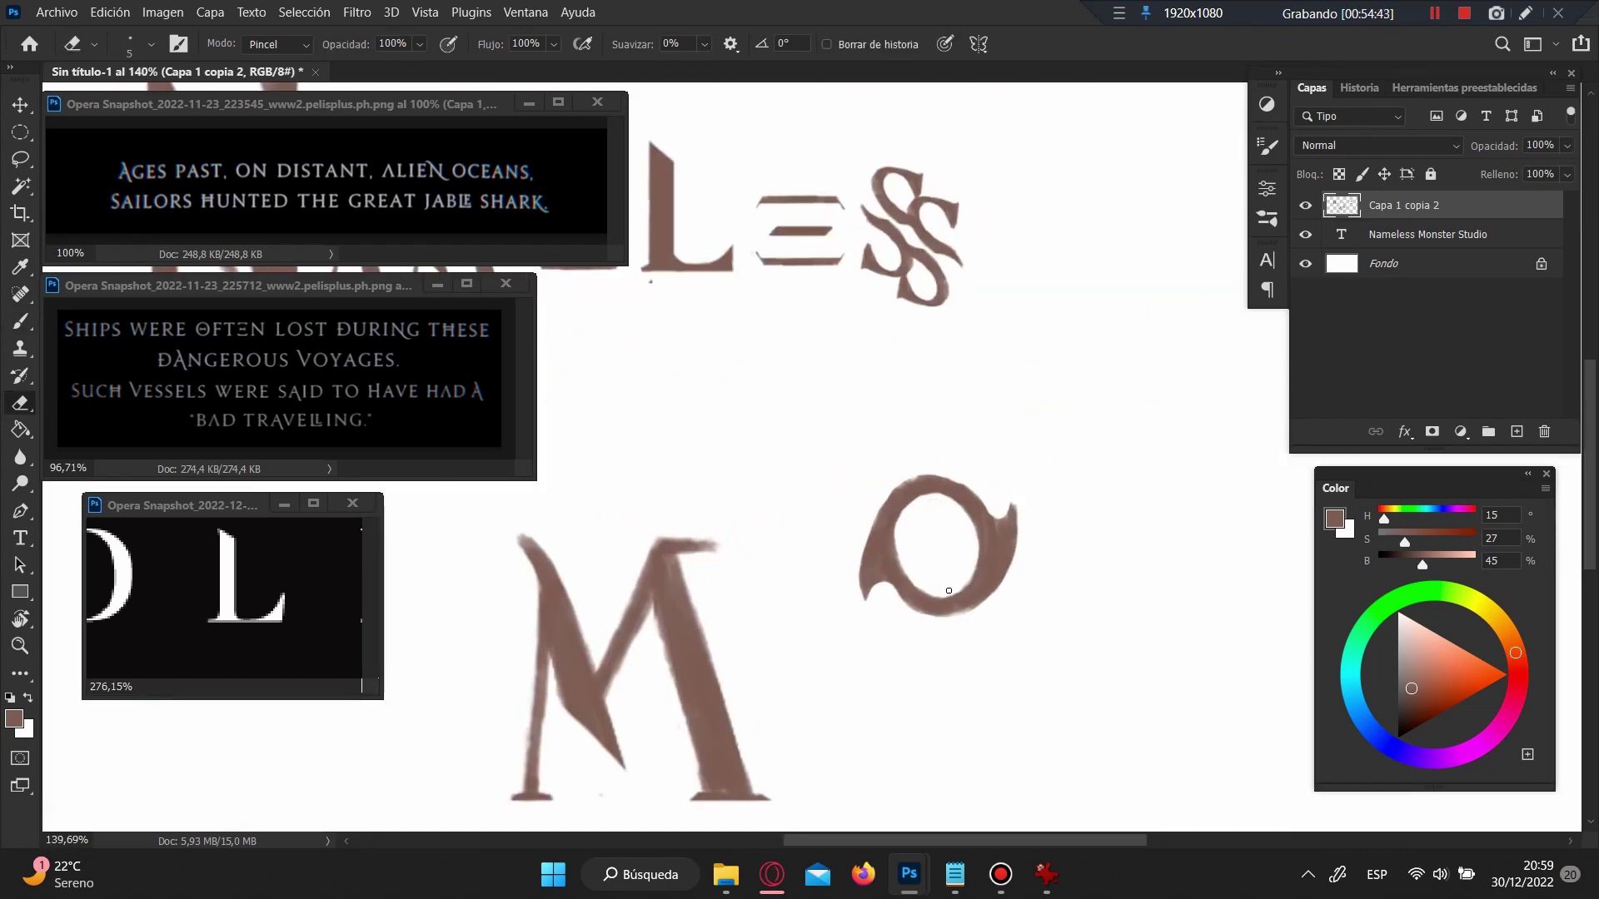
{"action": "scroll", "coordinate": [865, 457], "scroll_direction": "up", "scroll_amount": 2}
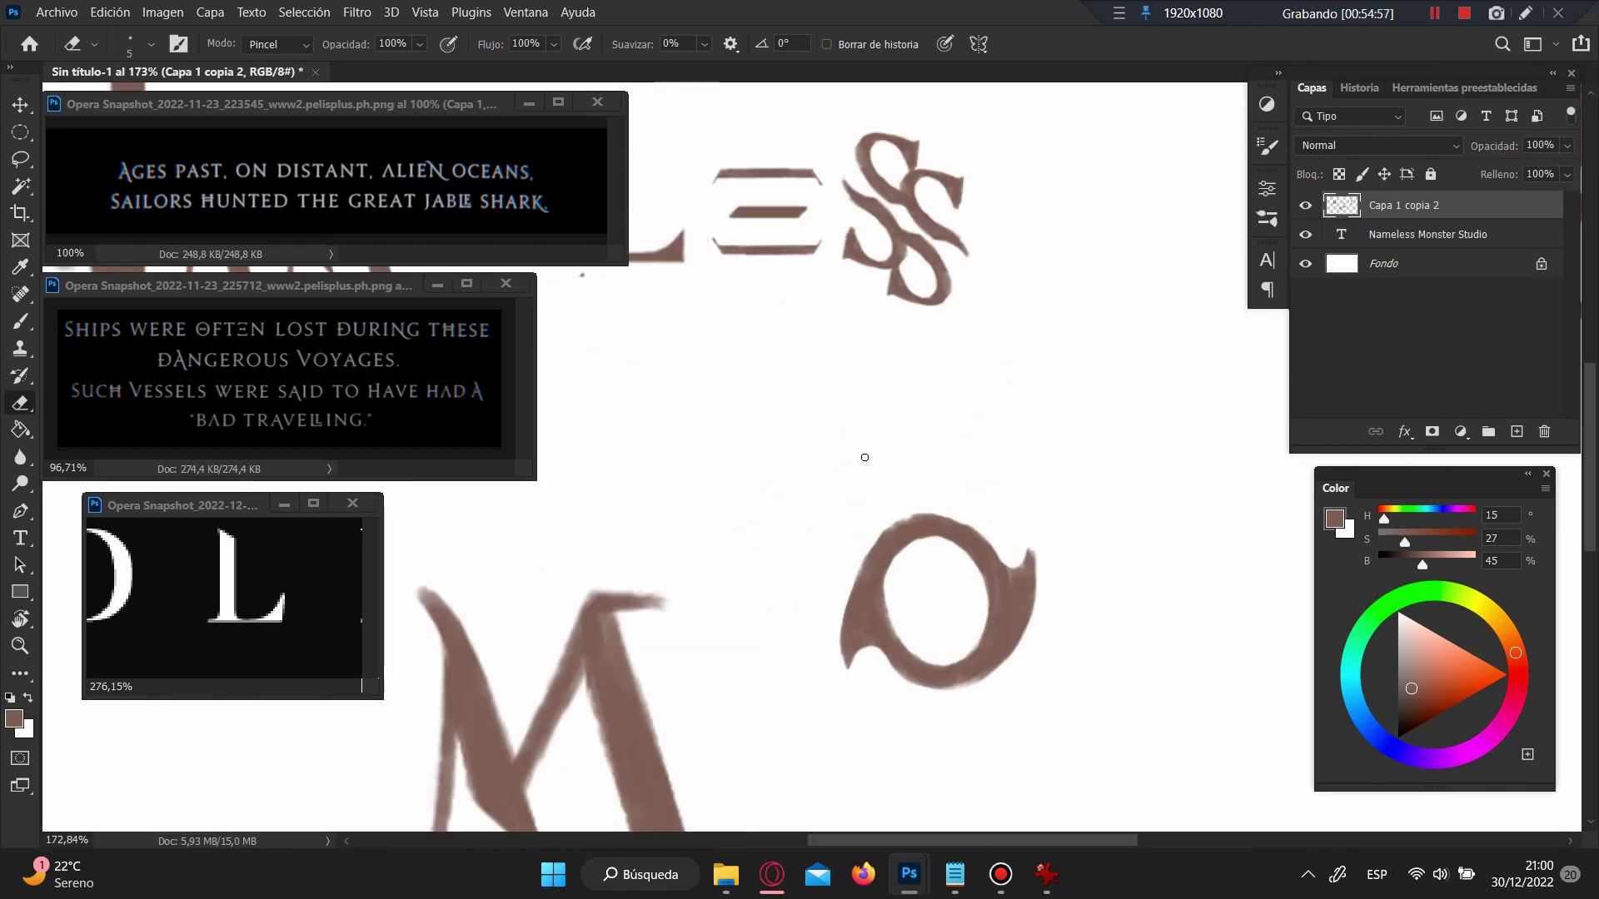
{"action": "scroll", "coordinate": [873, 443], "scroll_direction": "up", "scroll_amount": 1}
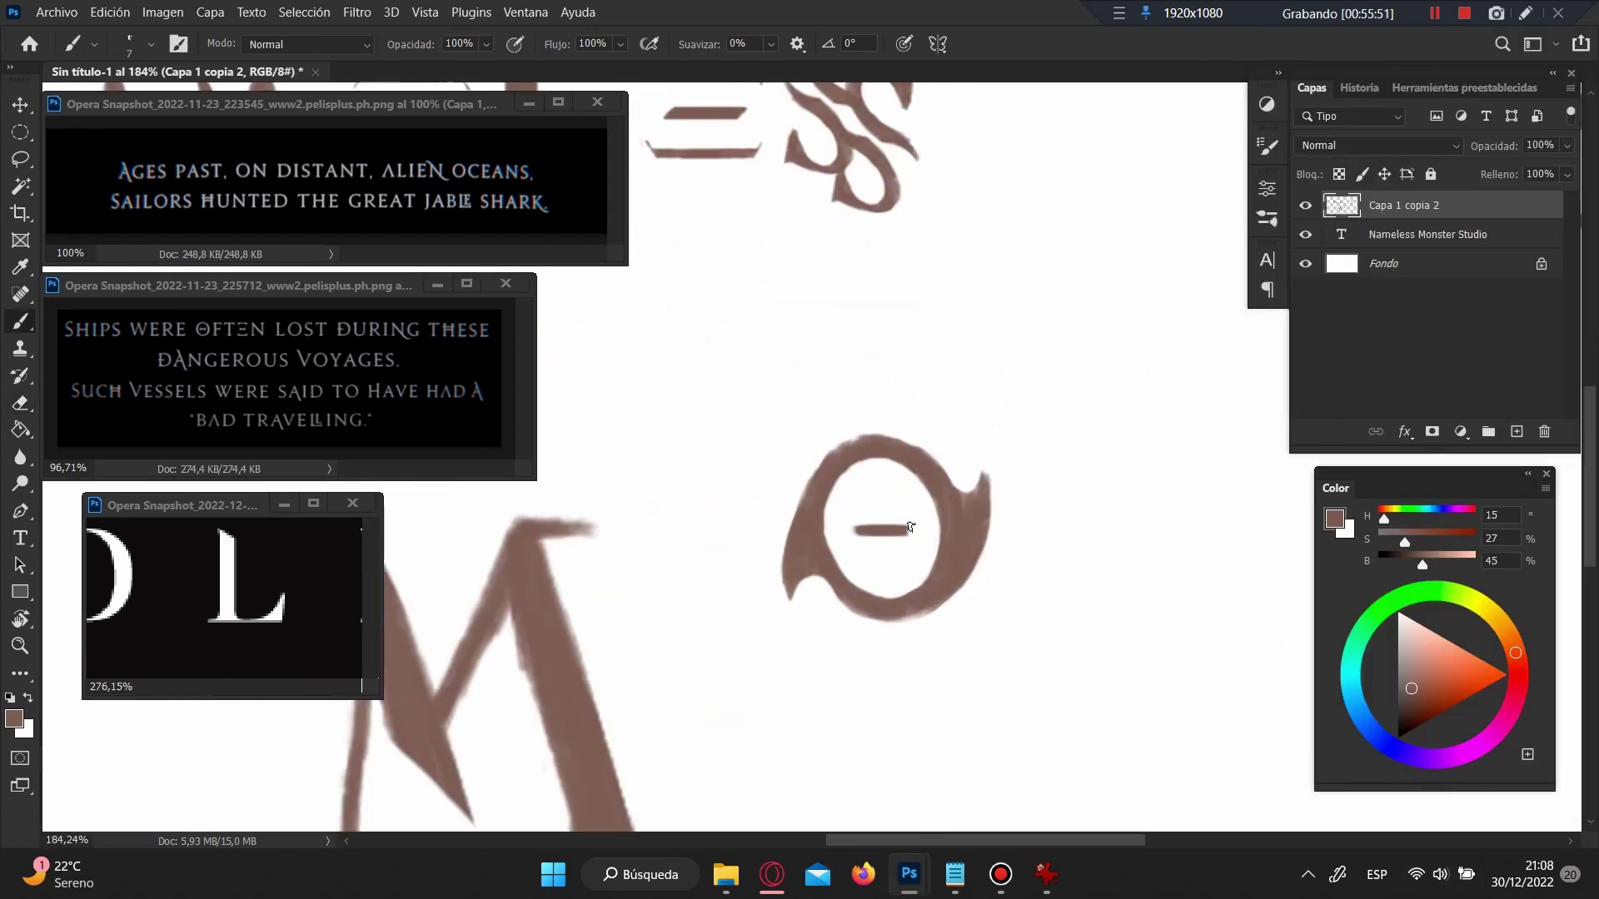
{"action": "scroll", "coordinate": [841, 480], "scroll_direction": "down", "scroll_amount": 7, "text": "alt"}
{"action": "scroll", "coordinate": [818, 475], "scroll_direction": "up", "scroll_amount": 3, "text": "alt"}
{"action": "scroll", "coordinate": [833, 533], "scroll_direction": "up", "scroll_amount": 2, "text": "alt"}
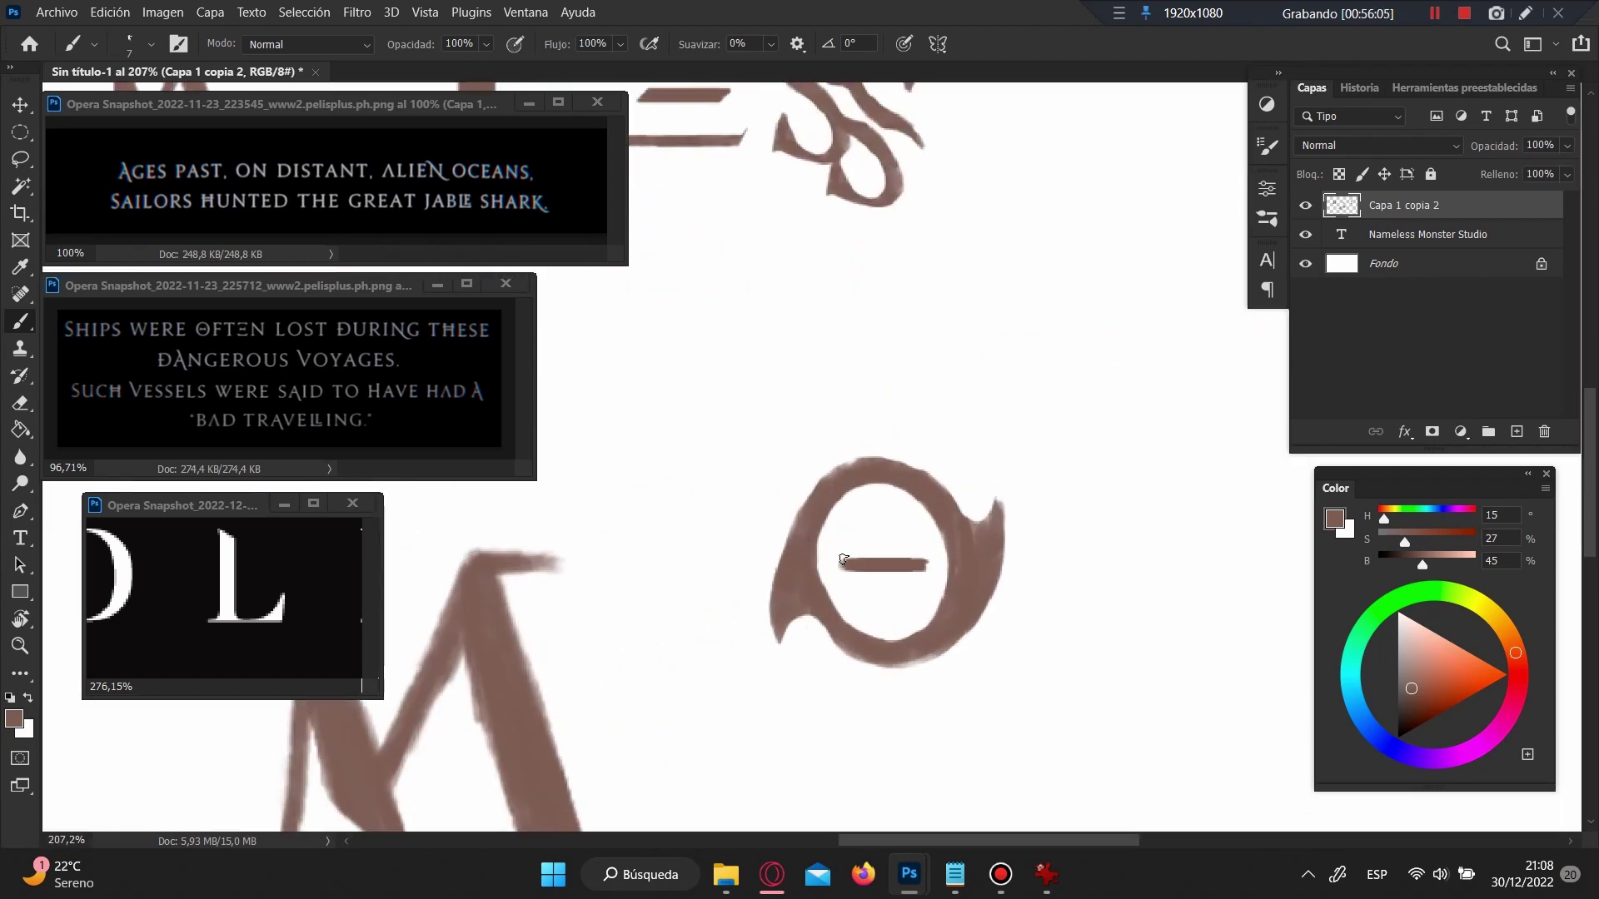
{"action": "key", "text": "ctrl+z"}
{"action": "left_click_drag", "start_coordinate": [915, 566], "coordinate": [857, 565]}
Step: Lasso-select the M and O together
{"action": "scroll", "coordinate": [858, 562], "scroll_direction": "down", "scroll_amount": 5, "text": "alt"}
{"action": "scroll", "coordinate": [866, 541], "scroll_direction": "up", "scroll_amount": 4, "text": "alt"}
{"action": "scroll", "coordinate": [858, 533], "scroll_direction": "down", "scroll_amount": 6, "text": "alt"}
{"action": "key", "text": "l"}
{"action": "mouse_move", "coordinate": [841, 506]}
{"action": "left_mouse_down"}
{"action": "mouse_move", "coordinate": [853, 526]}
{"action": "mouse_move", "coordinate": [745, 526]}
{"action": "mouse_move", "coordinate": [713, 488]}
{"action": "left_mouse_up"}
{"action": "scroll", "coordinate": [854, 526], "scroll_direction": "down", "scroll_amount": 3}
{"action": "scroll", "coordinate": [861, 482], "scroll_direction": "up", "scroll_amount": 5}
Step: Move the M and O up-left and place a copy of the S after them
{"action": "left_click_drag", "start_coordinate": [1082, 307], "coordinate": [1074, 309]}
{"action": "left_click_drag", "start_coordinate": [1108, 375], "coordinate": [857, 484]}
{"action": "scroll", "coordinate": [864, 328], "scroll_direction": "up", "scroll_amount": 2}
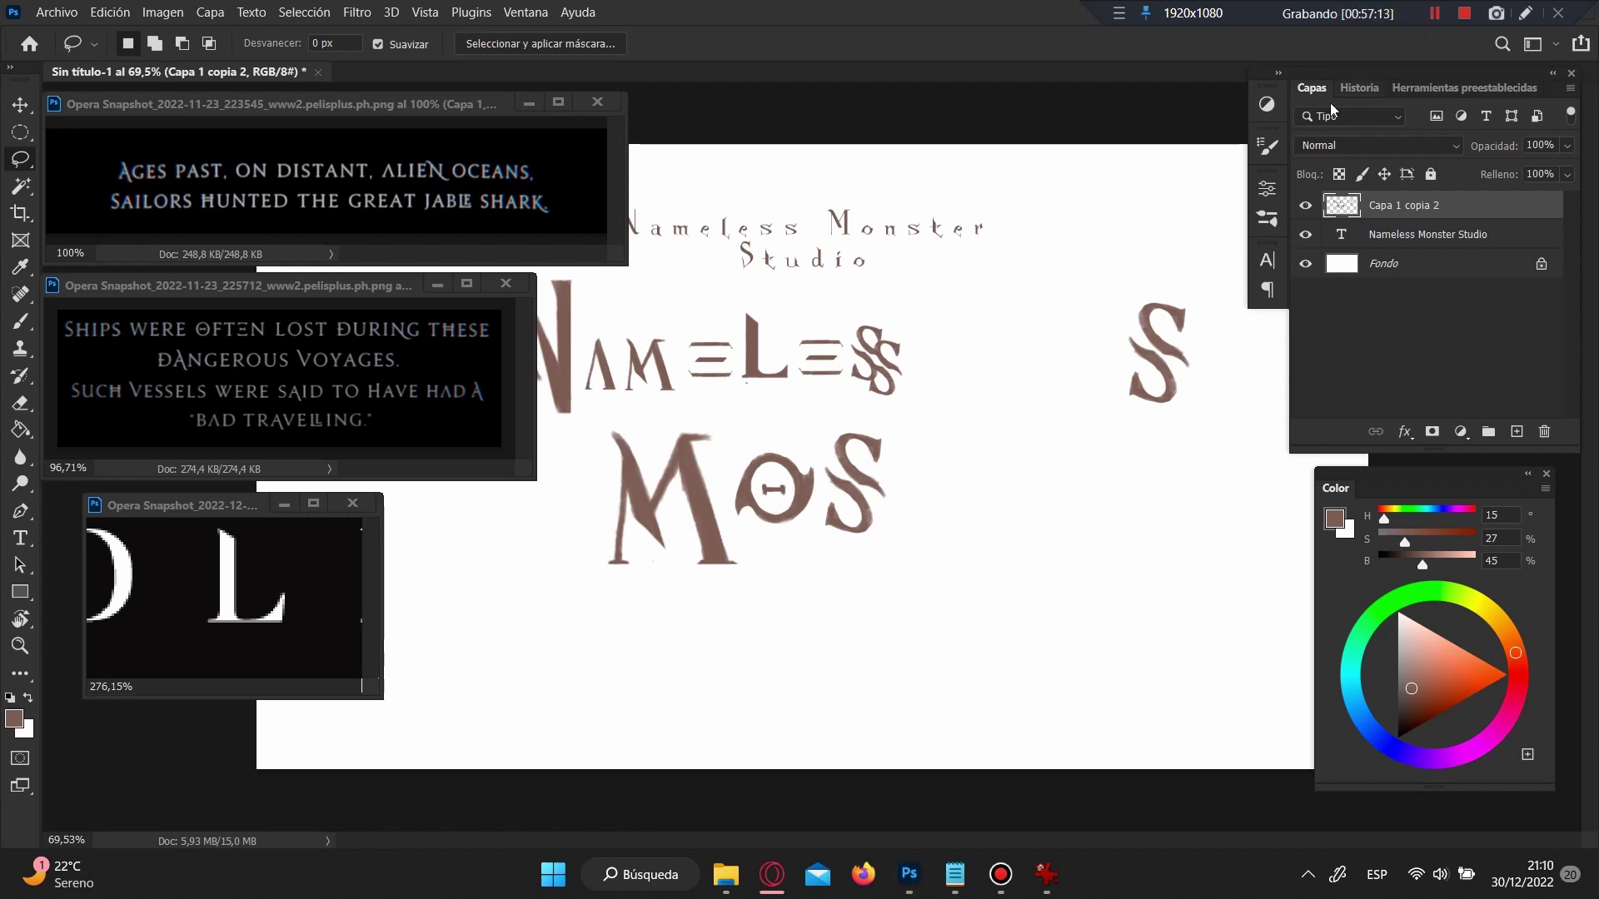
Step: Free Transform the O and S letters smaller
{"action": "left_click_drag", "start_coordinate": [799, 583], "coordinate": [755, 513]}
{"action": "key", "text": "ctrl+t"}
{"action": "left_click_drag", "start_coordinate": [919, 398], "coordinate": [857, 393]}
{"action": "key", "text": "Return"}
{"action": "key", "text": "ctrl+d"}
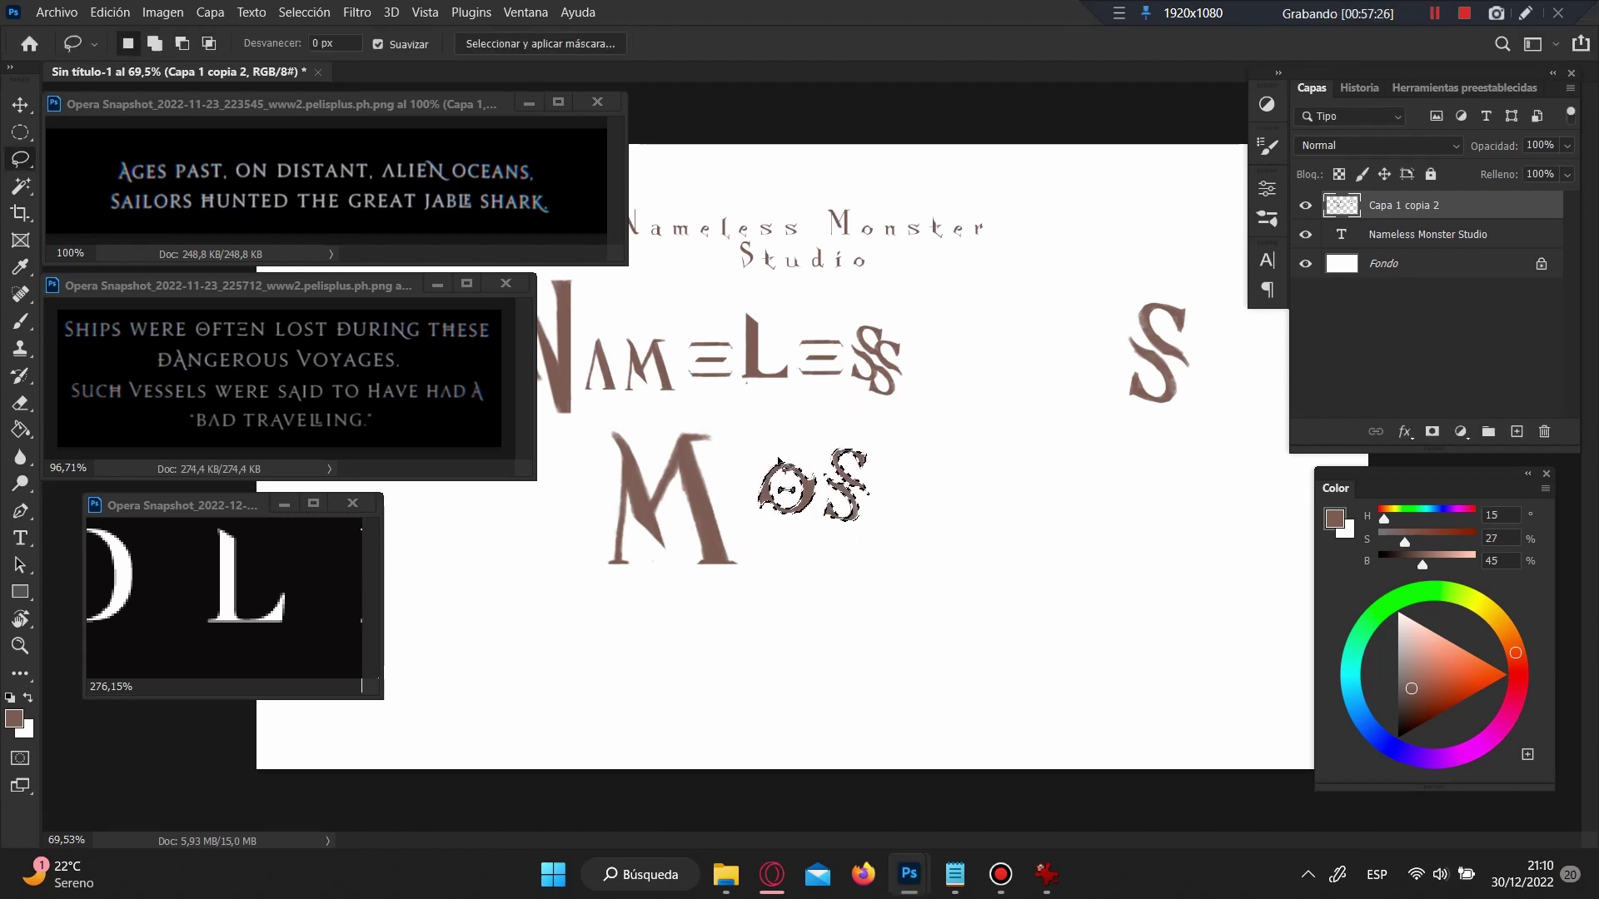
{"action": "scroll", "coordinate": [804, 562], "scroll_direction": "down", "scroll_amount": 1}
{"action": "scroll", "coordinate": [803, 562], "scroll_direction": "up", "scroll_amount": 2}
Step: Scale the S after MO down further and tuck it closer
{"action": "left_click_drag", "start_coordinate": [800, 591], "coordinate": [779, 583]}
{"action": "key", "text": "ctrl+t"}
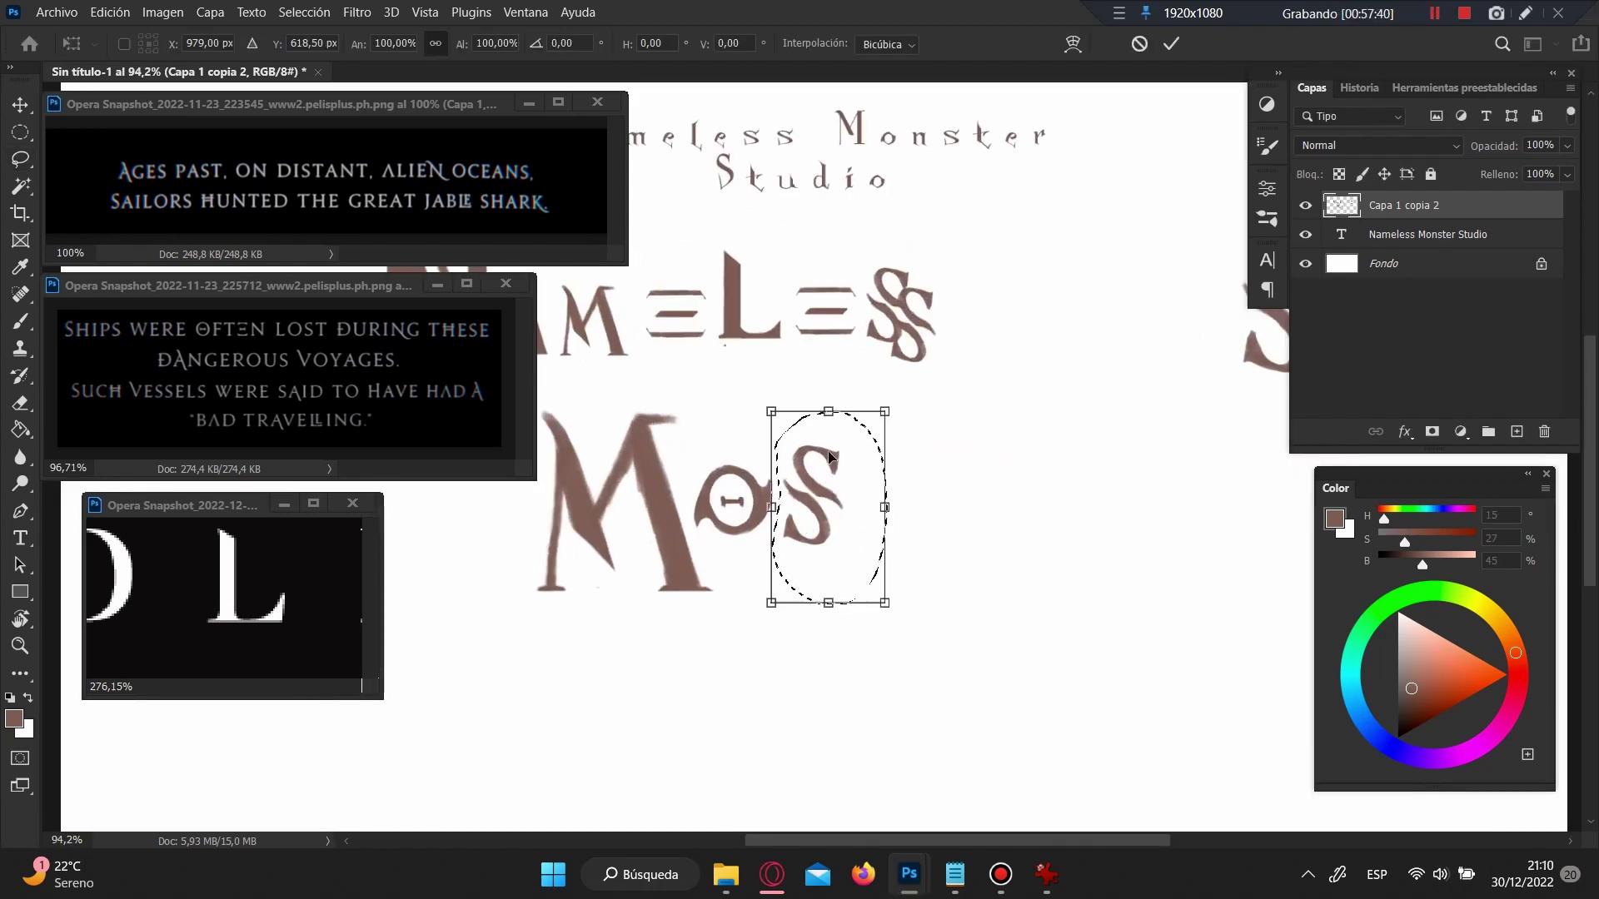
{"action": "left_click_drag", "start_coordinate": [886, 413], "coordinate": [871, 437]}
{"action": "key", "text": "Return"}
{"action": "key", "text": "ctrl+d"}
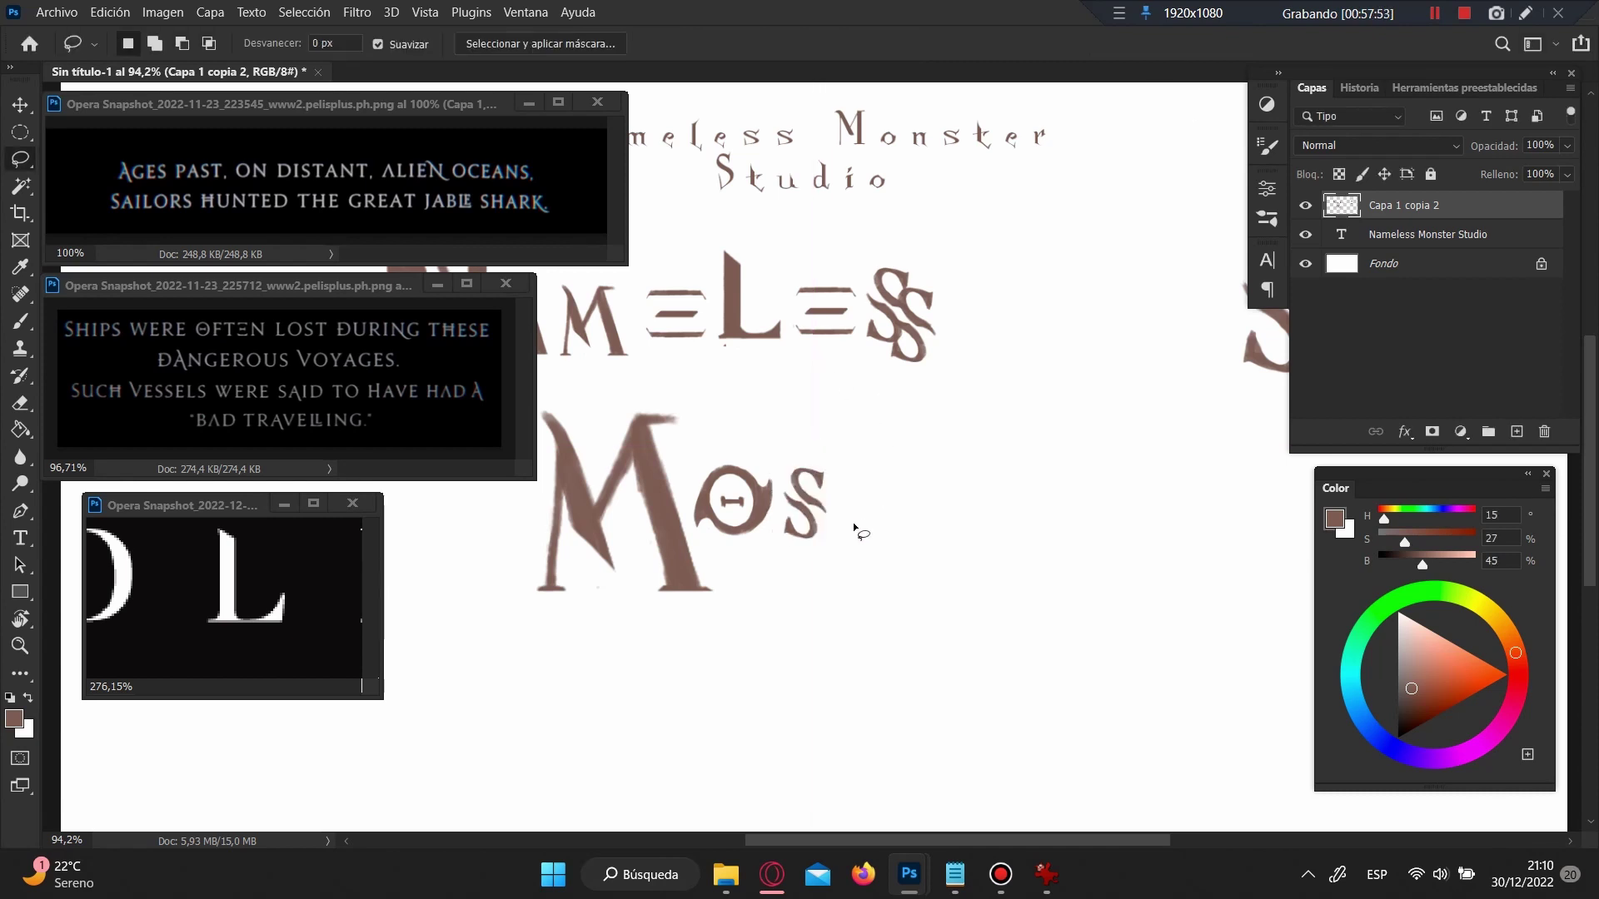
{"action": "scroll", "coordinate": [827, 567], "scroll_direction": "down", "scroll_amount": 2}
{"action": "scroll", "coordinate": [901, 317], "scroll_direction": "up", "scroll_amount": 5}
{"action": "scroll", "coordinate": [901, 317], "scroll_direction": "down", "scroll_amount": 5}
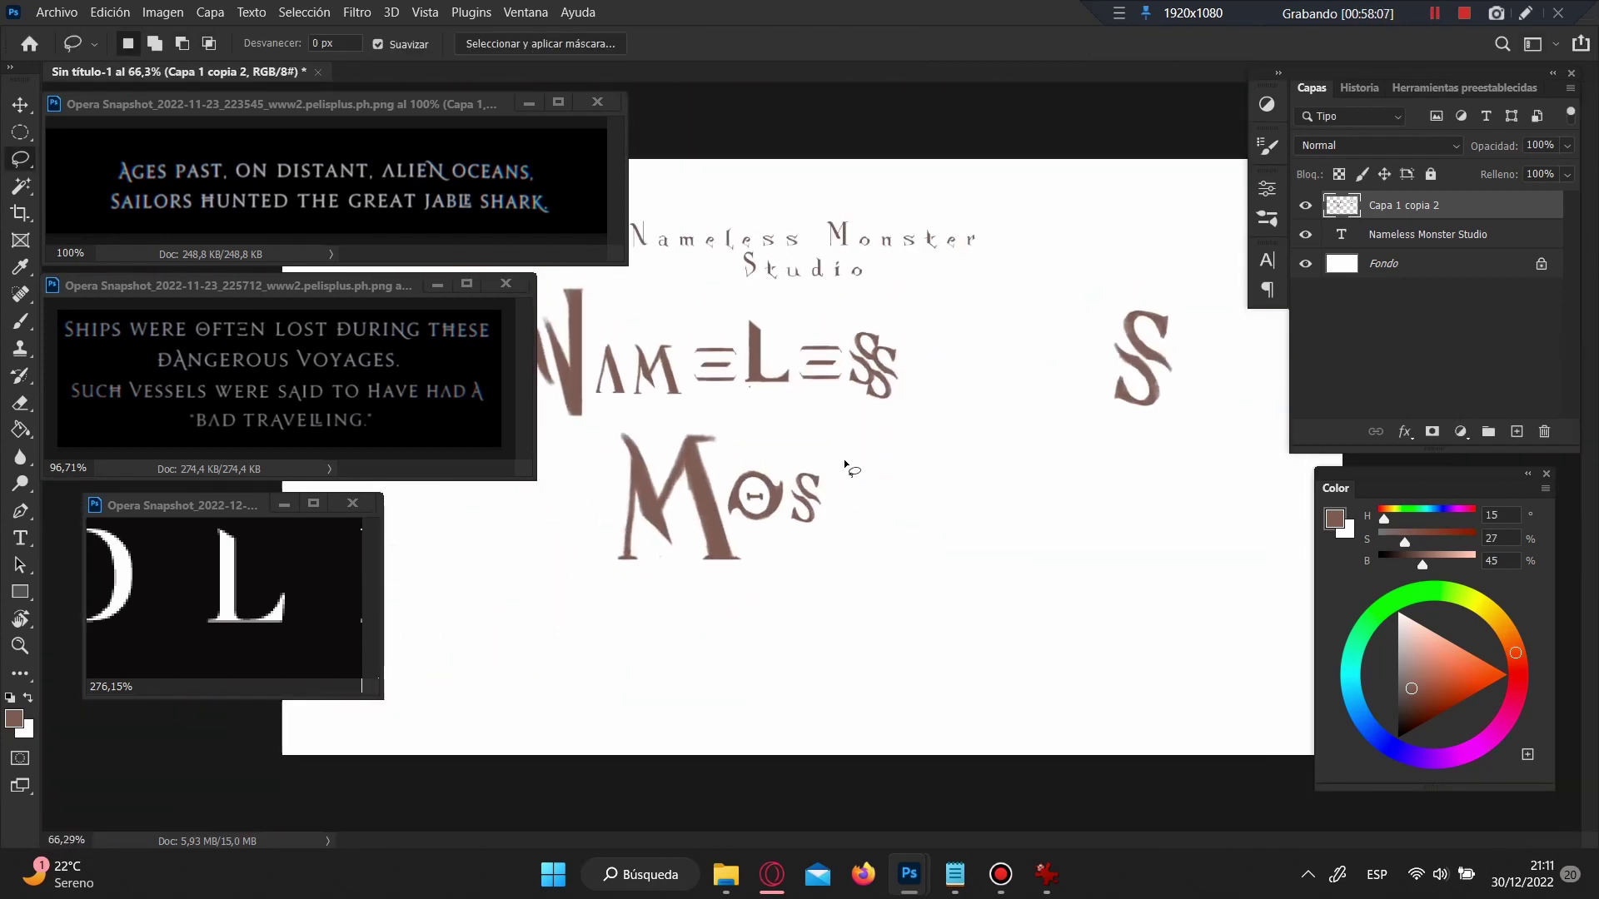
{"action": "scroll", "coordinate": [875, 355], "scroll_direction": "up", "scroll_amount": 5}
{"action": "key", "text": "e"}
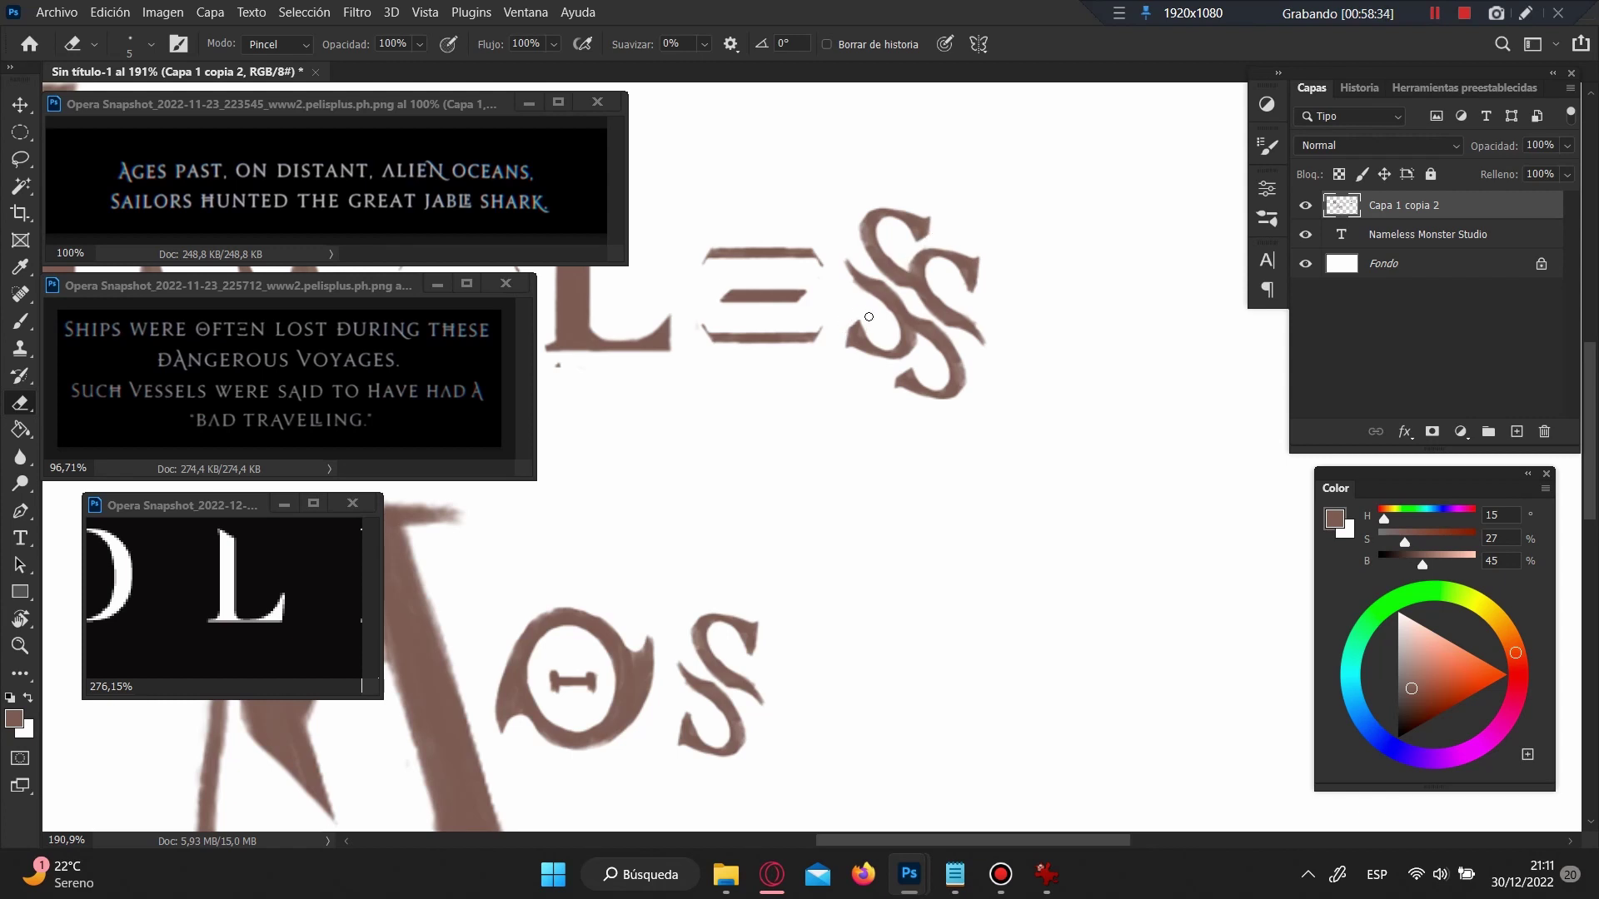
Step: Zoom in and out around the NAMELESS and MOS lettering to inspect it
{"action": "scroll", "coordinate": [868, 316], "scroll_direction": "down", "scroll_amount": 5}
{"action": "scroll", "coordinate": [820, 319], "scroll_direction": "up", "scroll_amount": 5}
{"action": "scroll", "coordinate": [776, 431], "scroll_direction": "down", "scroll_amount": 5}
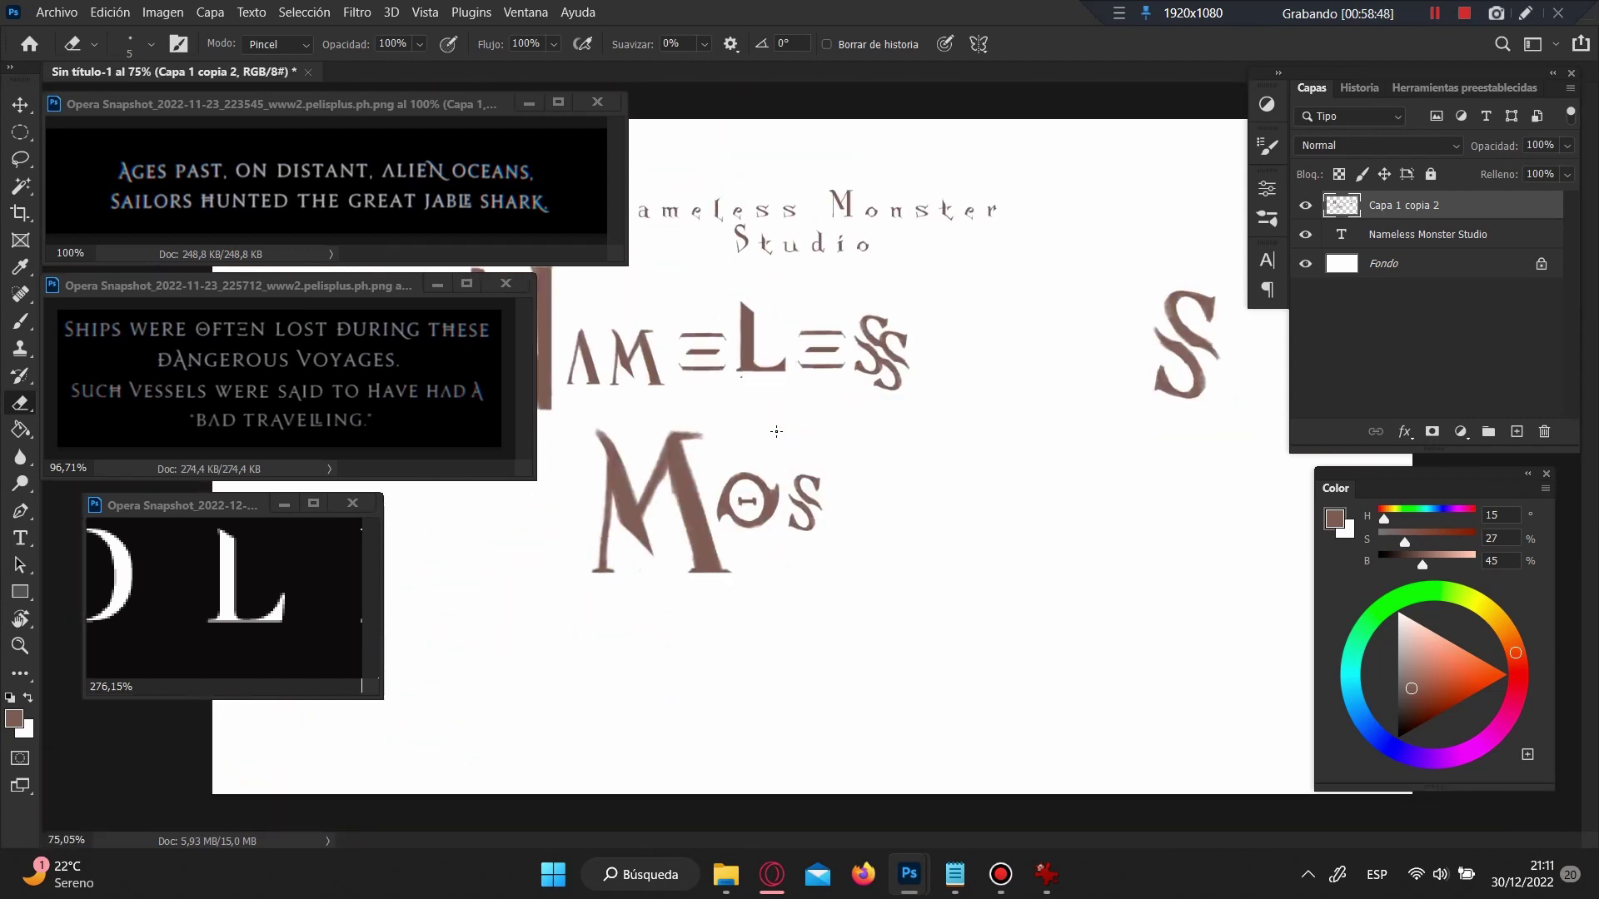
{"action": "scroll", "coordinate": [882, 345], "scroll_direction": "up", "scroll_amount": 5}
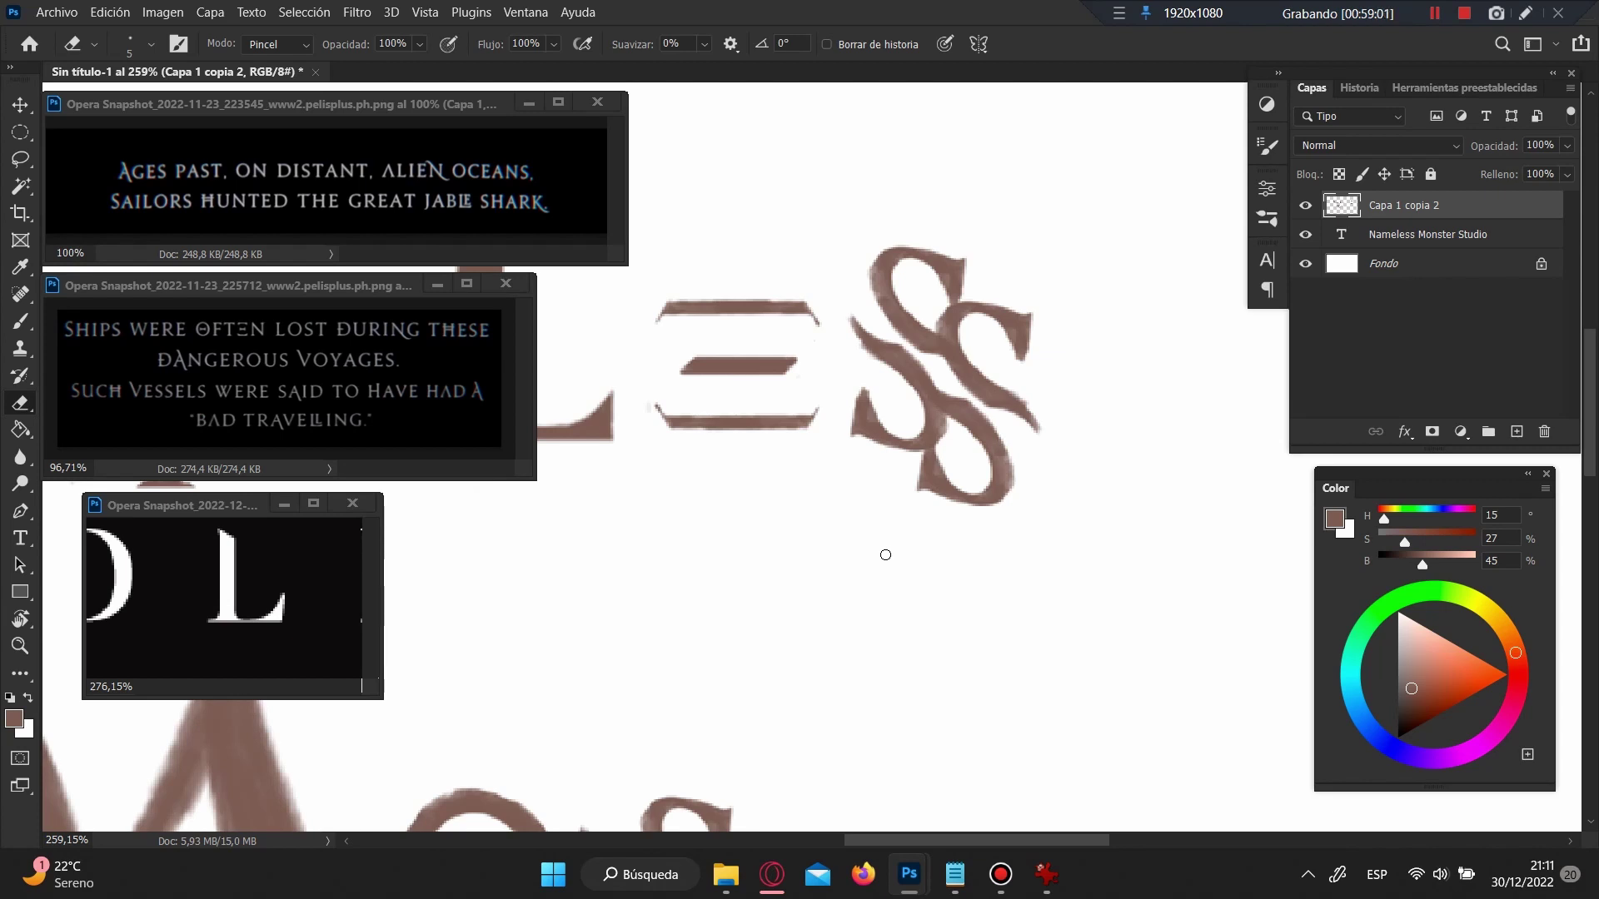
{"action": "scroll", "coordinate": [757, 546], "scroll_direction": "down", "scroll_amount": 2}
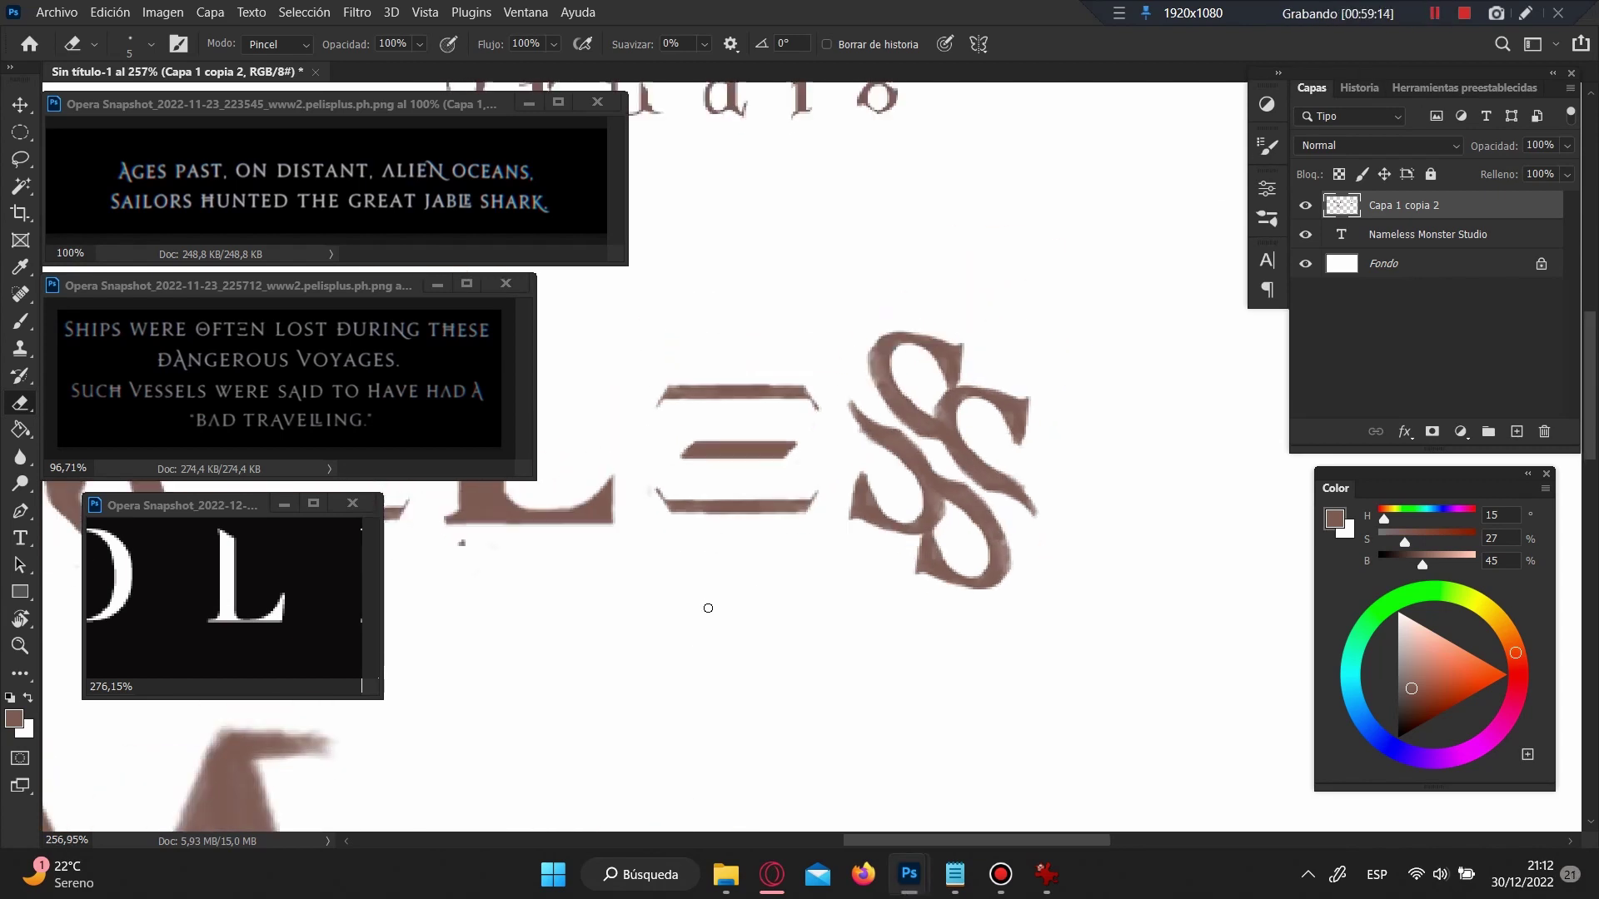
{"action": "scroll", "coordinate": [706, 606], "scroll_direction": "down", "scroll_amount": 3}
{"action": "scroll", "coordinate": [774, 541], "scroll_direction": "up", "scroll_amount": 5}
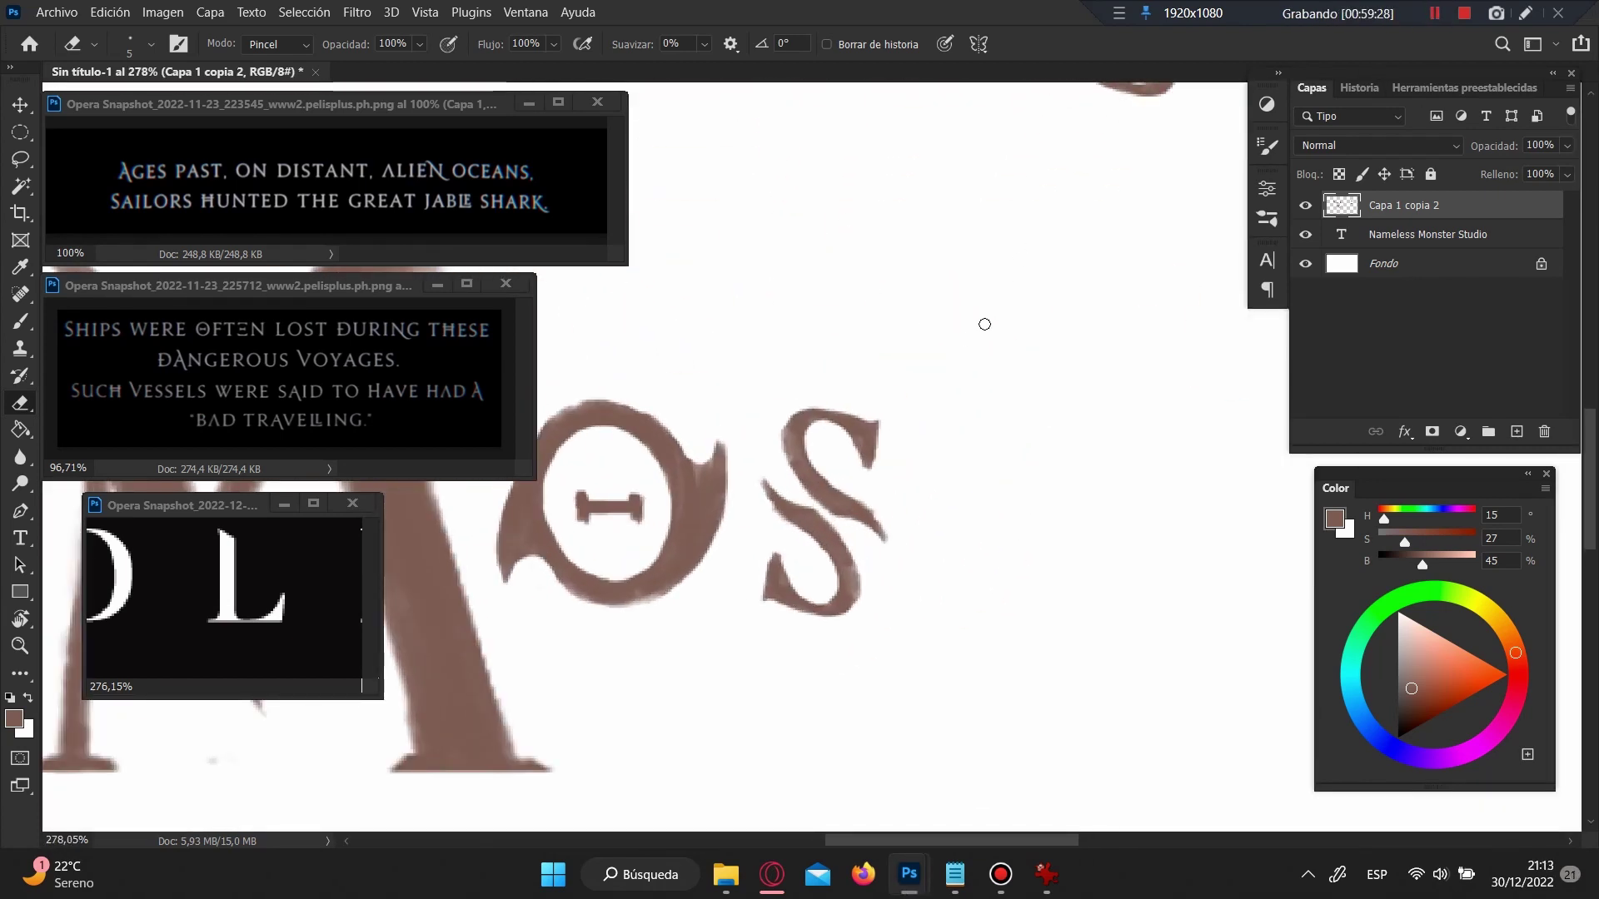
{"action": "scroll", "coordinate": [985, 324], "scroll_direction": "down", "scroll_amount": 3}
{"action": "scroll", "coordinate": [983, 329], "scroll_direction": "down", "scroll_amount": 1}
{"action": "scroll", "coordinate": [982, 337], "scroll_direction": "up", "scroll_amount": 1}
{"action": "scroll", "coordinate": [623, 500], "scroll_direction": "up", "scroll_amount": 1}
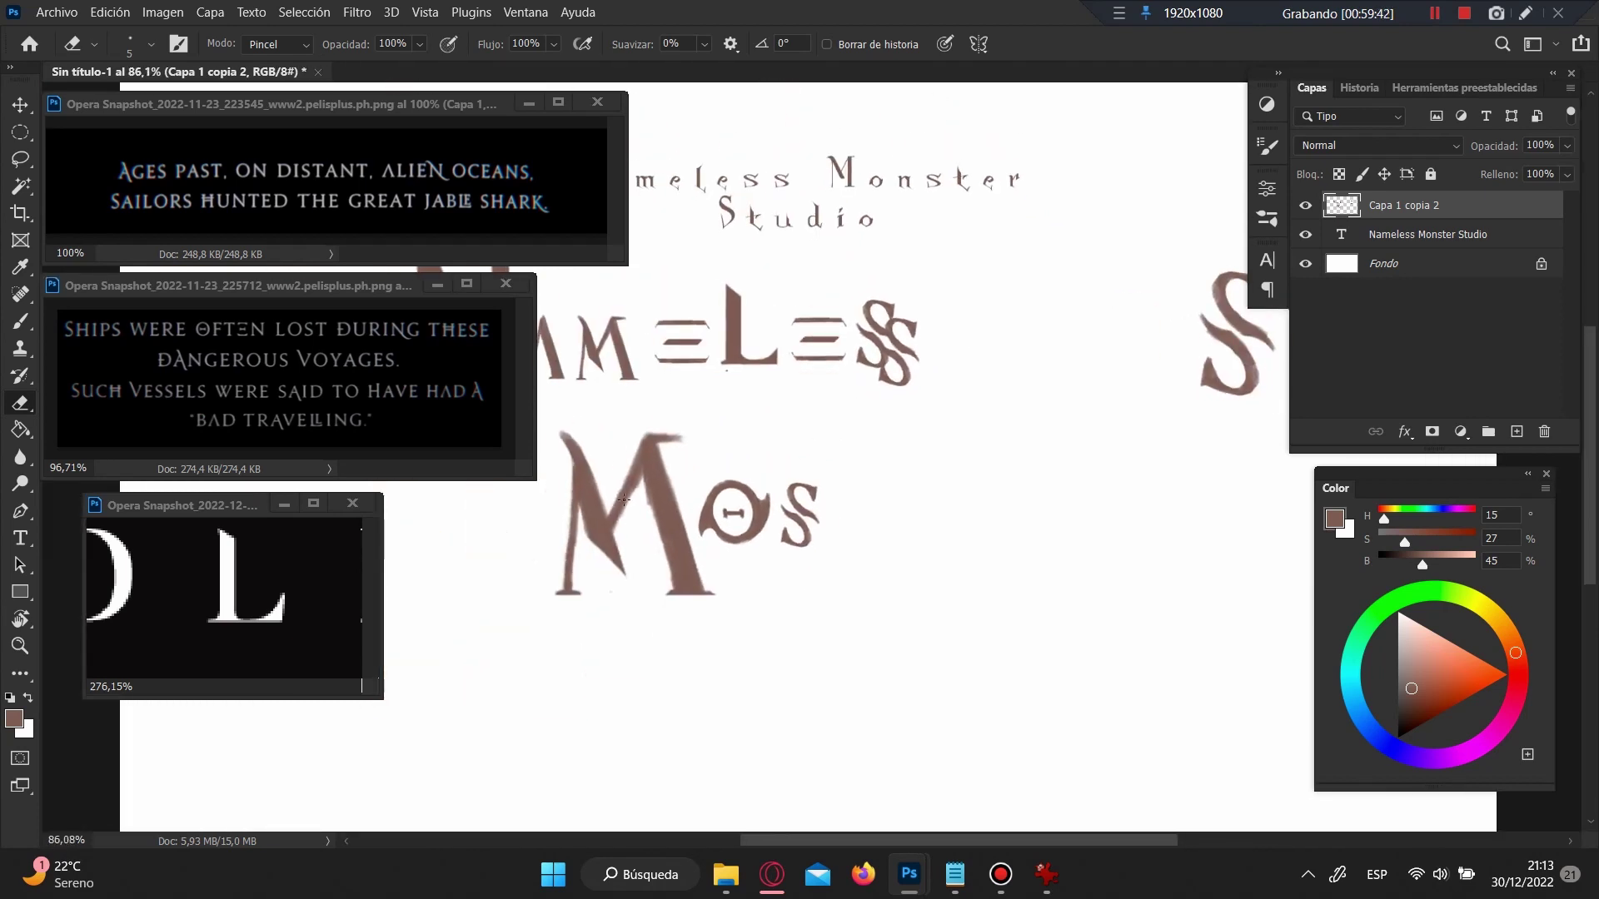
{"action": "scroll", "coordinate": [624, 499], "scroll_direction": "up", "scroll_amount": 3}
Step: Brush-darken the inner edge of the M's right leg
{"action": "key", "text": "b"}
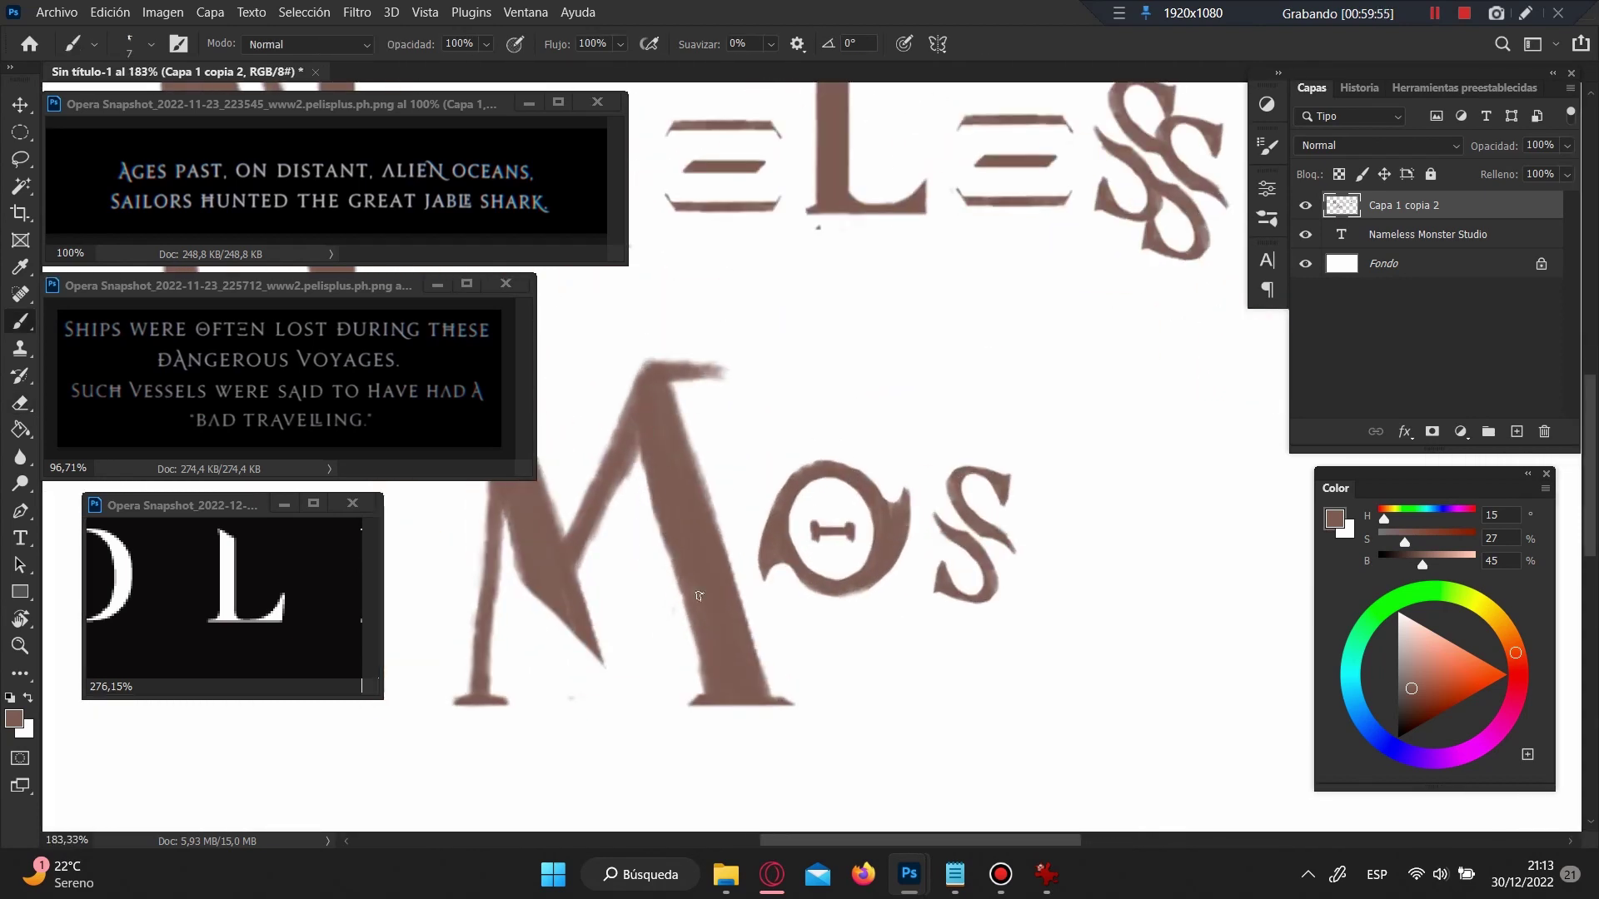
{"action": "left_click_drag", "start_coordinate": [698, 595], "coordinate": [704, 688]}
{"action": "scroll", "coordinate": [819, 441], "scroll_direction": "up", "scroll_amount": 3}
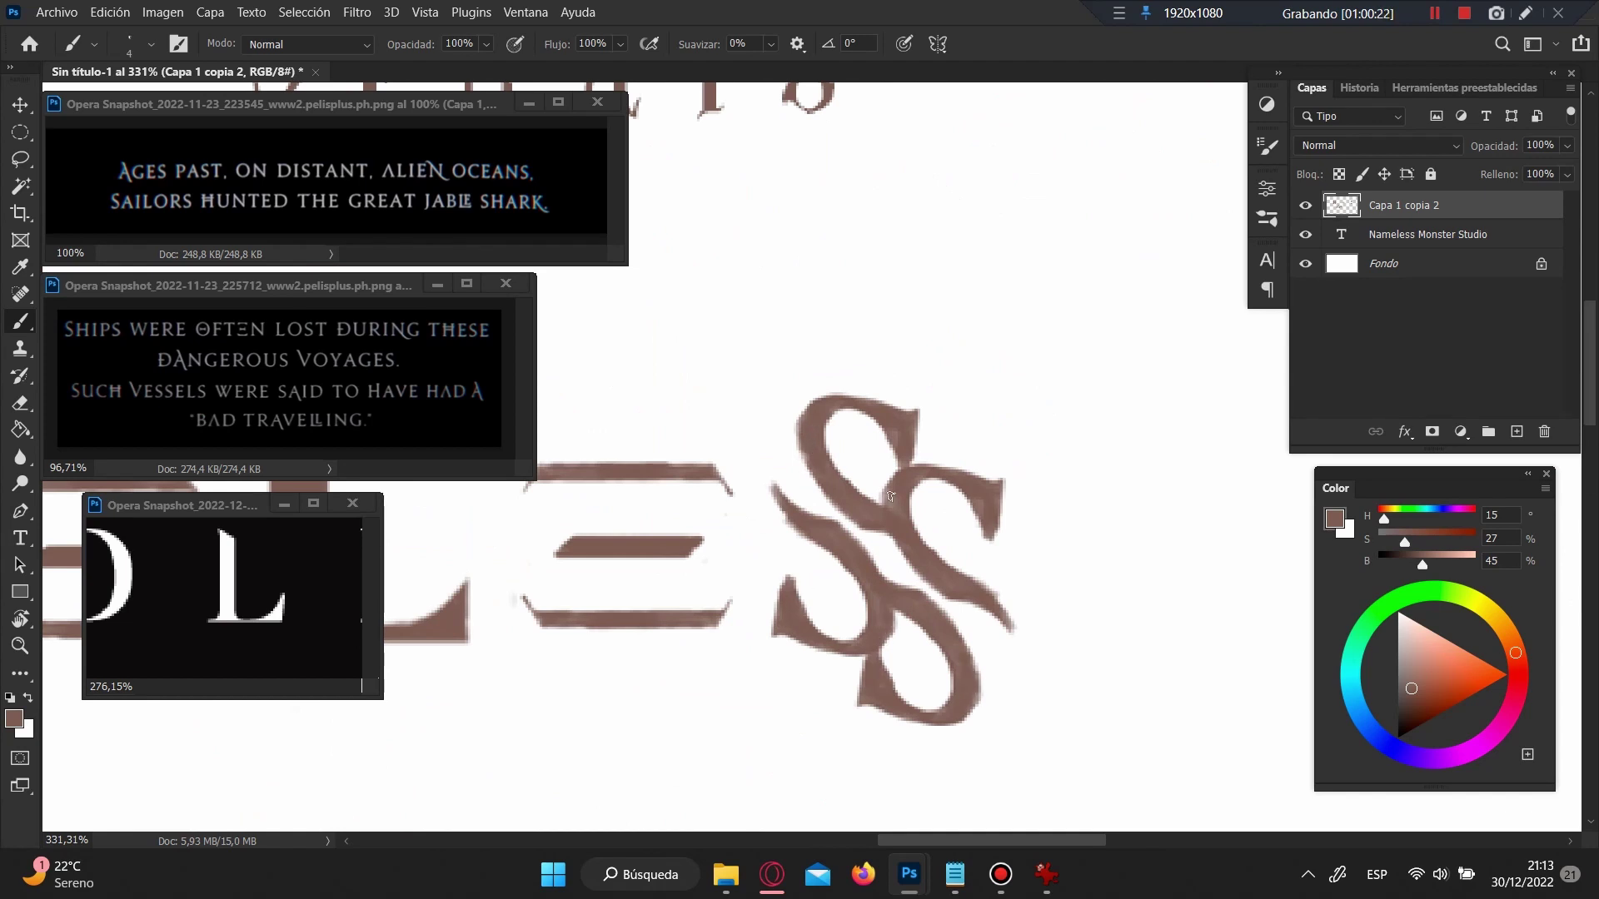
{"action": "scroll", "coordinate": [887, 679], "scroll_direction": "down", "scroll_amount": 5}
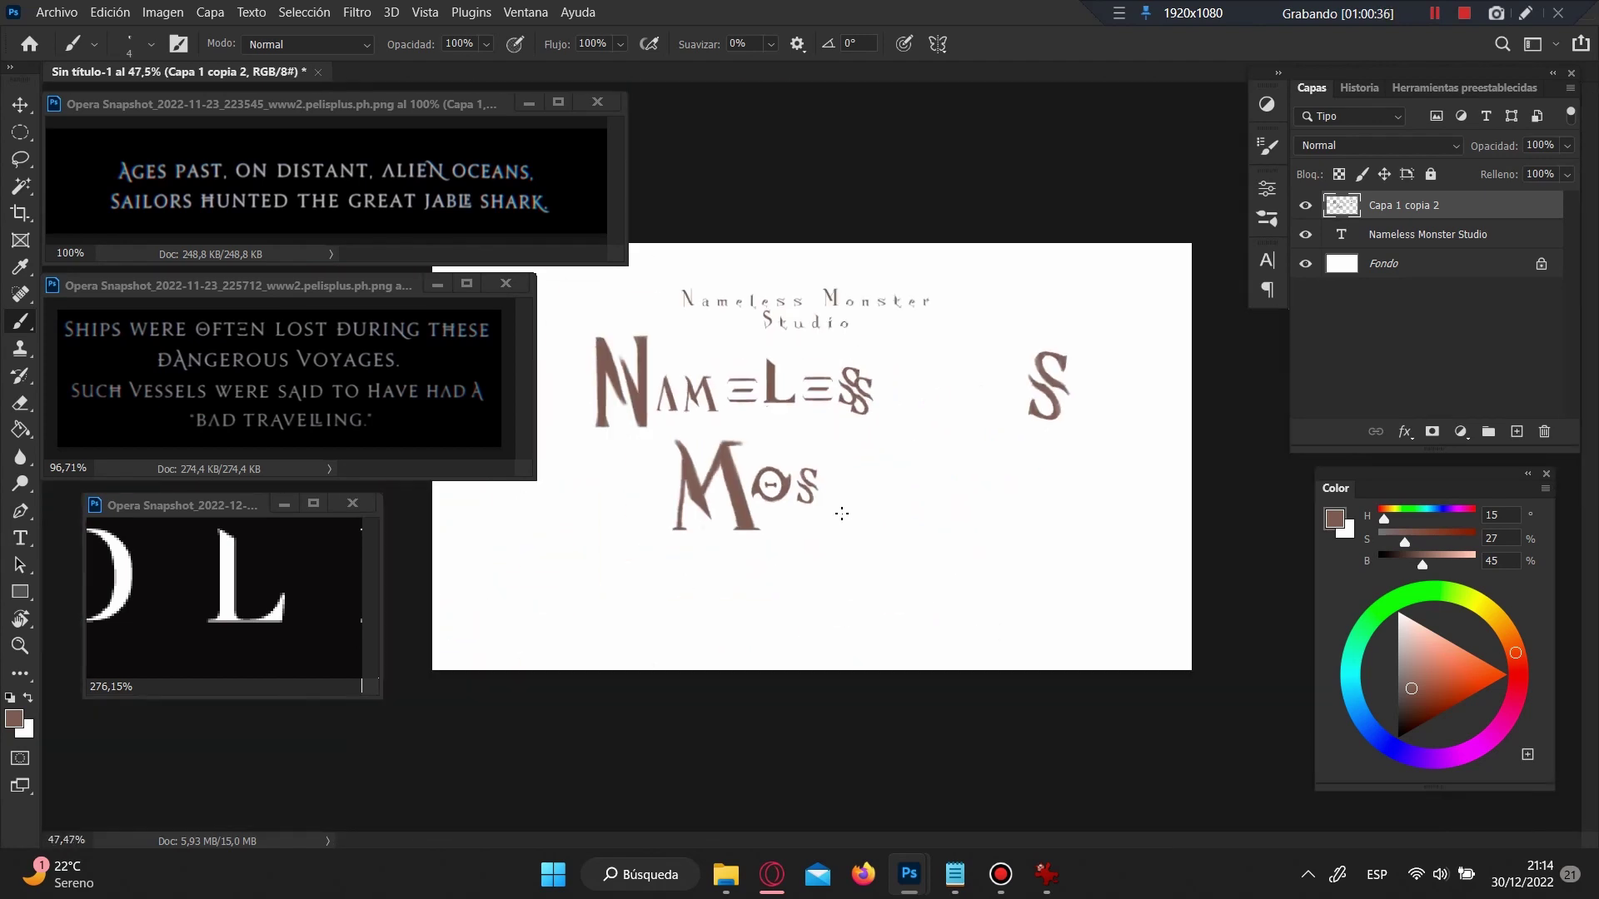
{"action": "scroll", "coordinate": [837, 510], "scroll_direction": "up", "scroll_amount": 3}
{"action": "scroll", "coordinate": [624, 583], "scroll_direction": "up", "scroll_amount": 2}
Step: Switch to the Eraser and zoom around the MOS lettering again
{"action": "key", "text": "e"}
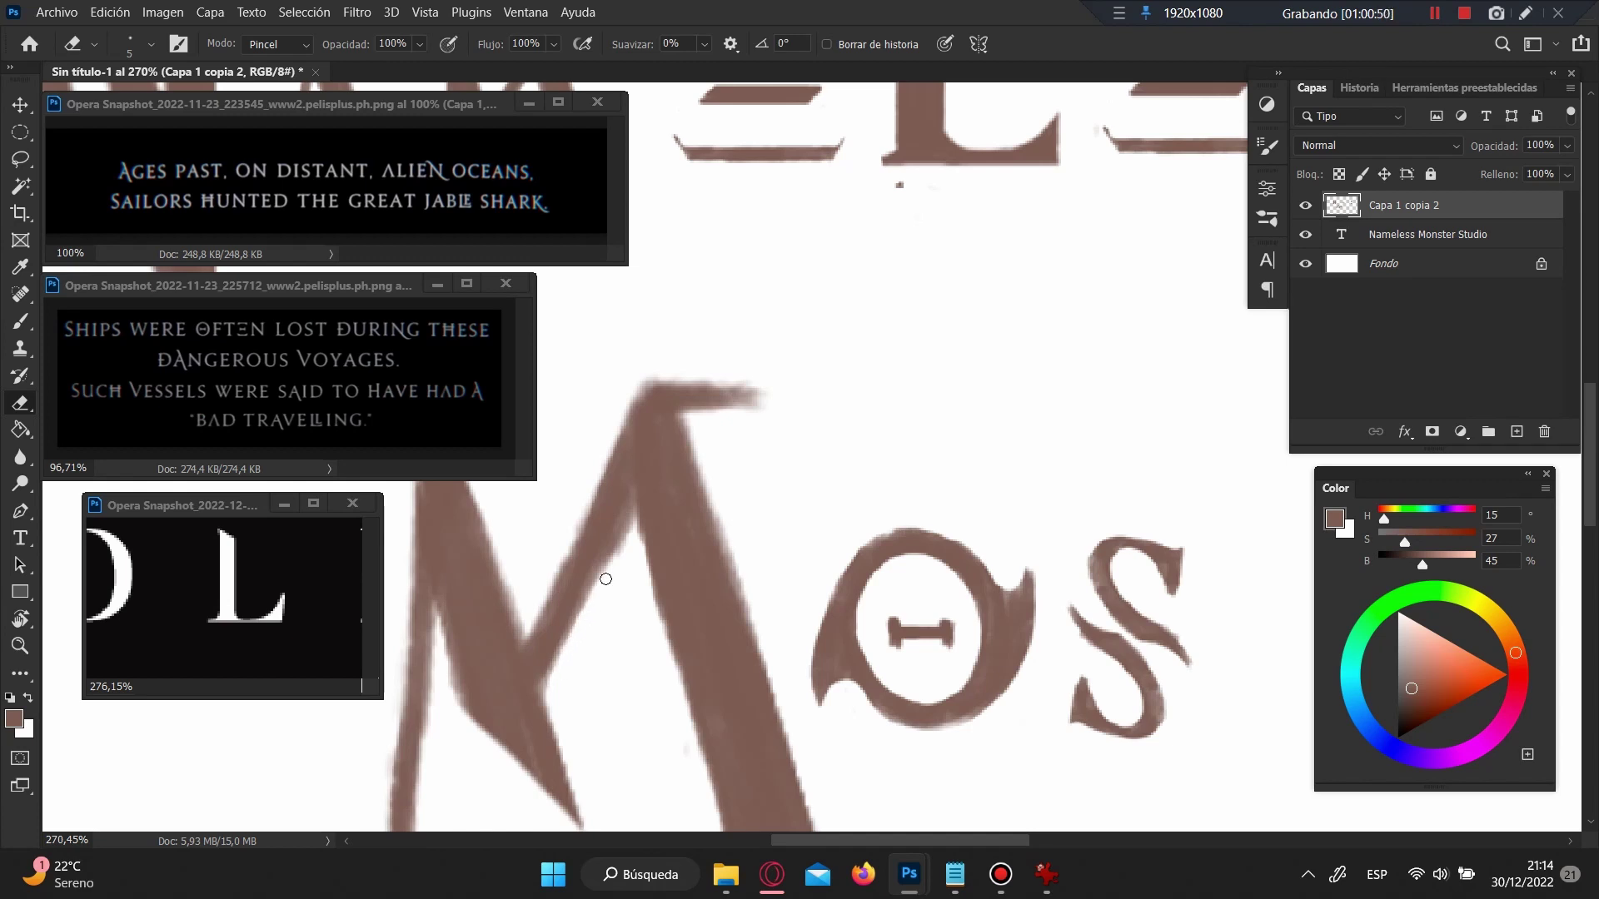
{"action": "scroll", "coordinate": [662, 454], "scroll_direction": "down", "scroll_amount": 5}
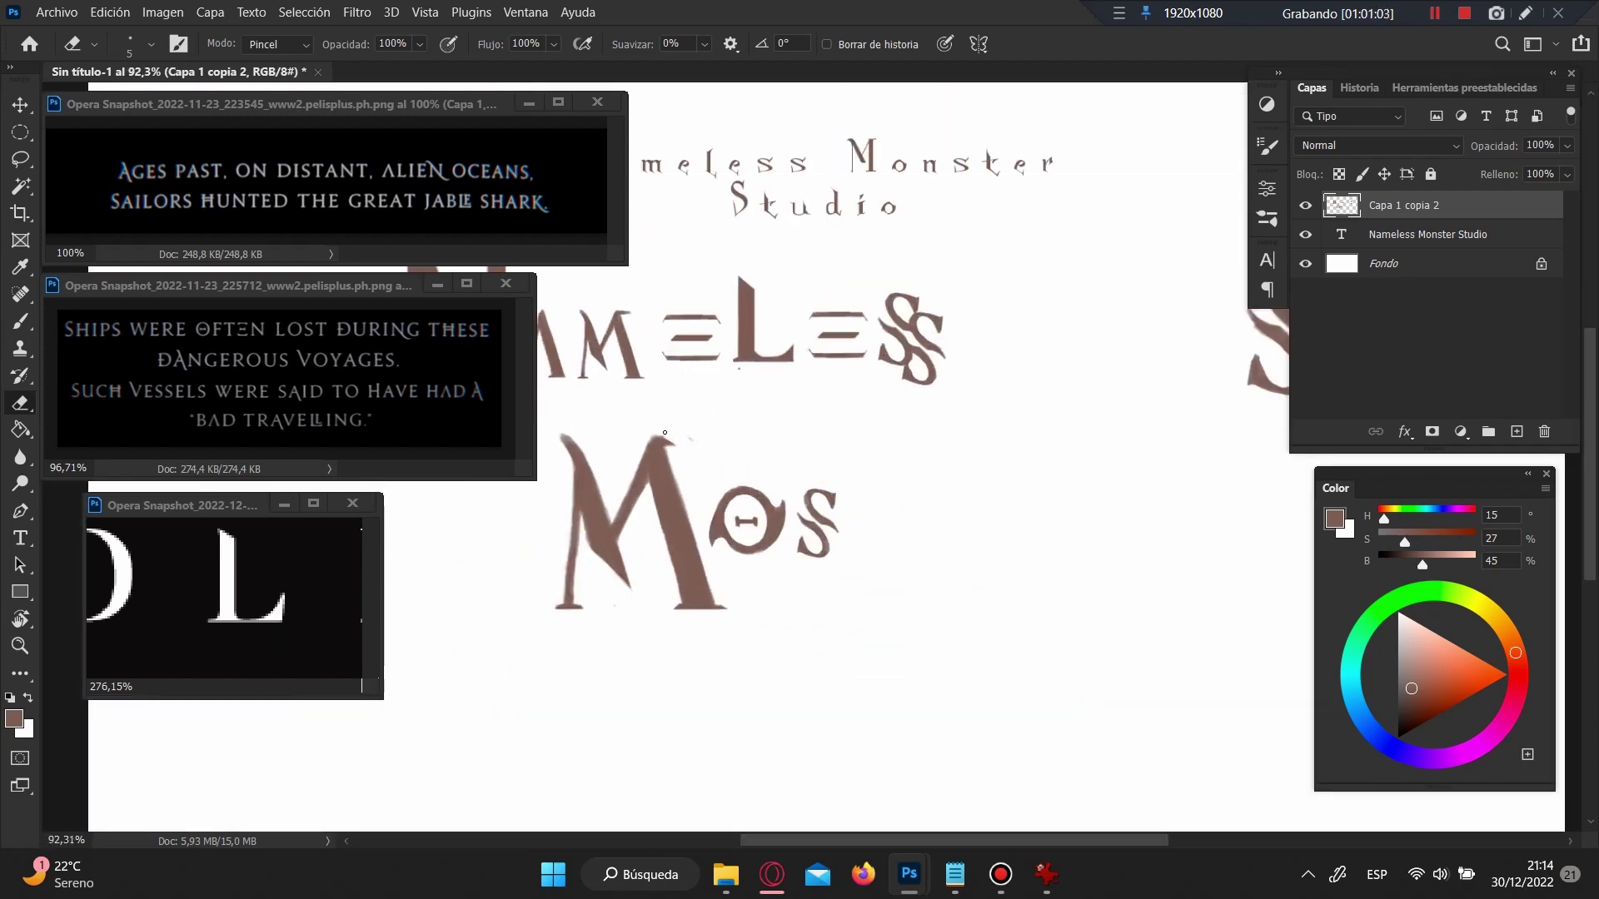
{"action": "scroll", "coordinate": [665, 434], "scroll_direction": "up", "scroll_amount": 2}
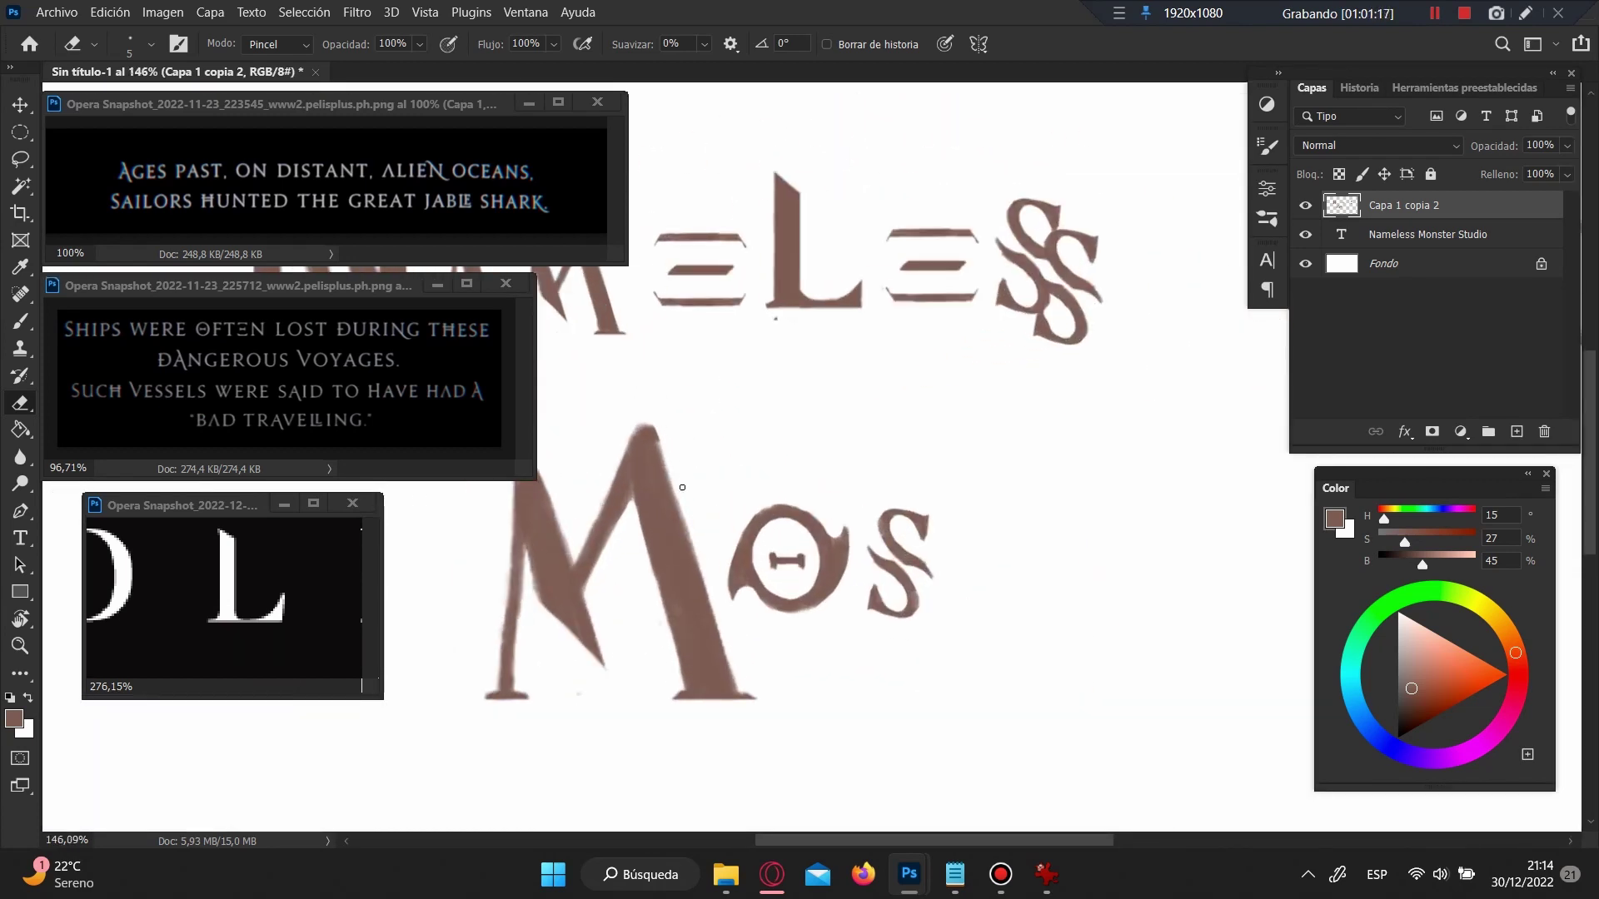
{"action": "scroll", "coordinate": [726, 644], "scroll_direction": "down", "scroll_amount": 6}
{"action": "scroll", "coordinate": [644, 382], "scroll_direction": "up", "scroll_amount": 2}
{"action": "scroll", "coordinate": [643, 382], "scroll_direction": "up", "scroll_amount": 2}
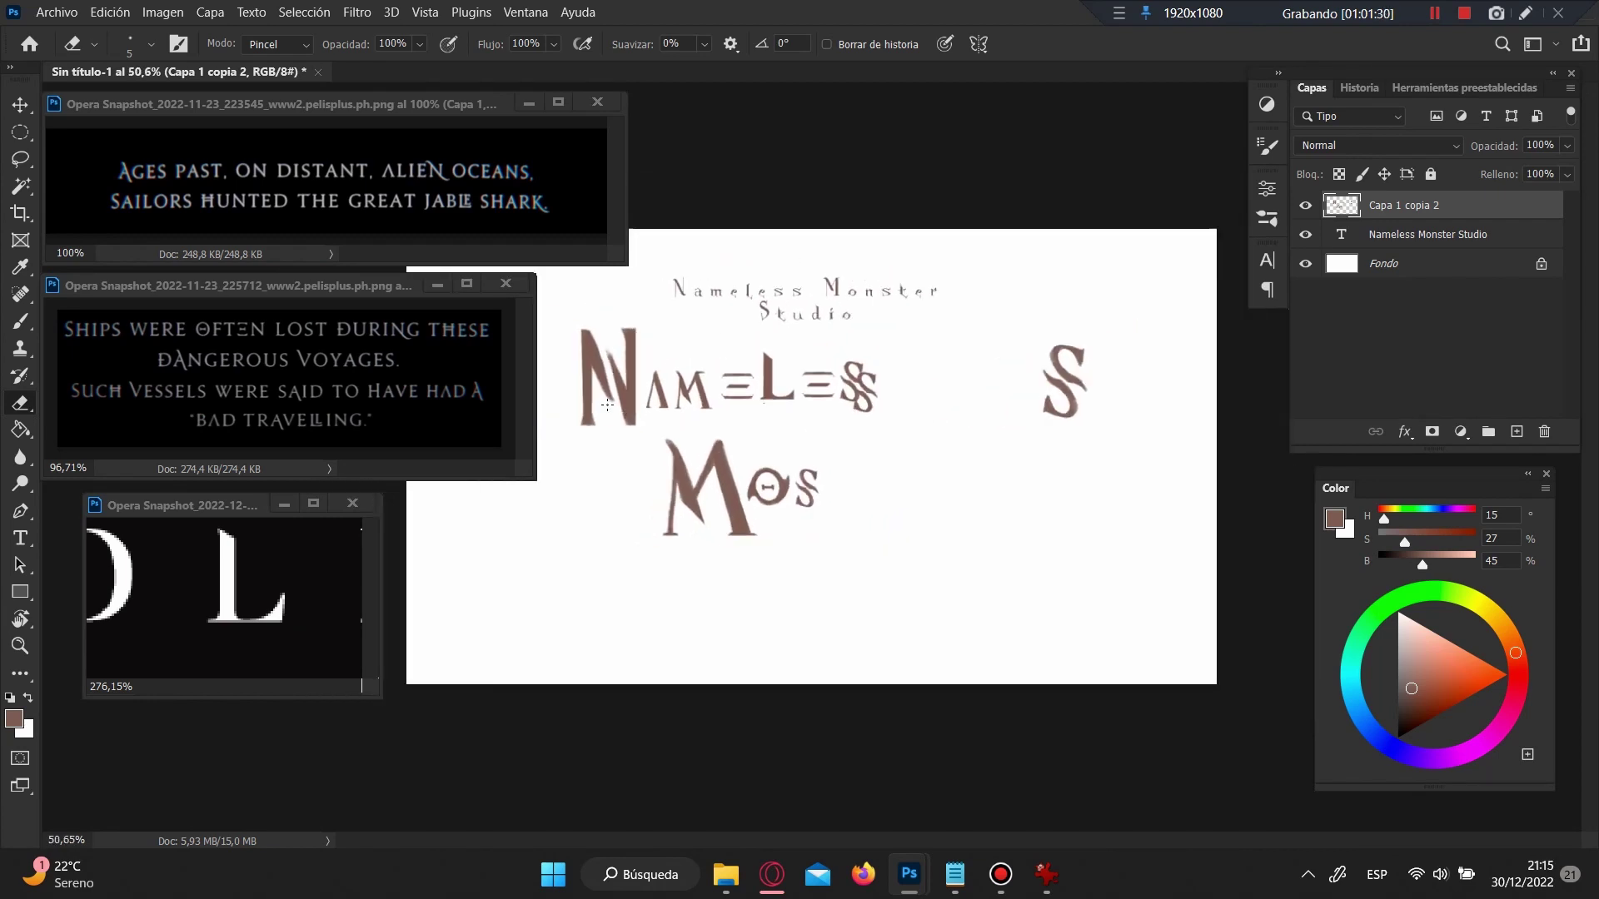
{"action": "scroll", "coordinate": [644, 383], "scroll_direction": "up", "scroll_amount": 2}
Step: Lasso the big N of NAMELESS and transform a copy to about 36% beside MO
{"action": "key", "text": "l"}
{"action": "left_click_drag", "start_coordinate": [833, 454], "coordinate": [828, 456]}
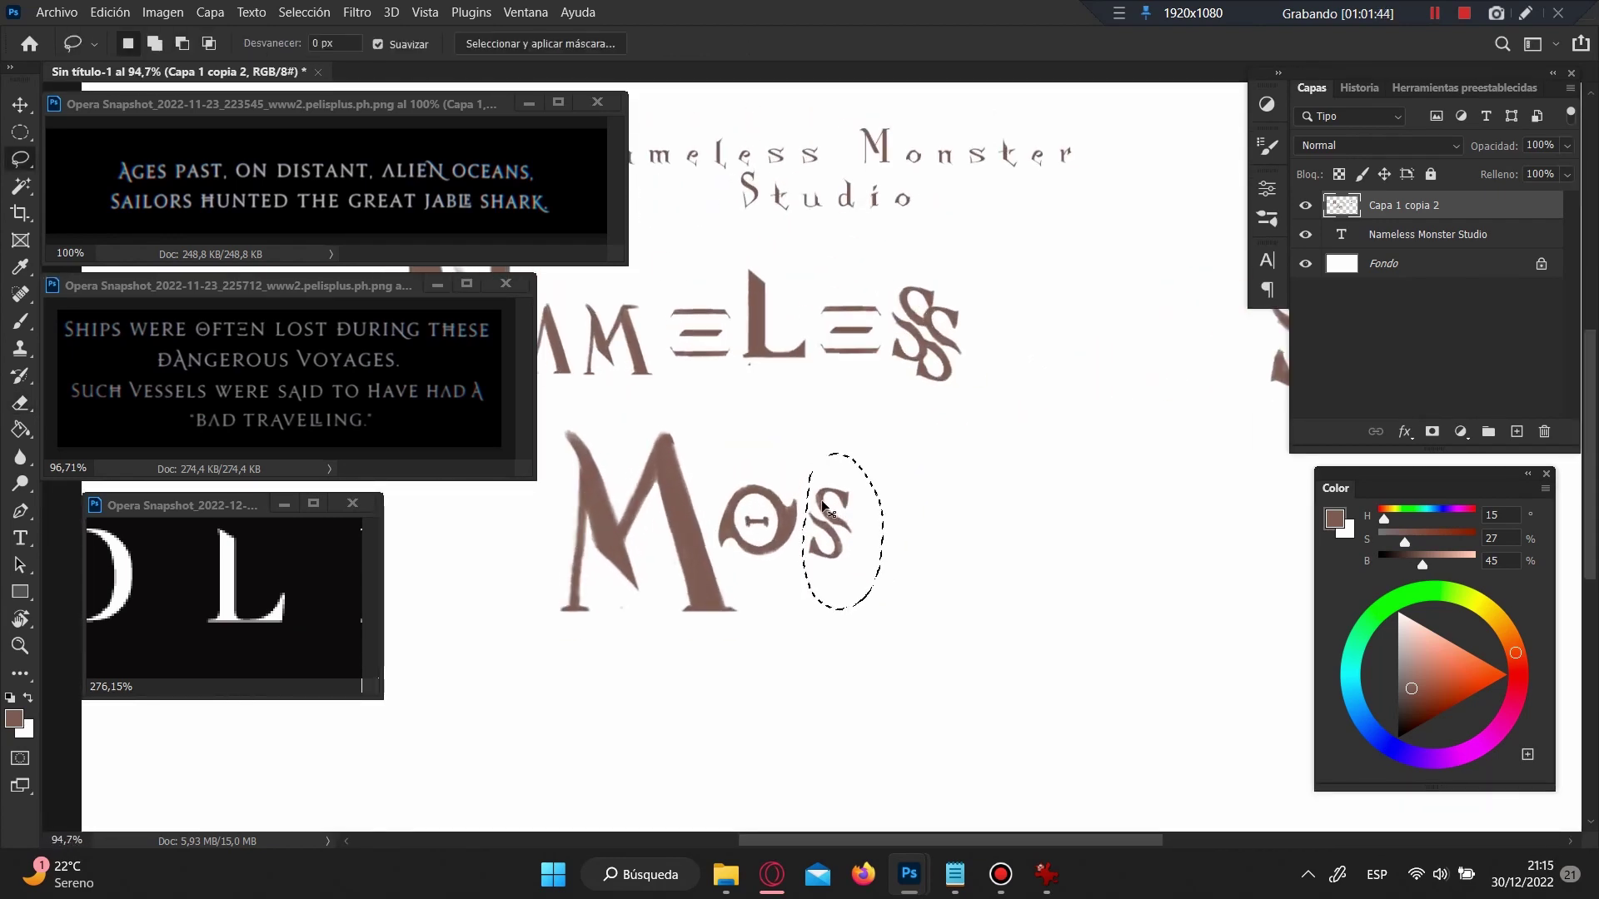
{"action": "scroll", "coordinate": [748, 403], "scroll_direction": "up", "scroll_amount": 1}
{"action": "mouse_move", "coordinate": [747, 403]}
{"action": "left_mouse_down"}
{"action": "mouse_move", "coordinate": [916, 574]}
{"action": "mouse_move", "coordinate": [1145, 599]}
{"action": "left_mouse_up"}
{"action": "key", "text": "ctrl+t"}
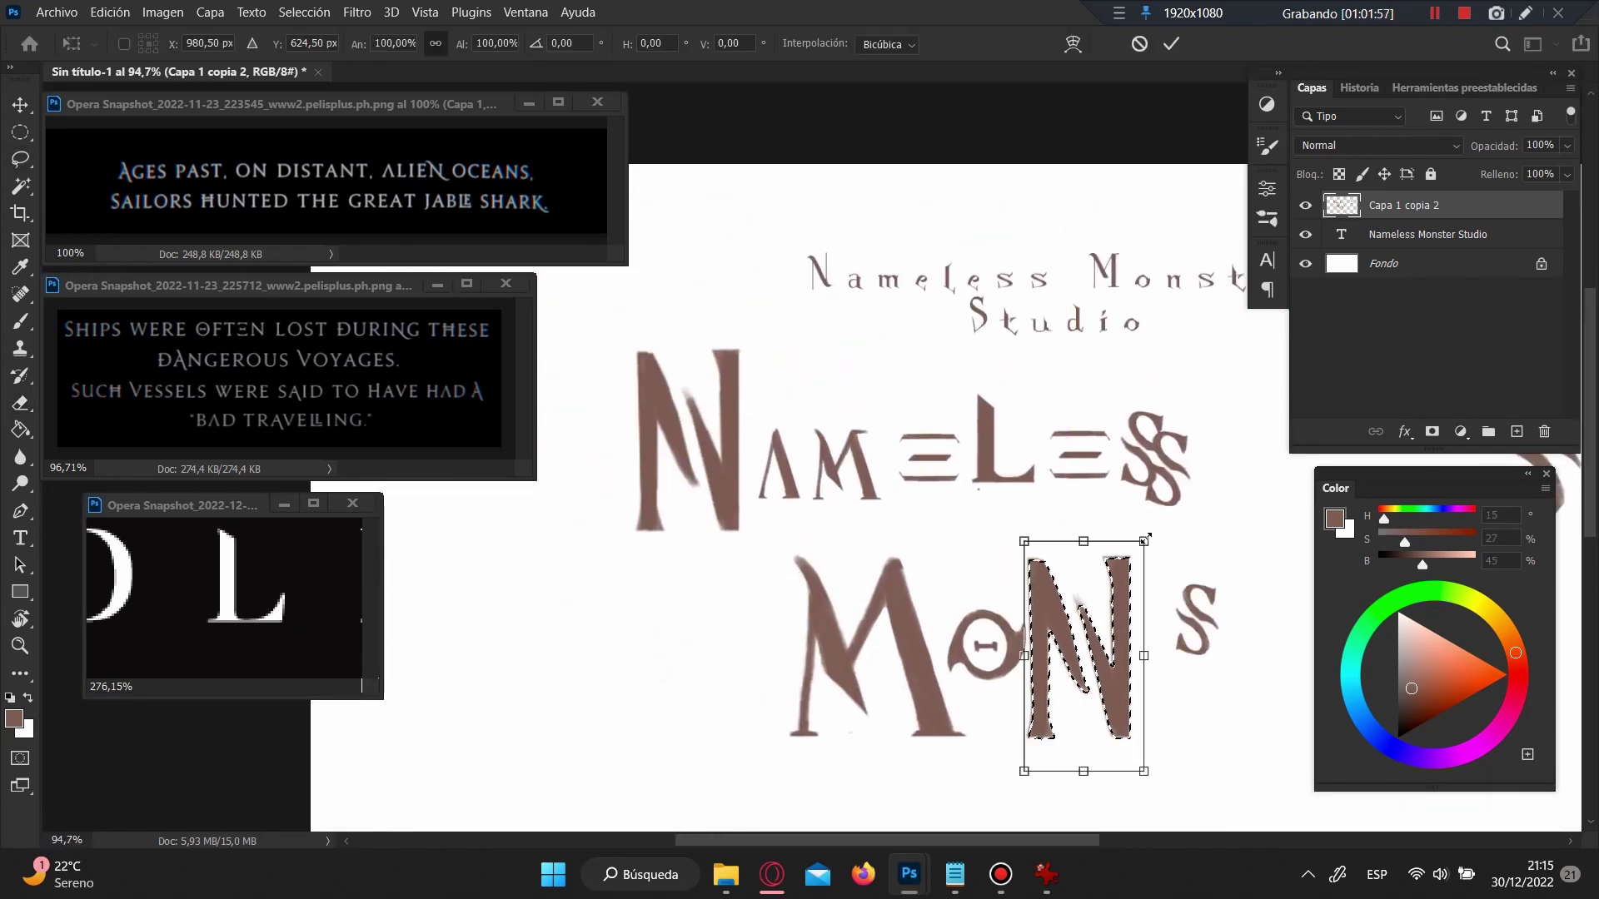
{"action": "left_click_drag", "start_coordinate": [1151, 777], "coordinate": [1123, 664]}
{"action": "key", "text": "Return"}
Step: Move the S after the new N so the row reads MONS
{"action": "scroll", "coordinate": [1082, 657], "scroll_direction": "down", "scroll_amount": 1}
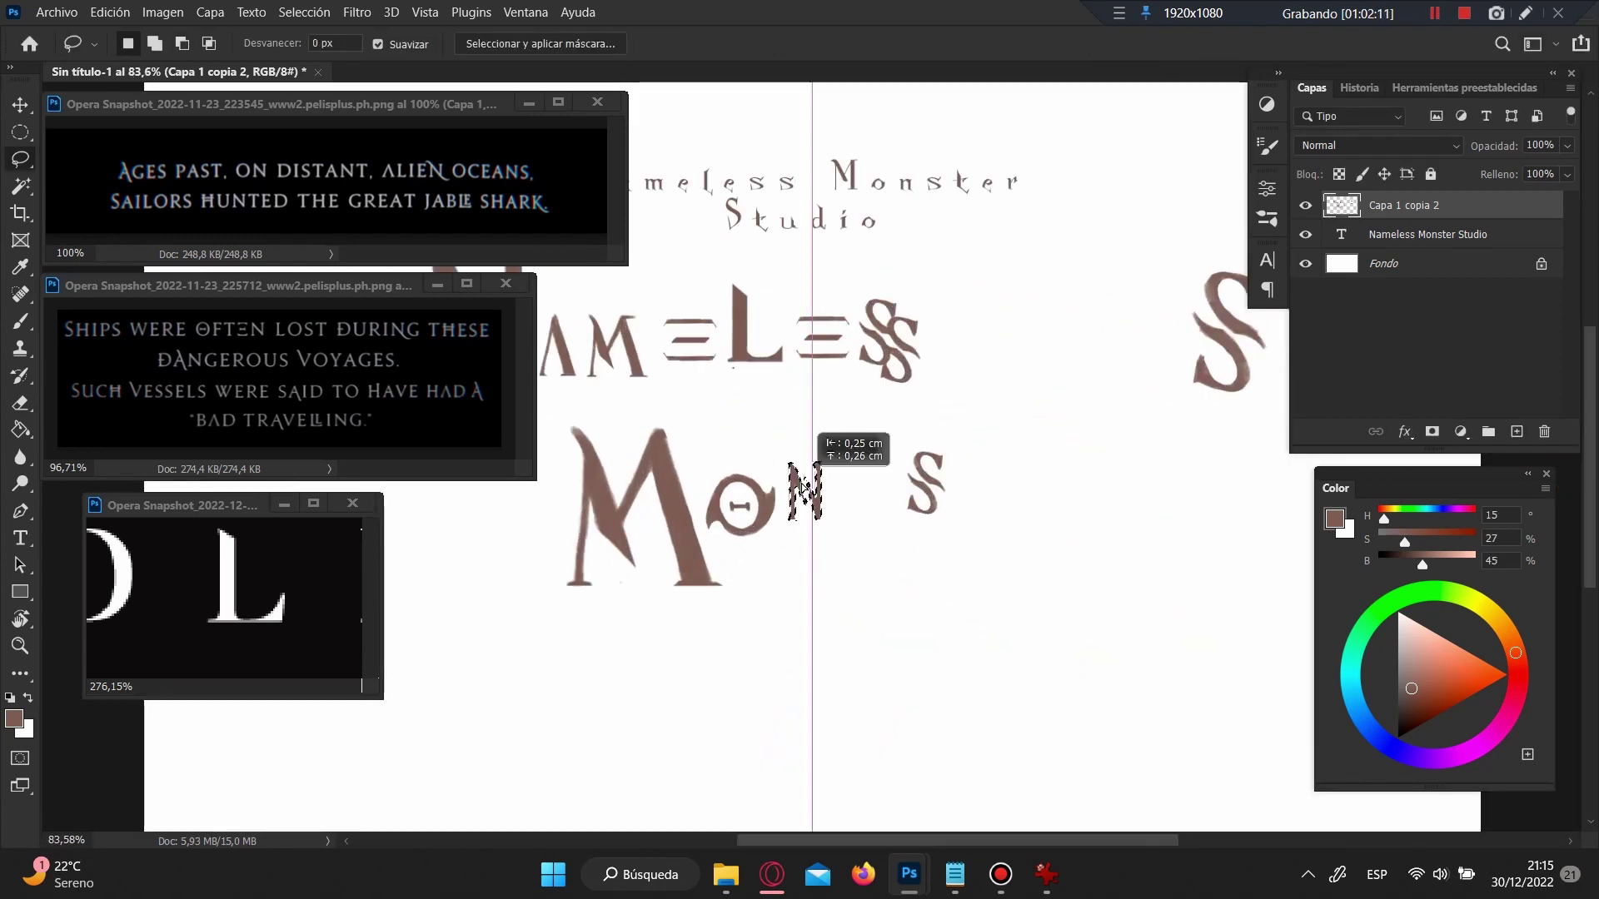
{"action": "mouse_move", "coordinate": [932, 424]}
{"action": "left_mouse_down"}
{"action": "mouse_move", "coordinate": [916, 496]}
{"action": "mouse_move", "coordinate": [850, 500]}
{"action": "left_mouse_up"}
{"action": "key", "text": "ctrl+d"}
{"action": "scroll", "coordinate": [910, 542], "scroll_direction": "down", "scroll_amount": 2}
{"action": "scroll", "coordinate": [910, 542], "scroll_direction": "up", "scroll_amount": 1}
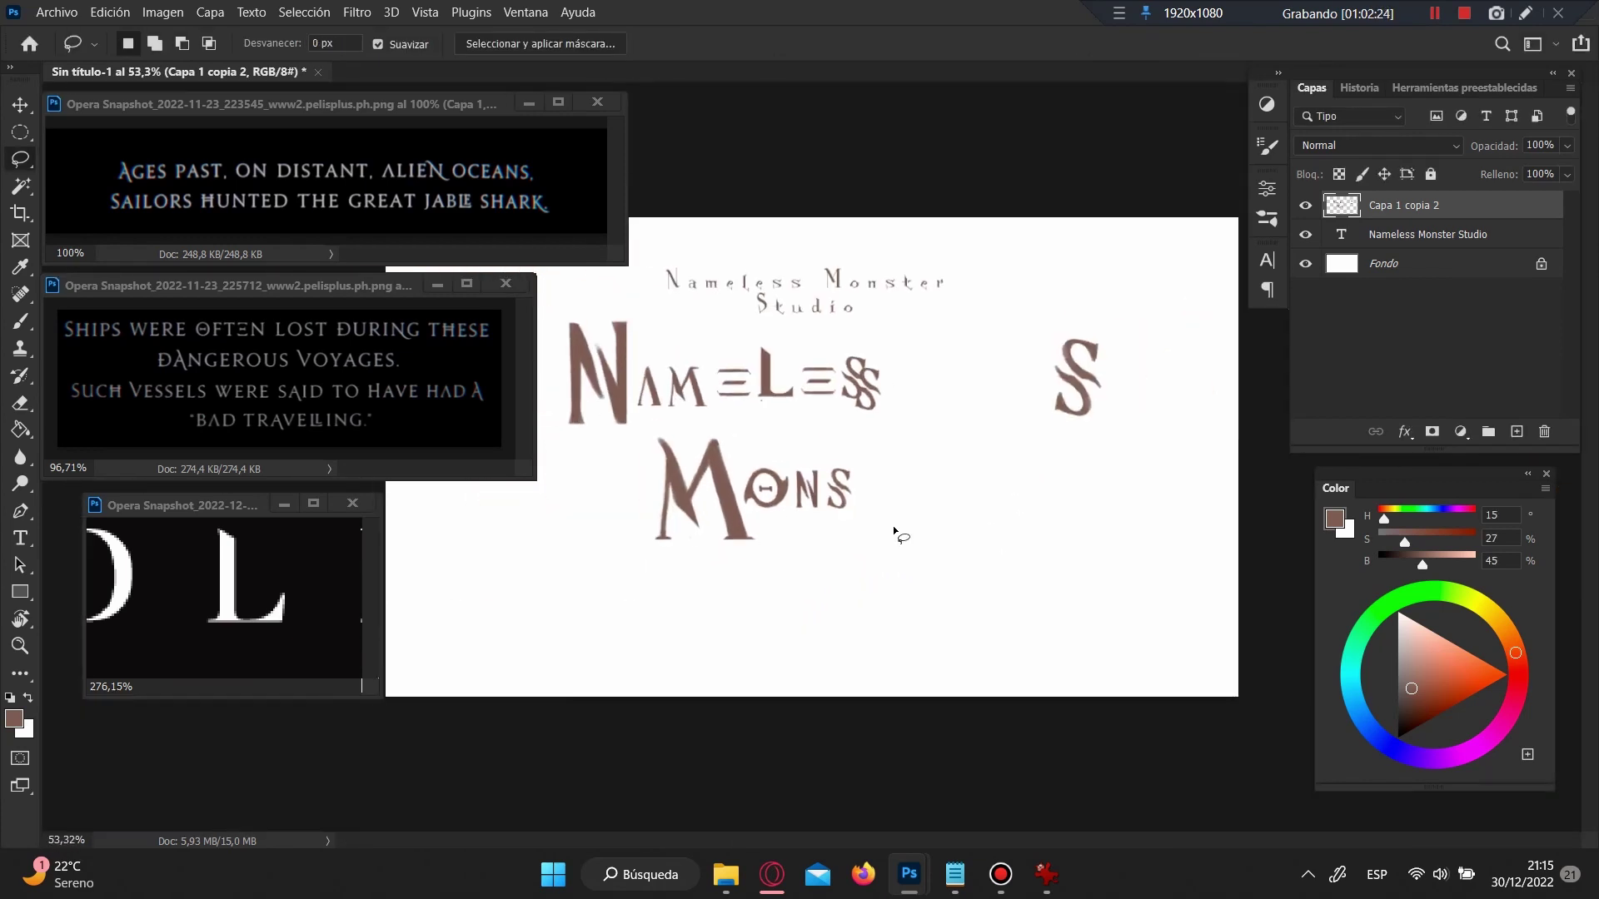
{"action": "scroll", "coordinate": [812, 462], "scroll_direction": "up", "scroll_amount": 1}
{"action": "left_click", "coordinate": [1517, 431]}
Step: Brush a first T stem and long crossbar on the new layer, then undo it
{"action": "key", "text": "b"}
{"action": "left_click_drag", "start_coordinate": [985, 571], "coordinate": [985, 649]}
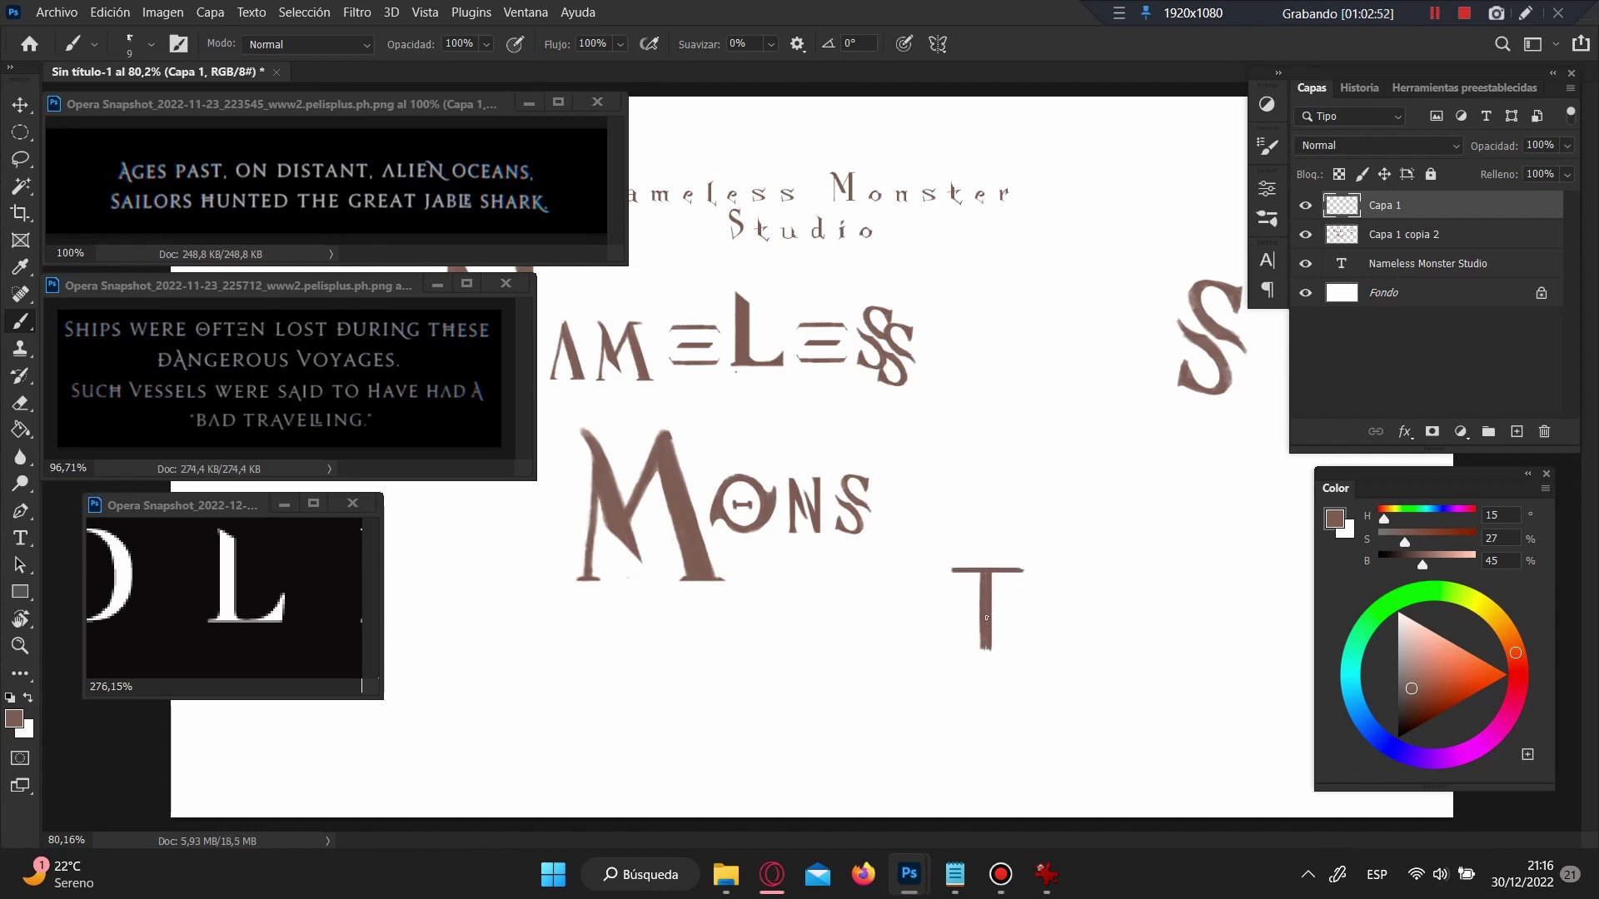
{"action": "key", "text": "ctrl+z"}
{"action": "left_click_drag", "start_coordinate": [941, 573], "coordinate": [1043, 574]}
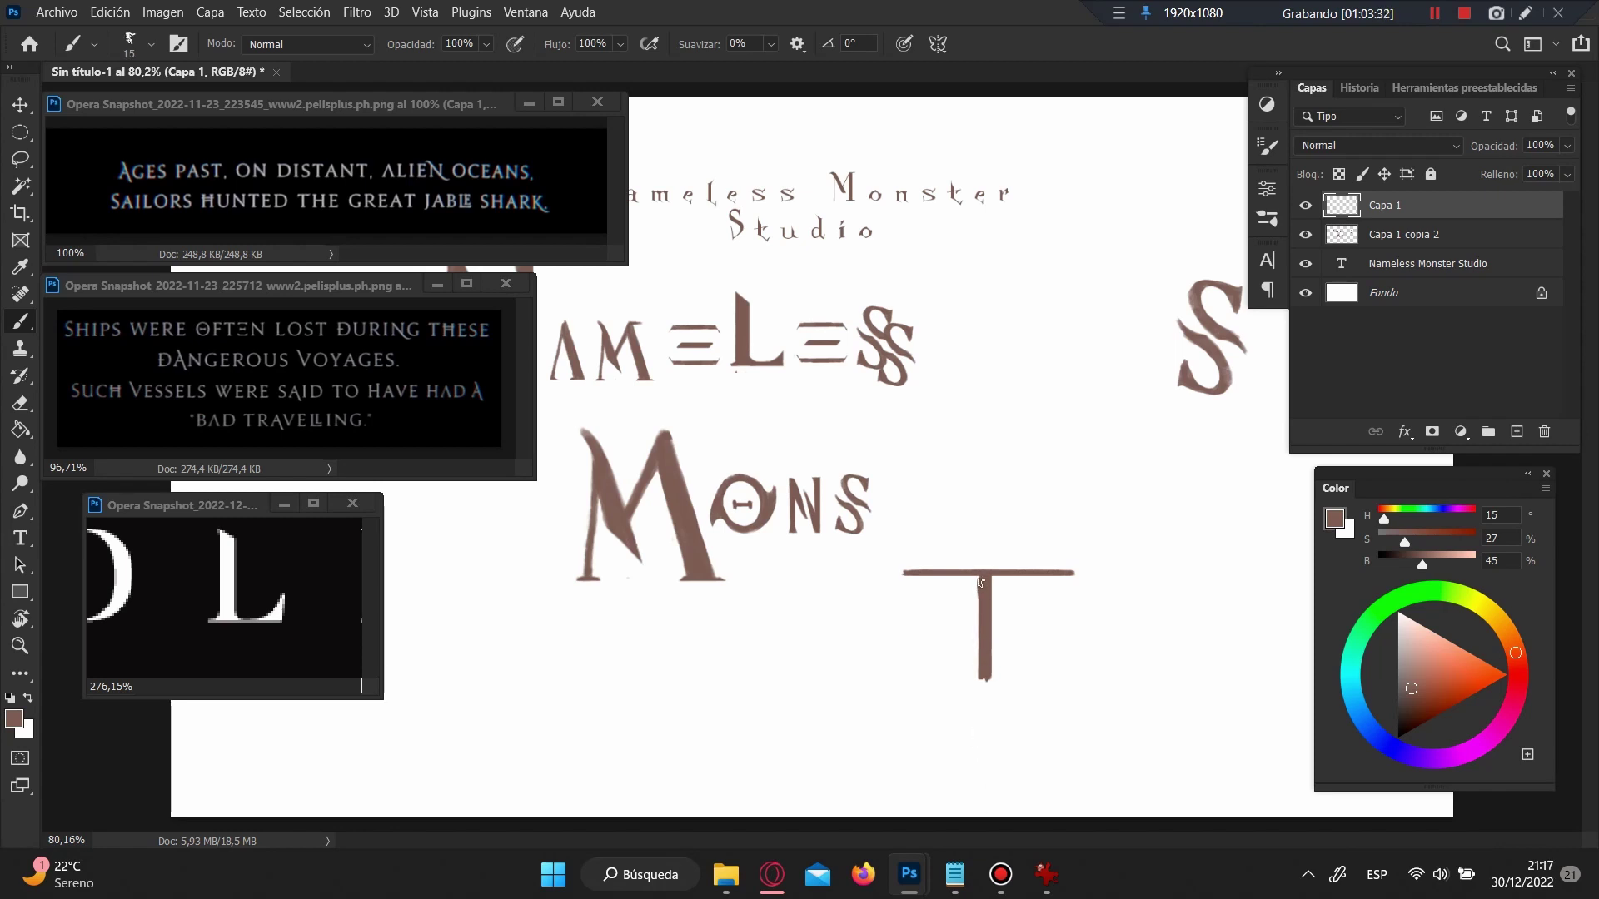
{"action": "scroll", "coordinate": [980, 583], "scroll_direction": "up", "scroll_amount": 2}
{"action": "scroll", "coordinate": [980, 583], "scroll_direction": "down", "scroll_amount": 3}
{"action": "left_click_drag", "start_coordinate": [916, 633], "coordinate": [910, 642]}
{"action": "key", "text": "ctrl+z"}
{"action": "key", "text": "ctrl+z"}
{"action": "key", "text": "ctrl+z"}
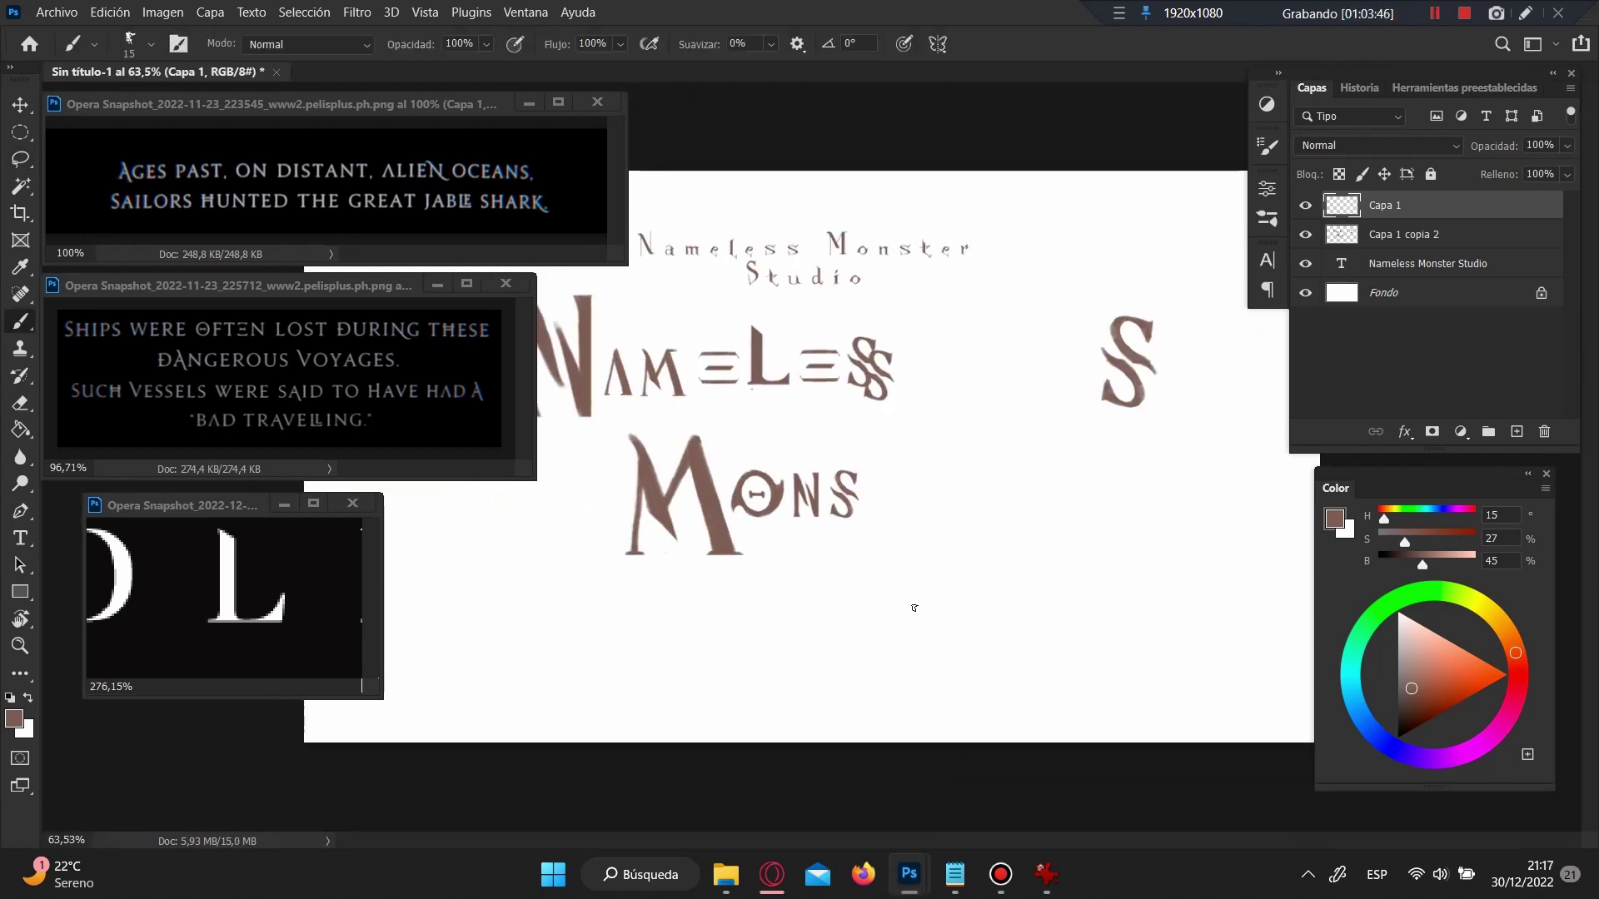
Step: With a smaller brush, paint a new T stem and a diagonal stroke across it
{"action": "key", "text": "bracketleft"}
{"action": "mouse_move", "coordinate": [954, 554]}
{"action": "left_mouse_down"}
{"action": "mouse_move", "coordinate": [954, 648]}
{"action": "mouse_move", "coordinate": [997, 560]}
{"action": "mouse_move", "coordinate": [864, 553]}
{"action": "left_mouse_up"}
{"action": "key", "text": "ctrl+z"}
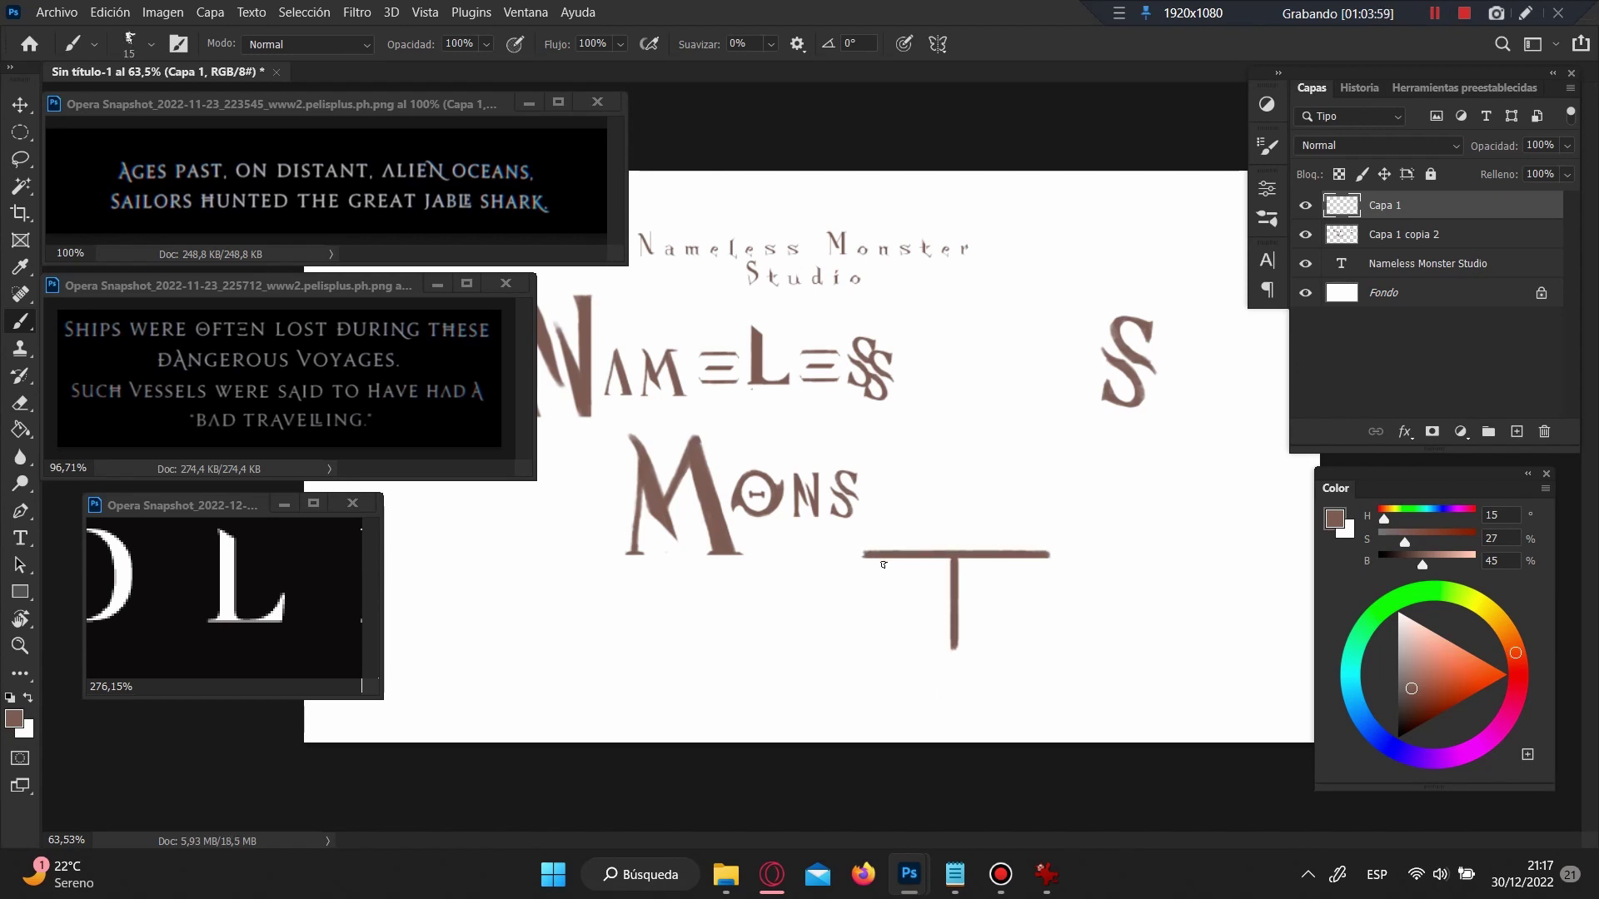
{"action": "scroll", "coordinate": [921, 562], "scroll_direction": "up", "scroll_amount": 3}
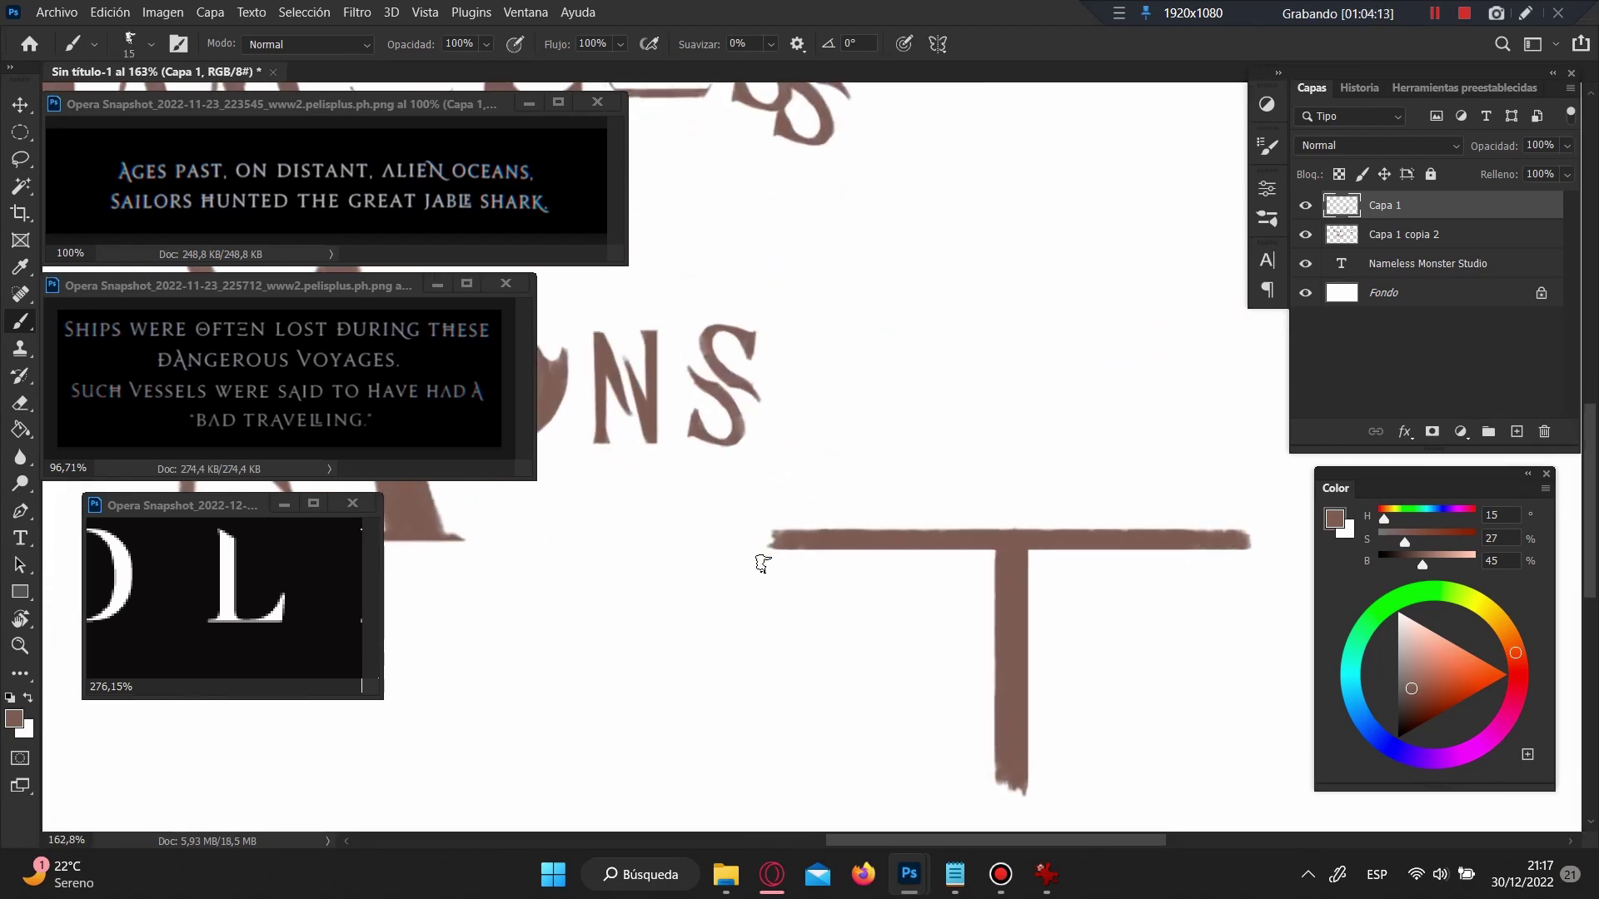
{"action": "left_click_drag", "start_coordinate": [963, 608], "coordinate": [1050, 724]}
{"action": "scroll", "coordinate": [1006, 664], "scroll_direction": "down", "scroll_amount": 3}
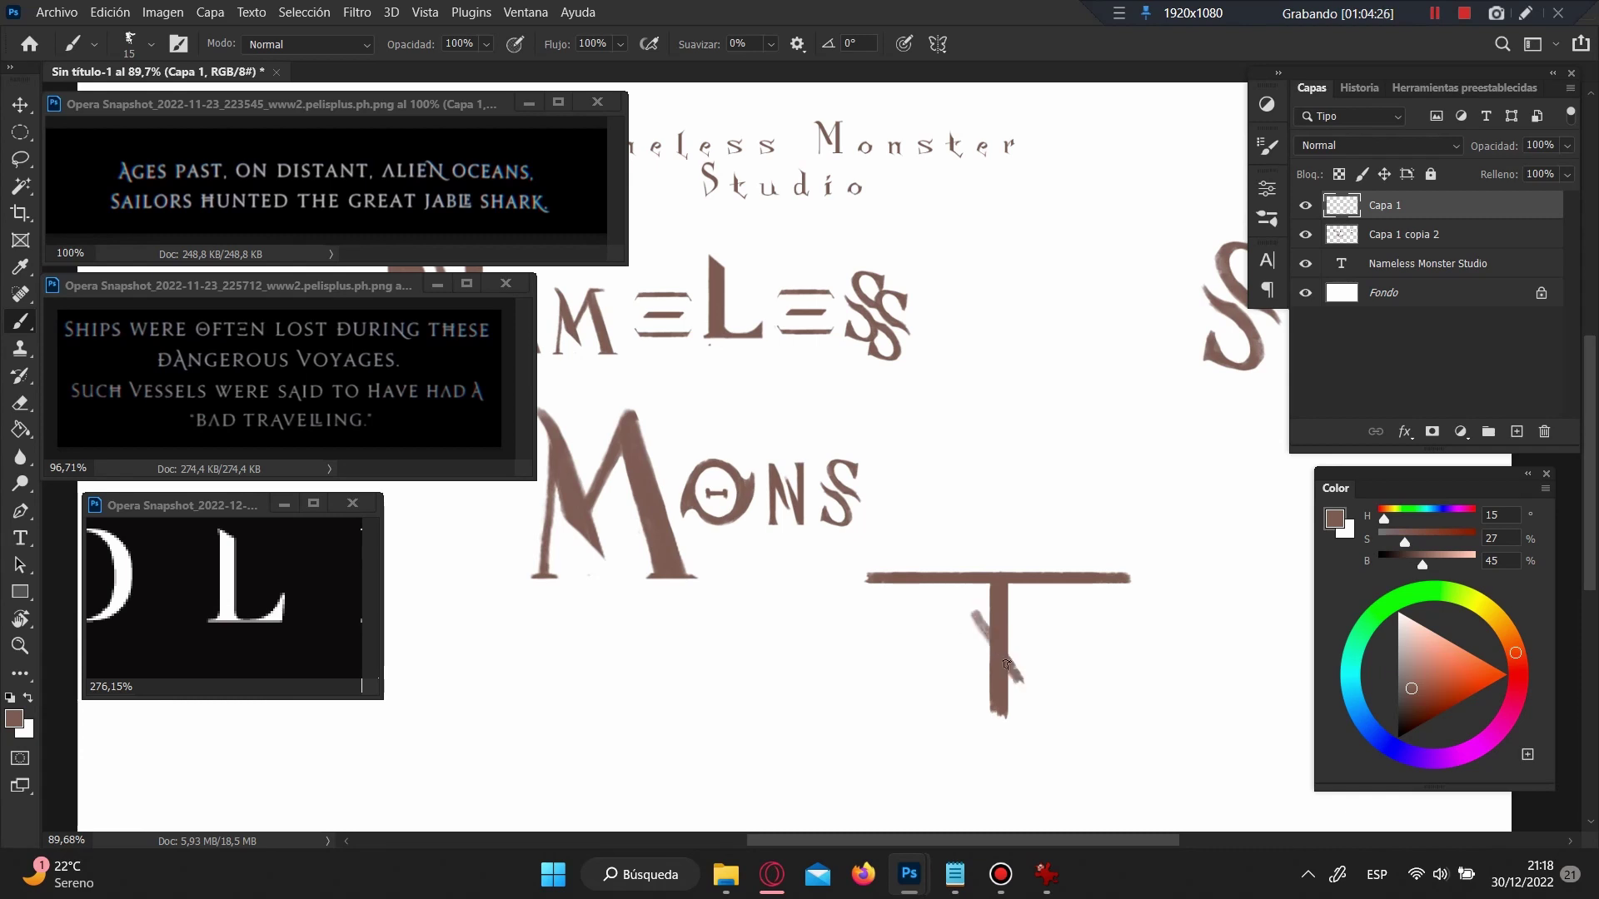
Step: Trial-erase a line through the diagonal, undo it, and extend the T stem downward
{"action": "key", "text": "e"}
{"action": "left_click_drag", "start_coordinate": [972, 611], "coordinate": [1013, 678]}
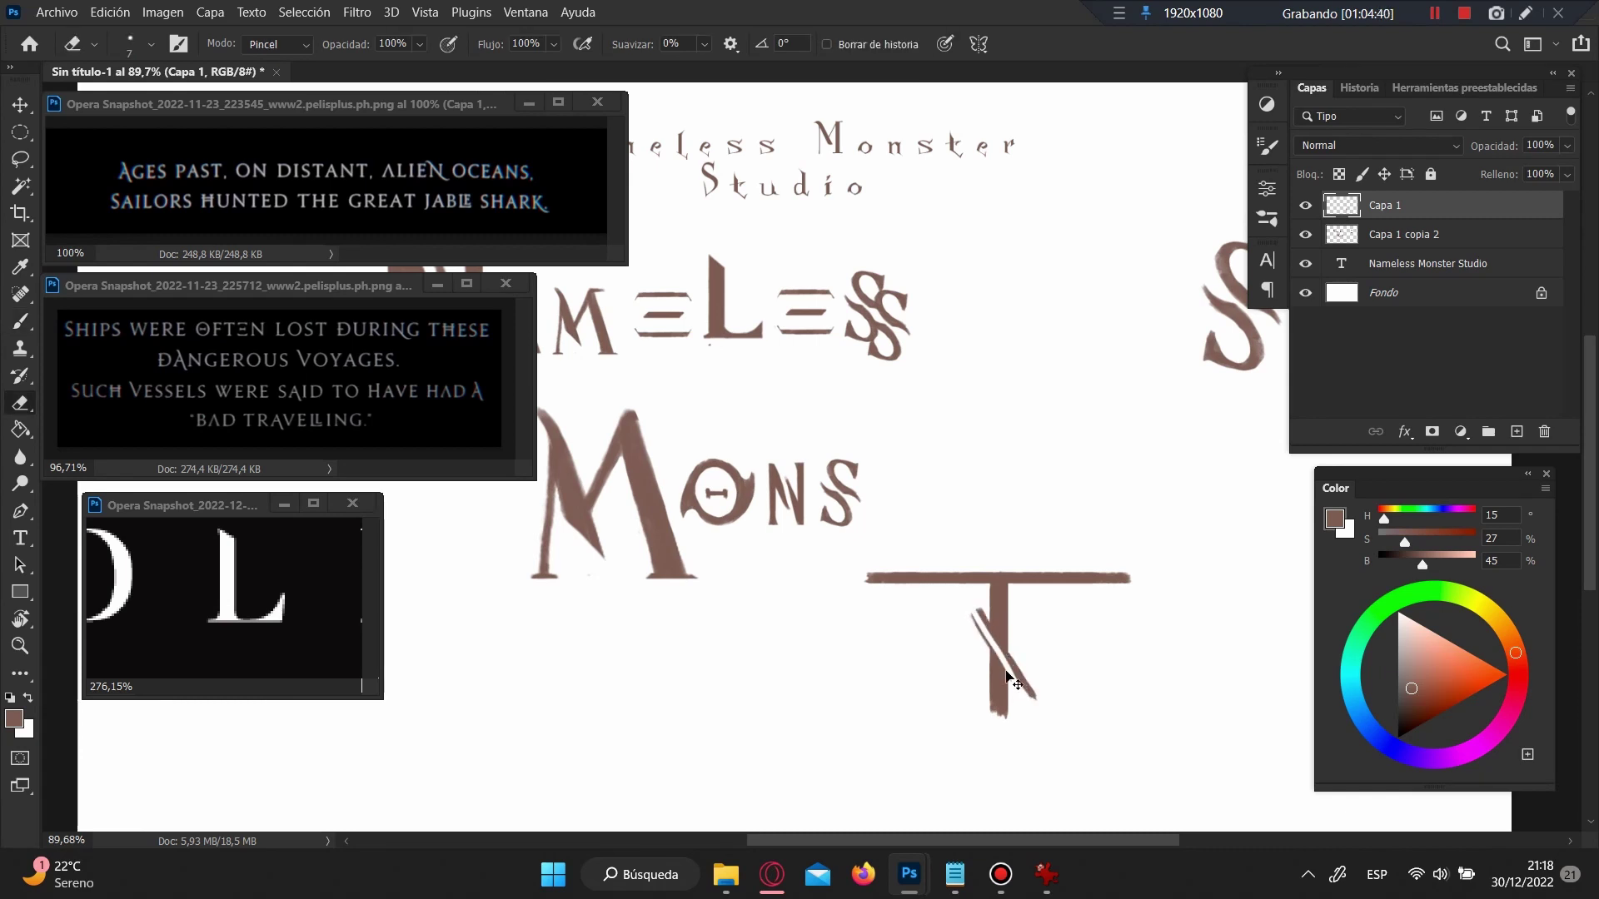
{"action": "key", "text": "ctrl+z"}
{"action": "key", "text": "b"}
{"action": "mouse_move", "coordinate": [997, 603]}
{"action": "left_mouse_down"}
{"action": "mouse_move", "coordinate": [997, 743]}
{"action": "mouse_move", "coordinate": [1002, 708]}
{"action": "mouse_move", "coordinate": [1041, 754]}
{"action": "left_mouse_up"}
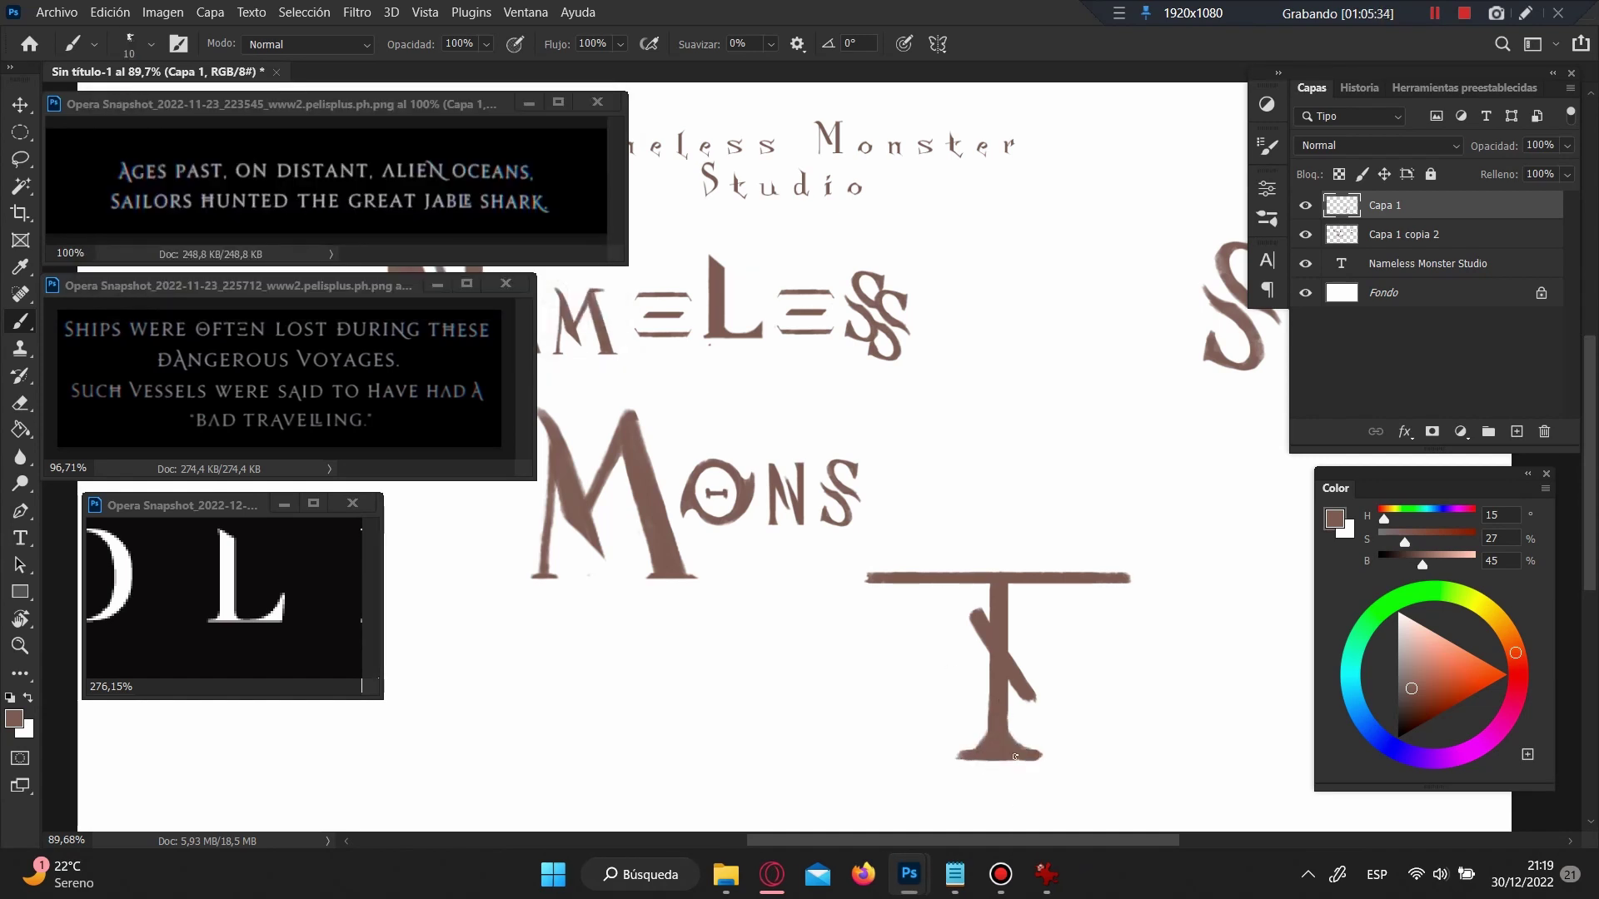
Step: Erase a thin gap along the T's diagonal stroke to split it into two strands
{"action": "key", "text": "e"}
{"action": "scroll", "coordinate": [966, 695], "scroll_direction": "up", "scroll_amount": 3}
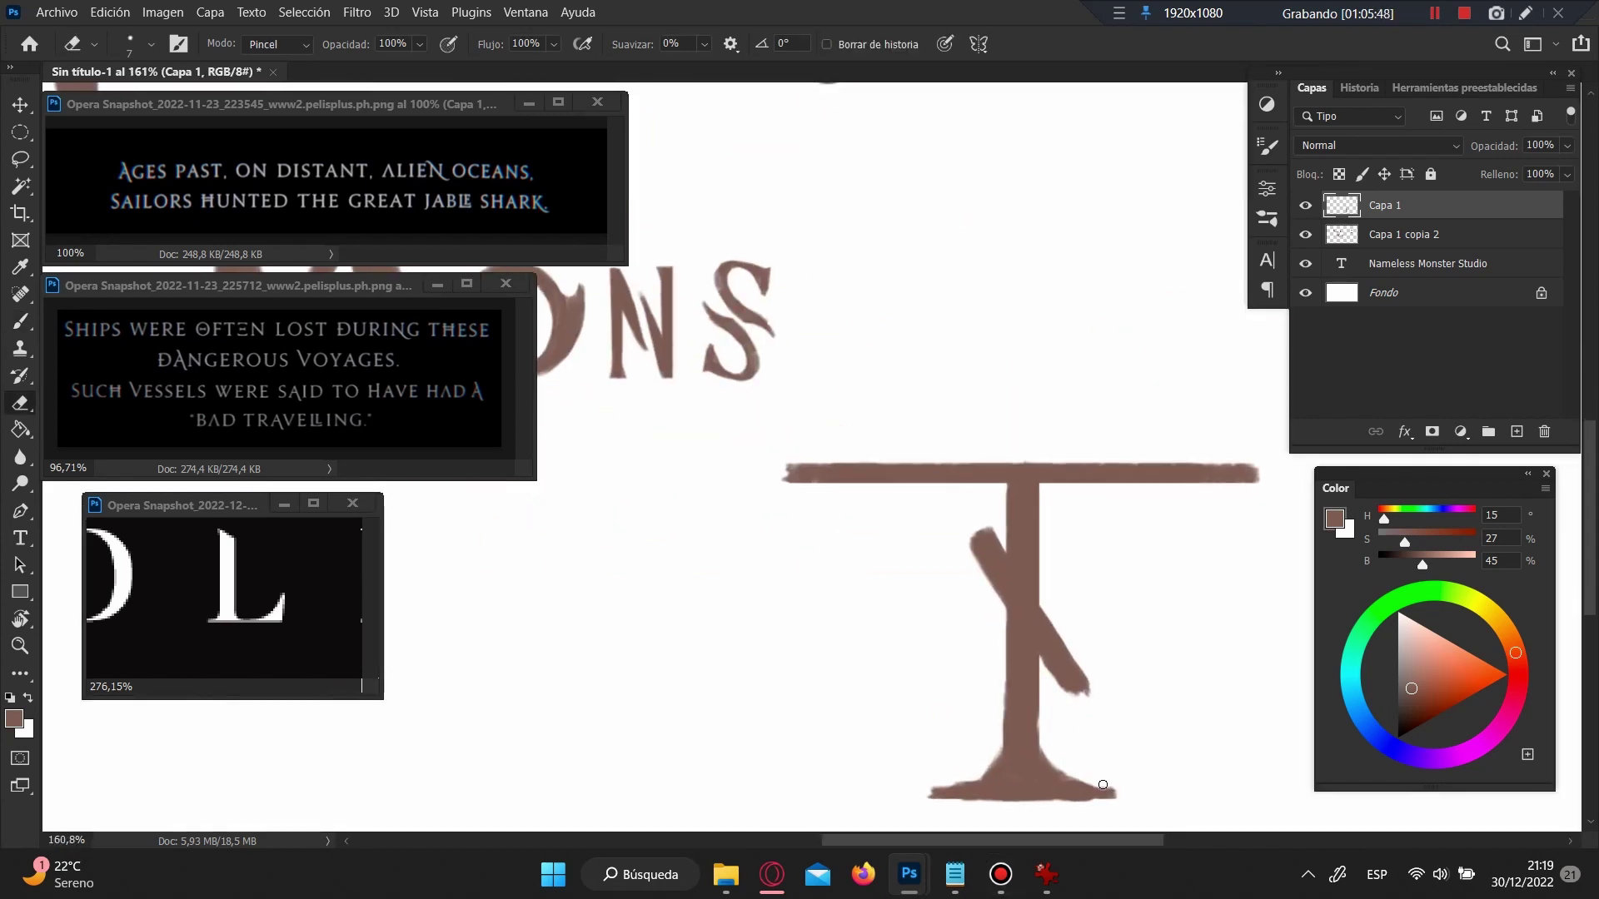
{"action": "scroll", "coordinate": [927, 775], "scroll_direction": "down", "scroll_amount": 3}
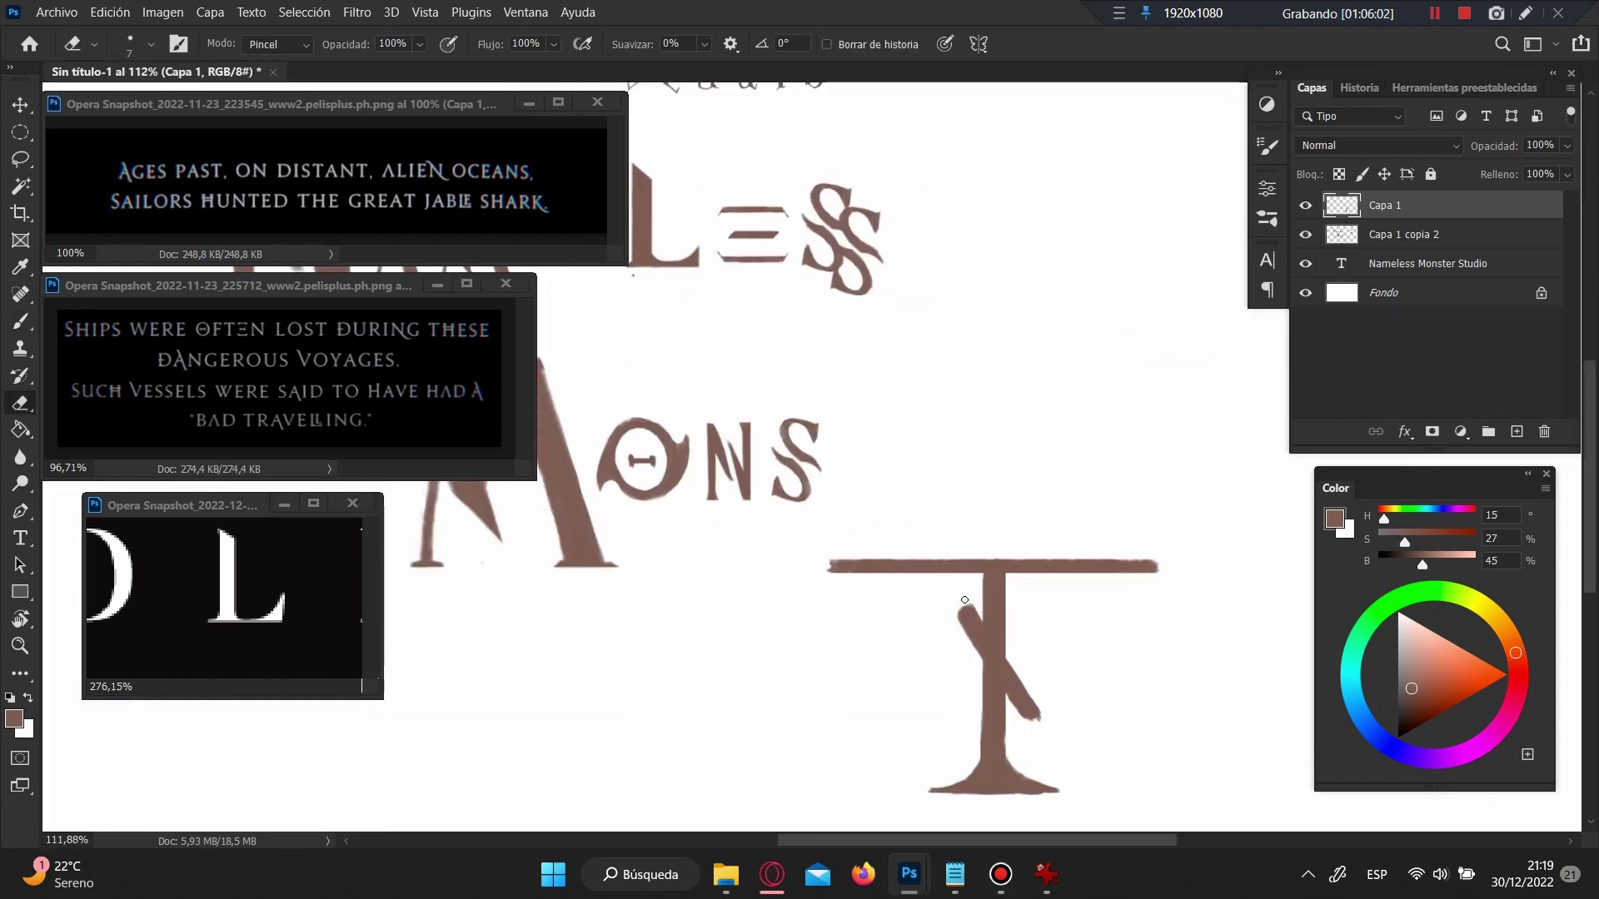
{"action": "left_click_drag", "start_coordinate": [962, 608], "coordinate": [1037, 722]}
{"action": "left_click_drag", "start_coordinate": [960, 606], "coordinate": [1037, 722]}
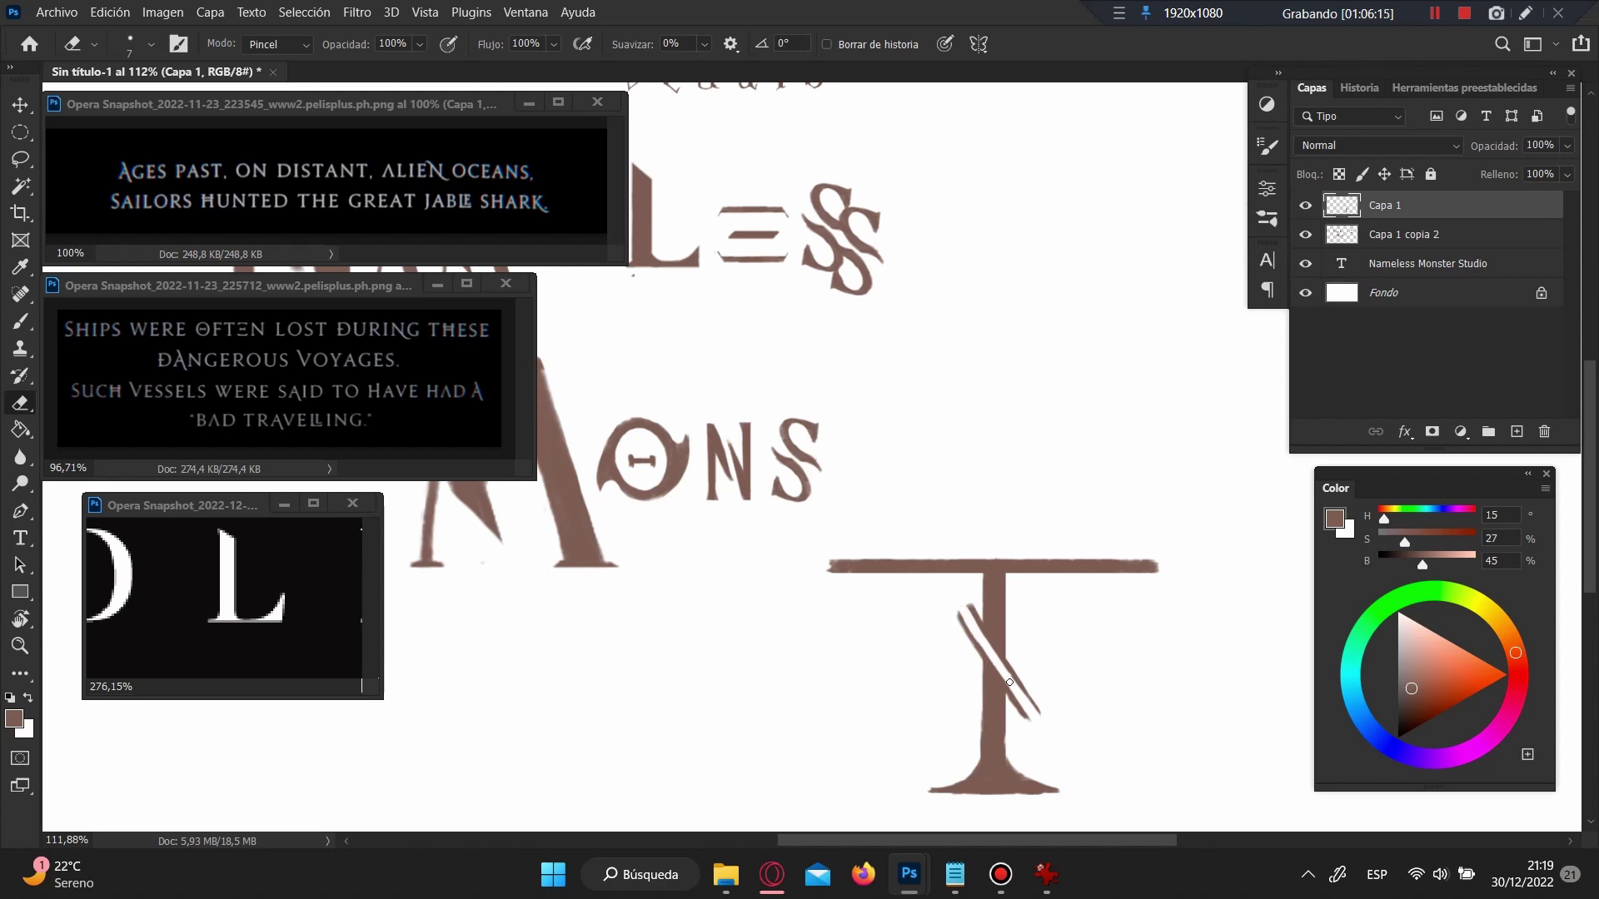
{"action": "scroll", "coordinate": [1010, 682], "scroll_direction": "down", "scroll_amount": 5}
{"action": "scroll", "coordinate": [907, 496], "scroll_direction": "up", "scroll_amount": 7}
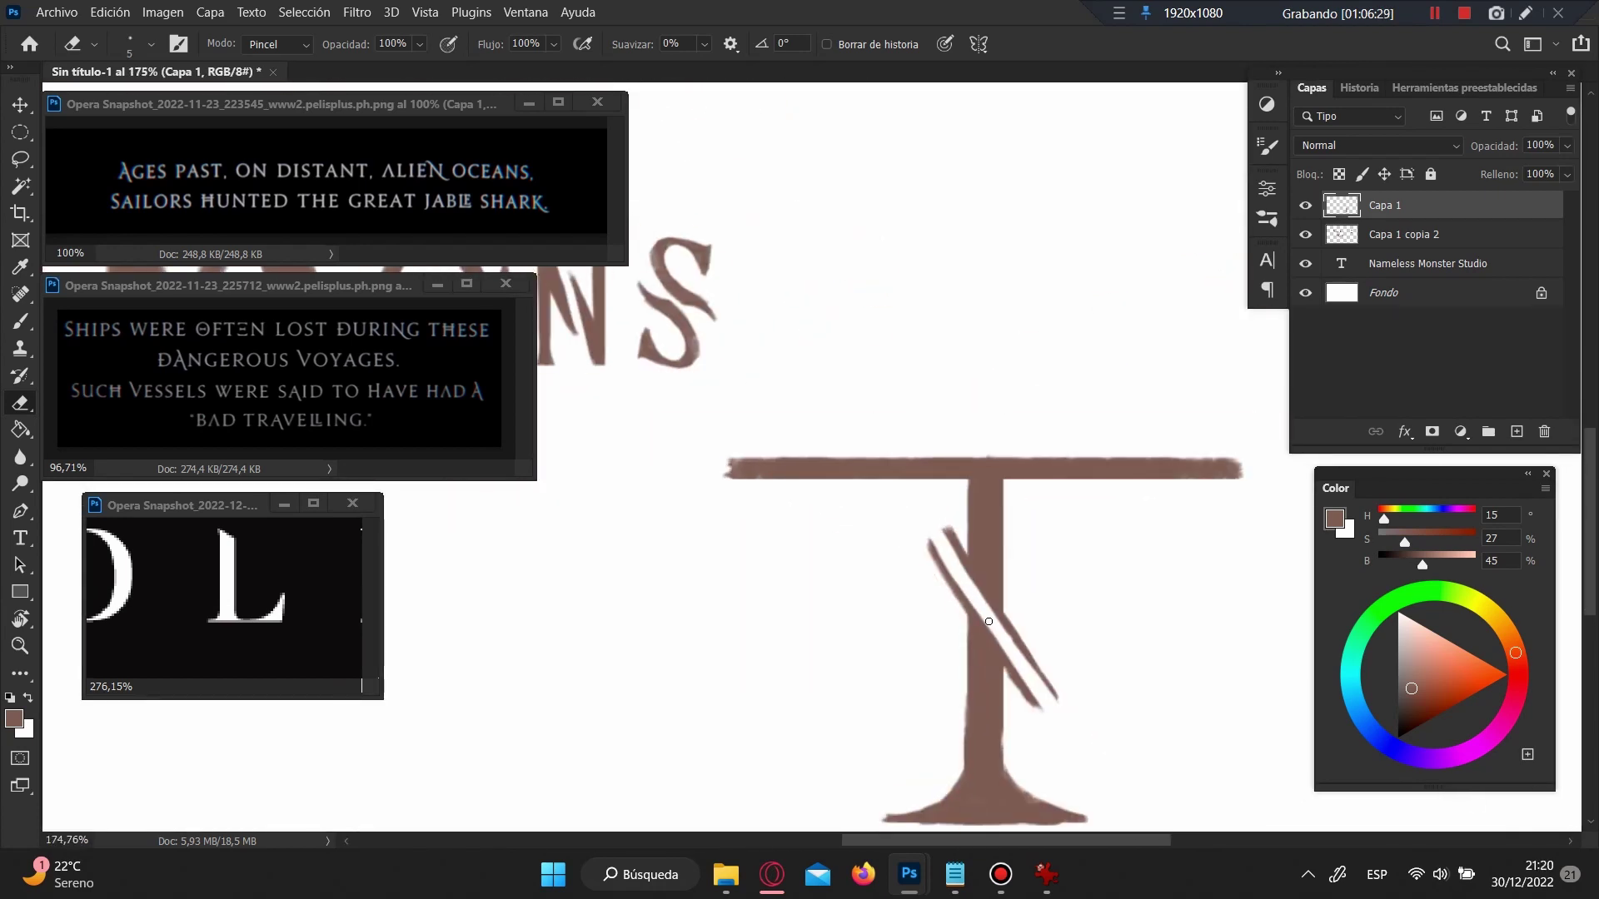
{"action": "scroll", "coordinate": [1024, 725], "scroll_direction": "down", "scroll_amount": 5}
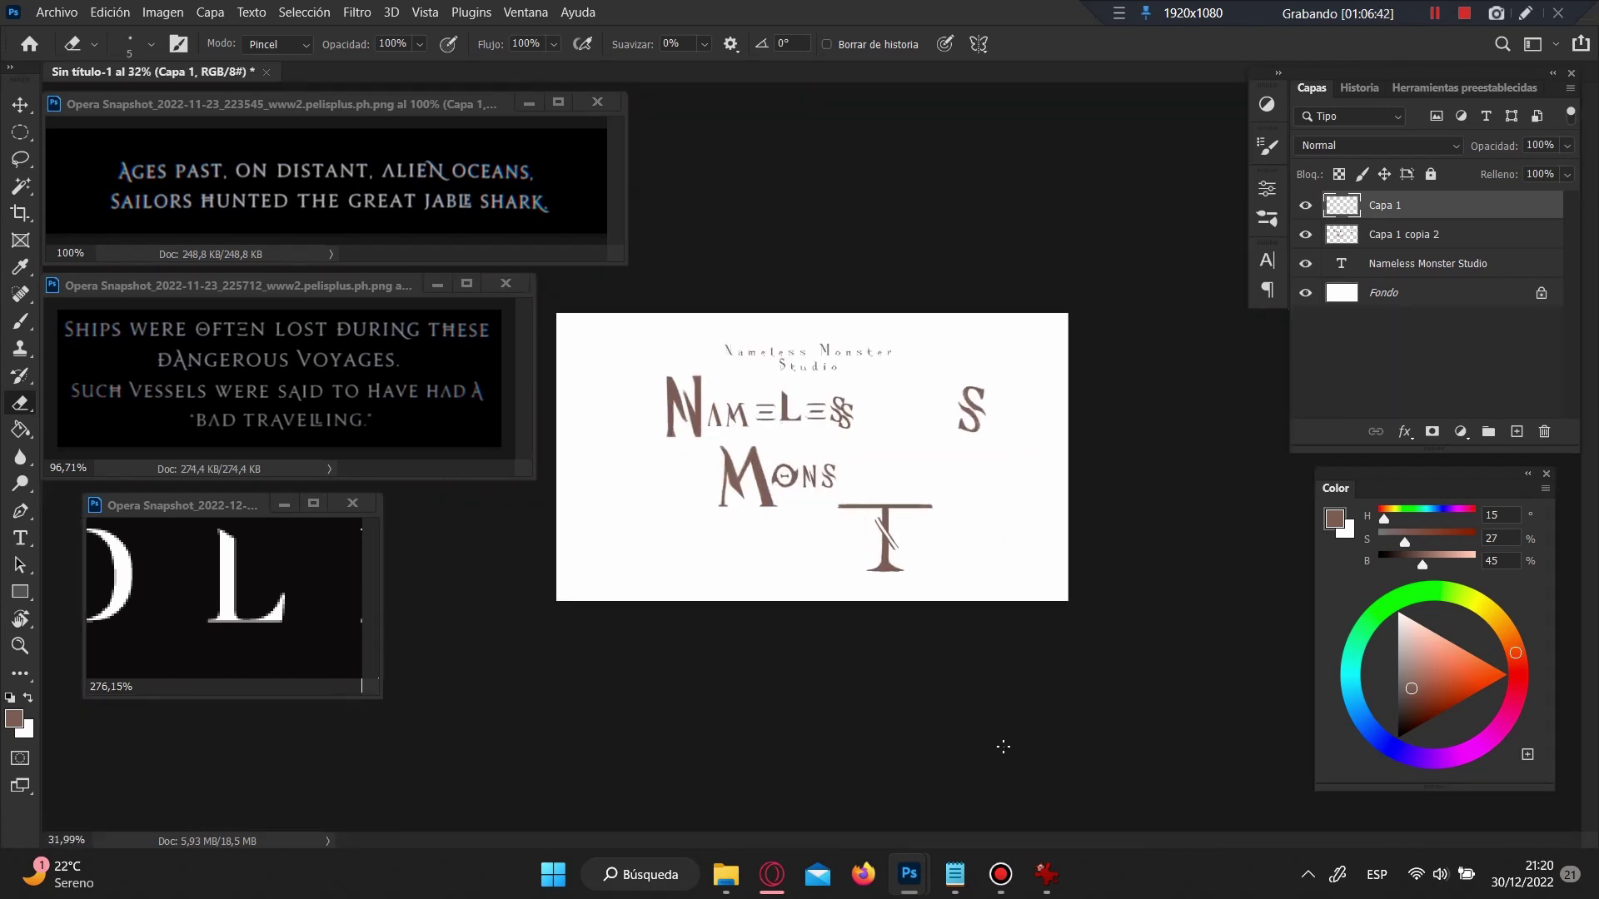
{"action": "scroll", "coordinate": [999, 732], "scroll_direction": "up", "scroll_amount": 4}
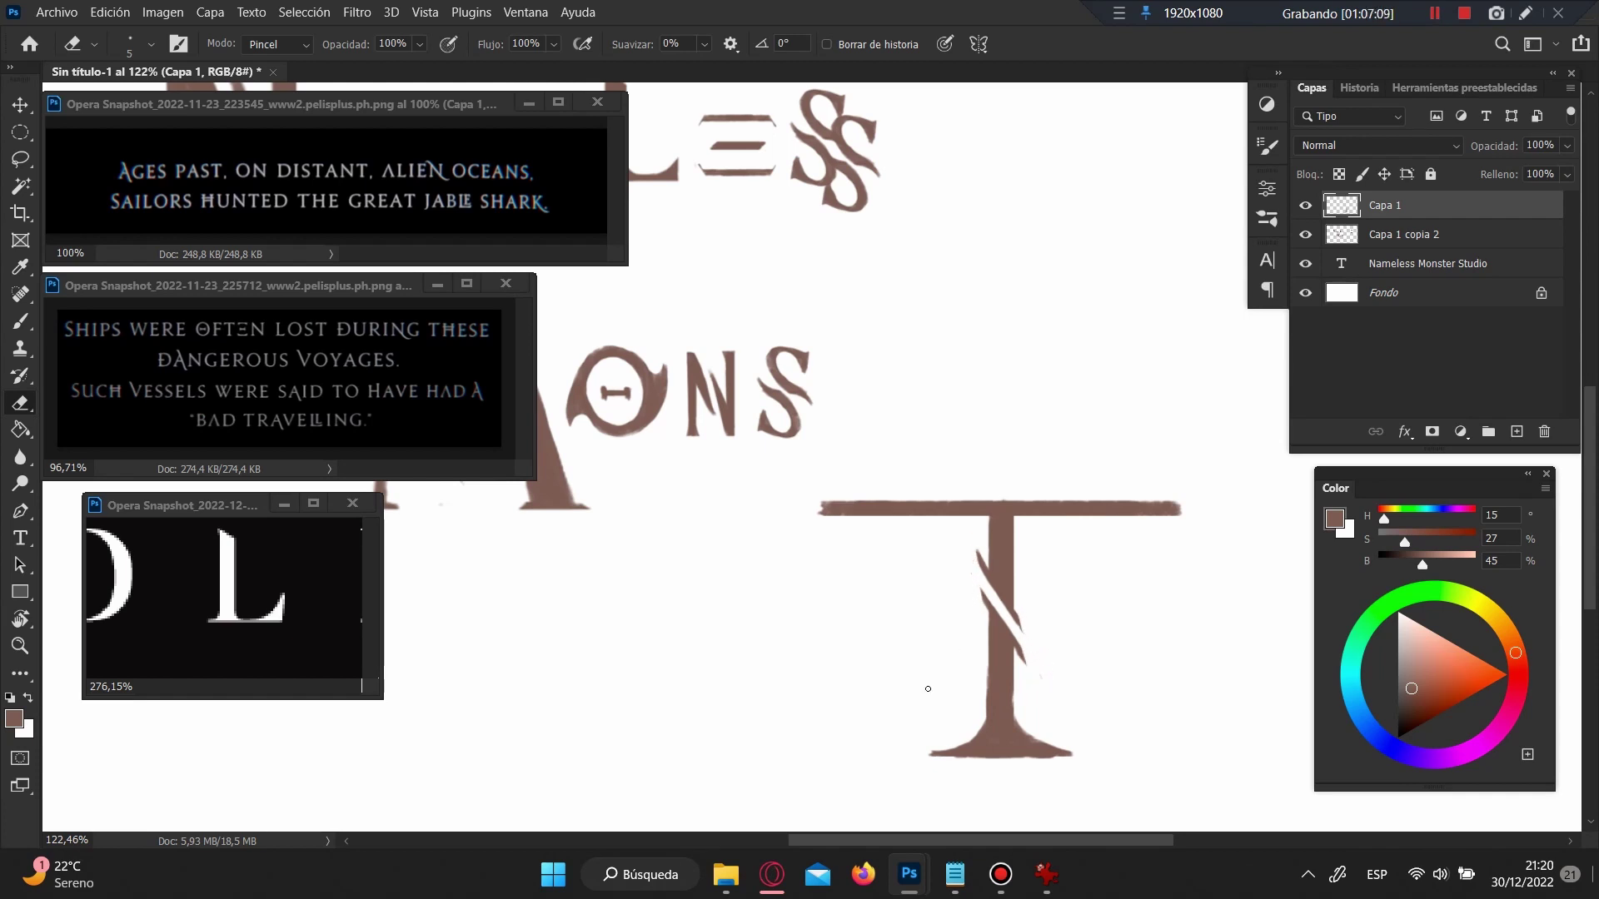
{"action": "scroll", "coordinate": [928, 688], "scroll_direction": "down", "scroll_amount": 1}
Step: Brush downward serifs at the left and right ends of the crossbar
{"action": "key", "text": "b"}
{"action": "left_click_drag", "start_coordinate": [863, 556], "coordinate": [881, 576]}
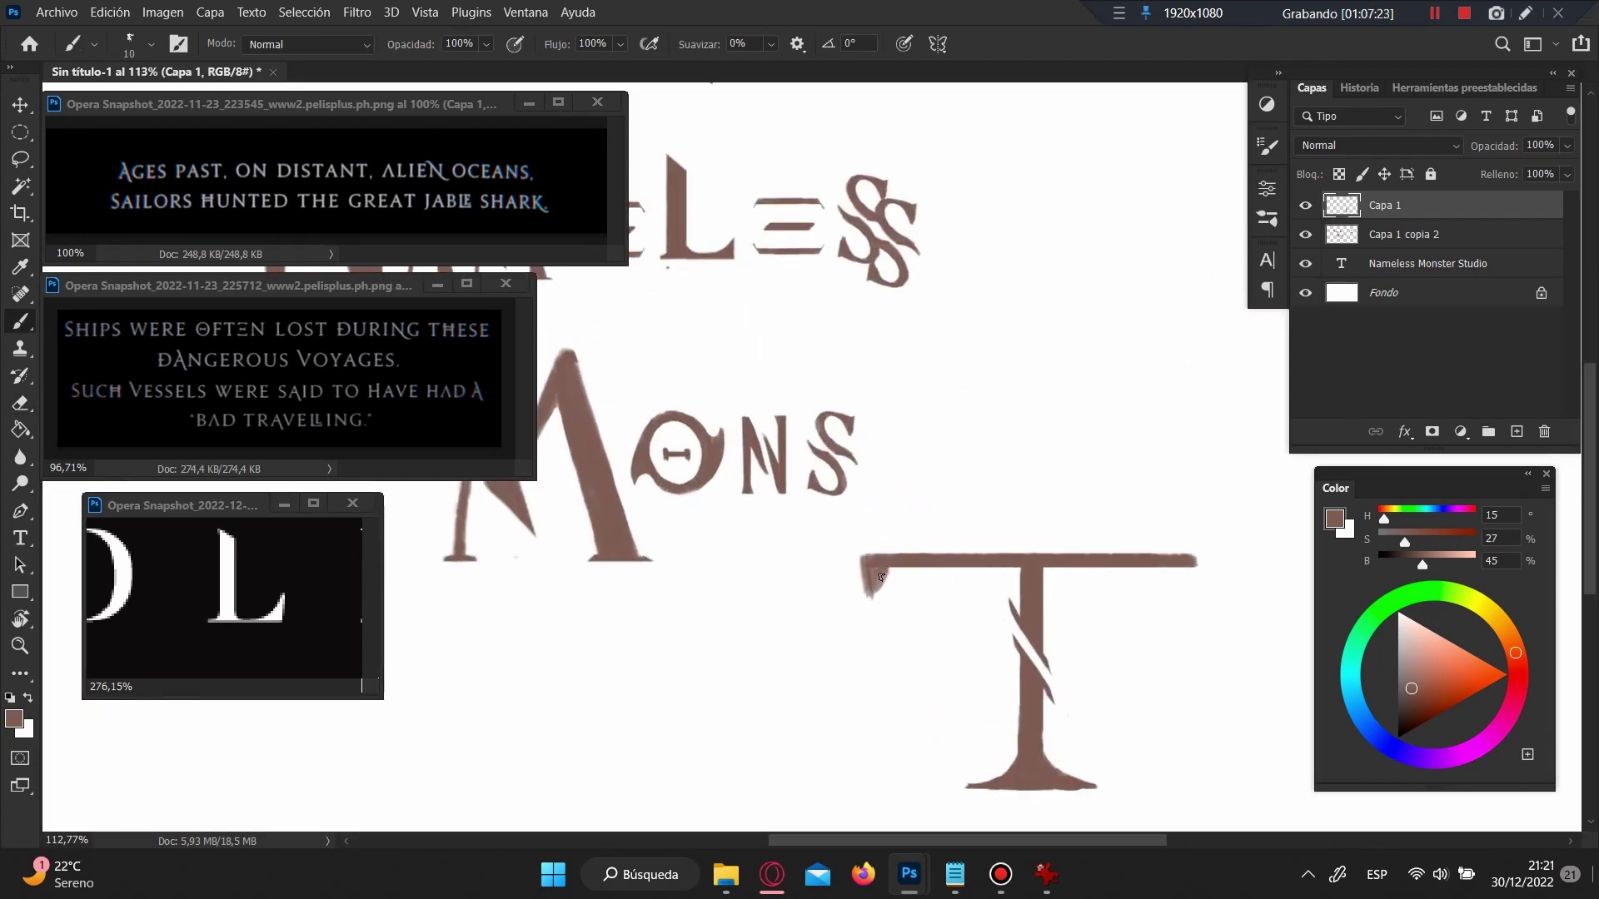
{"action": "left_click_drag", "start_coordinate": [1193, 557], "coordinate": [1187, 572]}
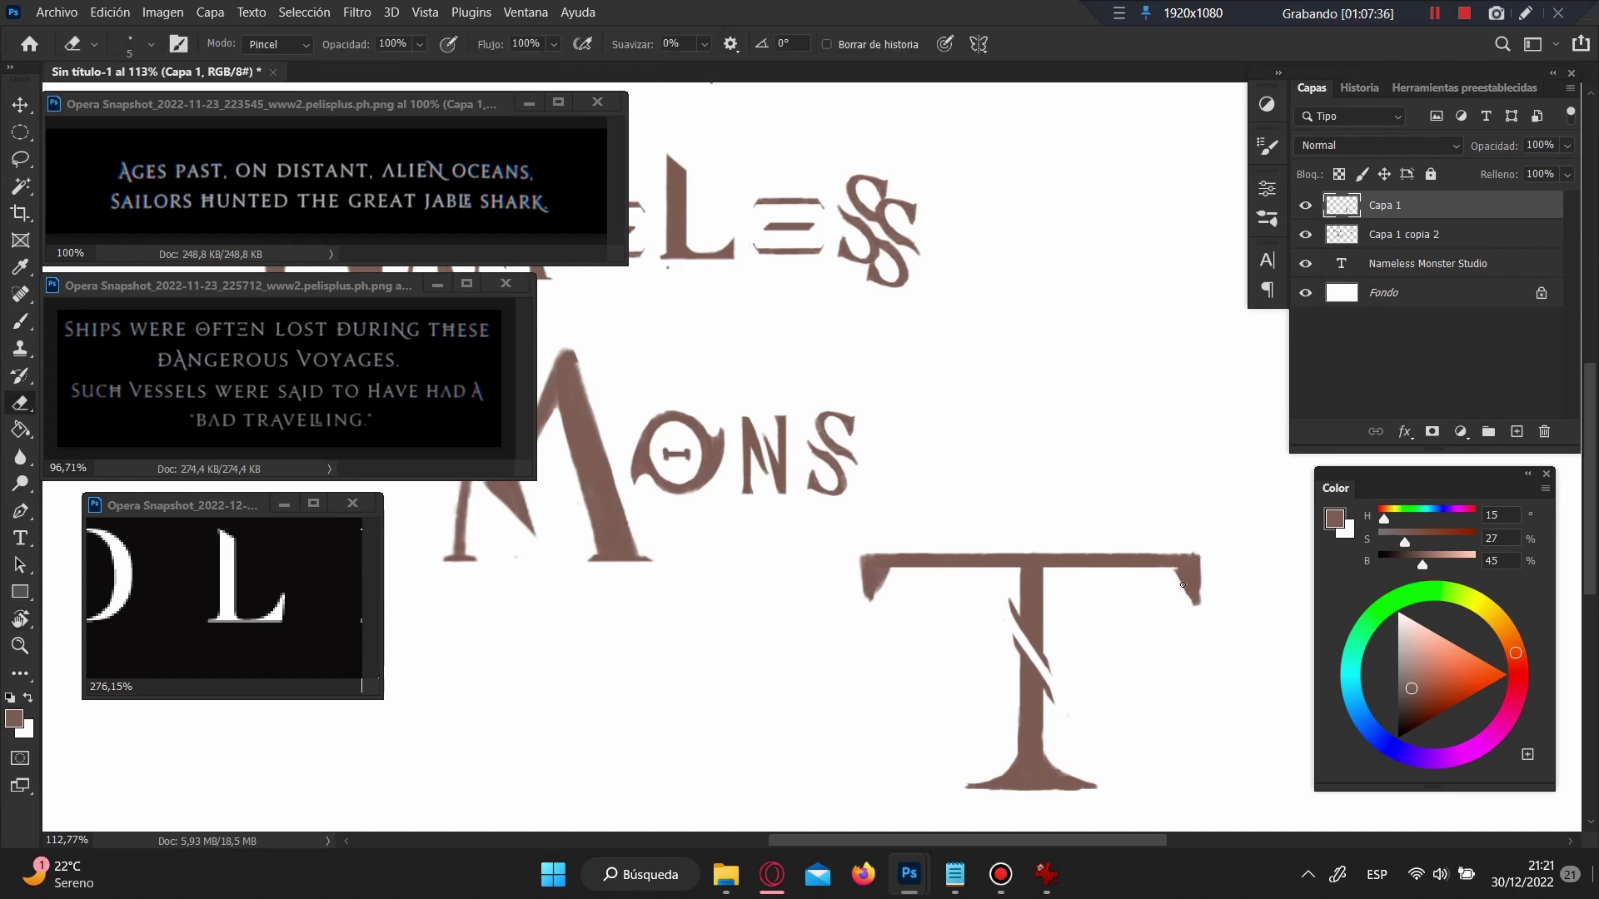